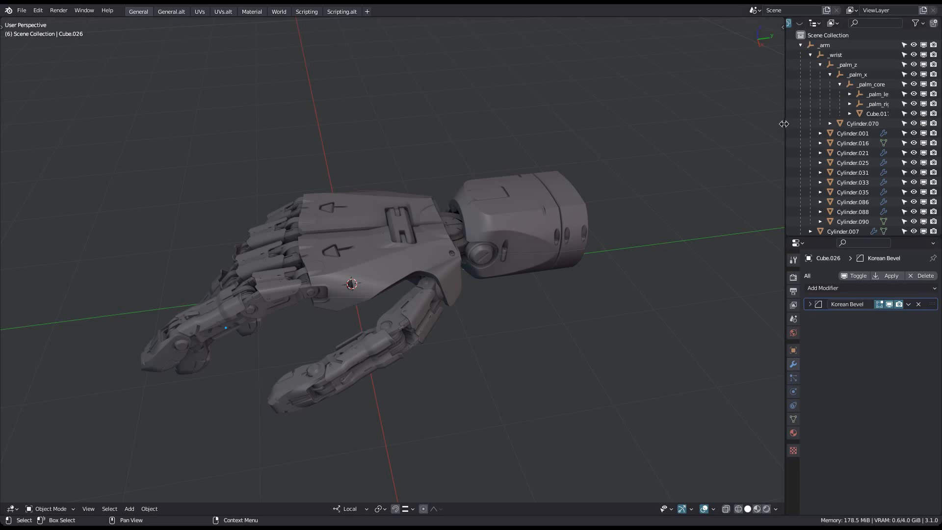
Step: Examine the subgroups nested under _palm_right, including _ring_z and _pinky_z, and collapse the branch again
{"action": "left_click", "coordinate": [683, 104]}
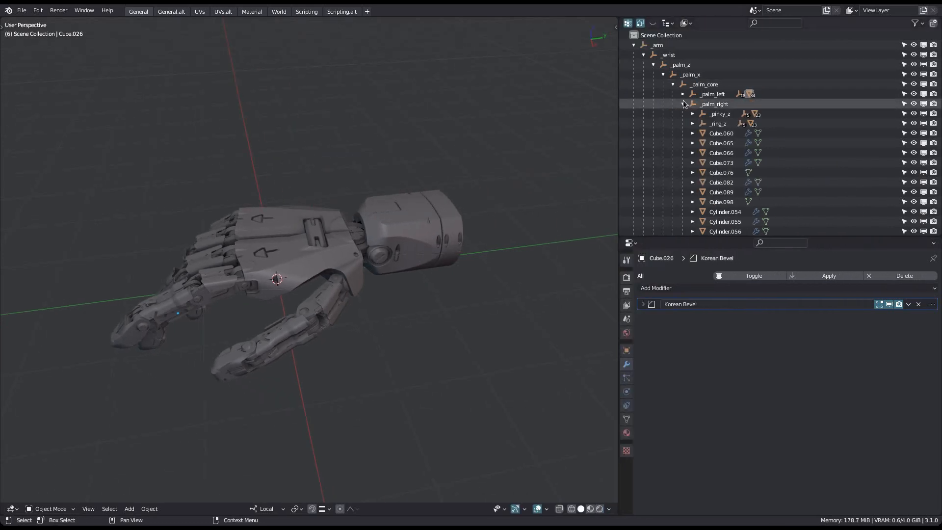
{"action": "left_click", "coordinate": [693, 123]}
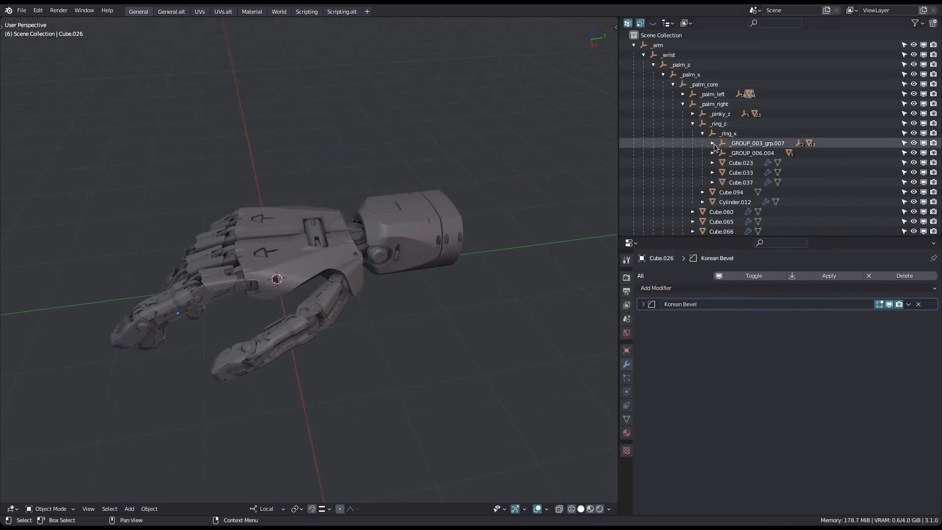
{"action": "left_click", "coordinate": [692, 124]}
{"action": "left_click", "coordinate": [692, 113]}
{"action": "left_click", "coordinate": [693, 113]}
{"action": "left_click", "coordinate": [683, 103]}
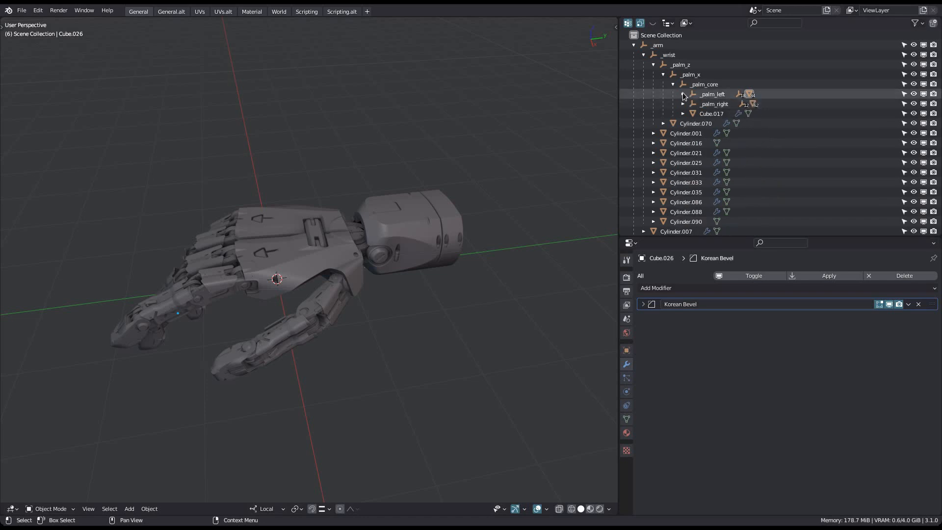
Step: Expand the _palm_left and _index_z groups in the outliner and widen the 3D view
{"action": "left_click", "coordinate": [684, 94]}
{"action": "left_click", "coordinate": [693, 103]}
{"action": "middle_click_drag", "start_coordinate": [347, 228], "coordinate": [369, 225], "text": "shift"}
{"action": "scroll", "coordinate": [369, 226], "scroll_direction": "up", "scroll_amount": 1}
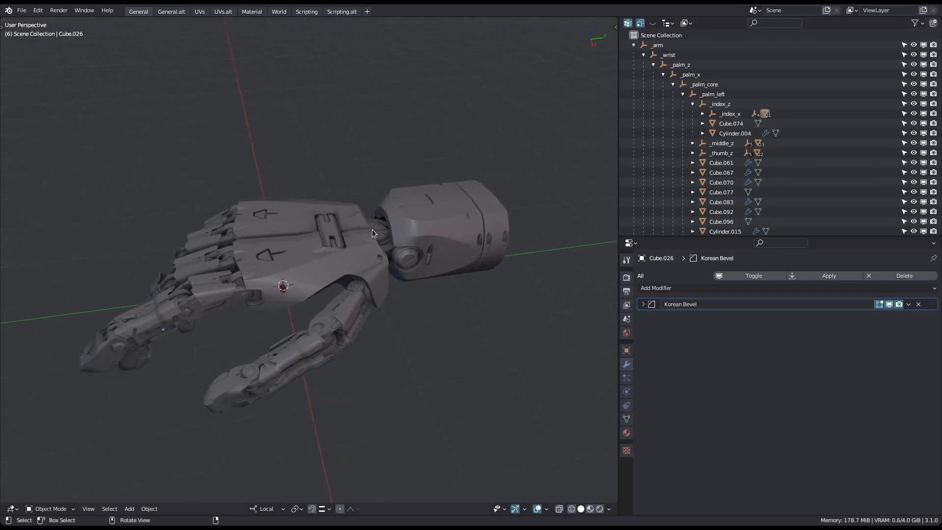
{"action": "left_click_drag", "start_coordinate": [619, 182], "coordinate": [727, 170]}
Step: Try moving one of the hand's groups, and turn on the Screen Cast overlay
{"action": "double_click", "coordinate": [405, 249]}
{"action": "middle_click_drag", "start_coordinate": [410, 257], "coordinate": [393, 216], "text": "shift"}
{"action": "key", "text": "g"}
{"action": "right_click", "coordinate": [383, 214]}
{"action": "key", "text": "alt+a"}
{"action": "key", "text": "ctrl+s"}
Step: Try selecting and moving the group at the palm, and clear the selection
{"action": "double_click", "coordinate": [390, 178], "text": "shift"}
{"action": "key", "text": "g"}
{"action": "key", "text": "Escape"}
{"action": "key", "text": "a"}
Step: Try selecting and moving the forearm's groups up to _arm, clearing the selection after each attempt
{"action": "double_click", "coordinate": [572, 221], "text": "shift"}
{"action": "middle_click_drag", "start_coordinate": [572, 222], "coordinate": [546, 192]}
{"action": "key", "text": "g"}
{"action": "key", "text": "Escape"}
{"action": "key", "text": "a"}
{"action": "double_click", "coordinate": [547, 191], "text": "shift"}
{"action": "key", "text": "g"}
{"action": "key", "text": "Escape"}
{"action": "key", "text": "a"}
{"action": "middle_click_drag", "start_coordinate": [416, 187], "coordinate": [512, 190], "text": "shift"}
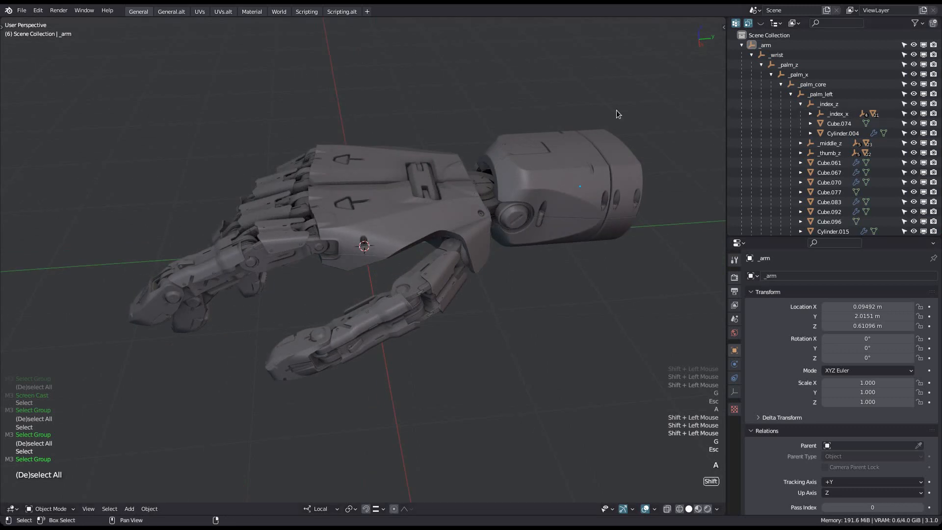
Step: Examine the nested groups from _wrist down to _index_x by selecting them one after another in the outliner
{"action": "middle_click_drag", "start_coordinate": [616, 110], "coordinate": [630, 118], "text": "shift"}
{"action": "left_click", "coordinate": [776, 55]}
{"action": "left_click", "coordinate": [790, 65]}
{"action": "left_click", "coordinate": [804, 75]}
{"action": "left_click", "coordinate": [812, 85]}
{"action": "left_click", "coordinate": [820, 94]}
{"action": "left_click", "coordinate": [828, 104]}
{"action": "left_click", "coordinate": [837, 113]}
{"action": "key", "text": "a"}
{"action": "middle_click_drag", "start_coordinate": [516, 206], "coordinate": [530, 211]}
{"action": "middle_click_drag", "start_coordinate": [530, 211], "coordinate": [452, 206], "text": "shift"}
Step: Turn off recursive group selection and select _palm_core, _palm_left, _index_z and _index_x in turn
{"action": "key", "text": "x"}
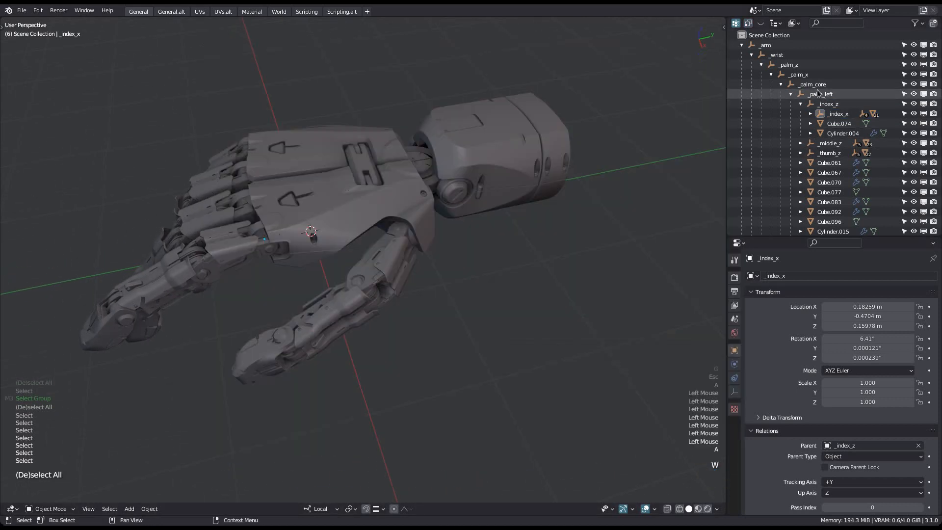
{"action": "left_click", "coordinate": [813, 84]}
{"action": "left_click", "coordinate": [821, 95]}
{"action": "left_click", "coordinate": [828, 104]}
{"action": "left_click", "coordinate": [830, 115]}
{"action": "middle_click_drag", "start_coordinate": [410, 252], "coordinate": [446, 243], "text": "shift"}
Step: Turn recursive group selection back on and test it on _index_z and _palm_left
{"action": "key", "text": "w"}
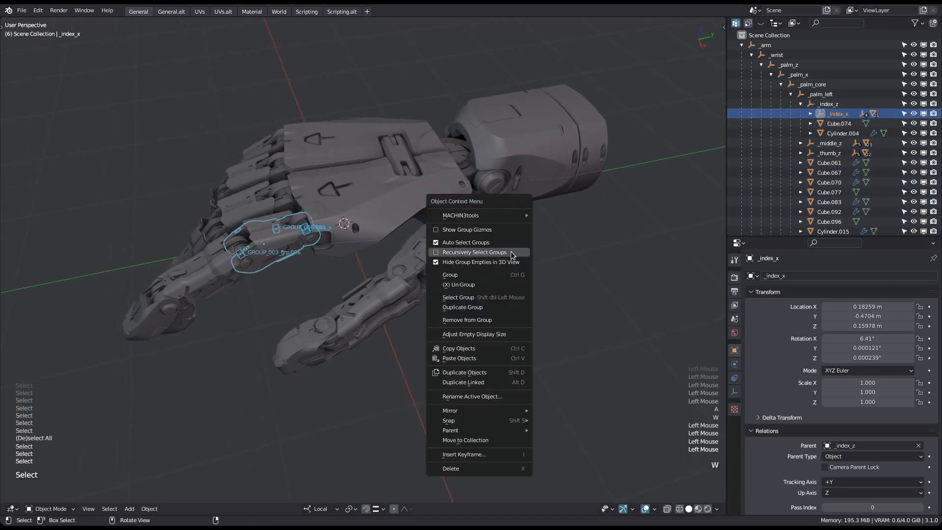
{"action": "left_click", "coordinate": [512, 255]}
{"action": "left_click", "coordinate": [824, 106]}
{"action": "left_click", "coordinate": [828, 94]}
{"action": "key", "text": "a"}
{"action": "middle_click_drag", "start_coordinate": [550, 262], "coordinate": [525, 263], "text": "shift"}
Step: Turn off automatic group selection, select _index_z, _palm_left and _palm_x individually, and clear the selection
{"action": "key", "text": "w"}
{"action": "left_click", "coordinate": [522, 248]}
{"action": "left_click", "coordinate": [838, 105]}
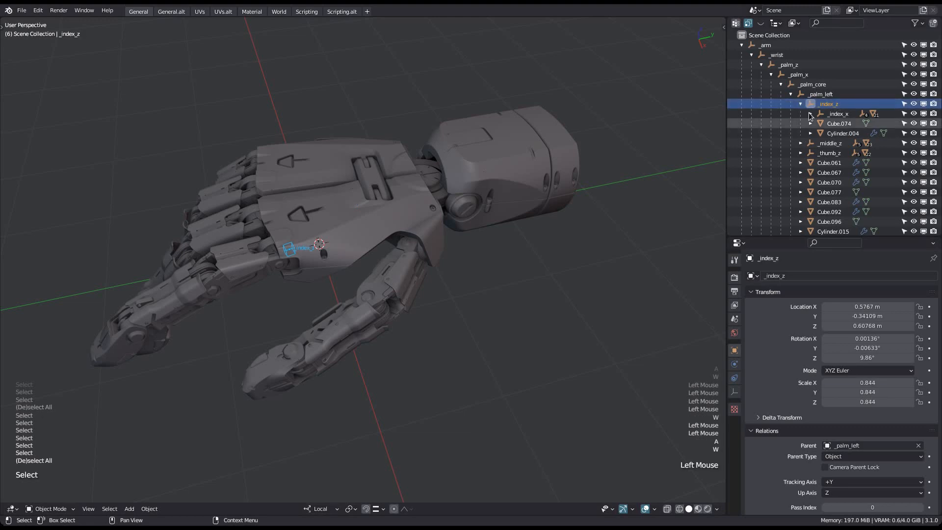
{"action": "left_click", "coordinate": [827, 94]}
{"action": "left_click", "coordinate": [816, 75]}
{"action": "middle_click_drag", "start_coordinate": [496, 234], "coordinate": [408, 318]}
{"action": "key", "text": "a"}
{"action": "key", "text": "a"}
Step: Turn automatic group selection back on and show the group empties in the 3D view
{"action": "key", "text": "w"}
{"action": "left_click", "coordinate": [535, 257]}
{"action": "key", "text": "w"}
{"action": "left_click", "coordinate": [470, 279]}
Step: Try moving the thumb's groups by selecting their empties, ending with _thumb_z at the base
{"action": "scroll", "coordinate": [408, 318], "scroll_direction": "up", "scroll_amount": 4}
{"action": "left_click", "coordinate": [482, 219]}
{"action": "middle_click_drag", "start_coordinate": [482, 219], "coordinate": [477, 235]}
{"action": "left_click", "coordinate": [432, 246]}
{"action": "key", "text": "g"}
{"action": "key", "text": "Escape"}
{"action": "left_click", "coordinate": [468, 158]}
{"action": "key", "text": "g"}
{"action": "key", "text": "Escape"}
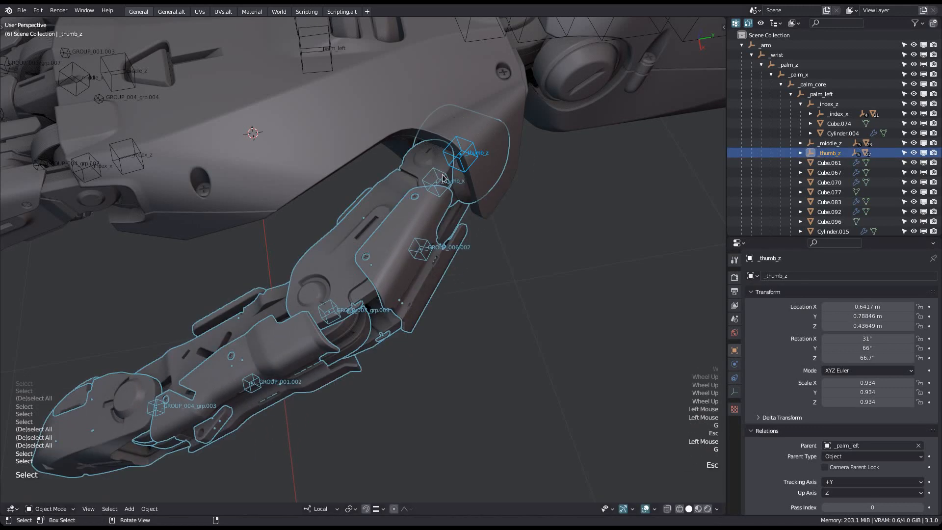
Step: Try moving the thumb's middle joint group by its empty
{"action": "key", "text": "a"}
{"action": "left_click", "coordinate": [328, 311]}
{"action": "key", "text": "g"}
{"action": "key", "text": "Escape"}
{"action": "middle_click_drag", "start_coordinate": [335, 284], "coordinate": [381, 253], "text": "shift"}
Step: Turn off automatic group selection and try moving two of the thumb's outer group empties on their own
{"action": "key", "text": "w"}
{"action": "left_click", "coordinate": [364, 232]}
{"action": "middle_click_drag", "start_coordinate": [331, 232], "coordinate": [397, 196], "text": "shift"}
{"action": "key", "text": "a"}
{"action": "left_click", "coordinate": [363, 313]}
{"action": "key", "text": "g"}
{"action": "key", "text": "Escape"}
{"action": "left_click", "coordinate": [440, 236]}
{"action": "left_click", "coordinate": [440, 237]}
{"action": "key", "text": "g"}
{"action": "key", "text": "Escape"}
Step: Try moving the _thumb_x empty on its own and clear the selection
{"action": "middle_click_drag", "start_coordinate": [538, 139], "coordinate": [474, 216], "text": "shift"}
{"action": "left_click", "coordinate": [475, 211]}
{"action": "key", "text": "g"}
{"action": "key", "text": "Escape"}
{"action": "key", "text": "a"}
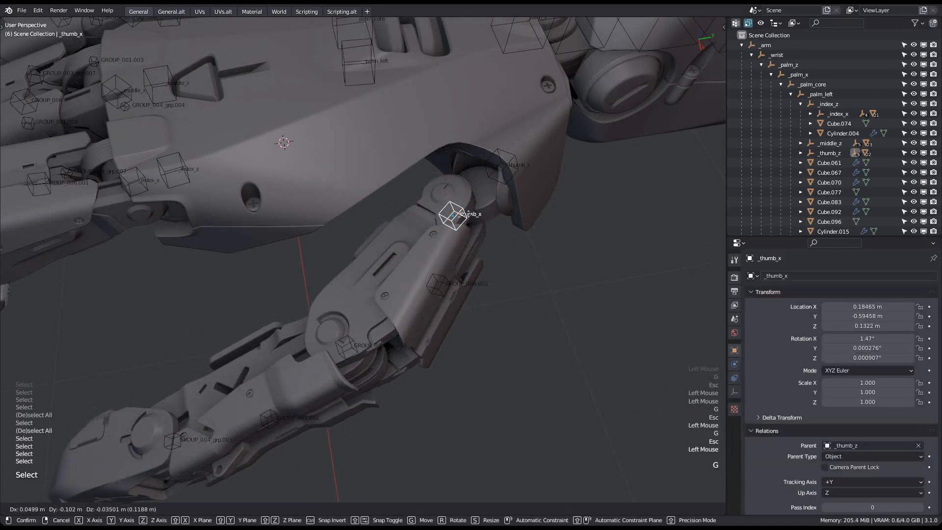
Step: Turn automatic group selection back on and hide the group empties in the 3D view
{"action": "key", "text": "w"}
{"action": "left_click", "coordinate": [459, 275]}
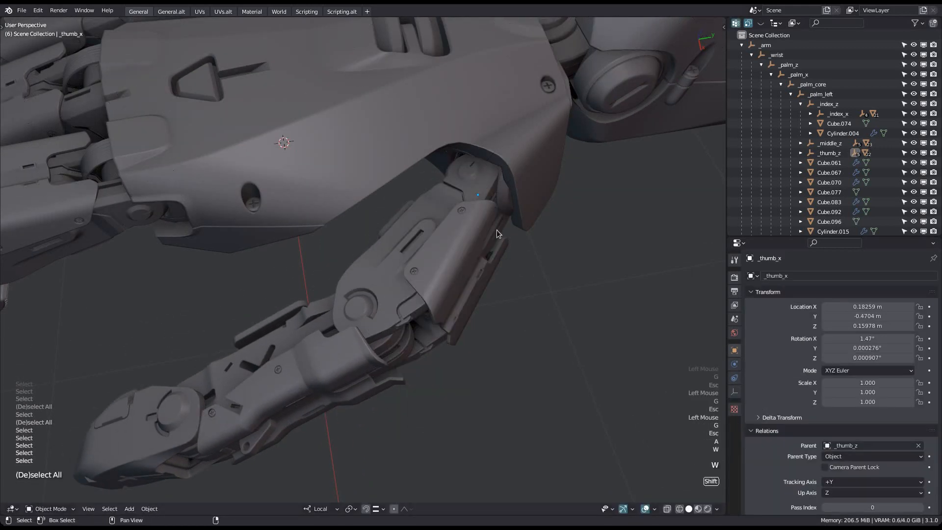
{"action": "scroll", "coordinate": [516, 268], "scroll_direction": "down", "scroll_amount": 5}
Step: Try the outliner's group mode, expand, collapse and children toggles, leaving the tree collapsed to _arm
{"action": "key", "text": "1"}
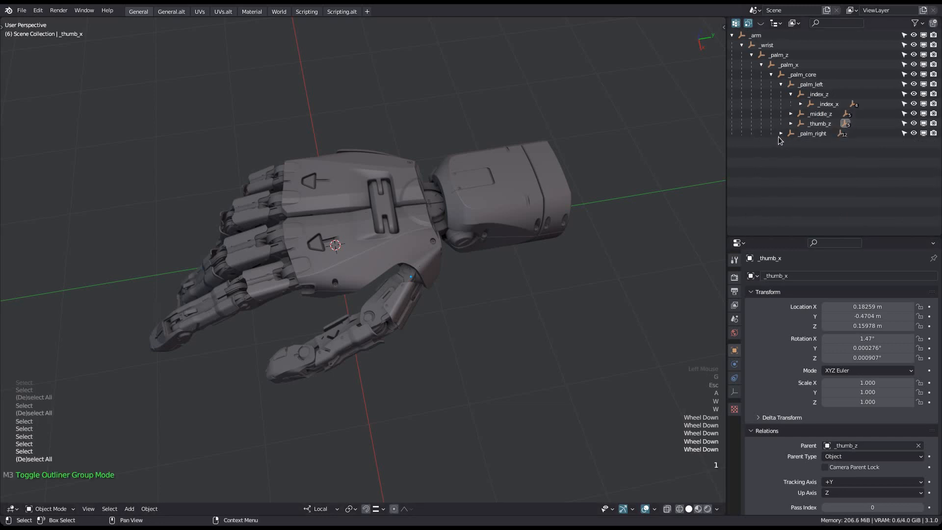
{"action": "key", "text": "2"}
{"action": "key", "text": "3"}
{"action": "key", "text": "4"}
{"action": "key", "text": "1"}
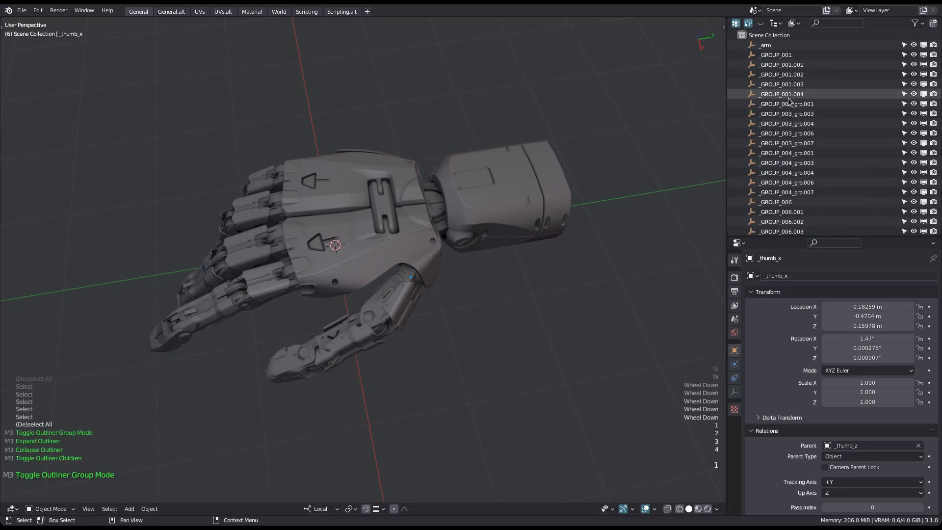
{"action": "key", "text": "4"}
{"action": "scroll", "coordinate": [451, 226], "scroll_direction": "up", "scroll_amount": 1}
Step: Show the group gizmos on the robotic hand
{"action": "mouse_move", "coordinate": [451, 225]}
{"action": "middle_mouse_down"}
{"action": "mouse_move", "coordinate": [423, 242]}
{"action": "mouse_move", "coordinate": [378, 190]}
{"action": "mouse_move", "coordinate": [466, 220]}
{"action": "middle_mouse_up"}
{"action": "key", "text": "w"}
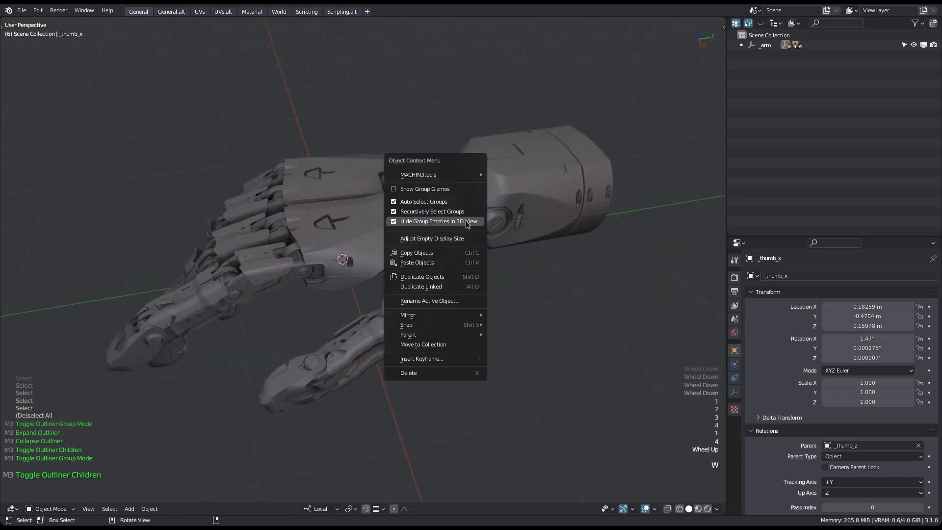
{"action": "left_click", "coordinate": [421, 190]}
{"action": "middle_click_drag", "start_coordinate": [421, 189], "coordinate": [549, 313]}
{"action": "key", "text": "w"}
{"action": "key", "text": "w"}
{"action": "middle_click_drag", "start_coordinate": [517, 347], "coordinate": [496, 273]}
{"action": "scroll", "coordinate": [468, 291], "scroll_direction": "up", "scroll_amount": 2}
Step: Rotate the arm and wrist groups slightly with their gizmos
{"action": "mouse_move", "coordinate": [505, 264]}
{"action": "left_mouse_down"}
{"action": "mouse_move", "coordinate": [509, 237]}
{"action": "mouse_move", "coordinate": [518, 272]}
{"action": "left_mouse_up"}
{"action": "middle_click_drag", "start_coordinate": [609, 366], "coordinate": [411, 285]}
{"action": "left_click_drag", "start_coordinate": [410, 286], "coordinate": [423, 298]}
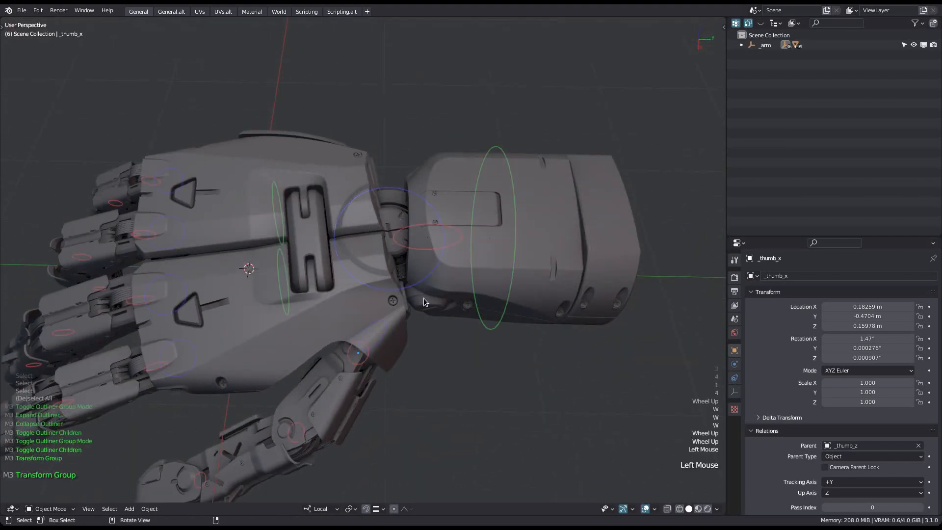
{"action": "middle_click_drag", "start_coordinate": [423, 298], "coordinate": [454, 225]}
Step: Rotate further hand joints with their group gizmos, bringing _thumb_x to 13.1° about X
{"action": "left_click_drag", "start_coordinate": [455, 225], "coordinate": [415, 268]}
{"action": "mouse_move", "coordinate": [415, 268]}
{"action": "middle_mouse_down"}
{"action": "mouse_move", "coordinate": [427, 276]}
{"action": "mouse_move", "coordinate": [406, 253]}
{"action": "middle_mouse_up"}
{"action": "left_click_drag", "start_coordinate": [405, 255], "coordinate": [399, 287]}
{"action": "middle_click_drag", "start_coordinate": [398, 288], "coordinate": [430, 339]}
{"action": "left_click_drag", "start_coordinate": [439, 310], "coordinate": [396, 343]}
{"action": "middle_click_drag", "start_coordinate": [395, 343], "coordinate": [454, 253]}
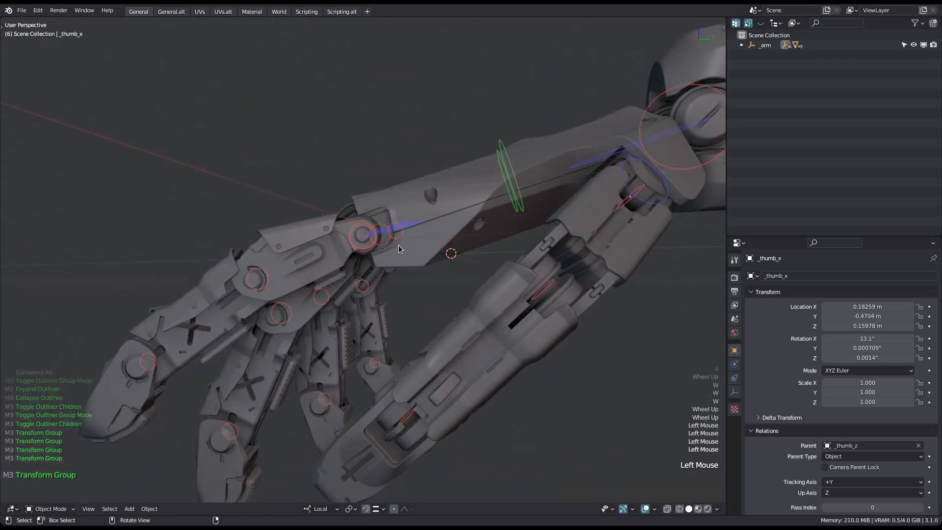
Step: Rotate two finger joints slightly with their group gizmos
{"action": "mouse_move", "coordinate": [367, 254]}
{"action": "middle_mouse_down"}
{"action": "mouse_move", "coordinate": [381, 286]}
{"action": "mouse_move", "coordinate": [393, 267]}
{"action": "mouse_move", "coordinate": [381, 261]}
{"action": "middle_mouse_up"}
{"action": "middle_click_drag", "start_coordinate": [405, 362], "coordinate": [399, 233]}
{"action": "left_click_drag", "start_coordinate": [377, 238], "coordinate": [379, 231]}
{"action": "left_click_drag", "start_coordinate": [318, 238], "coordinate": [323, 225]}
Step: Turn off the group gizmos
{"action": "middle_click_drag", "start_coordinate": [437, 235], "coordinate": [457, 248]}
{"action": "scroll", "coordinate": [373, 229], "scroll_direction": "down", "scroll_amount": 3}
{"action": "key", "text": "w"}
{"action": "left_click", "coordinate": [440, 230]}
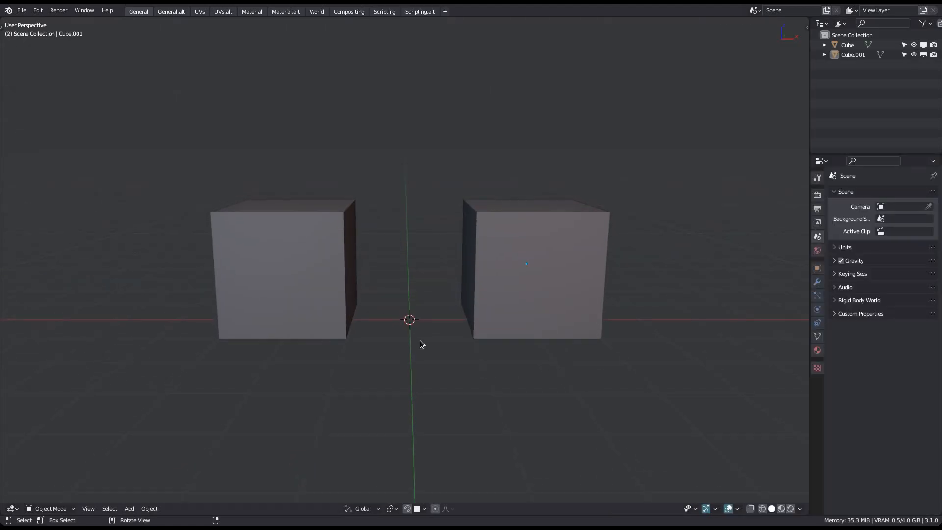
Step: Activate the Group tool in the MACHIN3tools add-on preferences and review its settings
{"action": "middle_click_drag", "start_coordinate": [420, 340], "coordinate": [416, 343]}
{"action": "key", "text": "alt+Tab"}
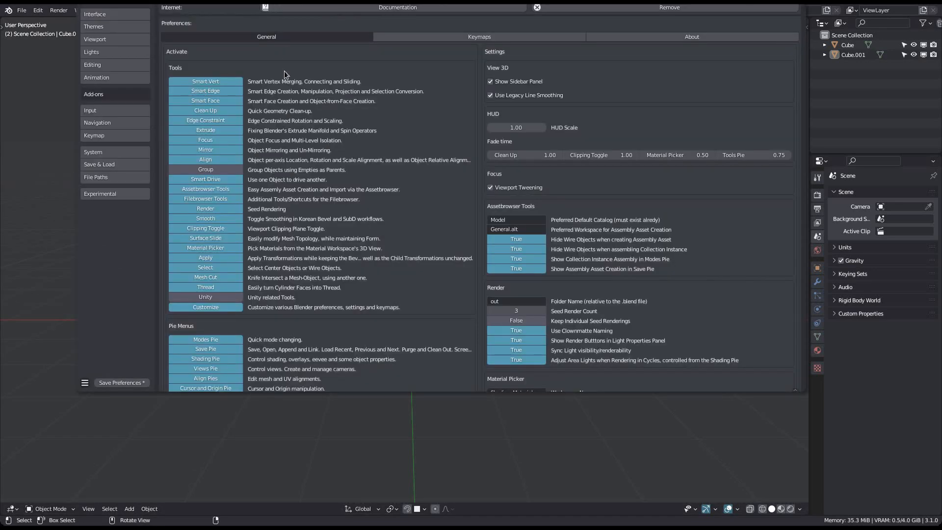
{"action": "scroll", "coordinate": [214, 169], "scroll_direction": "up", "scroll_amount": 4}
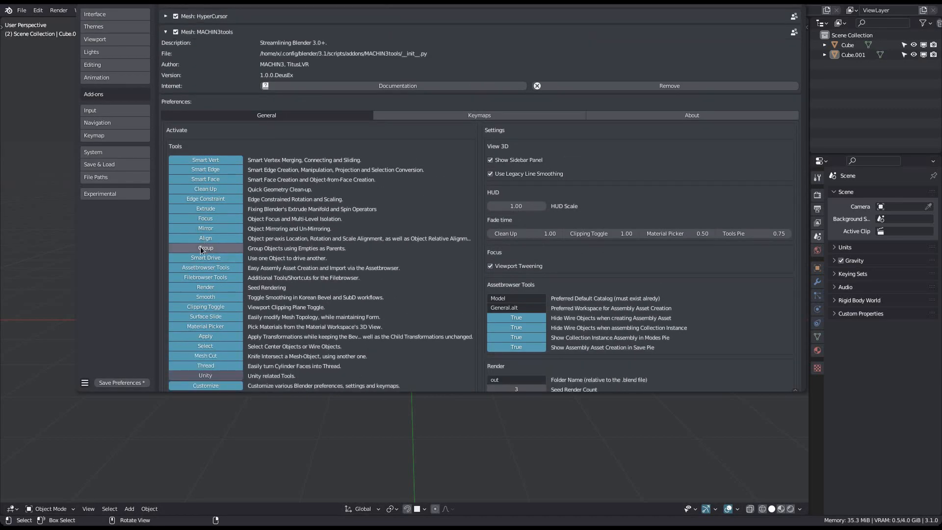
{"action": "left_click", "coordinate": [206, 249]}
{"action": "scroll", "coordinate": [373, 253], "scroll_direction": "down", "scroll_amount": 5}
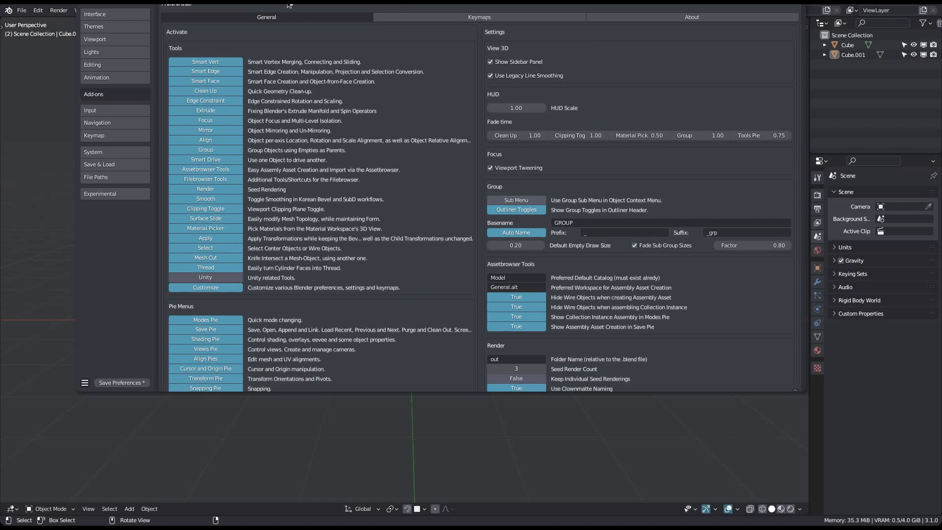
{"action": "key", "text": "alt+Tab"}
Step: Show the MACHIN3tools sidebar tools with Smart Drive collapsed and the Group section expanded
{"action": "middle_click_drag", "start_coordinate": [418, 255], "coordinate": [442, 271]}
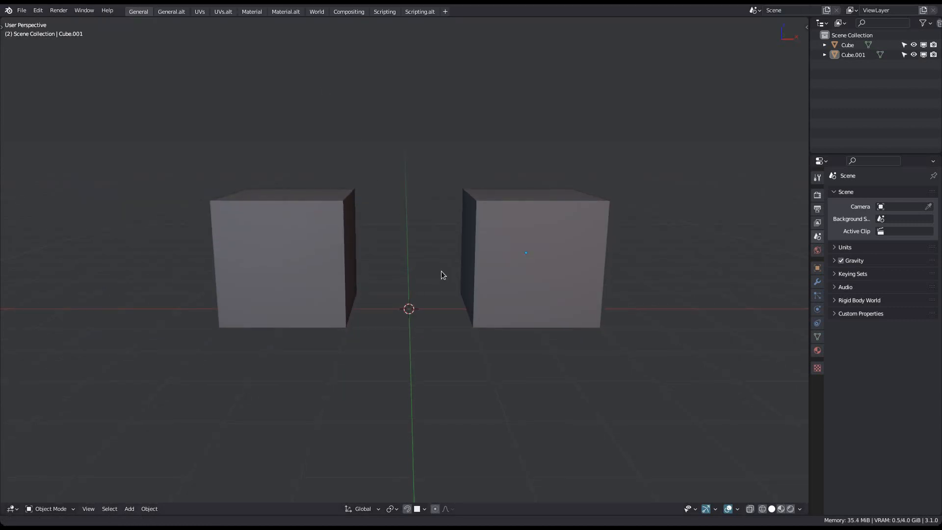
{"action": "key", "text": "n"}
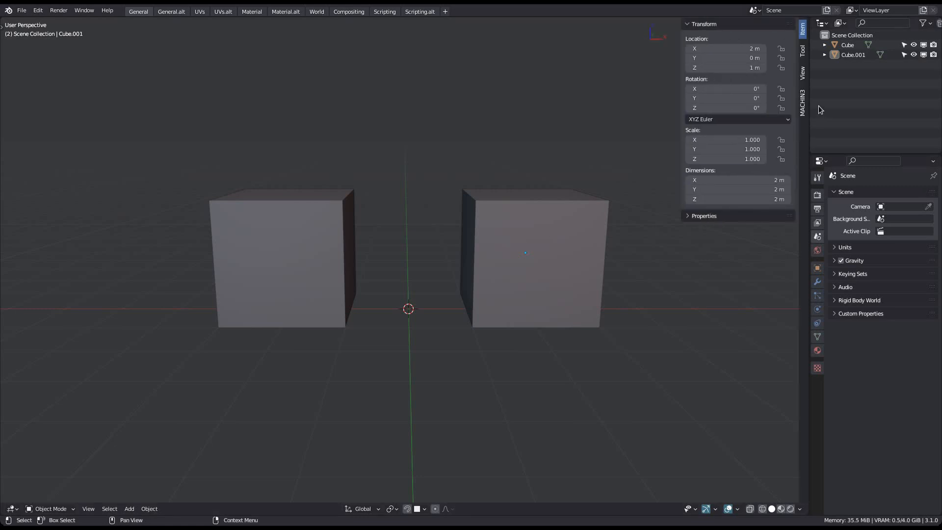
{"action": "left_click", "coordinate": [804, 103]}
{"action": "left_click", "coordinate": [749, 52]}
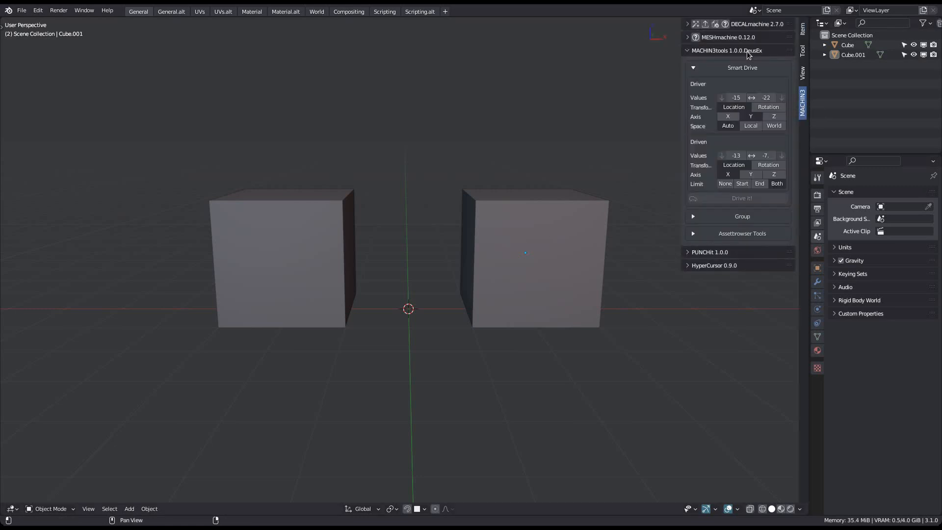
{"action": "left_click", "coordinate": [745, 68]}
{"action": "left_click", "coordinate": [741, 84]}
{"action": "middle_click_drag", "start_coordinate": [589, 185], "coordinate": [559, 187]}
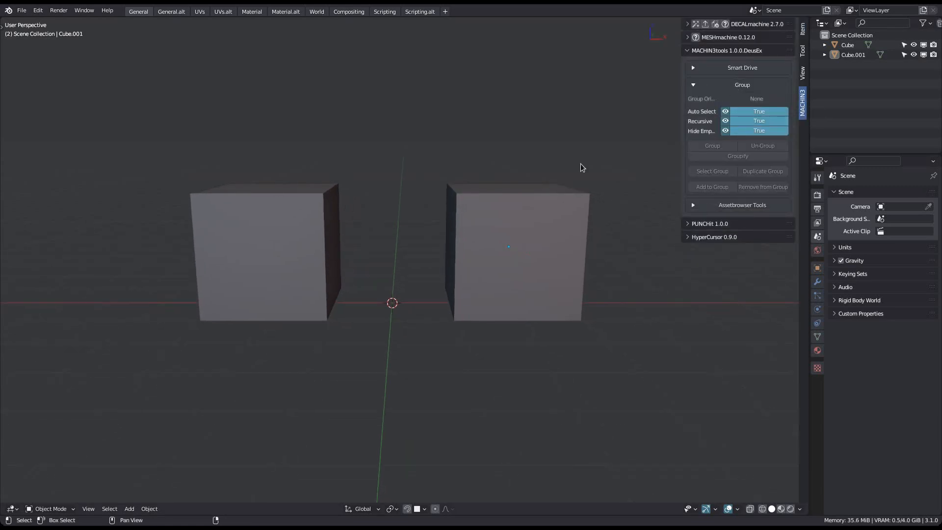
{"action": "middle_click_drag", "start_coordinate": [504, 229], "coordinate": [509, 199], "text": "shift"}
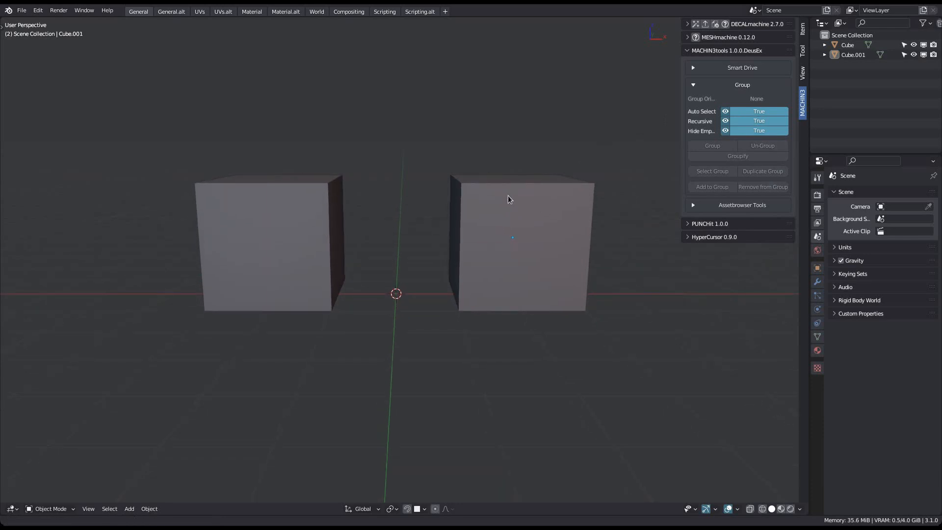
Step: Check the object context commands for grouping options while no object is selected
{"action": "right_click", "coordinate": [400, 242]}
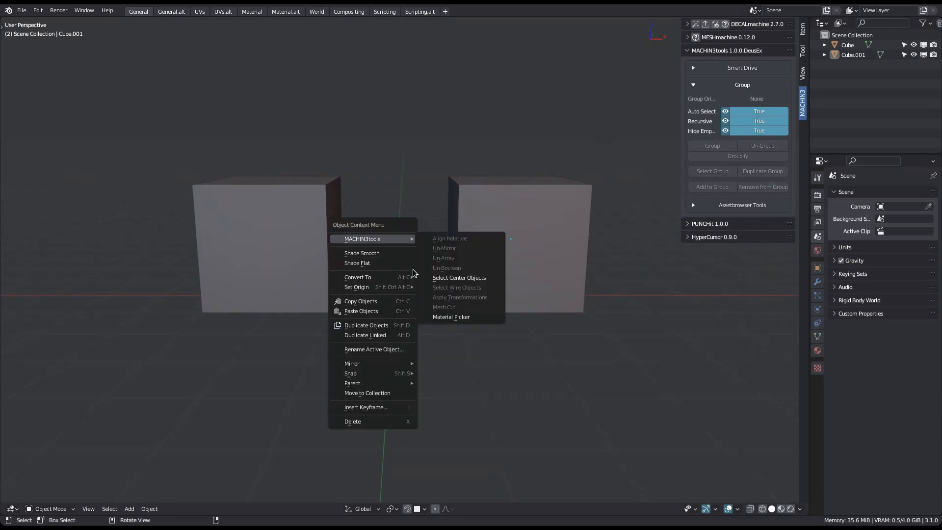
{"action": "left_click", "coordinate": [369, 254]}
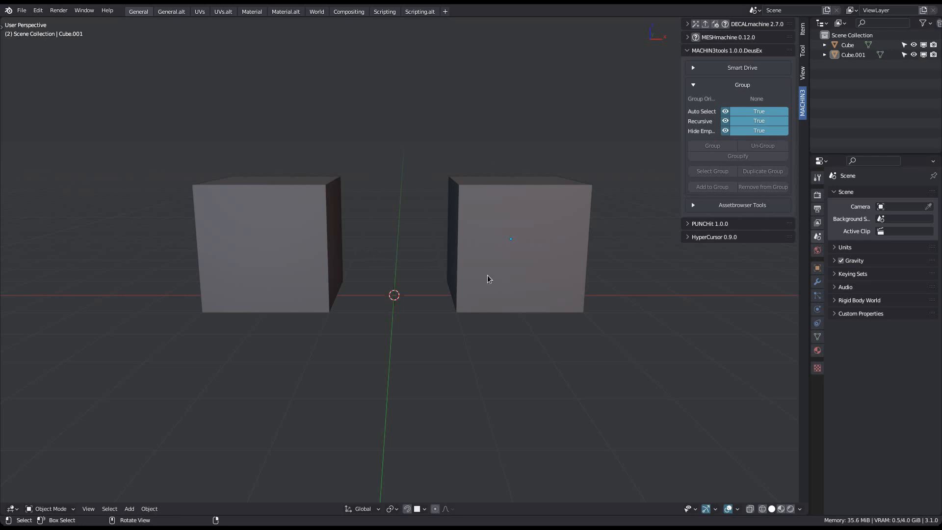
{"action": "middle_click_drag", "start_coordinate": [502, 284], "coordinate": [452, 281]}
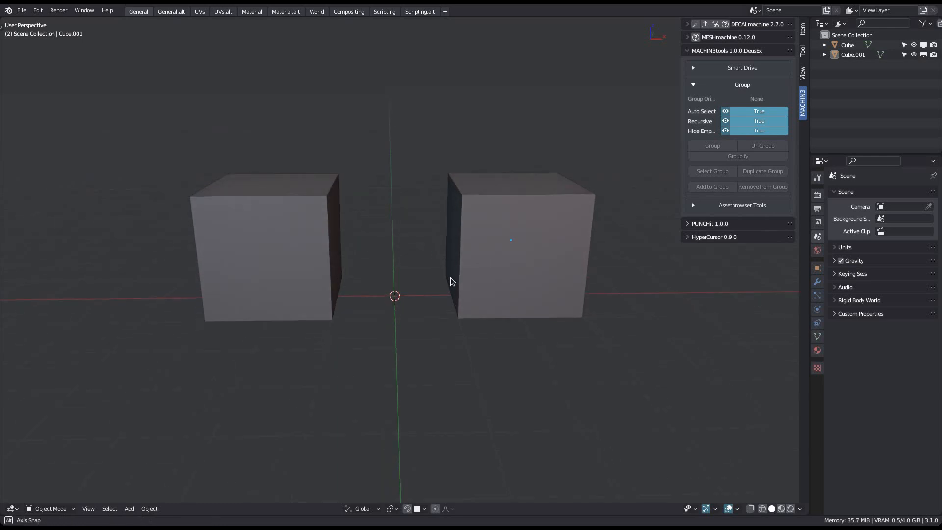
Step: Select both cubes and check the Group command offered for them
{"action": "left_click", "coordinate": [487, 269]}
{"action": "left_click", "coordinate": [314, 257]}
{"action": "left_click", "coordinate": [501, 244], "text": "shift"}
{"action": "middle_click_drag", "start_coordinate": [429, 267], "coordinate": [405, 239]}
{"action": "right_click", "coordinate": [405, 238]}
{"action": "mouse_move", "coordinate": [404, 239]}
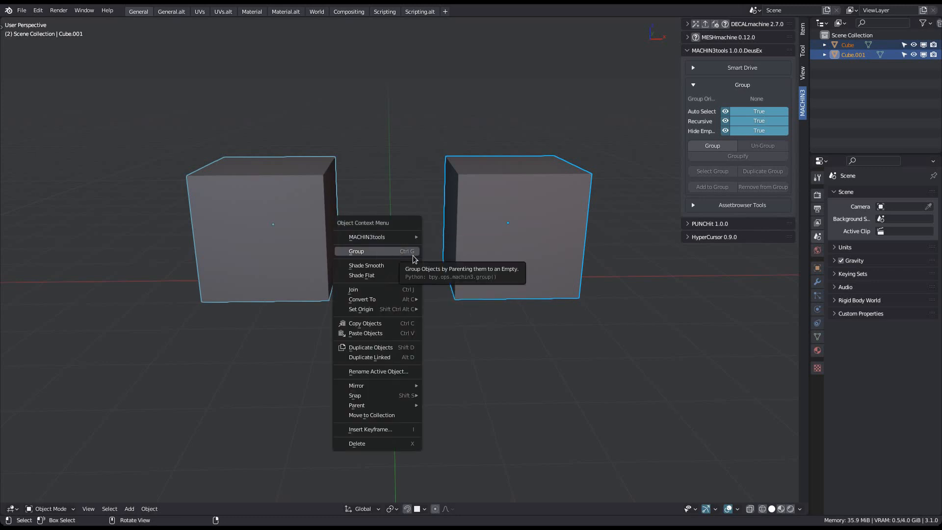
{"action": "key", "text": "Escape"}
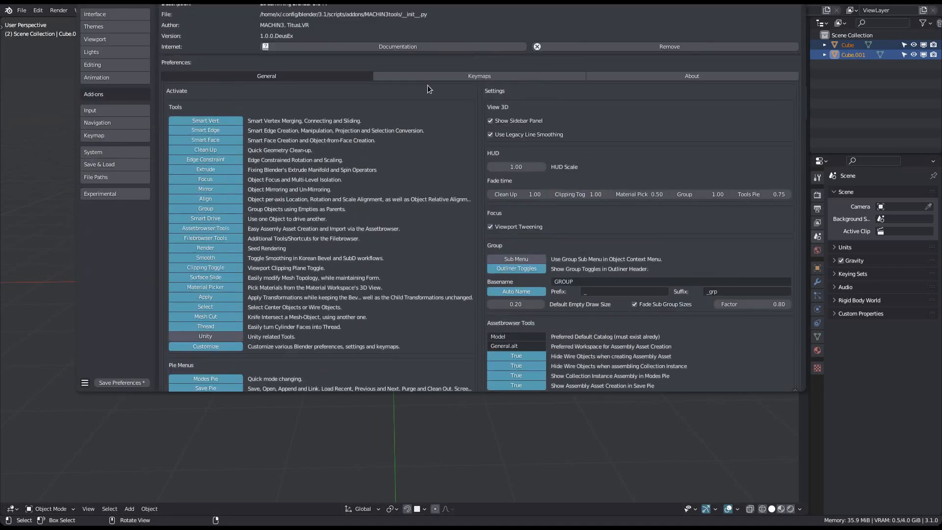
Step: Look up the Group tool's shortcuts in the MACHIN3tools keymap preferences
{"action": "left_click", "coordinate": [453, 77]}
{"action": "scroll", "coordinate": [260, 250], "scroll_direction": "down", "scroll_amount": 5}
{"action": "scroll", "coordinate": [225, 238], "scroll_direction": "down", "scroll_amount": 10}
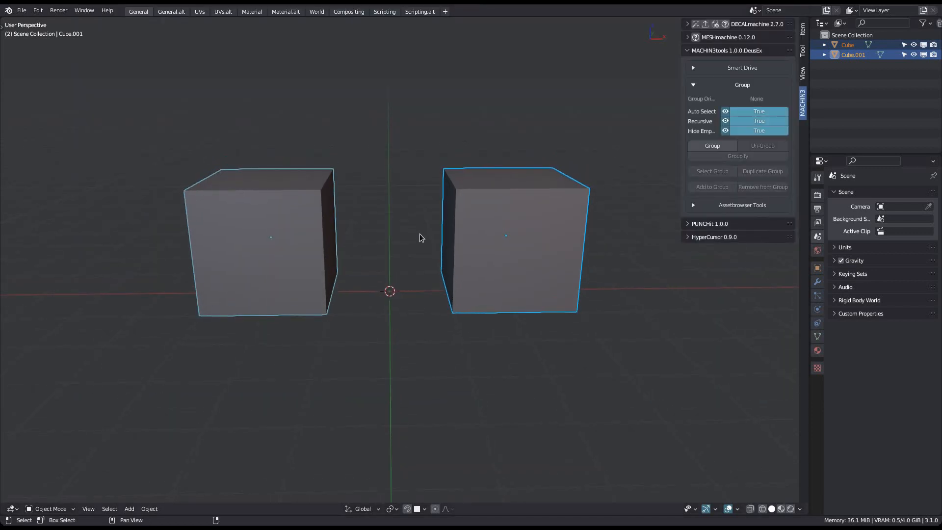
Step: Group the two selected cubes and expand the new group in the outliner
{"action": "right_click", "coordinate": [420, 227]}
{"action": "left_click", "coordinate": [401, 244]}
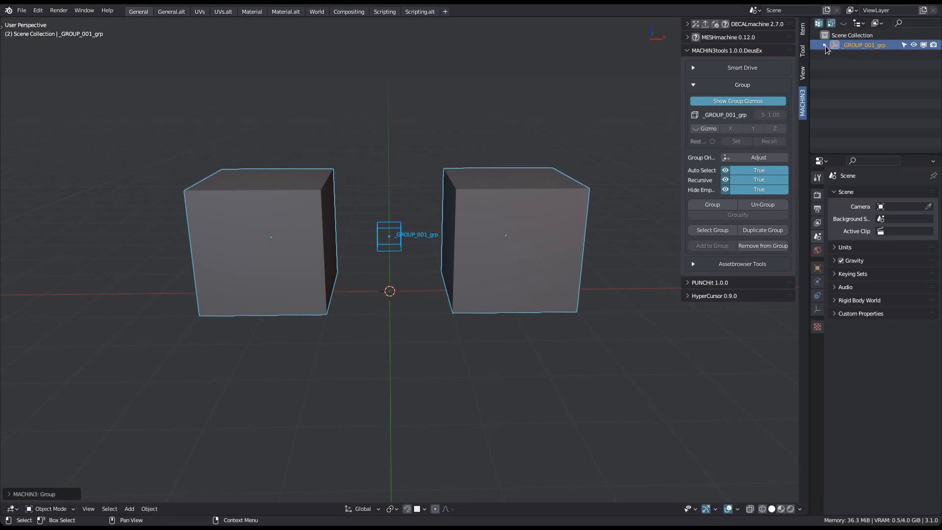
{"action": "middle_click_drag", "start_coordinate": [535, 206], "coordinate": [433, 214], "text": "shift"}
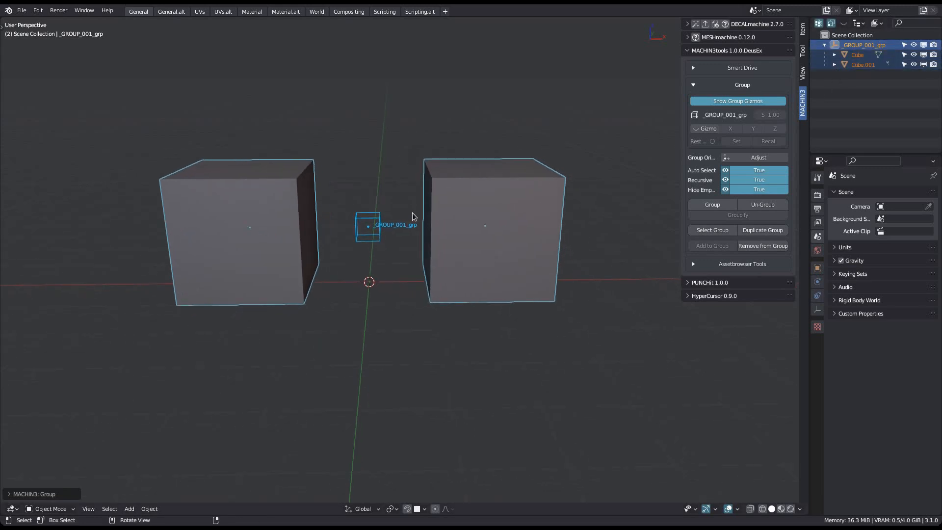
Step: Try moving the whole group, then each cube on its own, cancelling every move
{"action": "key", "text": "g"}
{"action": "right_click", "coordinate": [388, 224]}
{"action": "left_click", "coordinate": [461, 230]}
{"action": "key", "text": "g"}
{"action": "right_click", "coordinate": [526, 210]}
{"action": "left_click", "coordinate": [276, 221]}
{"action": "key", "text": "g"}
{"action": "right_click", "coordinate": [240, 195]}
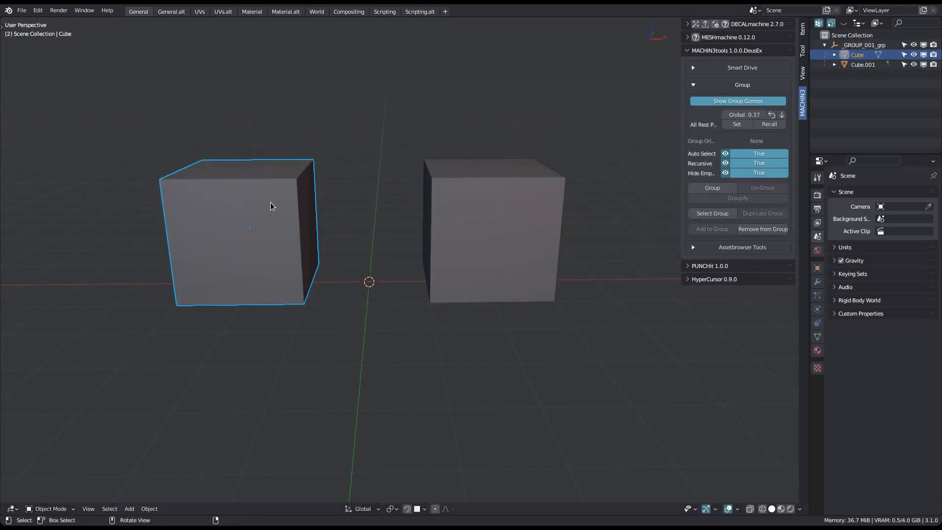
Step: Try moving the group by its empty between the cubes, then clear the selection
{"action": "left_click", "coordinate": [349, 234]}
{"action": "left_click", "coordinate": [370, 220]}
{"action": "key", "text": "g"}
{"action": "right_click", "coordinate": [367, 196]}
{"action": "left_click", "coordinate": [362, 264]}
{"action": "mouse_move", "coordinate": [362, 228]}
{"action": "middle_mouse_down"}
{"action": "mouse_move", "coordinate": [382, 248]}
{"action": "mouse_move", "coordinate": [372, 240]}
{"action": "mouse_move", "coordinate": [376, 225]}
{"action": "middle_mouse_up"}
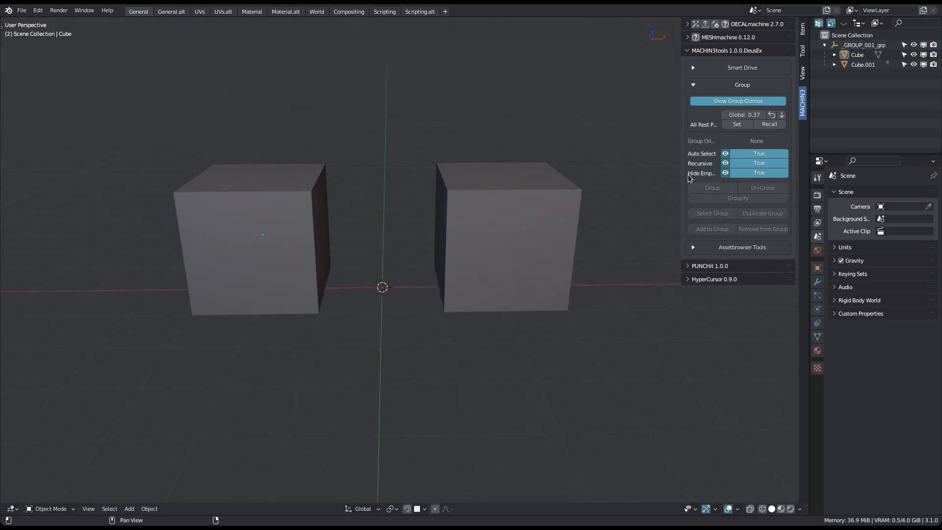
Step: Widen the sidebar and set the group option Hide Empties to False
{"action": "left_click_drag", "start_coordinate": [682, 172], "coordinate": [644, 175]}
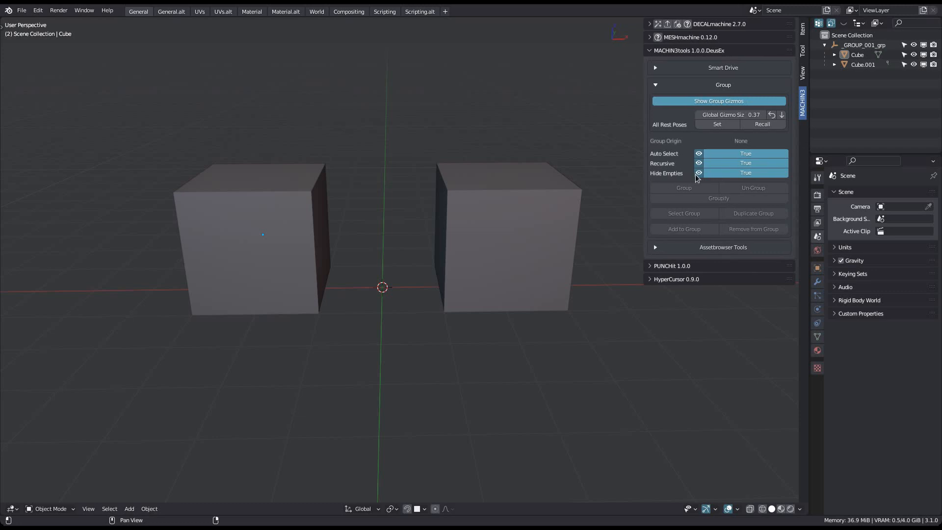
{"action": "left_click", "coordinate": [721, 172]}
{"action": "middle_click_drag", "start_coordinate": [400, 229], "coordinate": [404, 215], "text": "shift"}
Step: Examine the group options in the object context menu and compare them with the sidebar's Hide Empties setting
{"action": "right_click", "coordinate": [403, 228]}
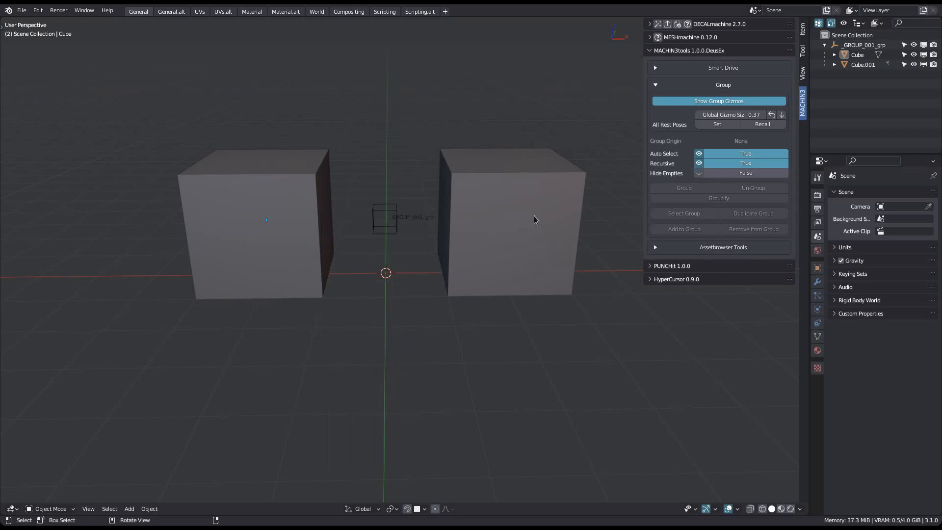
{"action": "right_click", "coordinate": [414, 230]}
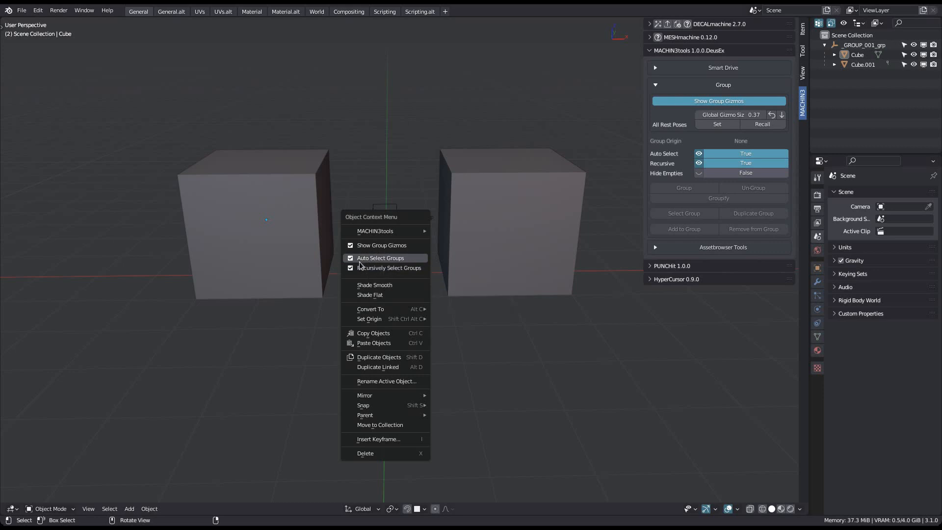
{"action": "right_click", "coordinate": [456, 257]}
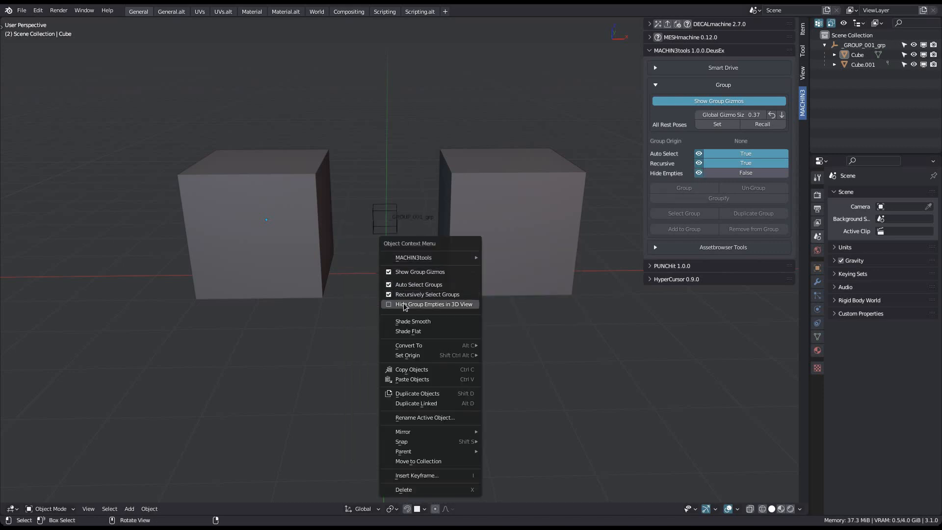
{"action": "left_click", "coordinate": [741, 174]}
{"action": "middle_click_drag", "start_coordinate": [505, 216], "coordinate": [487, 235]}
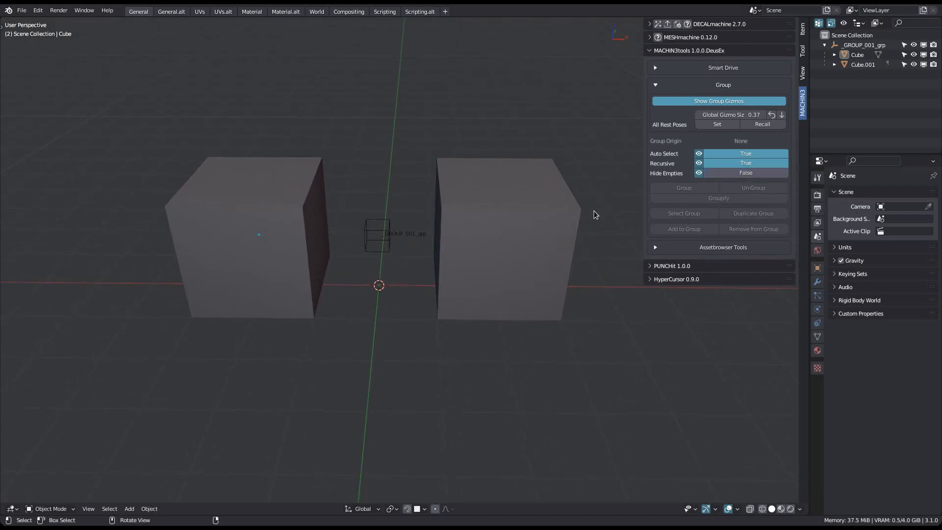
Step: Set Recursive and Auto Select to False and check the matching options in the object context menu
{"action": "left_click", "coordinate": [744, 163]}
{"action": "left_click", "coordinate": [746, 154]}
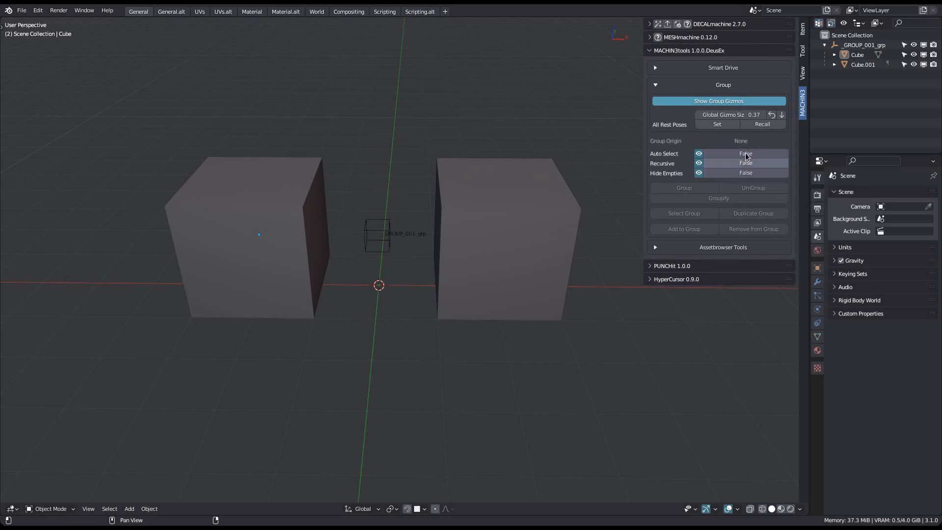
{"action": "right_click", "coordinate": [388, 270]}
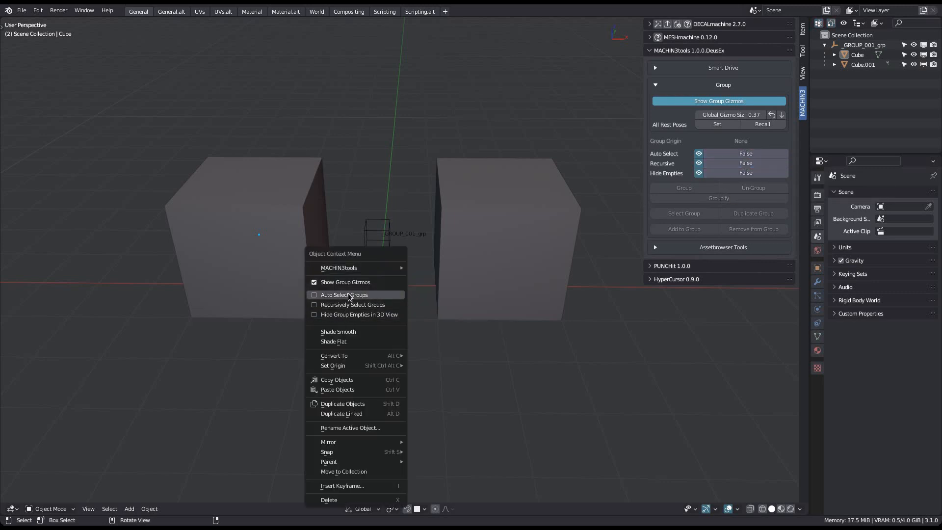
{"action": "key", "text": "Escape"}
{"action": "middle_click_drag", "start_coordinate": [381, 288], "coordinate": [412, 263]}
{"action": "middle_click_drag", "start_coordinate": [454, 218], "coordinate": [457, 206], "text": "shift"}
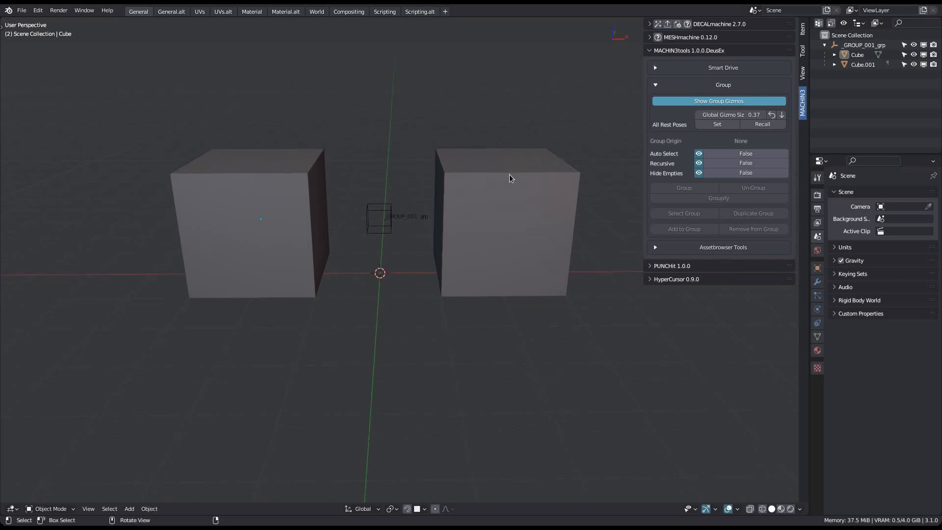
Step: Turn off Show Group Gizmos and try moving the group empty
{"action": "left_click", "coordinate": [708, 104]}
{"action": "middle_click_drag", "start_coordinate": [483, 248], "coordinate": [446, 211], "text": "shift"}
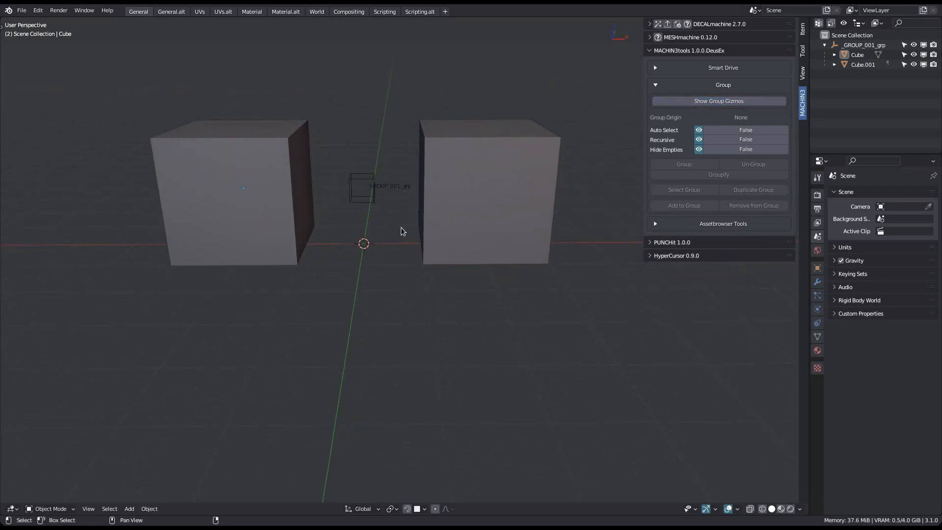
{"action": "middle_click_drag", "start_coordinate": [401, 230], "coordinate": [416, 257], "text": "shift"}
{"action": "left_click", "coordinate": [478, 228]}
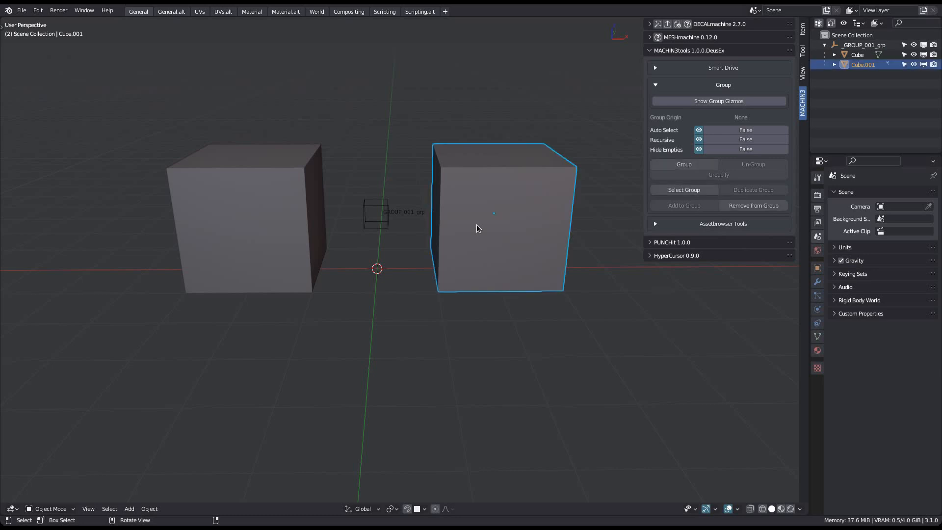
{"action": "left_click", "coordinate": [402, 220]}
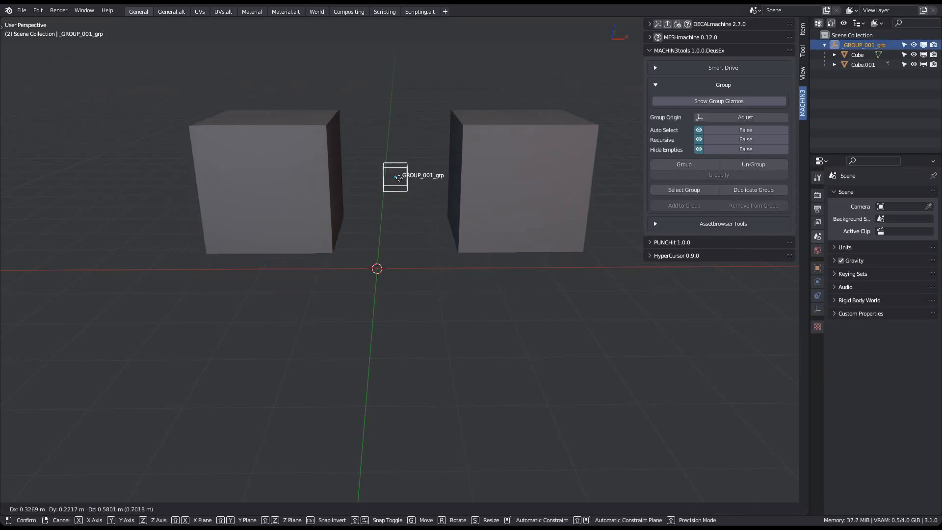
Step: Group the left cube on its own to nest a second group inside the existing one
{"action": "left_click", "coordinate": [315, 231]}
{"action": "right_click", "coordinate": [378, 251]}
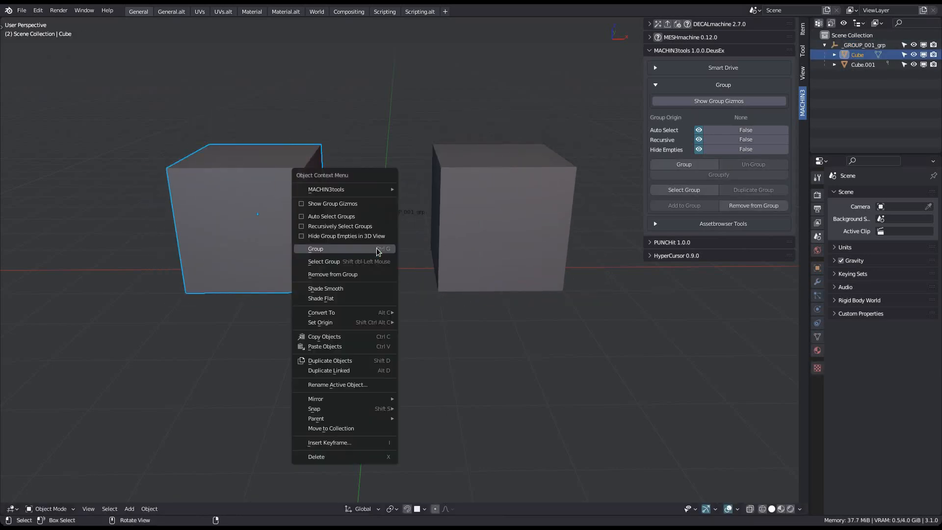
{"action": "left_click", "coordinate": [378, 249]}
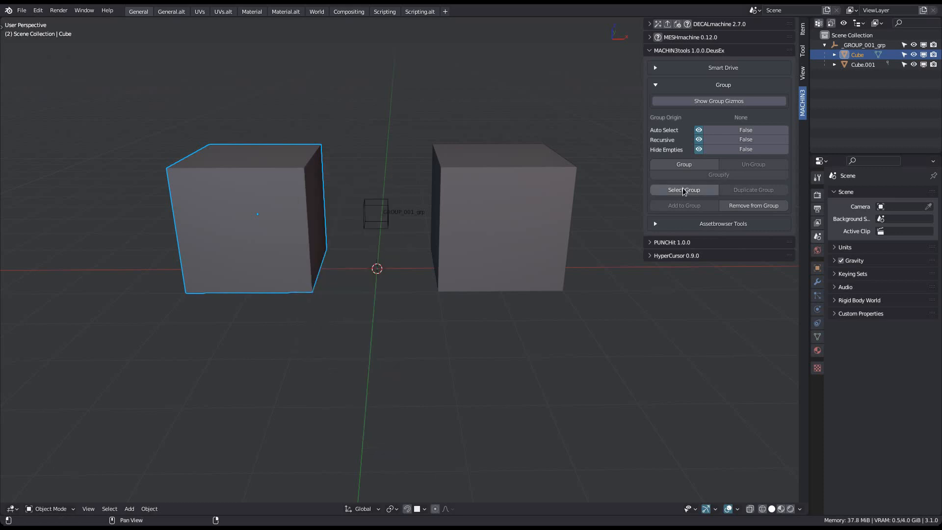
{"action": "right_click", "coordinate": [464, 228]}
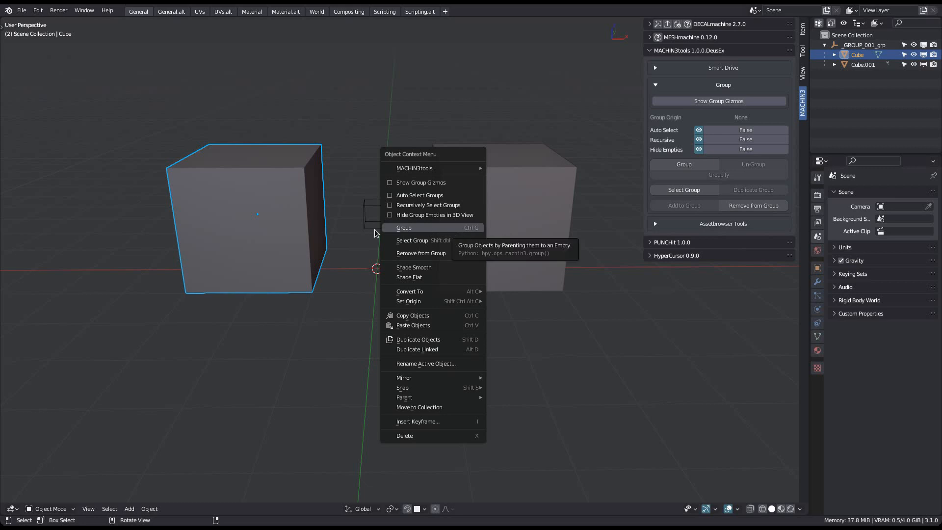
{"action": "left_click", "coordinate": [418, 229]}
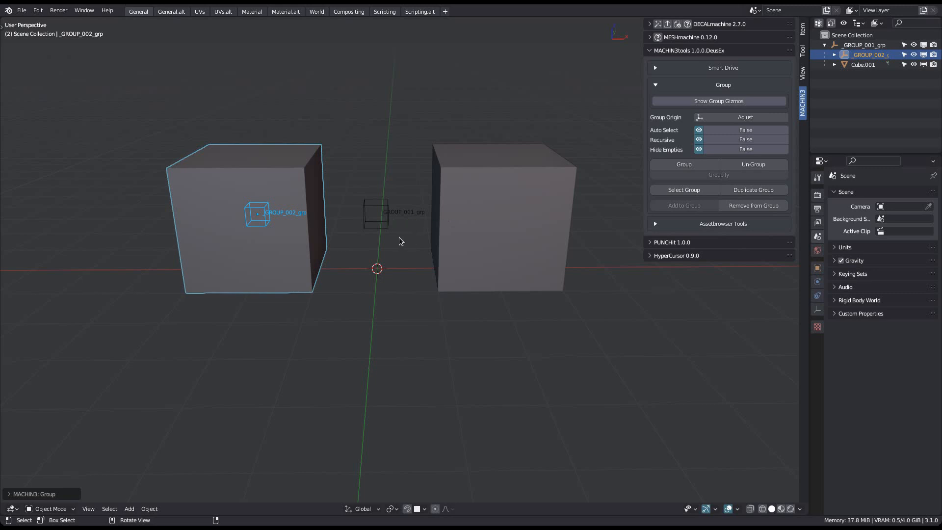
Step: Try moving the outer group's empty and then the nested group's empty, cancelling the moves
{"action": "left_click", "coordinate": [391, 227]}
{"action": "right_click", "coordinate": [398, 211]}
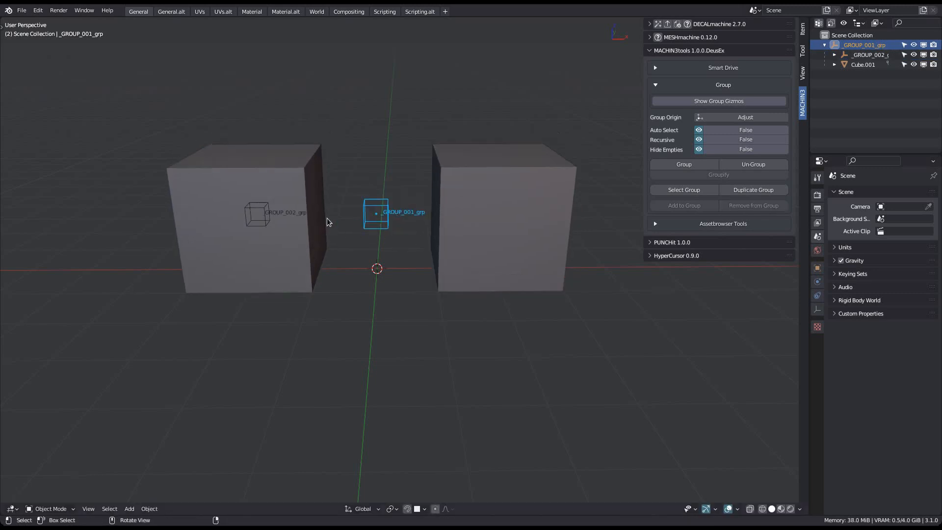
{"action": "left_click", "coordinate": [267, 220]}
{"action": "key", "text": "g"}
{"action": "right_click", "coordinate": [304, 222]}
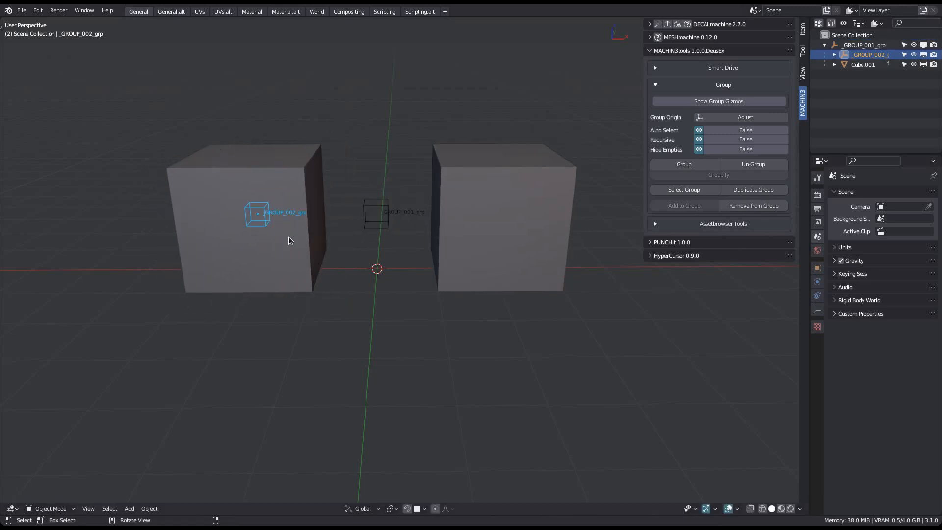
Step: Rotate the left cube freely with trackball rotation
{"action": "left_click", "coordinate": [295, 234]}
{"action": "key", "text": "r"}
{"action": "key", "text": "r"}
{"action": "right_click", "coordinate": [315, 269]}
{"action": "key", "text": "r"}
{"action": "key", "text": "r"}
{"action": "left_click", "coordinate": [339, 197]}
Step: Try moving the rotated left cube, cancel the move, and clear the selection
{"action": "middle_click_drag", "start_coordinate": [361, 217], "coordinate": [420, 210]}
{"action": "left_click", "coordinate": [264, 230]}
{"action": "key", "text": "g"}
{"action": "right_click", "coordinate": [261, 224]}
{"action": "left_click", "coordinate": [402, 223]}
{"action": "left_click", "coordinate": [424, 221]}
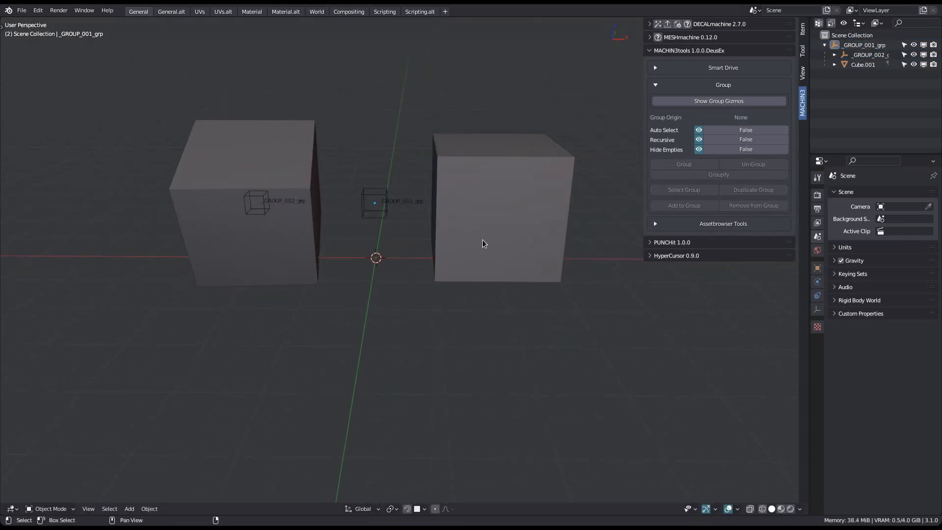
{"action": "middle_click_drag", "start_coordinate": [484, 244], "coordinate": [454, 229]}
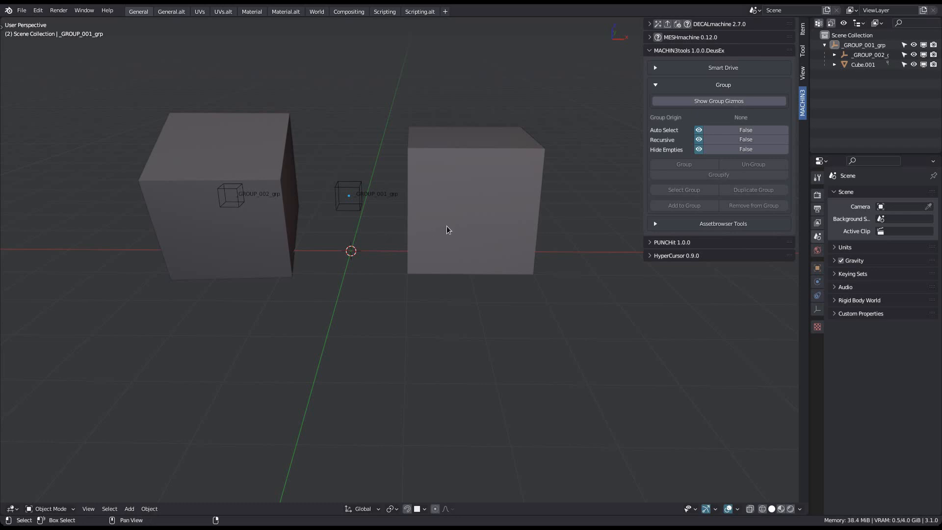
Step: Select the left cube and extend the selection to its nested group with Select Group
{"action": "left_click", "coordinate": [290, 242]}
{"action": "right_click", "coordinate": [331, 249]}
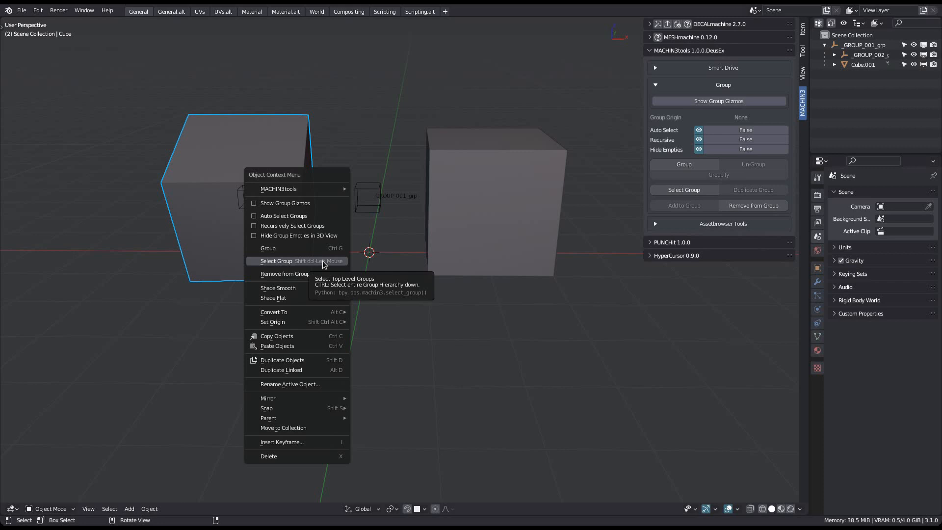
{"action": "left_click", "coordinate": [322, 260]}
{"action": "middle_click_drag", "start_coordinate": [402, 243], "coordinate": [369, 256]}
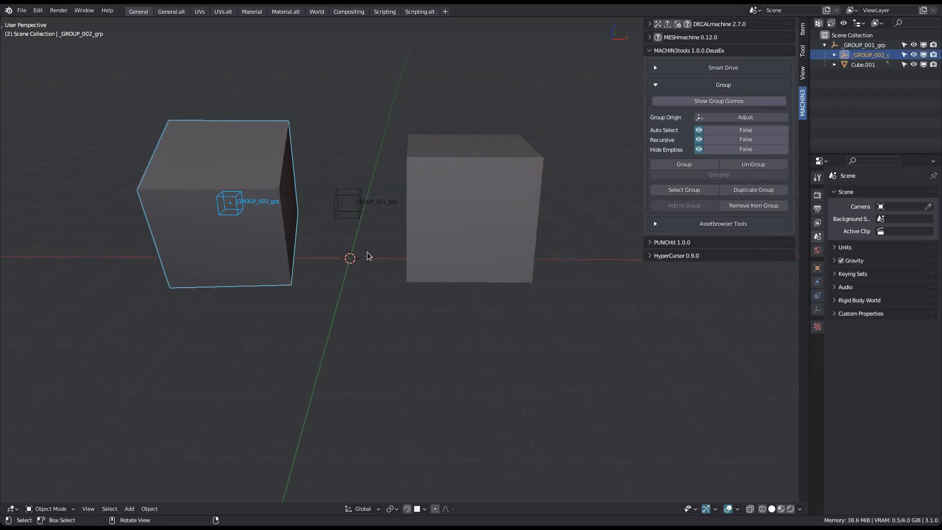
Step: Duplicate the left cube and place the copy beside it, away from the other cube
{"action": "middle_click_drag", "start_coordinate": [301, 262], "coordinate": [326, 234]}
{"action": "left_click", "coordinate": [284, 246]}
{"action": "key", "text": "shift+d"}
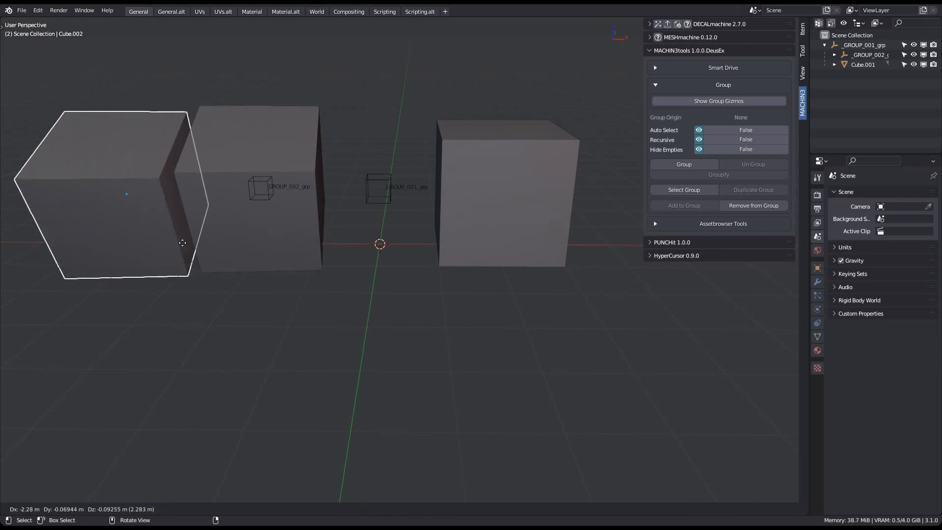
{"action": "left_click", "coordinate": [172, 252]}
Step: Move the original rotated cube and its copy individually so they sit off the nested group's empty
{"action": "middle_click_drag", "start_coordinate": [241, 236], "coordinate": [269, 218], "text": "shift"}
{"action": "left_click", "coordinate": [270, 218]}
{"action": "key", "text": "g"}
{"action": "left_click", "coordinate": [315, 252]}
{"action": "left_click", "coordinate": [151, 214]}
{"action": "key", "text": "g"}
{"action": "left_click", "coordinate": [196, 236]}
{"action": "middle_click_drag", "start_coordinate": [282, 203], "coordinate": [277, 221], "text": "shift"}
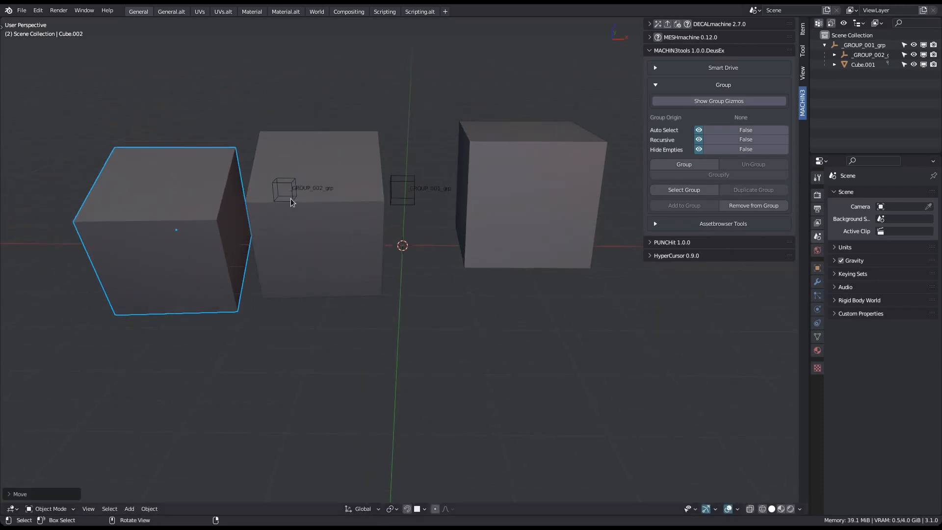
Step: Try moving the nested group by its empty alone and cancel the move
{"action": "left_click", "coordinate": [294, 198]}
{"action": "key", "text": "g"}
{"action": "right_click", "coordinate": [257, 209]}
Step: Select the nested group from its original cube with Select Group, try moving it, and clear the selection
{"action": "left_click", "coordinate": [343, 257]}
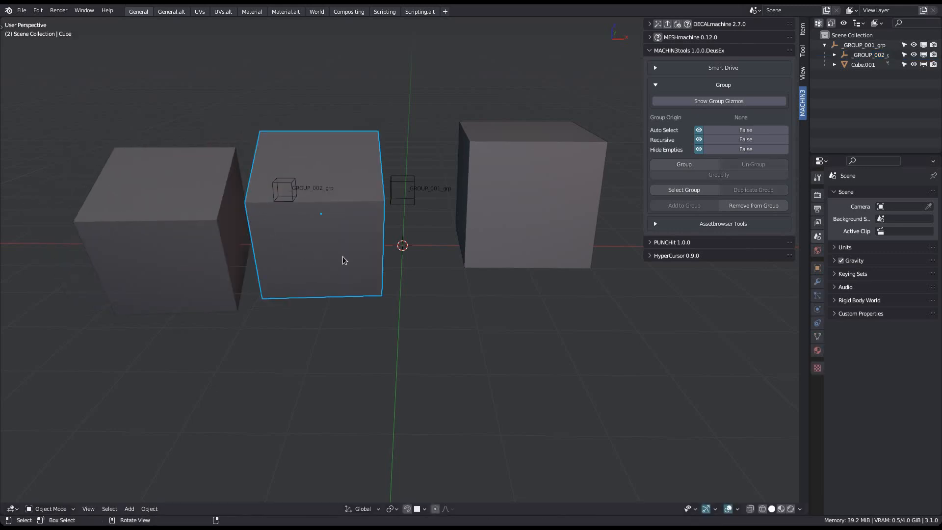
{"action": "middle_click_drag", "start_coordinate": [344, 260], "coordinate": [331, 225], "text": "shift"}
{"action": "right_click", "coordinate": [325, 226]}
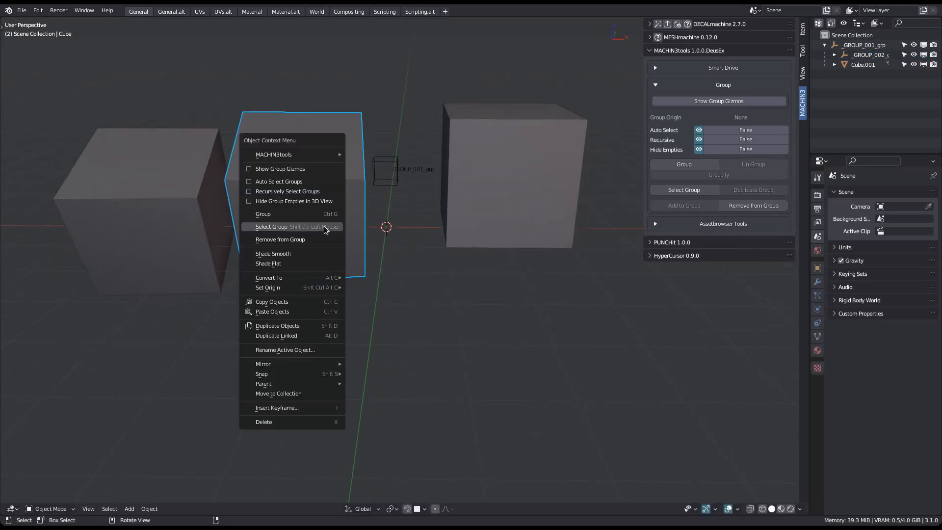
{"action": "left_click", "coordinate": [298, 229]}
{"action": "key", "text": "g"}
{"action": "right_click", "coordinate": [288, 210]}
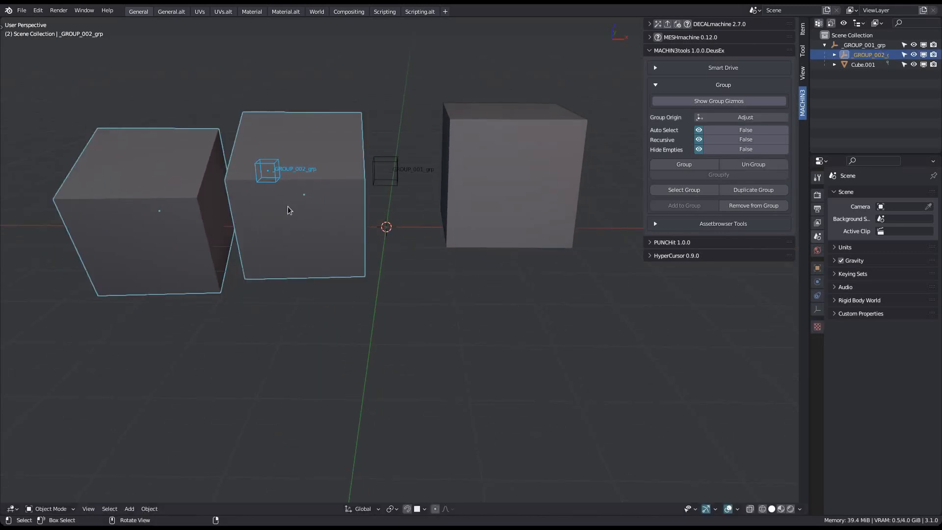
{"action": "key", "text": "alt+a"}
Step: Turn on the MACHIN3tools Screen Cast overlay
{"action": "scroll", "coordinate": [325, 251], "scroll_direction": "down", "scroll_amount": 2}
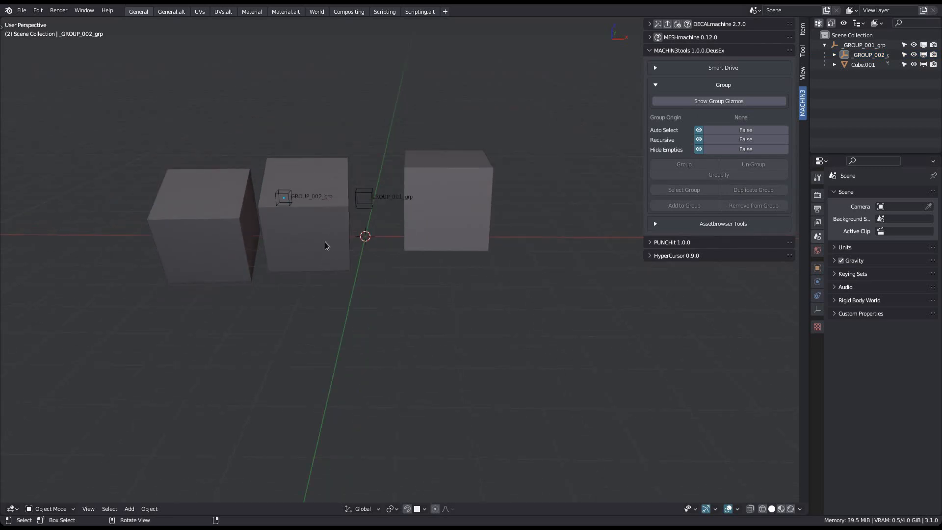
{"action": "key", "text": "ctrl+s"}
{"action": "left_click", "coordinate": [226, 186]}
Step: Select the nested group from its cube with the Select Group shortcut, try moving it, and deselect everything
{"action": "left_click", "coordinate": [315, 231], "text": "shift"}
{"action": "left_click", "coordinate": [315, 230], "text": "shift"}
{"action": "left_click", "coordinate": [315, 230], "text": "shift"}
{"action": "key", "text": "g"}
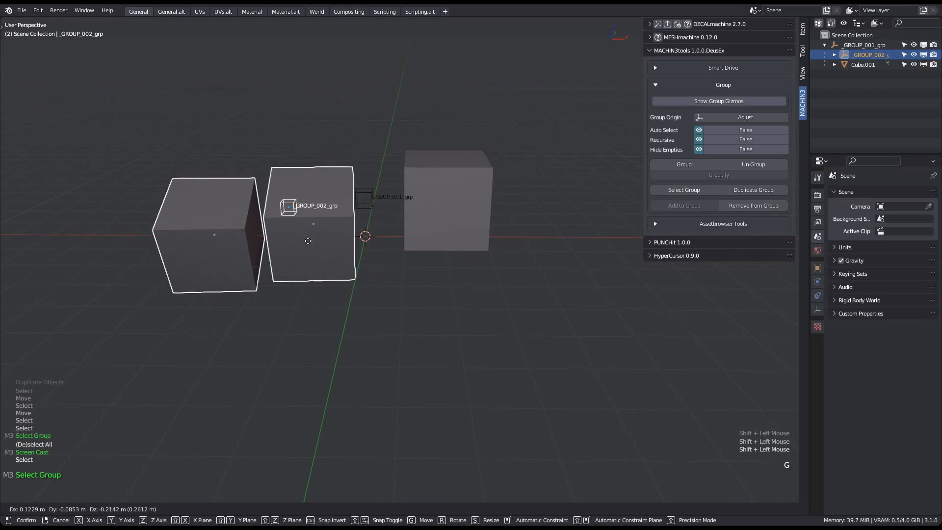
{"action": "key", "text": "Escape"}
{"action": "key", "text": "alt+a"}
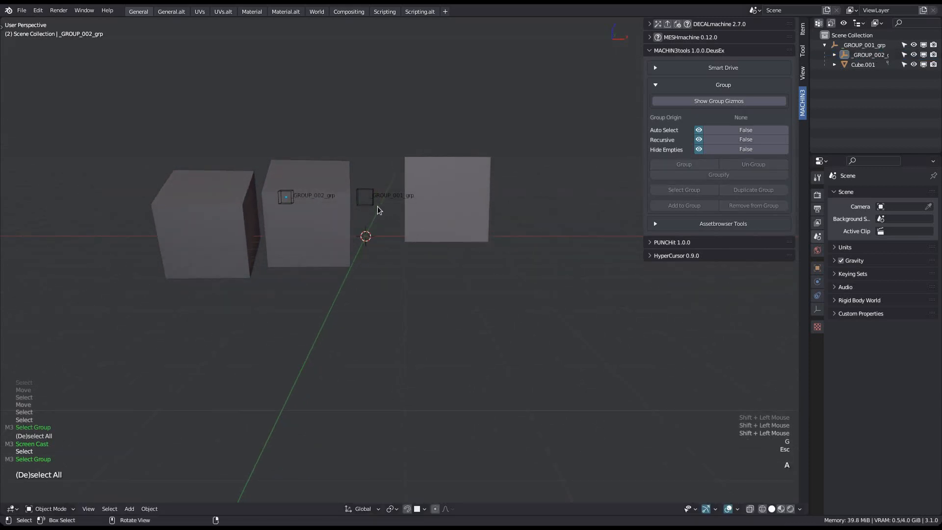
Step: Move the outer group, the nested group and the outer group again by their empties
{"action": "left_click", "coordinate": [385, 206]}
{"action": "key", "text": "g"}
{"action": "left_click", "coordinate": [284, 167]}
{"action": "left_click", "coordinate": [291, 146]}
{"action": "key", "text": "g"}
{"action": "left_click", "coordinate": [287, 195]}
{"action": "middle_click_drag", "start_coordinate": [343, 184], "coordinate": [388, 216]}
{"action": "left_click", "coordinate": [377, 149]}
{"action": "key", "text": "g"}
{"action": "left_click", "coordinate": [389, 158]}
{"action": "middle_click_drag", "start_coordinate": [390, 161], "coordinate": [398, 179], "text": "shift"}
Step: Expand the nested group in the outliner, clear the selection, and select the nested group's empty
{"action": "left_click", "coordinate": [834, 55]}
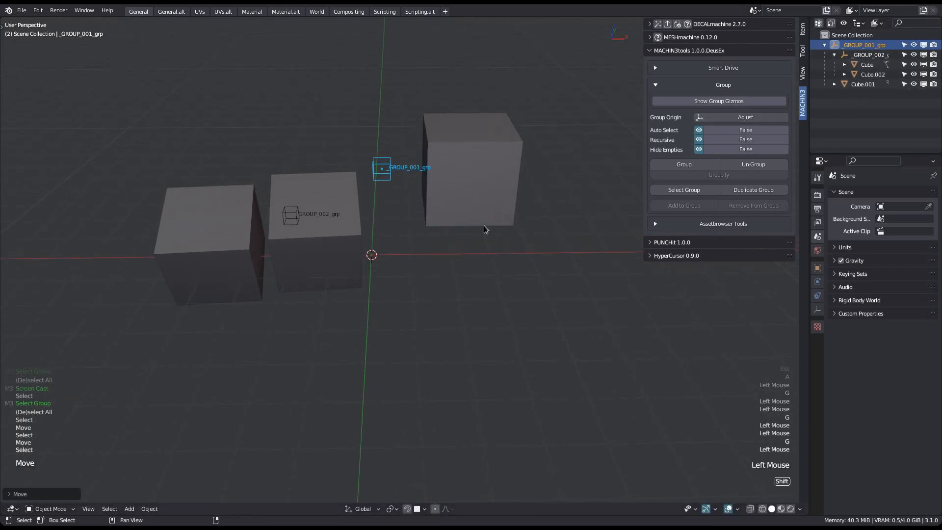
{"action": "key", "text": "a"}
{"action": "scroll", "coordinate": [300, 243], "scroll_direction": "up", "scroll_amount": 1}
{"action": "left_click", "coordinate": [287, 230], "text": "shift"}
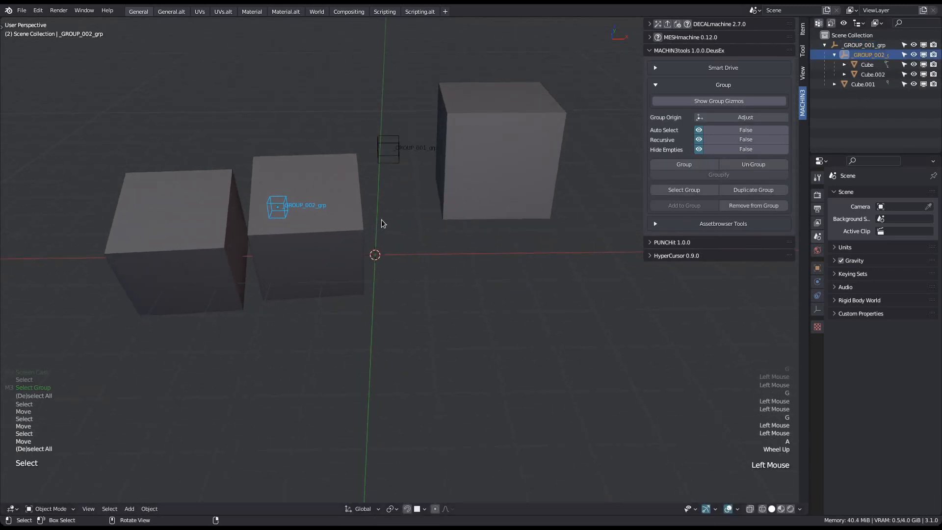
Step: Rename the nested group's empty as sub group
{"action": "key", "text": "w"}
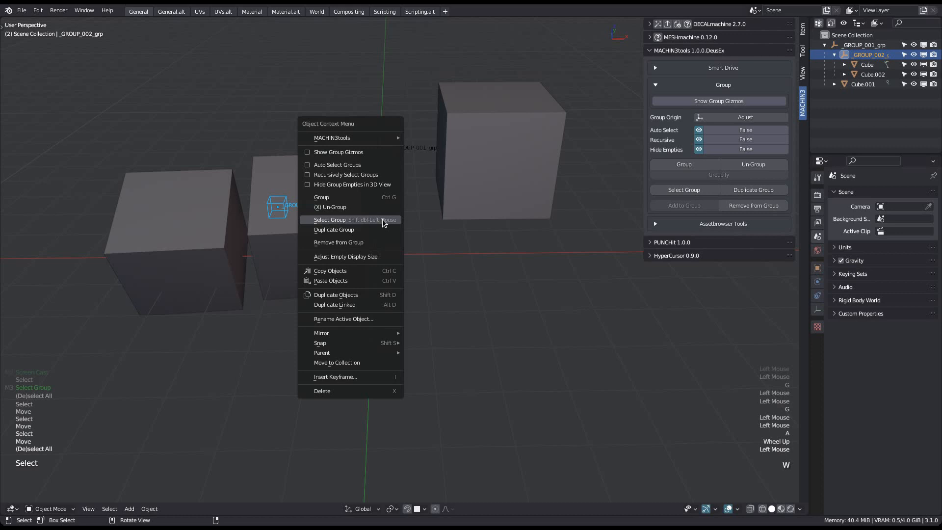
{"action": "left_click", "coordinate": [345, 319]}
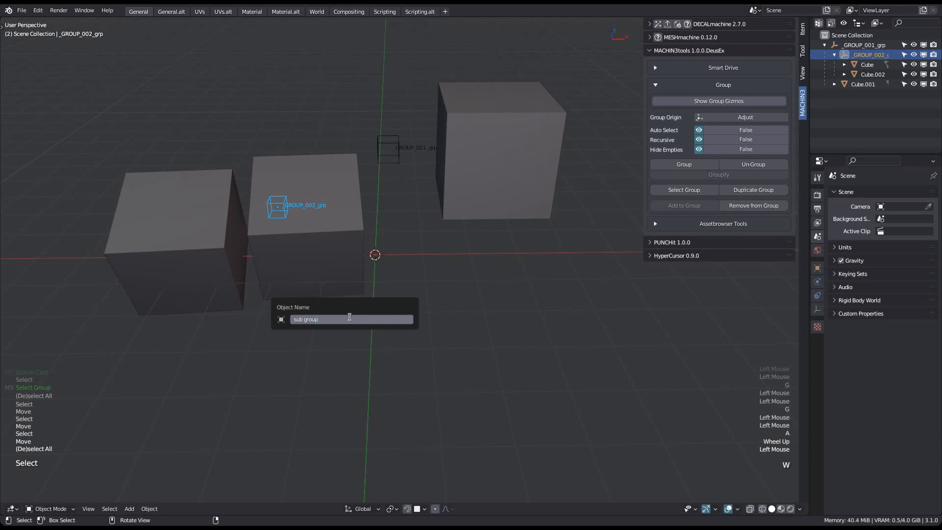
{"action": "key", "text": "Return"}
Step: Select the outer group's empty and rename it as main group
{"action": "left_click", "coordinate": [397, 161]}
{"action": "middle_click_drag", "start_coordinate": [413, 212], "coordinate": [378, 211], "text": "shift"}
{"action": "key", "text": "w"}
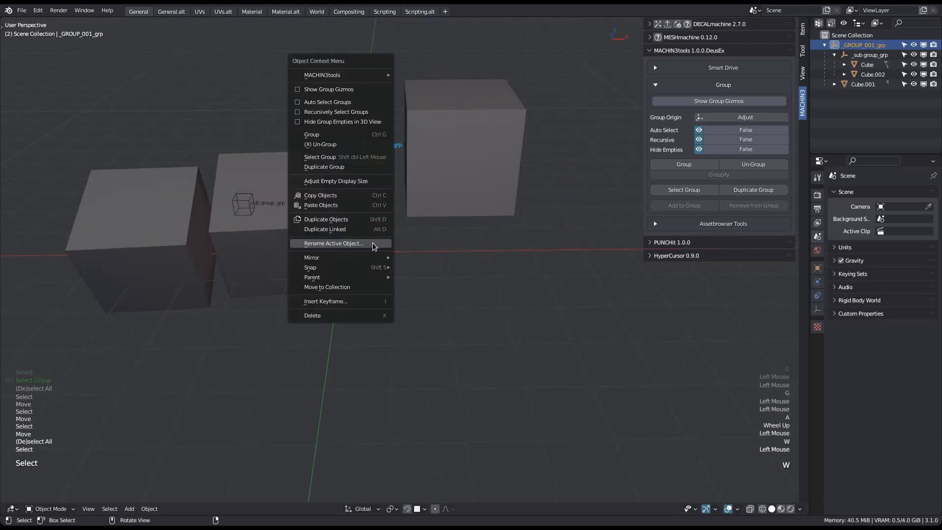
{"action": "left_click", "coordinate": [372, 243]}
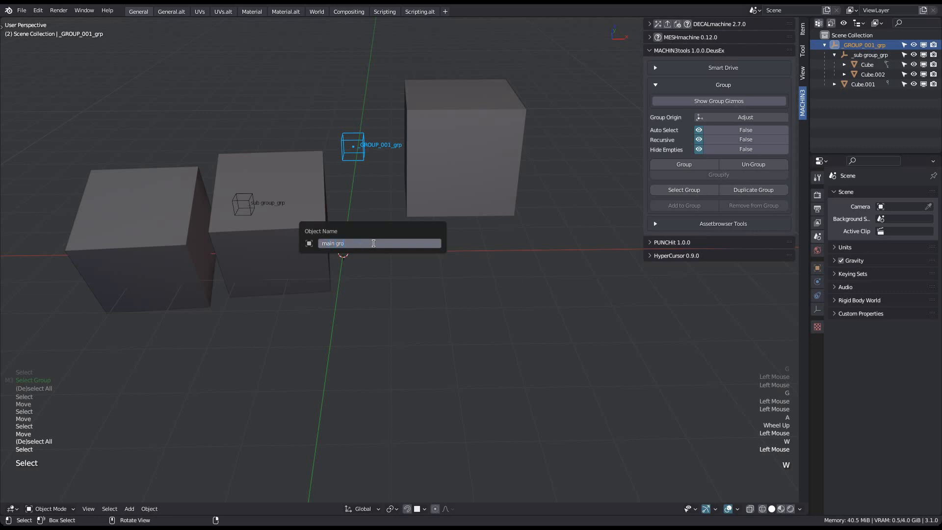
{"action": "key", "text": "Return"}
Step: Clear the selection and try moving the outer group by its empty
{"action": "key", "text": "a"}
{"action": "left_click", "coordinate": [366, 179]}
{"action": "key", "text": "g"}
{"action": "key", "text": "Escape"}
{"action": "middle_click_drag", "start_coordinate": [375, 181], "coordinate": [397, 203], "text": "shift"}
Step: Rename the outer group as root directly in the outliner
{"action": "left_click", "coordinate": [857, 46]}
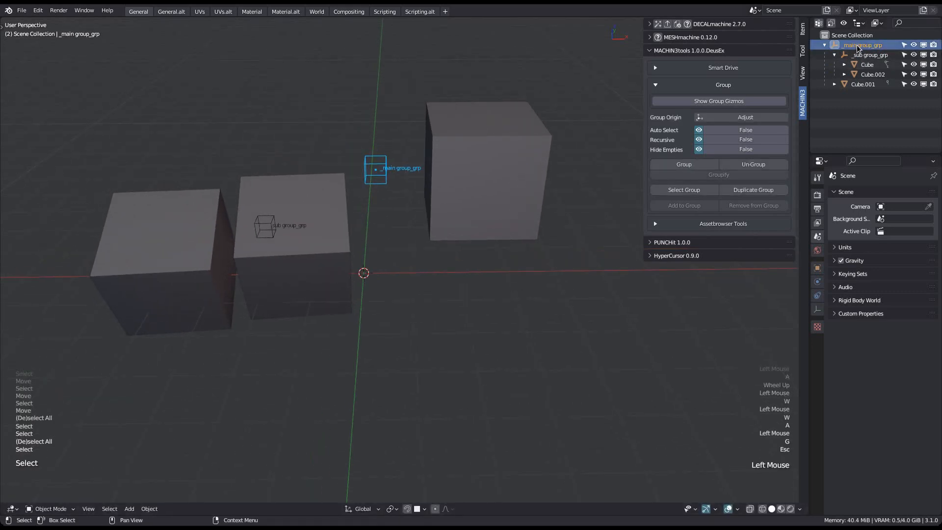
{"action": "left_click", "coordinate": [857, 45]}
{"action": "double_click", "coordinate": [857, 45]}
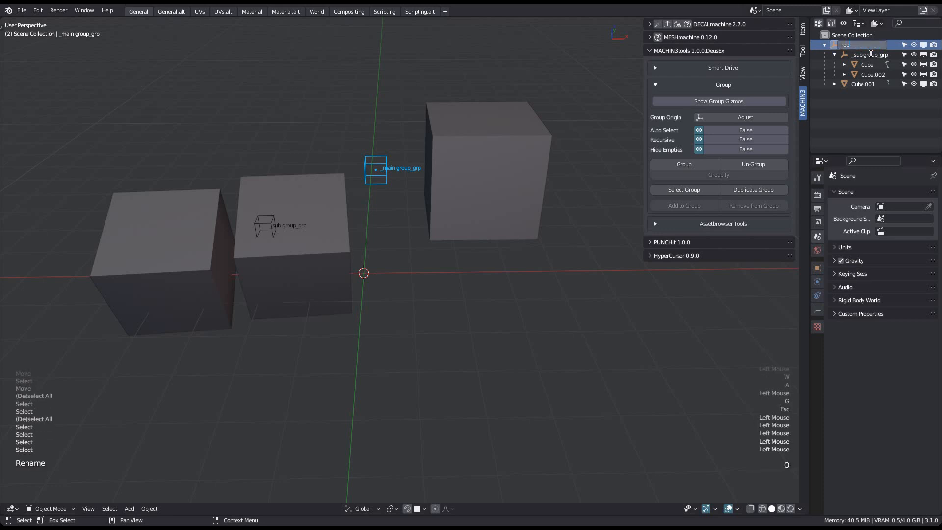
{"action": "key", "text": "Return"}
Step: Deselect everything and try moving the root group by its empty
{"action": "middle_click_drag", "start_coordinate": [403, 181], "coordinate": [410, 174], "text": "shift"}
{"action": "key", "text": "a"}
{"action": "left_click", "coordinate": [388, 177]}
{"action": "key", "text": "g"}
{"action": "key", "text": "Escape"}
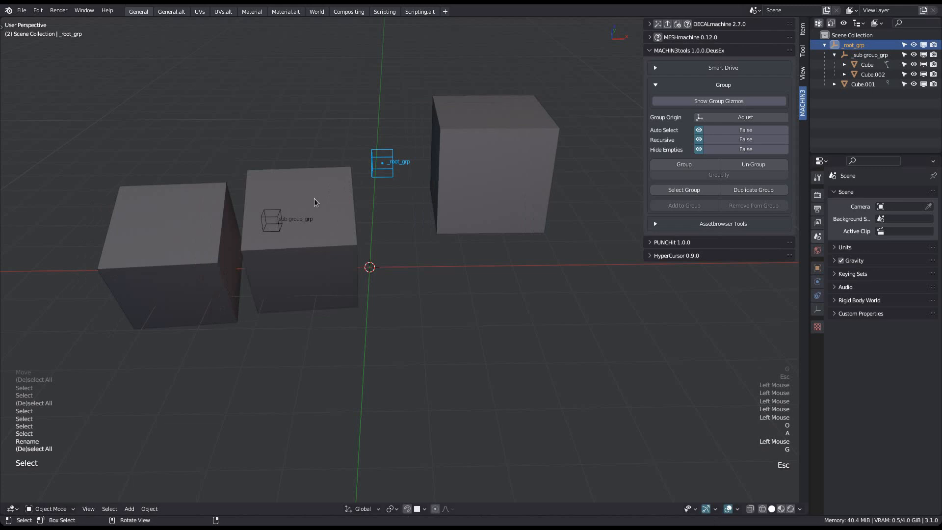
Step: Move the sub group by its empty
{"action": "left_click", "coordinate": [275, 214]}
{"action": "key", "text": "g"}
{"action": "left_click", "coordinate": [274, 233]}
Step: Duplicate the single cube outside the sub group and place the copy to its right
{"action": "middle_click_drag", "start_coordinate": [516, 224], "coordinate": [364, 196], "text": "shift"}
{"action": "left_click", "coordinate": [487, 180]}
{"action": "key", "text": "shift+d"}
{"action": "left_click", "coordinate": [571, 171]}
Step: Duplicate the new right-hand cube and place the copy in front of and between the two cubes
{"action": "left_click", "coordinate": [369, 188], "text": "shift"}
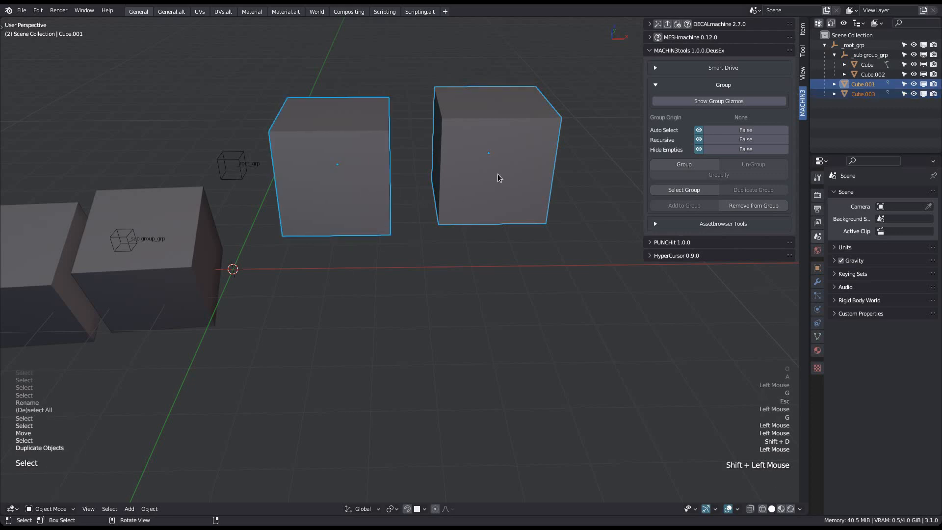
{"action": "left_click", "coordinate": [497, 174]}
{"action": "key", "text": "shift+d"}
{"action": "left_click", "coordinate": [426, 308]}
{"action": "key", "text": "g"}
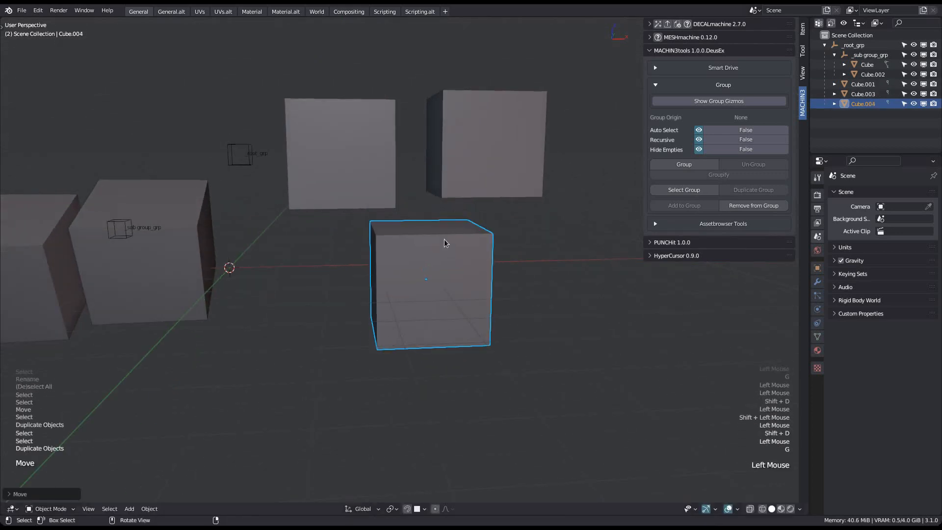
{"action": "left_click", "coordinate": [444, 250]}
Step: Select the three cubes outside the sub group, group them, and move the new group
{"action": "left_click", "coordinate": [364, 200], "text": "shift"}
{"action": "left_click", "coordinate": [492, 205], "text": "shift"}
{"action": "middle_click_drag", "start_coordinate": [492, 205], "coordinate": [443, 199], "text": "shift"}
{"action": "key", "text": "ctrl+g"}
{"action": "key", "text": "g"}
{"action": "left_click", "coordinate": [505, 236]}
Step: Deselect everything, then move the three-cube group and the root group by their empties
{"action": "key", "text": "a"}
{"action": "left_click", "coordinate": [493, 228]}
{"action": "key", "text": "g"}
{"action": "left_click", "coordinate": [495, 227]}
{"action": "left_click", "coordinate": [256, 149]}
{"action": "key", "text": "g"}
{"action": "left_click", "coordinate": [278, 126]}
Step: Move the two rear cubes of the three-cube group upwards and group them as a nested group
{"action": "scroll", "coordinate": [425, 187], "scroll_direction": "down", "scroll_amount": 2}
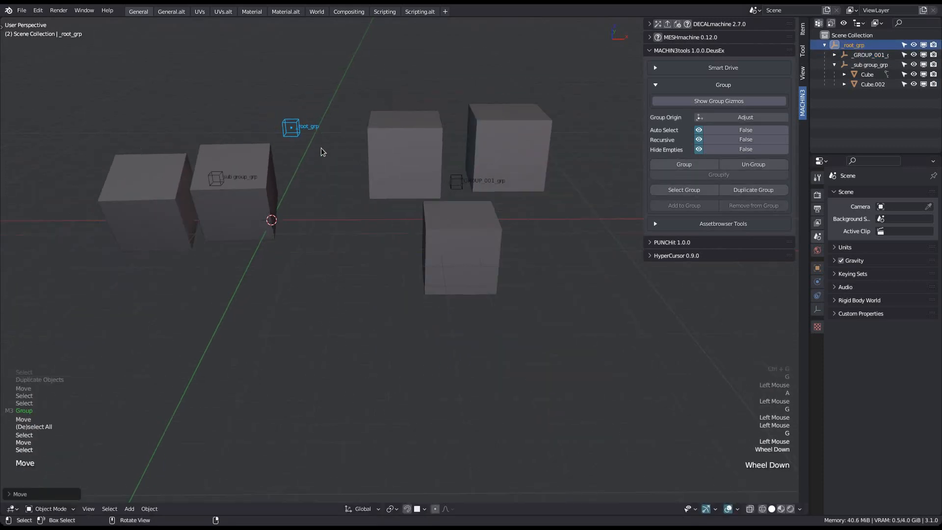
{"action": "scroll", "coordinate": [435, 232], "scroll_direction": "up", "scroll_amount": 1}
{"action": "left_click", "coordinate": [448, 234]}
{"action": "scroll", "coordinate": [449, 216], "scroll_direction": "up", "scroll_amount": 1}
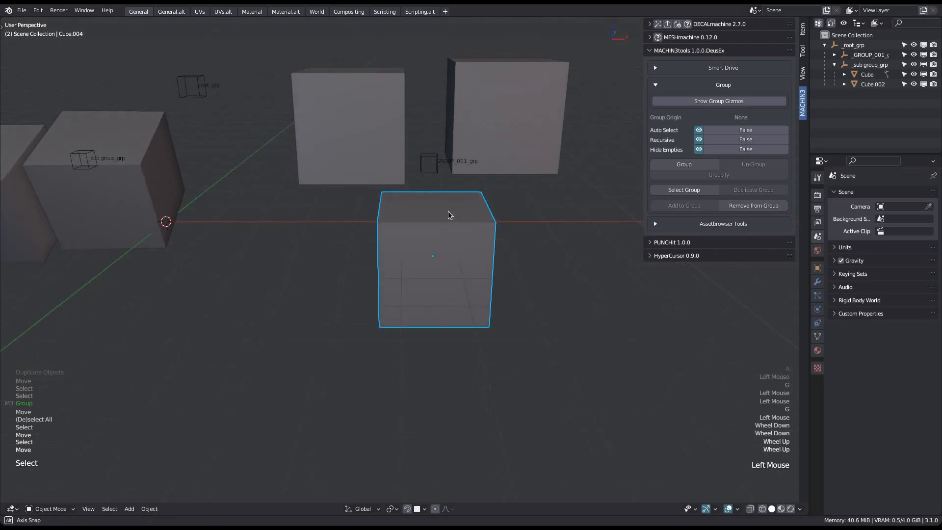
{"action": "left_click", "coordinate": [465, 158]}
{"action": "left_click", "coordinate": [379, 145], "text": "shift"}
{"action": "key", "text": "g"}
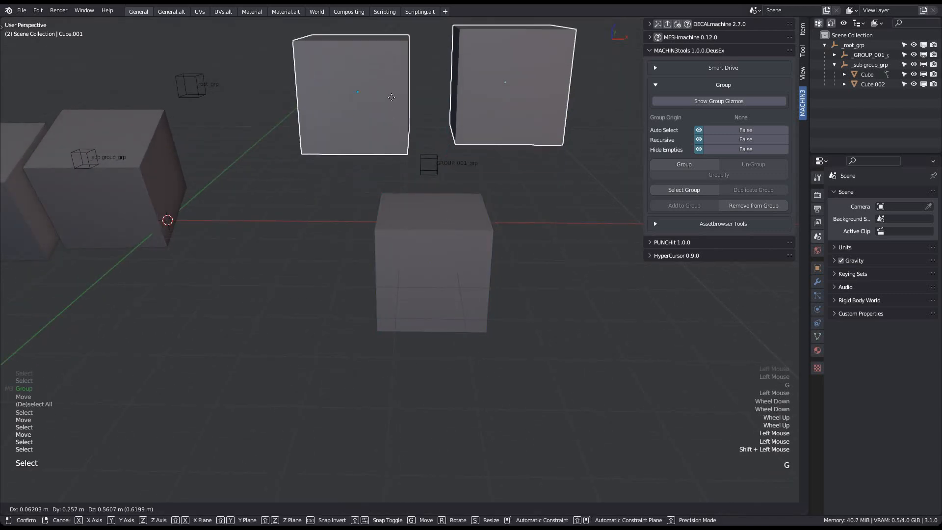
{"action": "left_click", "coordinate": [431, 120]}
{"action": "key", "text": "ctrl+g"}
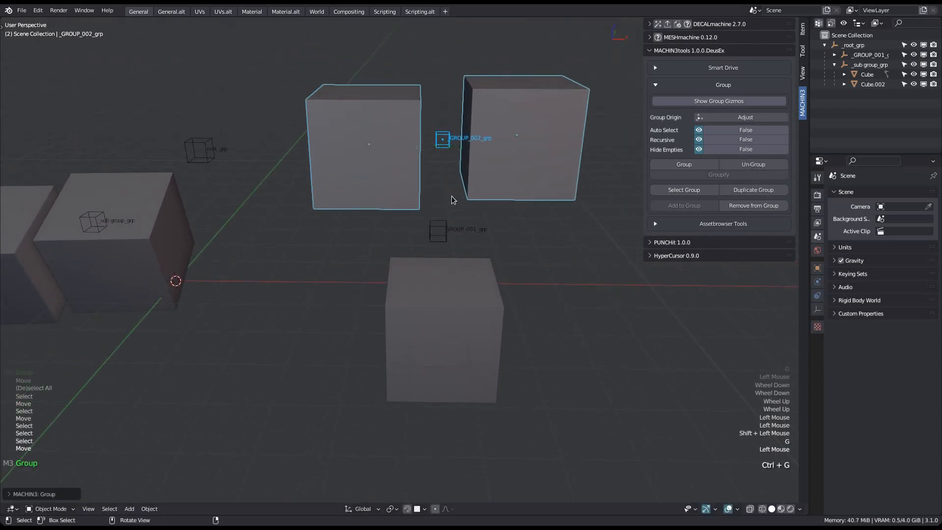
Step: Try moving the three-cube group and its nested two-cube group by their empties
{"action": "key", "text": "a"}
{"action": "left_click", "coordinate": [449, 231]}
{"action": "key", "text": "g"}
{"action": "key", "text": "Escape"}
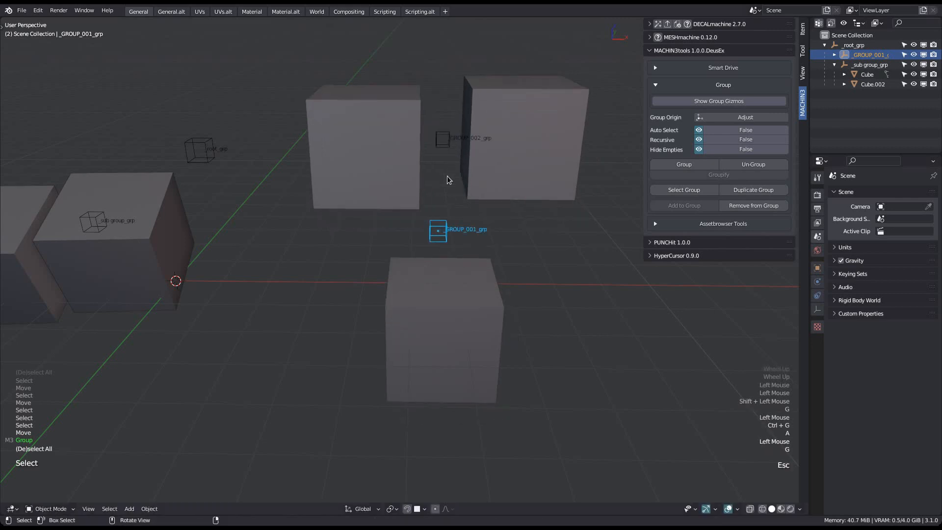
{"action": "left_click", "coordinate": [443, 141]}
{"action": "key", "text": "g"}
{"action": "key", "text": "Escape"}
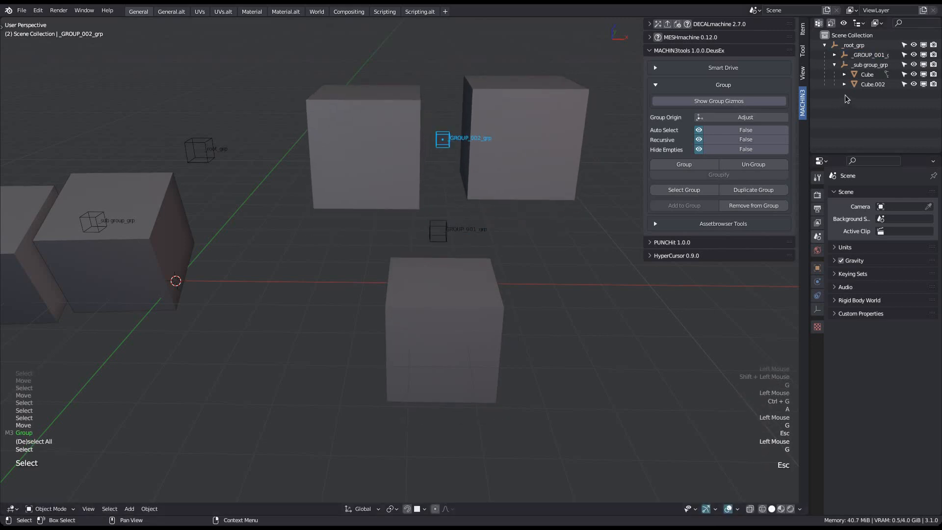
Step: Expand the three-cube group and its nested group in the outliner, and widen the outliner to show full names
{"action": "left_click", "coordinate": [835, 55]}
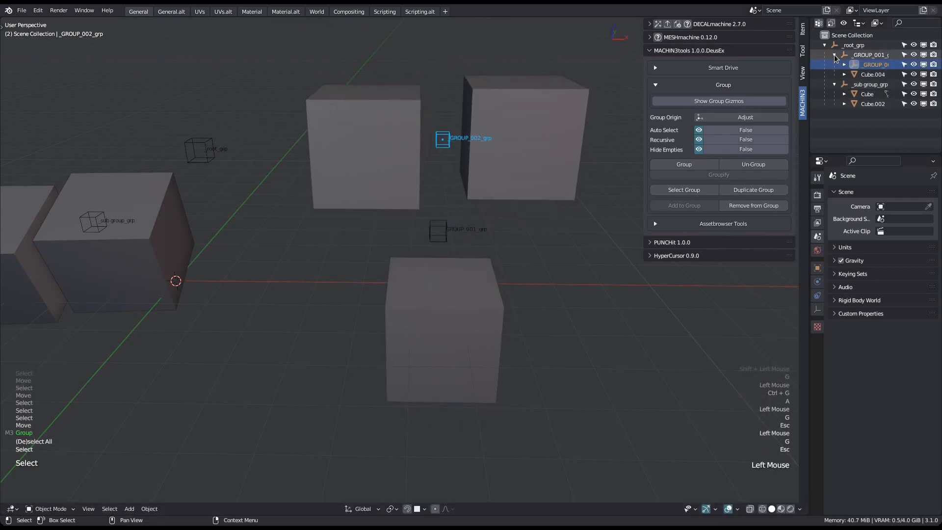
{"action": "left_click", "coordinate": [844, 64]}
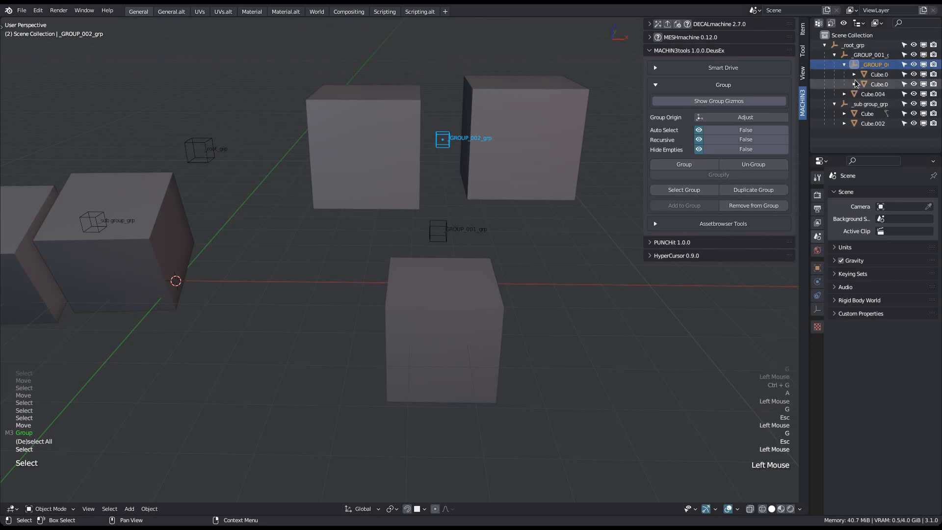
{"action": "left_click_drag", "start_coordinate": [809, 127], "coordinate": [782, 127]}
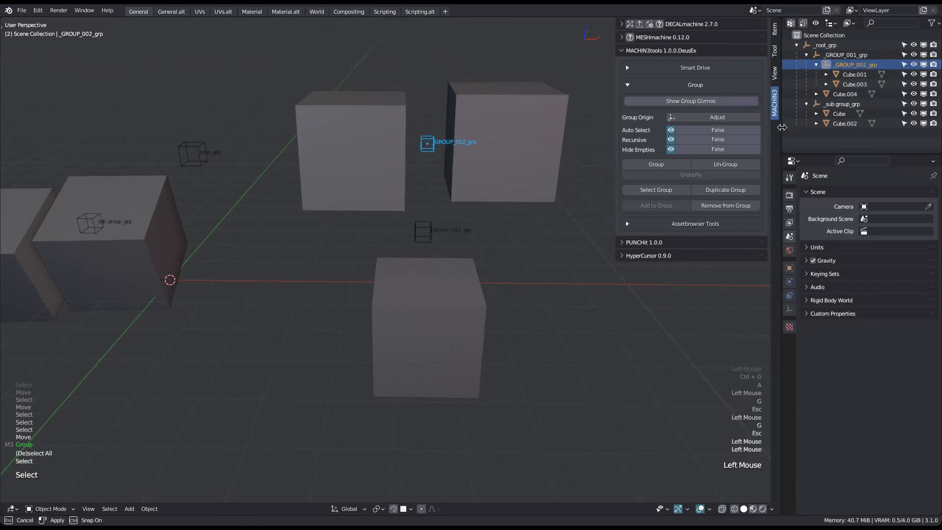
Step: Try moving the root group together with all its subgroups by its empty
{"action": "middle_click_drag", "start_coordinate": [452, 195], "coordinate": [452, 208], "text": "shift"}
{"action": "middle_click_drag", "start_coordinate": [311, 204], "coordinate": [331, 195], "text": "shift"}
{"action": "left_click", "coordinate": [222, 159]}
{"action": "key", "text": "g"}
{"action": "key", "text": "Escape"}
Step: Rename the three-cube group's empty as second sub group
{"action": "left_click", "coordinate": [443, 240]}
{"action": "key", "text": "w"}
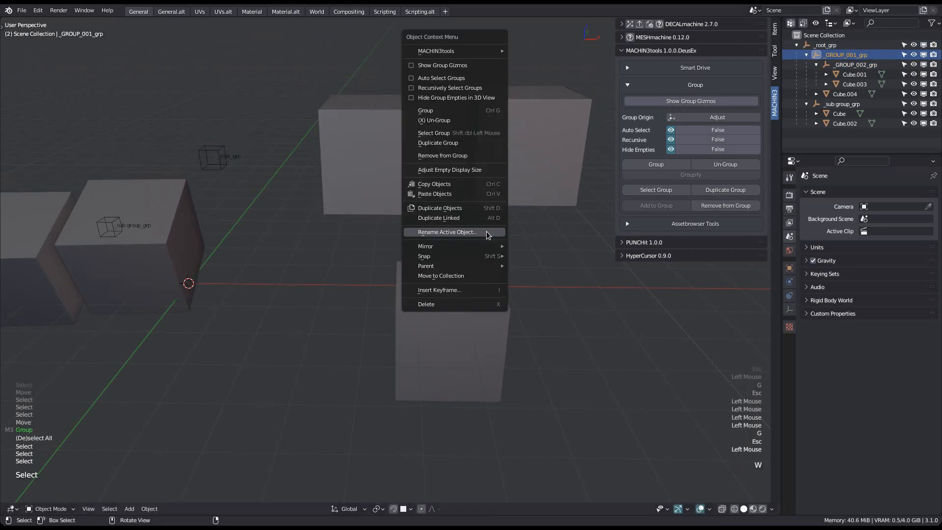
{"action": "left_click", "coordinate": [483, 244]}
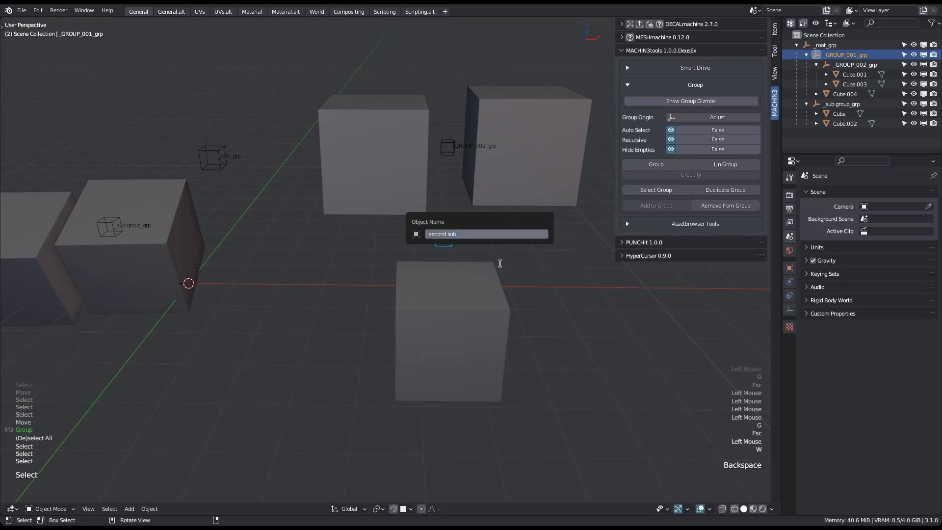
{"action": "type", "text": "second sub group"}
{"action": "key", "text": "Return"}
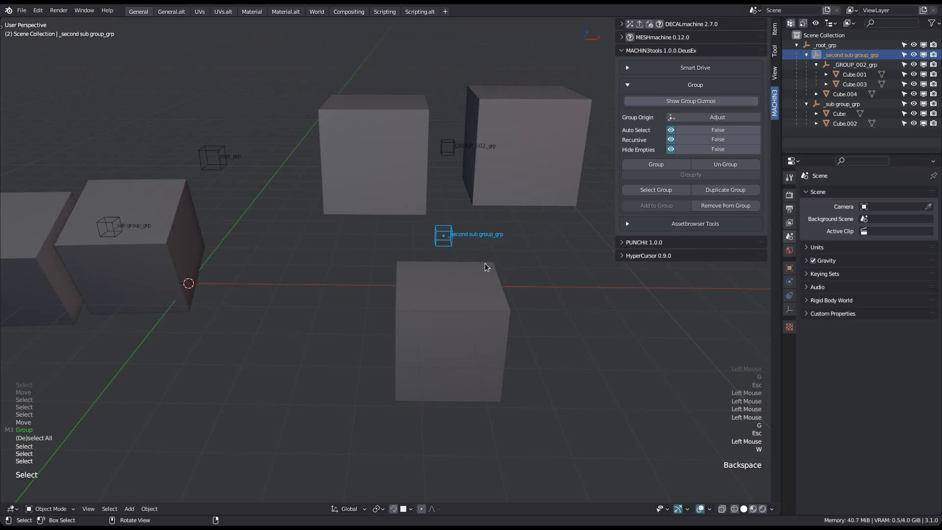
Step: Rename the empty between the two rear cubes as sub sub group
{"action": "middle_click_drag", "start_coordinate": [485, 267], "coordinate": [446, 275], "text": "shift"}
{"action": "left_click", "coordinate": [435, 176]}
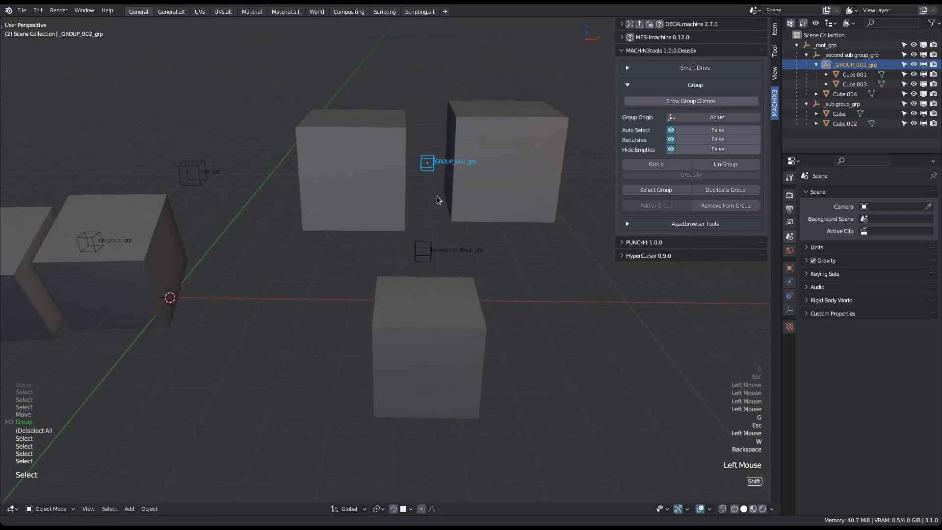
{"action": "key", "text": "w"}
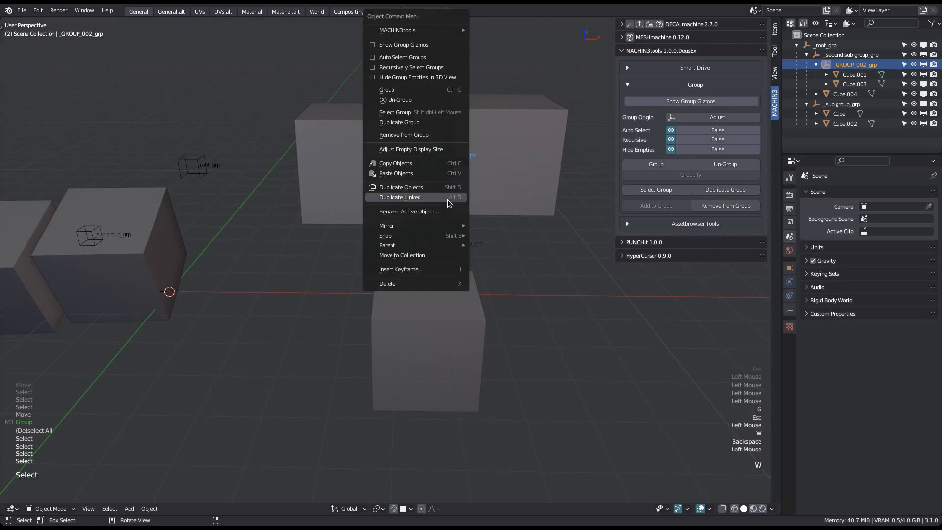
{"action": "left_click", "coordinate": [446, 210]}
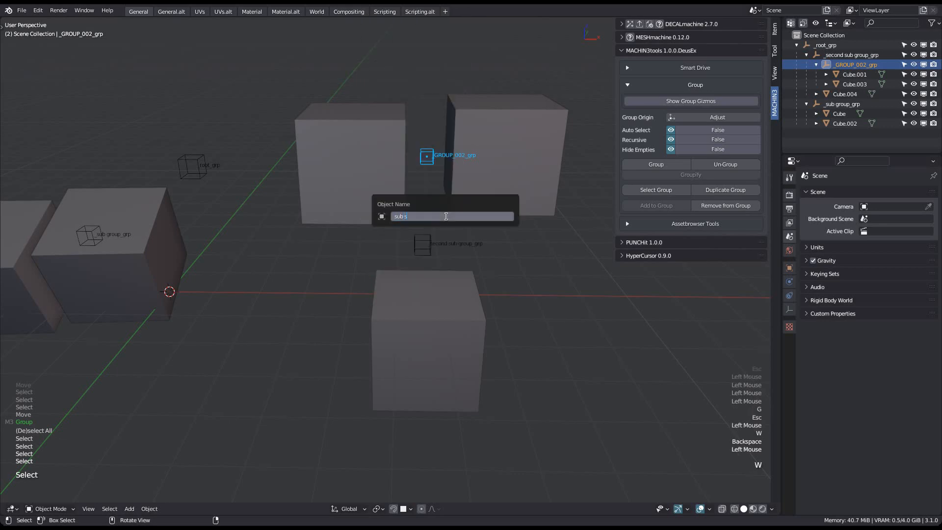
{"action": "key", "text": "Return"}
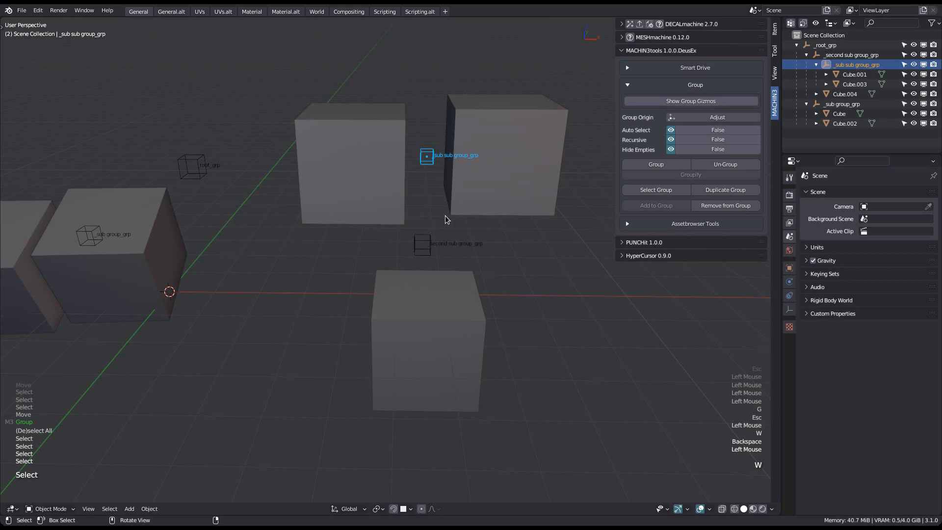
Step: Go through the nested groups up to the root group in the outliner, and clear the selection
{"action": "left_click", "coordinate": [852, 66]}
{"action": "left_click", "coordinate": [849, 56]}
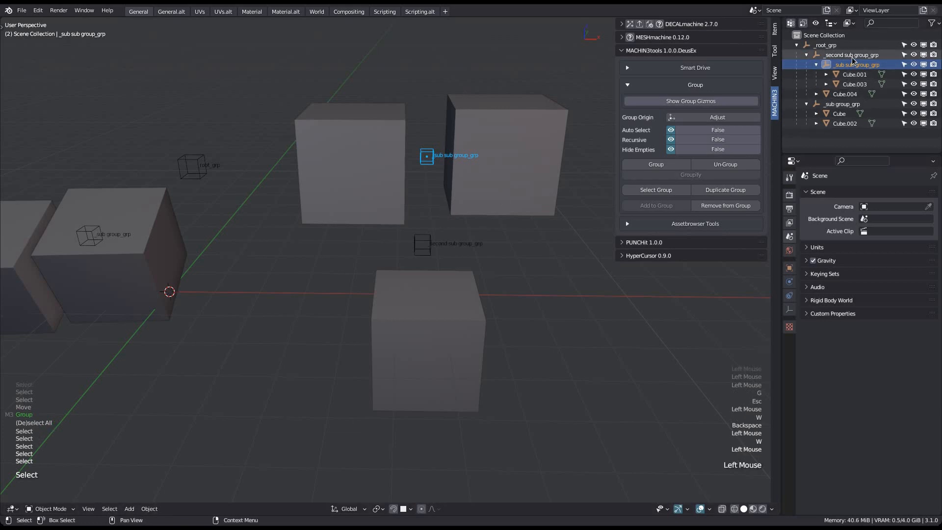
{"action": "middle_click_drag", "start_coordinate": [515, 177], "coordinate": [525, 183], "text": "shift"}
{"action": "left_click", "coordinate": [826, 45]}
{"action": "scroll", "coordinate": [507, 187], "scroll_direction": "down", "scroll_amount": 3}
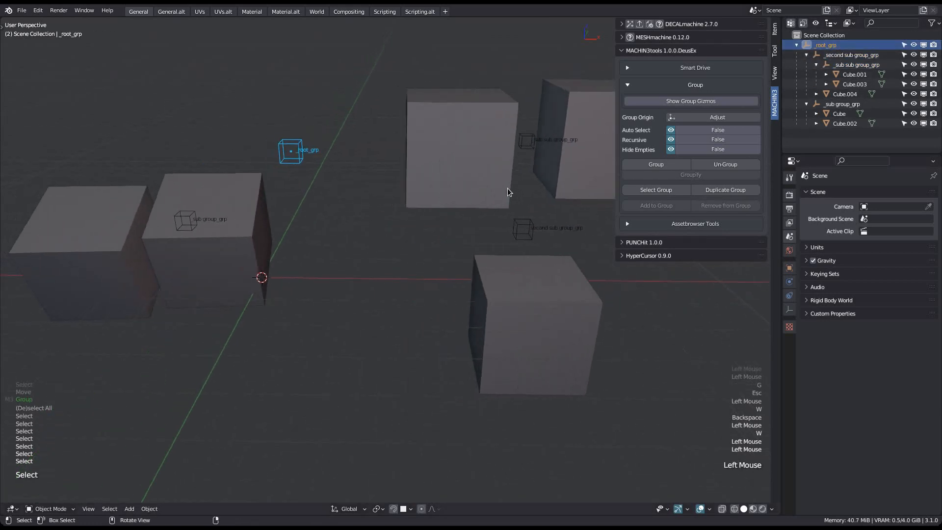
{"action": "key", "text": "a"}
{"action": "middle_click_drag", "start_coordinate": [419, 200], "coordinate": [380, 199], "text": "shift"}
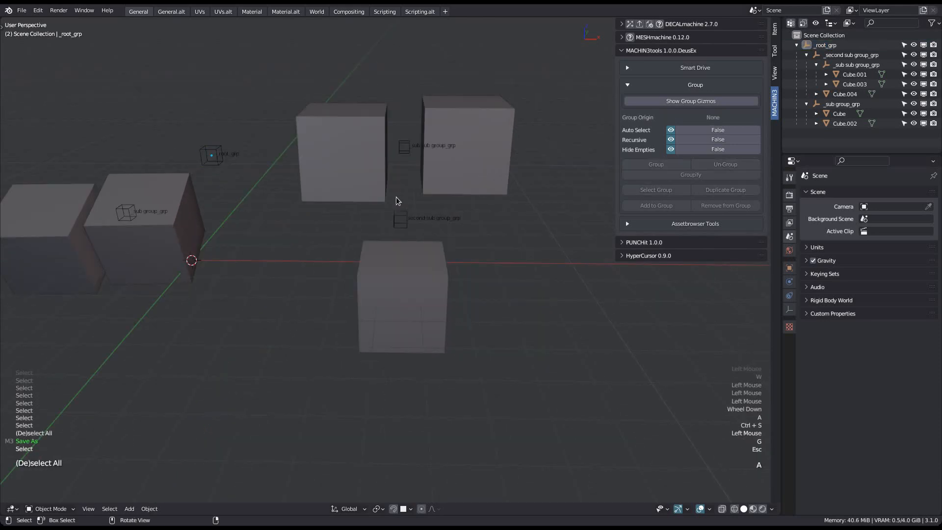
{"action": "middle_click_drag", "start_coordinate": [396, 197], "coordinate": [437, 199], "text": "shift"}
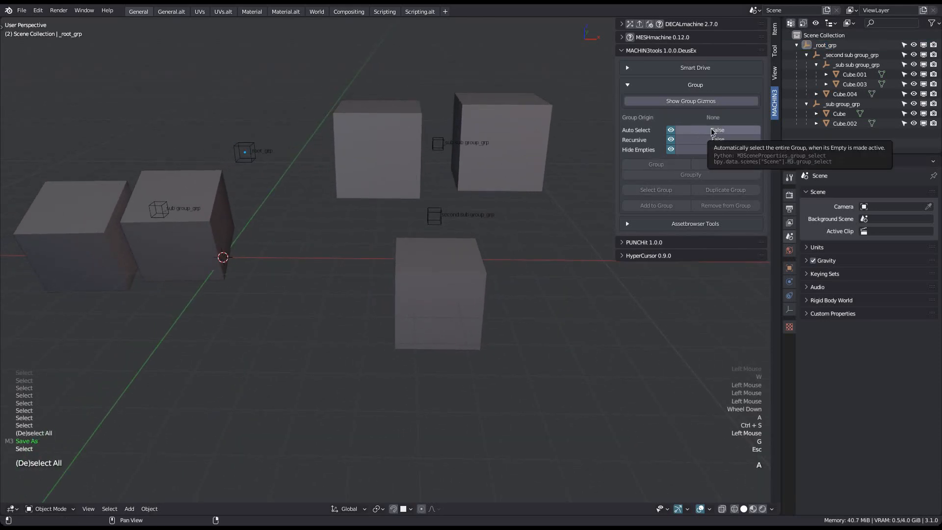
Step: With Auto Select off, try moving the sub sub group and the second sub group by their empties, and deselect everything
{"action": "left_click", "coordinate": [438, 143]}
{"action": "key", "text": "g"}
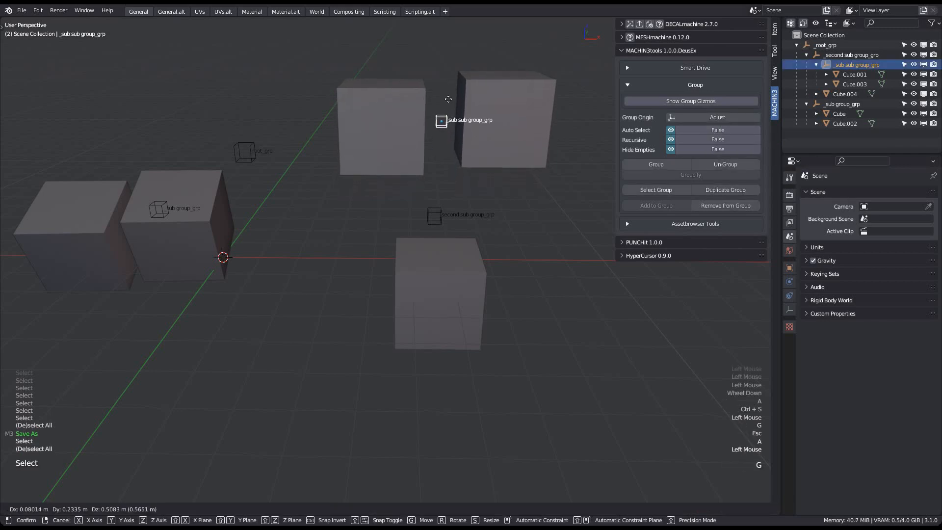
{"action": "key", "text": "Escape"}
{"action": "left_click", "coordinate": [434, 216]}
{"action": "key", "text": "g"}
{"action": "key", "text": "Escape"}
{"action": "key", "text": "a"}
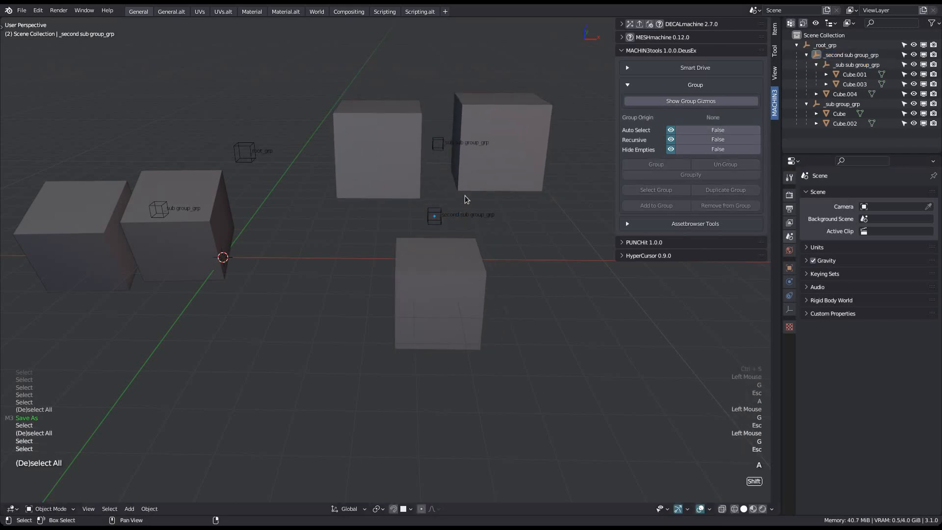
Step: Turn on Auto Select for groups and try moving the sub sub group and the second sub group by their empties
{"action": "middle_click_drag", "start_coordinate": [467, 199], "coordinate": [459, 209], "text": "shift"}
{"action": "left_click", "coordinate": [701, 131]}
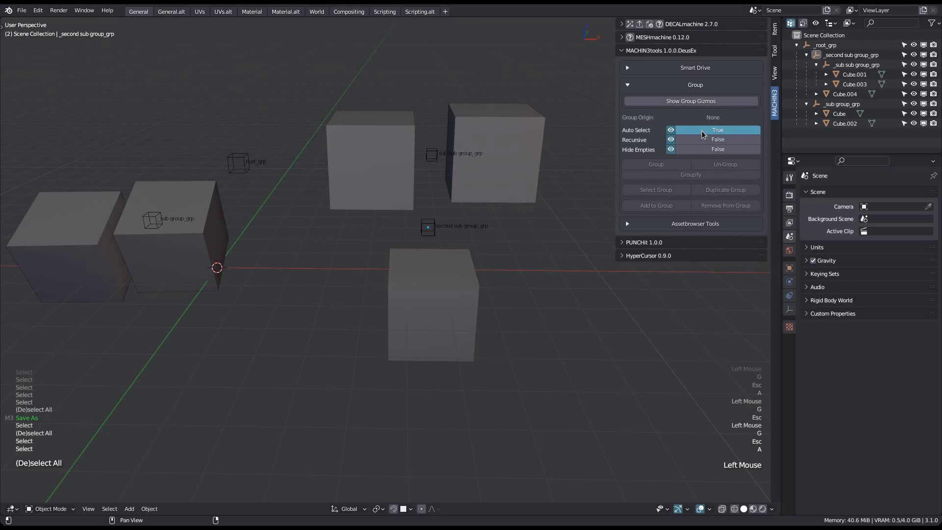
{"action": "left_click", "coordinate": [430, 161]}
{"action": "key", "text": "g"}
{"action": "key", "text": "Escape"}
{"action": "left_click", "coordinate": [451, 227]}
{"action": "key", "text": "g"}
{"action": "key", "text": "Escape"}
{"action": "key", "text": "a"}
Step: With Recursive off, try moving the root group and the left cubes' sub group by their empties
{"action": "middle_click_drag", "start_coordinate": [281, 222], "coordinate": [328, 221], "text": "shift"}
{"action": "left_click", "coordinate": [299, 159]}
{"action": "key", "text": "g"}
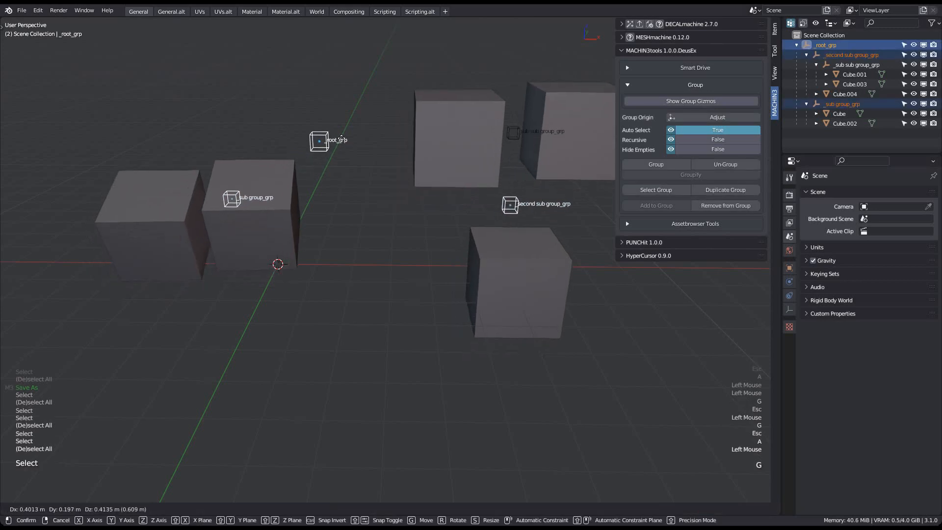
{"action": "key", "text": "Escape"}
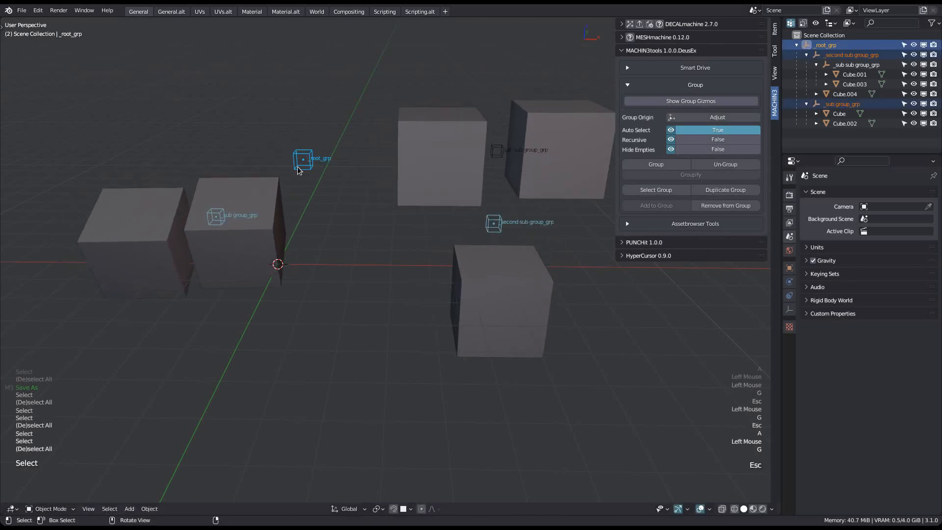
{"action": "left_click", "coordinate": [220, 215]}
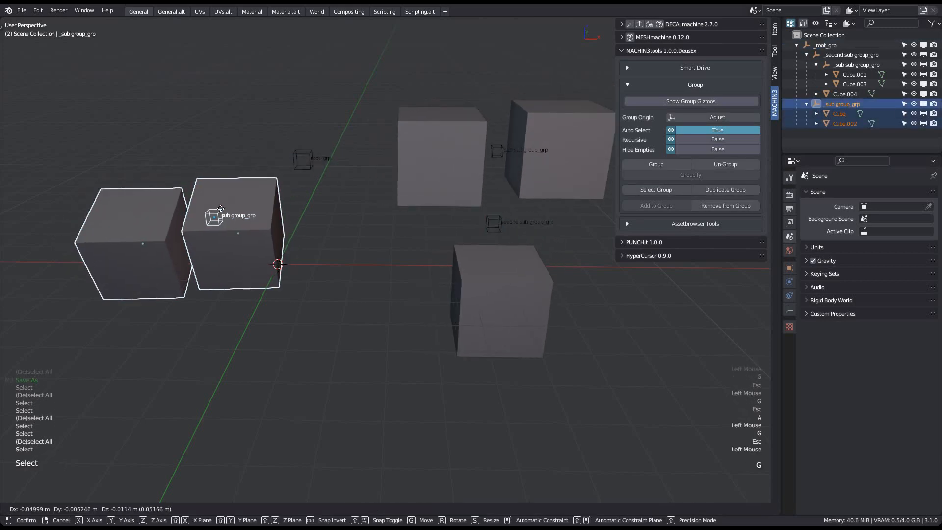
{"action": "key", "text": "a"}
{"action": "left_click", "coordinate": [302, 160]}
{"action": "key", "text": "g"}
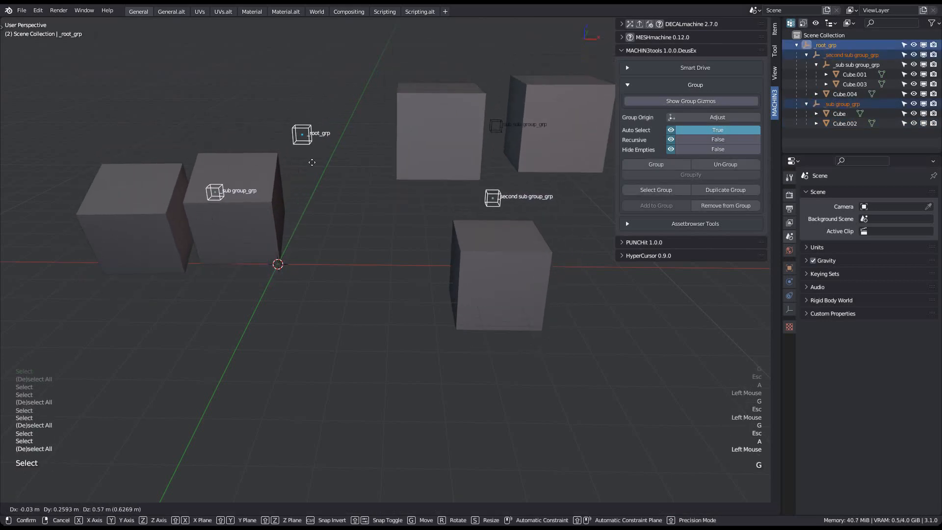
{"action": "key", "text": "Escape"}
{"action": "left_click", "coordinate": [311, 158]}
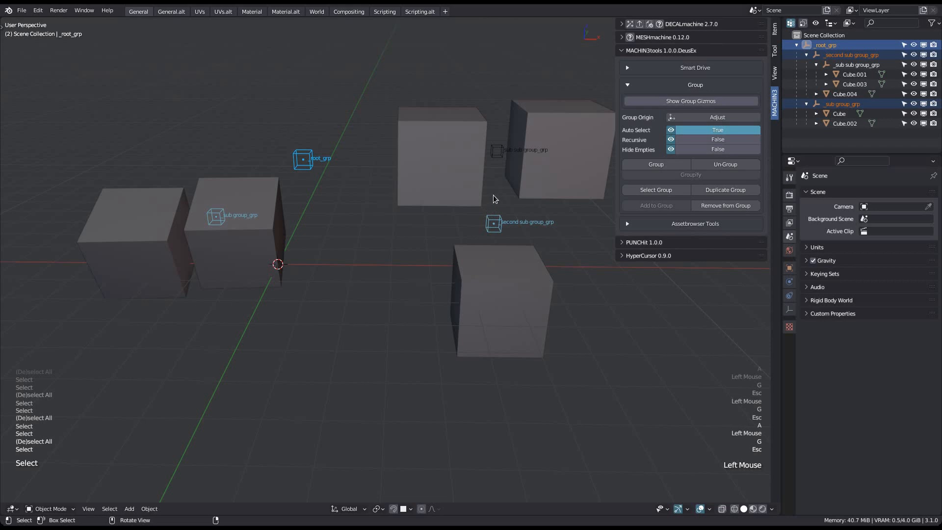
Step: Try moving the sub sub group by its empty between the two rear cubes
{"action": "middle_click_drag", "start_coordinate": [493, 198], "coordinate": [443, 185]}
{"action": "left_click", "coordinate": [464, 142]}
{"action": "key", "text": "g"}
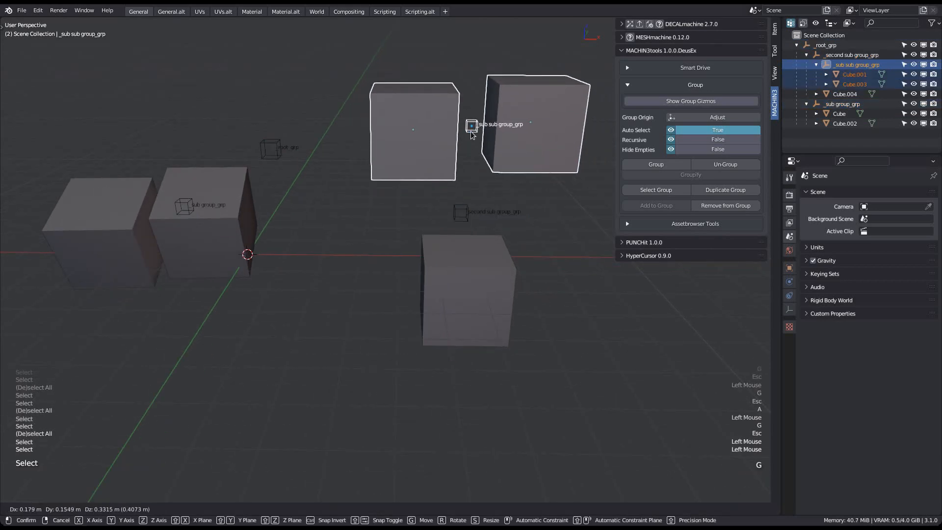
{"action": "key", "text": "Escape"}
{"action": "middle_click_drag", "start_coordinate": [474, 138], "coordinate": [480, 142]}
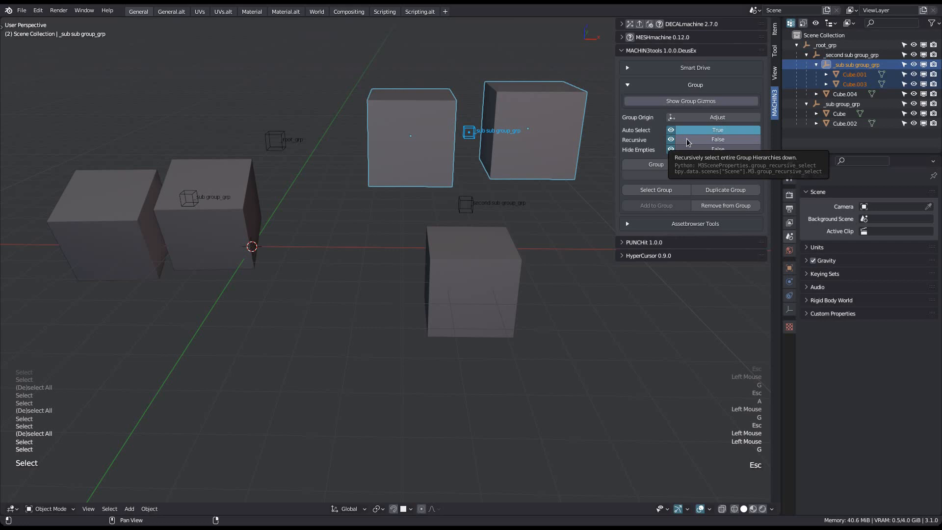
Step: Turn on Recursive selection for groups and try moving the second sub group by its empty
{"action": "left_click", "coordinate": [454, 212]}
{"action": "key", "text": "g"}
{"action": "key", "text": "Escape"}
{"action": "left_click", "coordinate": [726, 140]}
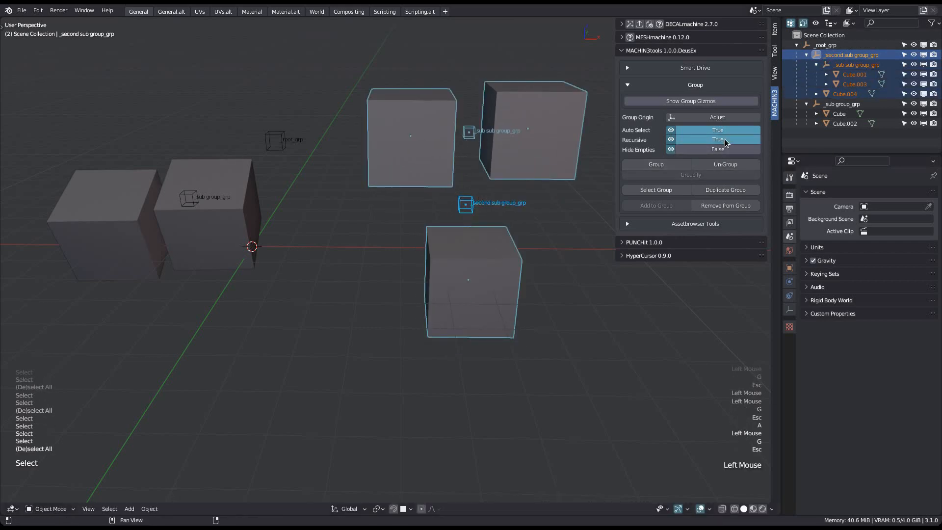
Step: With Recursive on, try moving the sub sub group and the root group by their empties
{"action": "left_click", "coordinate": [469, 133]}
{"action": "key", "text": "g"}
{"action": "key", "text": "Escape"}
{"action": "left_click", "coordinate": [275, 141]}
{"action": "key", "text": "g"}
{"action": "key", "text": "Escape"}
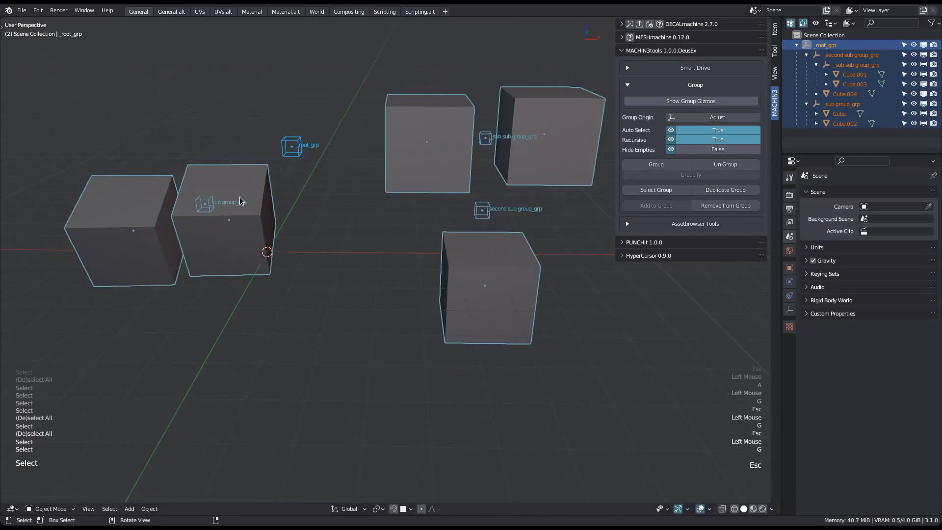
Step: Try moving the left cubes' sub group by its empty, and clear the selection
{"action": "key", "text": "a"}
{"action": "left_click", "coordinate": [205, 203]}
{"action": "key", "text": "g"}
{"action": "key", "text": "Escape"}
{"action": "key", "text": "a"}
{"action": "middle_click_drag", "start_coordinate": [415, 204], "coordinate": [400, 216], "text": "shift"}
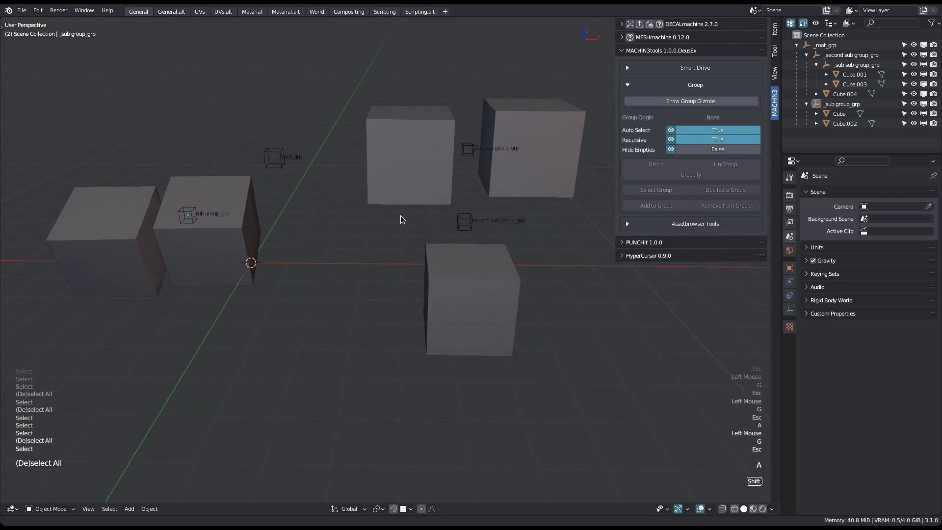
Step: Turn off Auto Select and Recursive, and try Select Group on the left rear cube before deselecting everything
{"action": "left_click", "coordinate": [710, 140]}
{"action": "middle_click_drag", "start_coordinate": [471, 224], "coordinate": [394, 216], "text": "shift"}
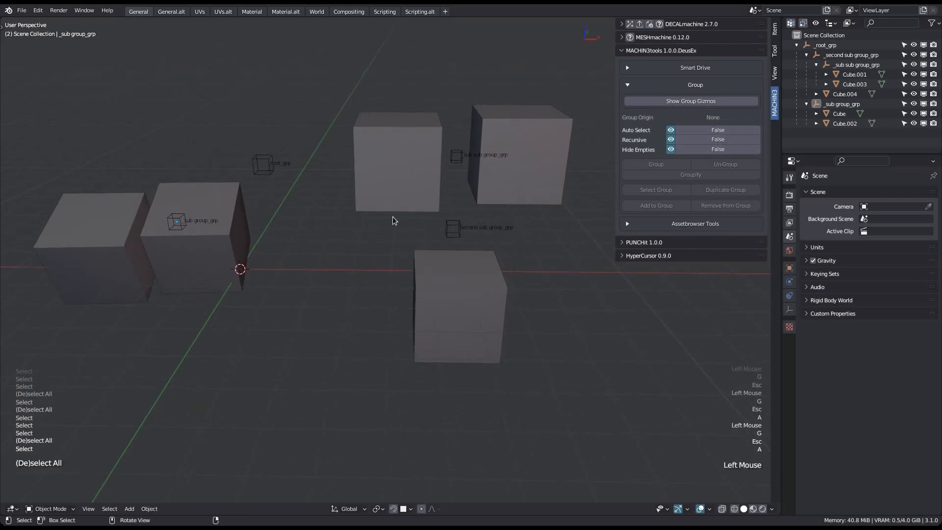
{"action": "left_click", "coordinate": [411, 192]}
{"action": "middle_click_drag", "start_coordinate": [467, 198], "coordinate": [440, 238], "text": "shift"}
{"action": "left_click", "coordinate": [657, 191]}
{"action": "key", "text": "a"}
Step: Use Select Group on the single front cube and try moving the resulting selection
{"action": "left_click", "coordinate": [447, 267]}
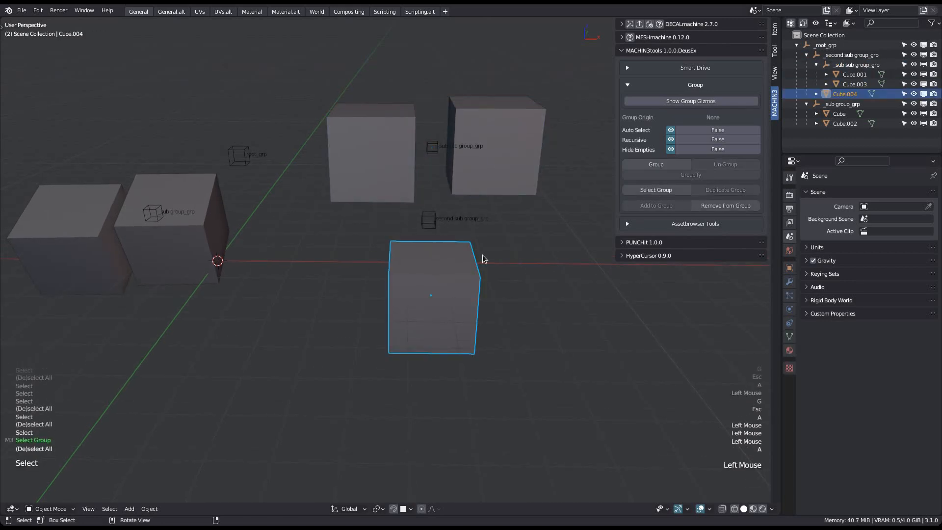
{"action": "left_click", "coordinate": [669, 194]}
{"action": "middle_click_drag", "start_coordinate": [404, 249], "coordinate": [418, 247], "text": "shift"}
{"action": "key", "text": "g"}
{"action": "key", "text": "Escape"}
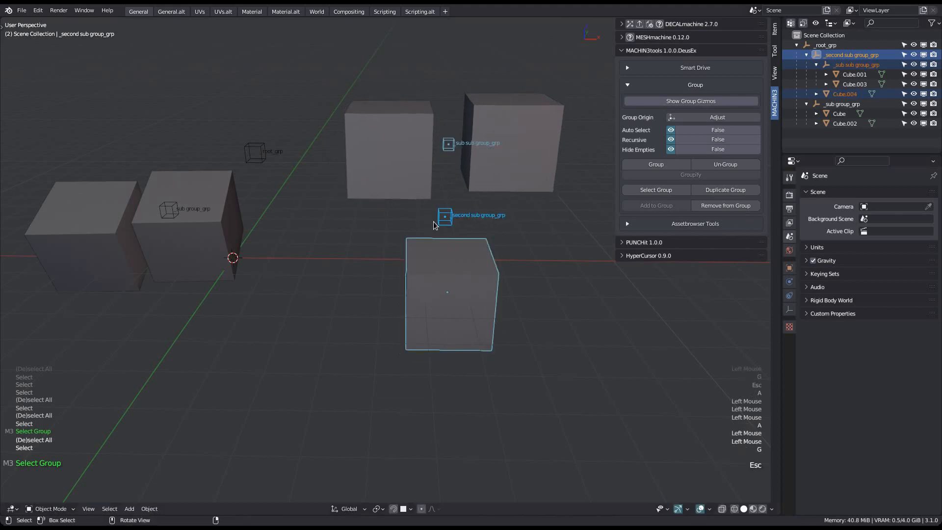
Step: Turn on Recursive, use Select Group on the front cube again, and try moving the group
{"action": "left_click", "coordinate": [705, 140]}
{"action": "key", "text": "a"}
{"action": "left_click", "coordinate": [489, 276]}
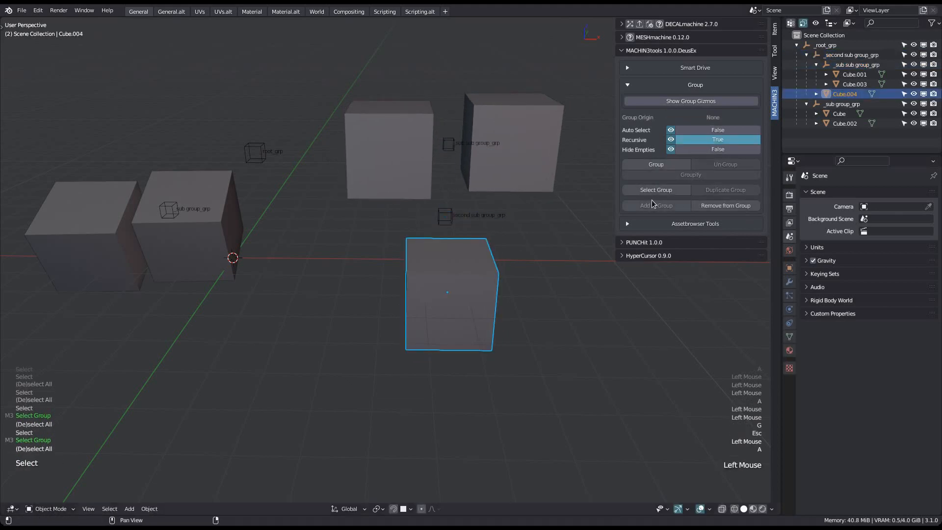
{"action": "left_click", "coordinate": [652, 190]}
{"action": "key", "text": "g"}
{"action": "key", "text": "Escape"}
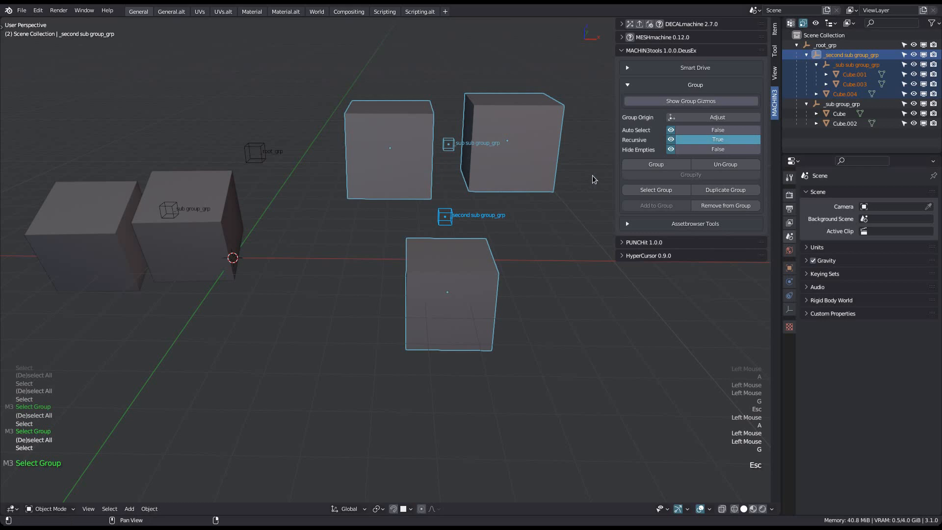
Step: Turn Recursive off, use Select Group on the right cube of the left pair, and clear the selection
{"action": "key", "text": "a"}
{"action": "left_click", "coordinate": [693, 140]}
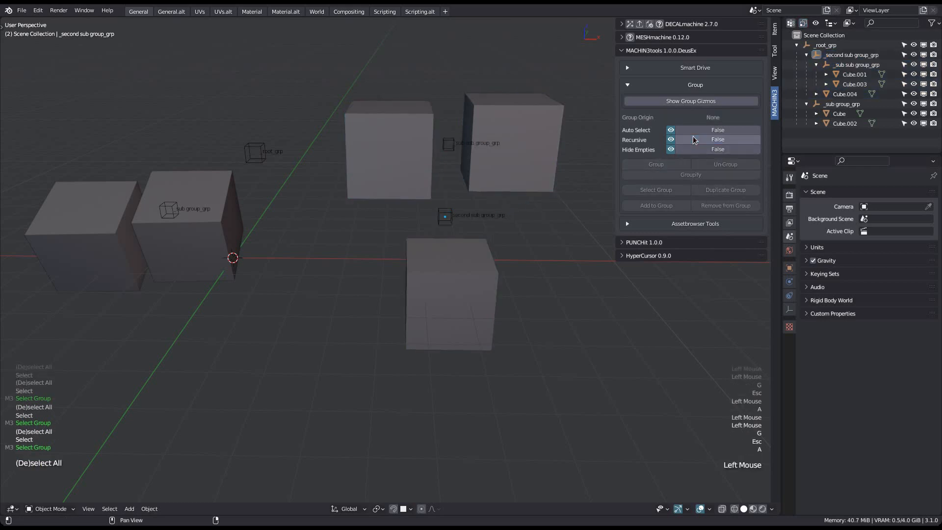
{"action": "middle_click_drag", "start_coordinate": [442, 246], "coordinate": [490, 246]}
{"action": "left_click", "coordinate": [259, 235]}
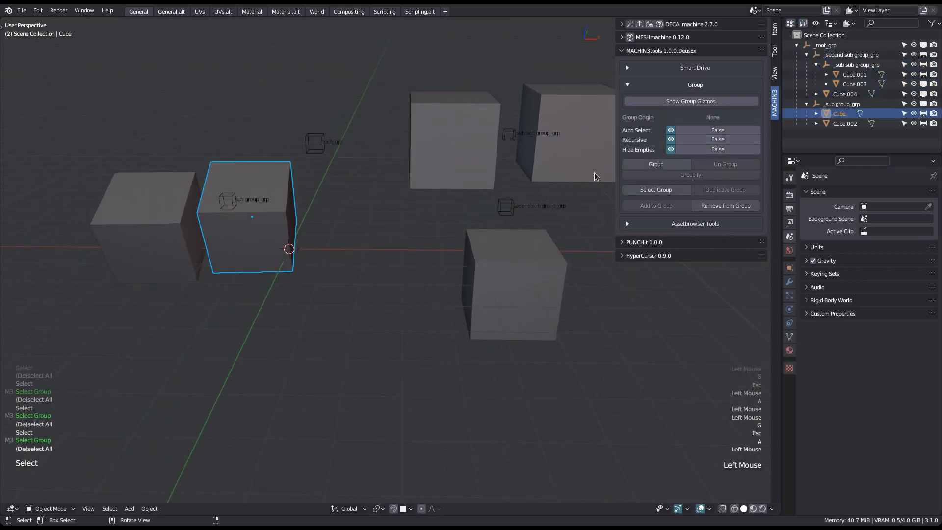
{"action": "left_click", "coordinate": [656, 190]}
{"action": "key", "text": "a"}
Step: Repeat Select Group on the left pair's right cube through the object context options, and deselect everything
{"action": "middle_click_drag", "start_coordinate": [326, 261], "coordinate": [341, 234]}
{"action": "key", "text": "w"}
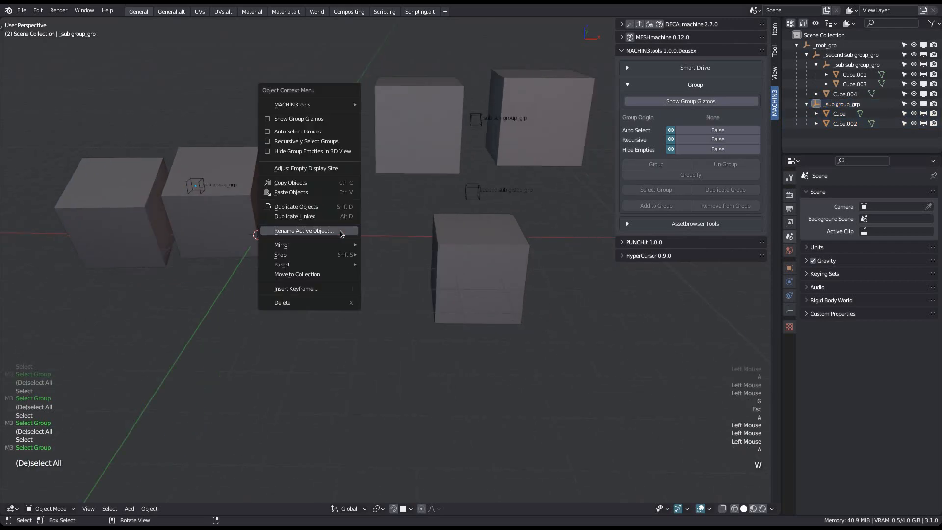
{"action": "left_click", "coordinate": [201, 214]}
{"action": "key", "text": "w"}
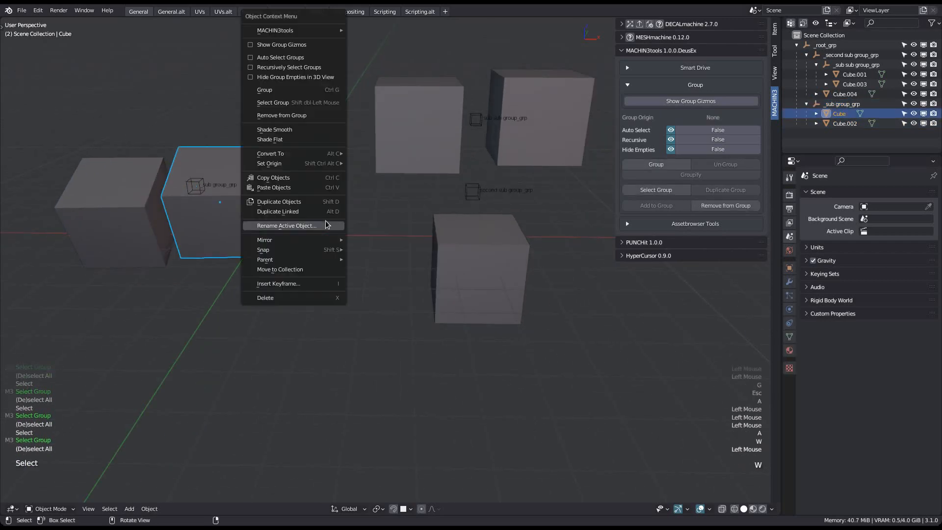
{"action": "left_click", "coordinate": [305, 101]}
{"action": "middle_click_drag", "start_coordinate": [331, 211], "coordinate": [299, 211], "text": "shift"}
{"action": "key", "text": "a"}
Step: Select the front cube's group with Select Group
{"action": "left_click", "coordinate": [443, 239]}
{"action": "middle_click_drag", "start_coordinate": [443, 239], "coordinate": [453, 259], "text": "shift"}
{"action": "key", "text": "w"}
{"action": "left_click", "coordinate": [458, 237]}
Step: Select the right rear cube's group with Select Group, try moving it, and clear the selection
{"action": "left_click", "coordinate": [475, 183]}
{"action": "key", "text": "w"}
{"action": "left_click", "coordinate": [475, 184]}
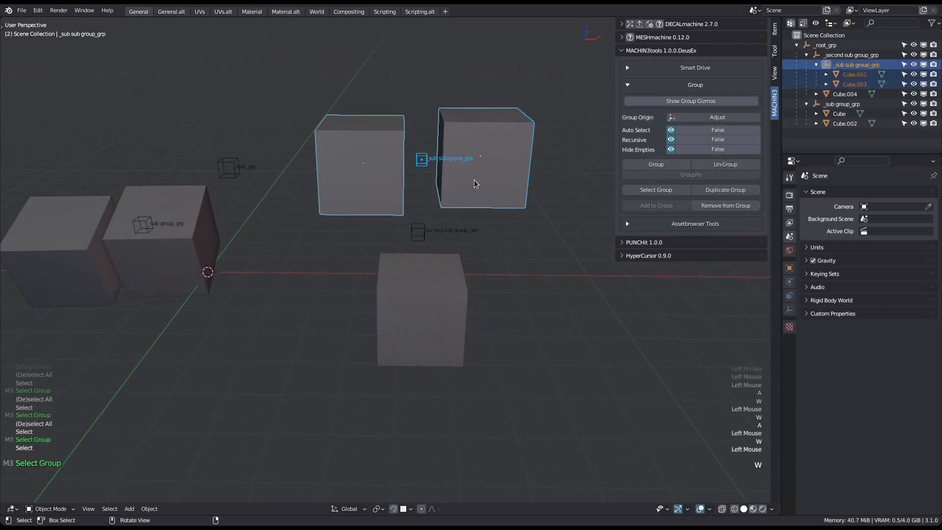
{"action": "key", "text": "g"}
{"action": "middle_click_drag", "start_coordinate": [344, 254], "coordinate": [424, 240], "text": "shift"}
{"action": "key", "text": "a"}
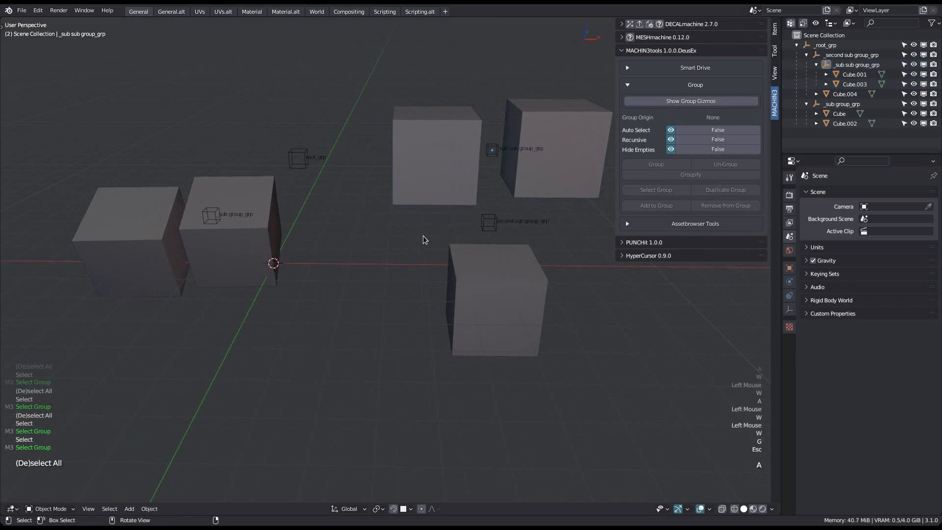
Step: With Auto Select off, try moving the root group by its empty
{"action": "left_click", "coordinate": [314, 164]}
{"action": "left_click", "coordinate": [306, 160]}
{"action": "key", "text": "g"}
{"action": "key", "text": "Escape"}
Step: Turn on Auto Select, Recursive and Hide Empties for groups, and deselect everything
{"action": "left_click_drag", "start_coordinate": [702, 131], "coordinate": [710, 149]}
{"action": "middle_click_drag", "start_coordinate": [402, 251], "coordinate": [372, 260], "text": "shift"}
{"action": "key", "text": "a"}
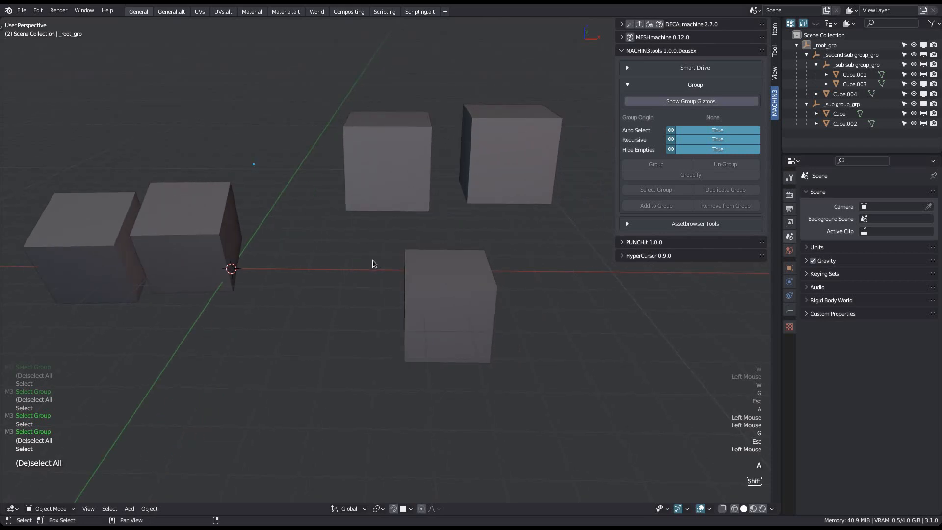
Step: Use Select Group on the left rear cube and the front cube, try moving the selection, and deselect everything
{"action": "left_click", "coordinate": [387, 176], "text": "shift"}
{"action": "left_click", "coordinate": [449, 274], "text": "shift"}
{"action": "key", "text": "g"}
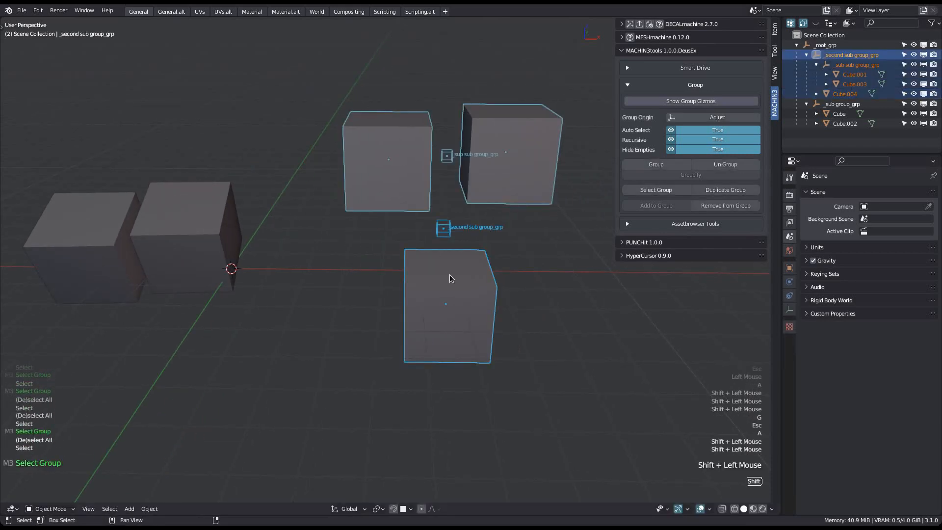
{"action": "key", "text": "Escape"}
{"action": "key", "text": "a"}
Step: Use Select Group on the right cube of the left pair, try moving the group, and clear the selection
{"action": "middle_click_drag", "start_coordinate": [222, 252], "coordinate": [301, 279], "text": "shift"}
{"action": "left_click", "coordinate": [285, 242]}
{"action": "key", "text": "w"}
{"action": "left_click", "coordinate": [285, 242]}
{"action": "key", "text": "g"}
{"action": "key", "text": "Escape"}
{"action": "key", "text": "a"}
Step: Select the sub sub group and the second sub group through their cubes in turn, try moving each, and deselect
{"action": "middle_click_drag", "start_coordinate": [371, 261], "coordinate": [361, 230], "text": "shift"}
{"action": "left_click", "coordinate": [370, 222]}
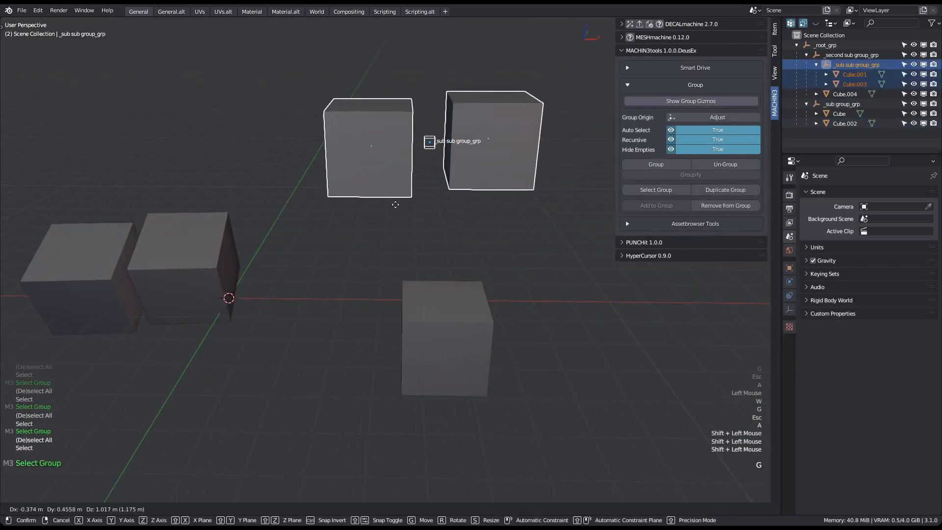
{"action": "key", "text": "a"}
{"action": "left_click", "coordinate": [475, 333], "text": "shift"}
{"action": "left_click", "coordinate": [475, 332], "text": "shift"}
{"action": "left_click", "coordinate": [475, 333], "text": "shift"}
{"action": "key", "text": "g"}
{"action": "key", "text": "Escape"}
{"action": "key", "text": "a"}
{"action": "scroll", "coordinate": [443, 287], "scroll_direction": "down", "scroll_amount": 2}
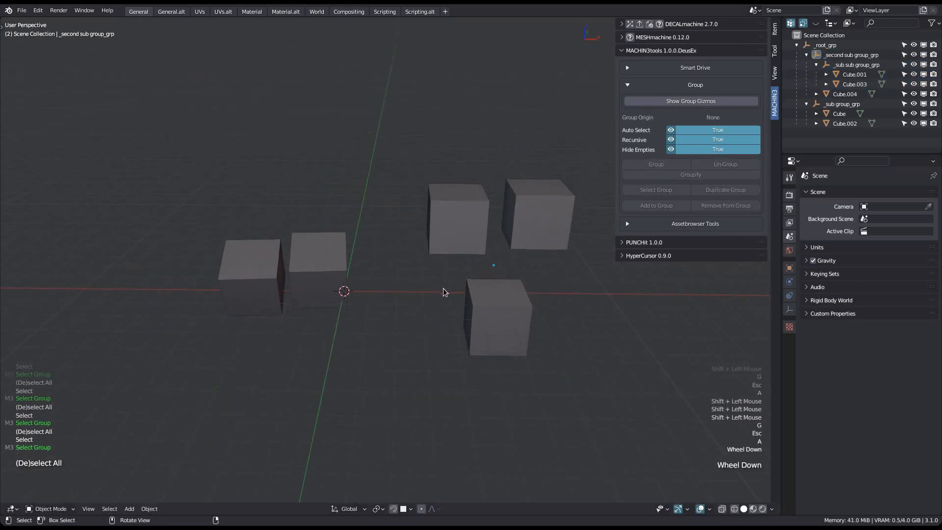
Step: Try box-selecting the area above the left cubes where the root empty is hidden, and clear the selection
{"action": "left_click_drag", "start_coordinate": [322, 159], "coordinate": [382, 235]}
{"action": "key", "text": "a"}
{"action": "mouse_move", "coordinate": [382, 237]}
{"action": "middle_mouse_down"}
{"action": "mouse_move", "coordinate": [393, 237]}
{"action": "mouse_move", "coordinate": [390, 252]}
{"action": "middle_mouse_up"}
{"action": "scroll", "coordinate": [385, 248], "scroll_direction": "up", "scroll_amount": 2}
Step: Select the sub sub group through its left rear cube with Select Group
{"action": "left_click", "coordinate": [494, 244]}
{"action": "key", "text": "a"}
{"action": "left_click", "coordinate": [499, 226], "text": "shift"}
{"action": "double_click", "coordinate": [506, 221], "text": "shift"}
{"action": "double_click", "coordinate": [509, 243], "text": "shift"}
{"action": "key", "text": "a"}
{"action": "middle_click_drag", "start_coordinate": [513, 254], "coordinate": [406, 241], "text": "shift"}
{"action": "double_click", "coordinate": [484, 241], "text": "shift"}
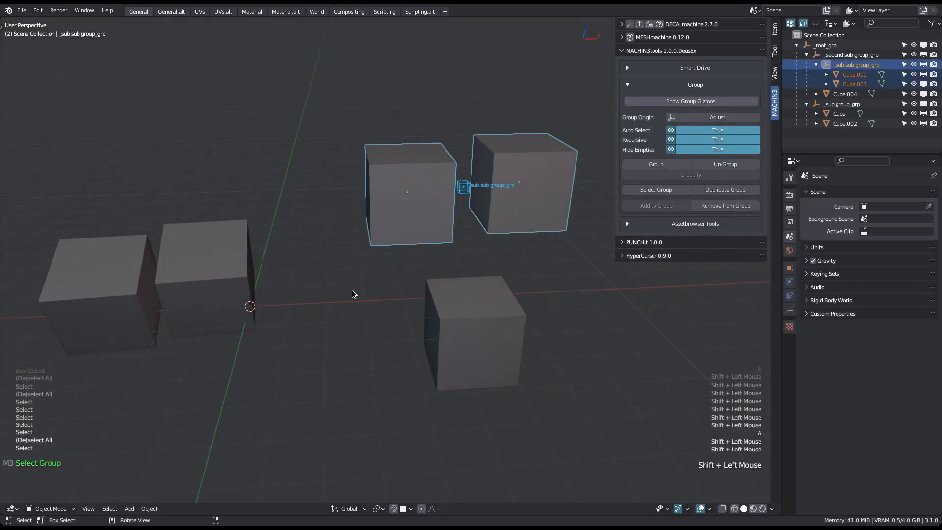
Step: Select the parent group twice up to the root group, try moving the whole hierarchy, and deselect it
{"action": "key", "text": "shift+g"}
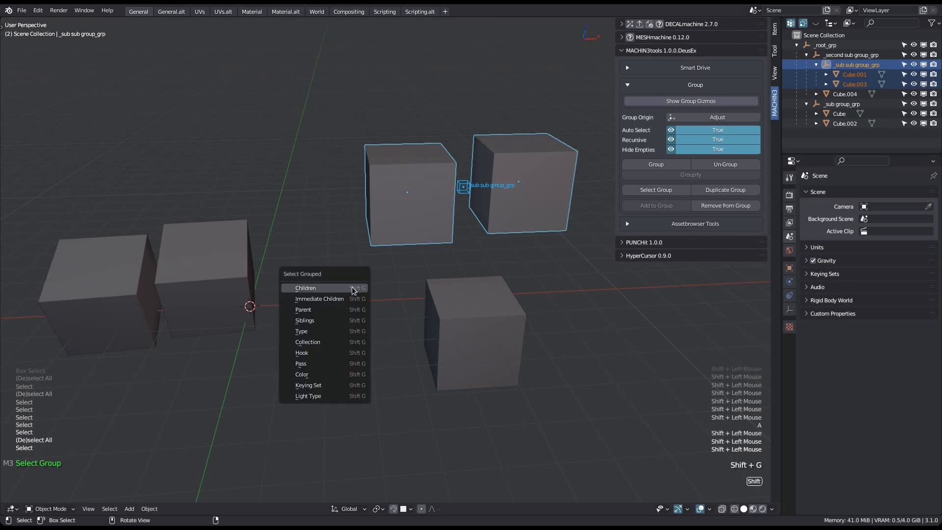
{"action": "left_click", "coordinate": [342, 311]}
{"action": "middle_click_drag", "start_coordinate": [341, 311], "coordinate": [367, 257], "text": "shift"}
{"action": "key", "text": "shift+g"}
{"action": "left_click", "coordinate": [399, 283]}
{"action": "key", "text": "g"}
{"action": "key", "text": "Escape"}
{"action": "key", "text": "a"}
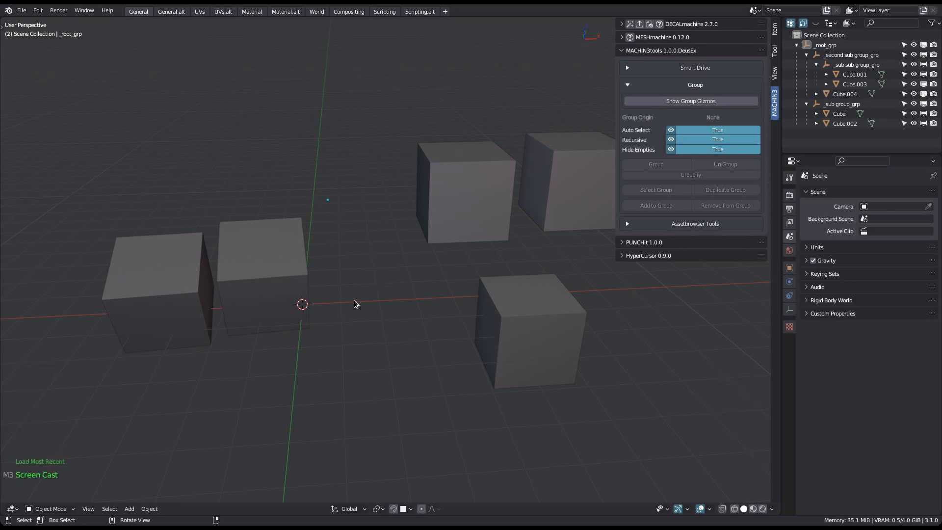
Step: Select the left cube pair's sub group and ungroup it
{"action": "left_click", "coordinate": [281, 270], "text": "shift"}
{"action": "middle_click_drag", "start_coordinate": [282, 274], "coordinate": [306, 264]}
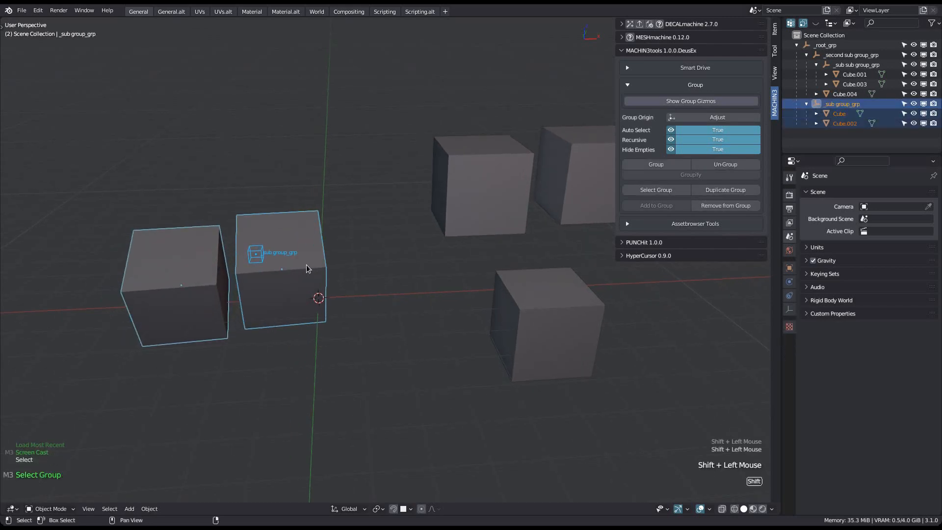
{"action": "left_click", "coordinate": [724, 165]}
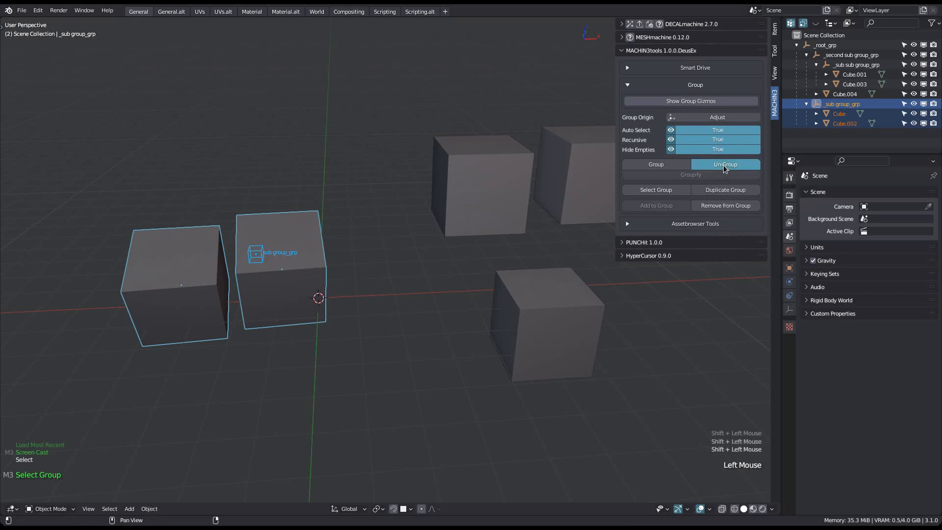
Step: Select only the right cube of the ungrouped pair and try moving it
{"action": "key", "text": "a"}
{"action": "left_click", "coordinate": [251, 281]}
{"action": "key", "text": "g"}
{"action": "key", "text": "Escape"}
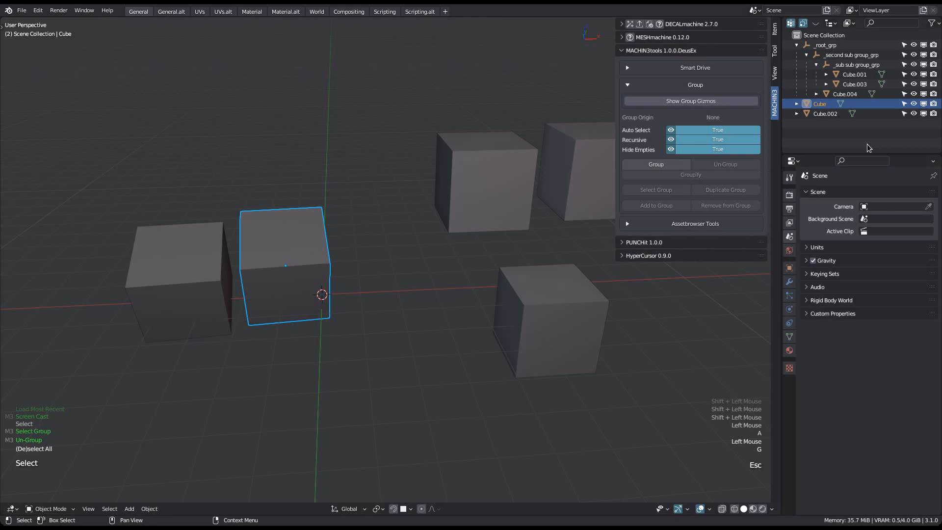
Step: Add the leftmost cube to the selection and group the two left cubes
{"action": "left_click", "coordinate": [206, 289], "text": "shift"}
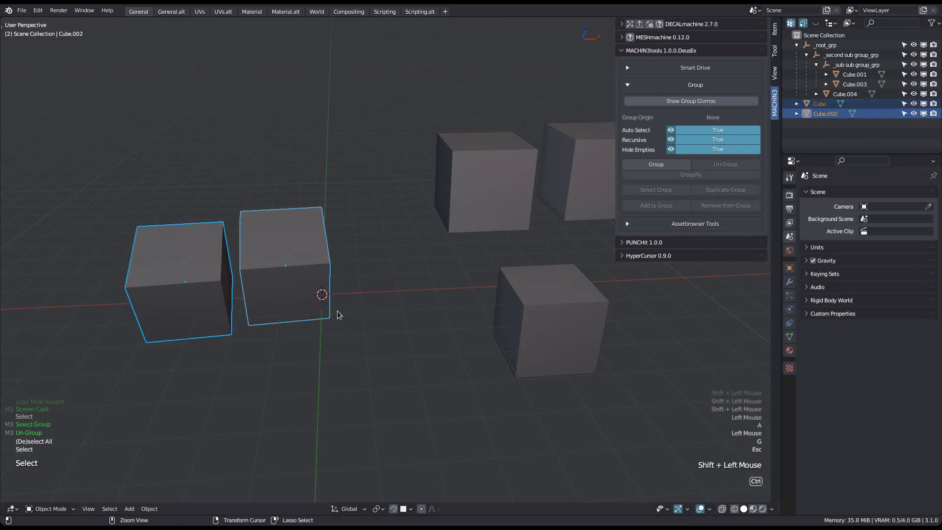
{"action": "key", "text": "ctrl+g"}
{"action": "middle_click_drag", "start_coordinate": [374, 271], "coordinate": [355, 295], "text": "shift"}
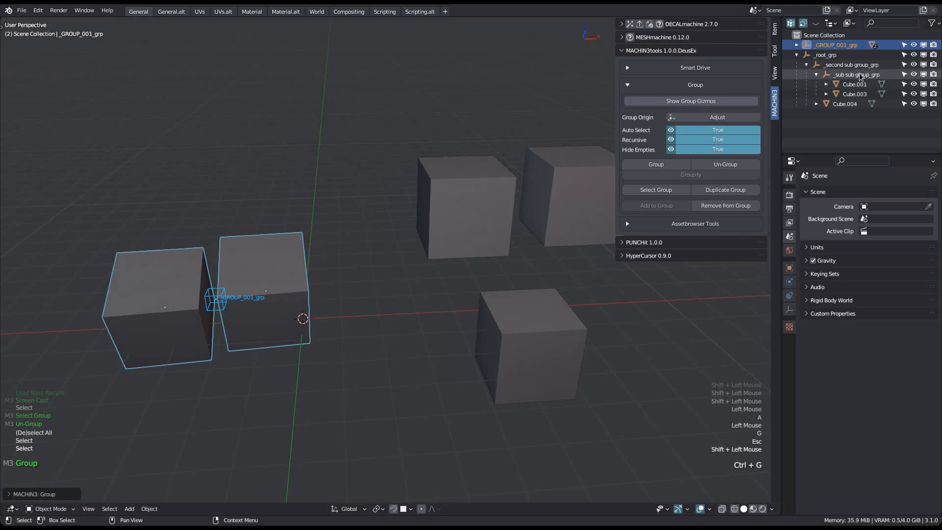
Step: Compare the newly made group with the root group in the outliner, select the root group, and turn off Hide Empties
{"action": "left_click", "coordinate": [841, 55]}
{"action": "left_click", "coordinate": [842, 46]}
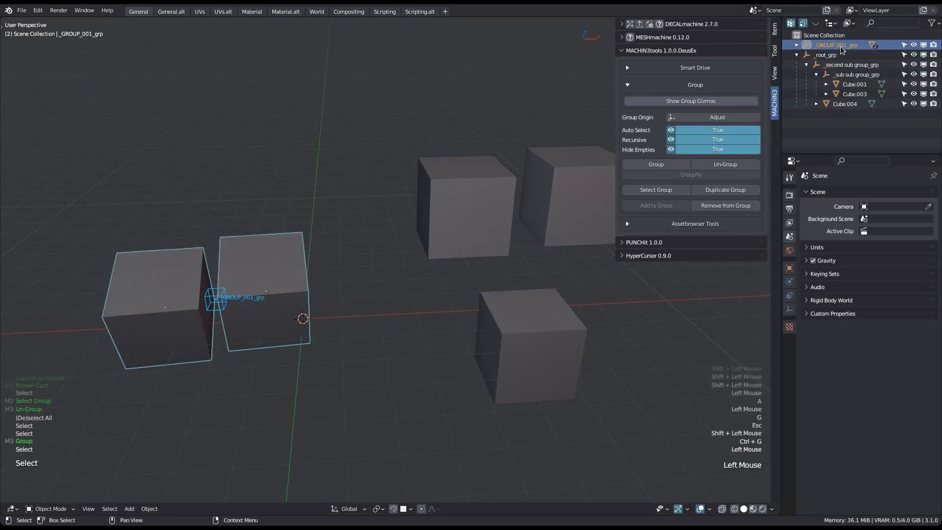
{"action": "left_click", "coordinate": [840, 53]}
{"action": "left_click", "coordinate": [725, 149]}
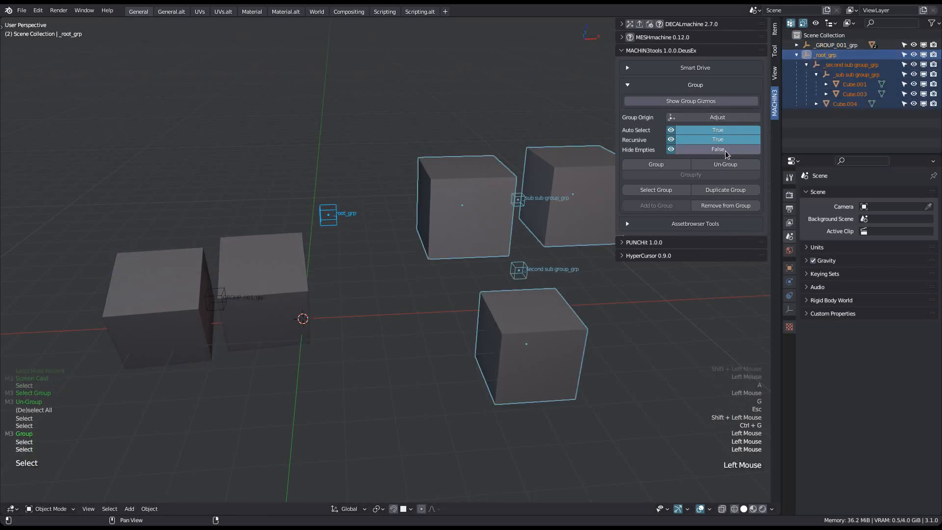
Step: Try moving the left cubes' new group and the root group separately, and reselect each to compare their members
{"action": "middle_click_drag", "start_coordinate": [471, 196], "coordinate": [413, 208]}
{"action": "key", "text": "a"}
{"action": "left_click", "coordinate": [208, 297]}
{"action": "key", "text": "g"}
{"action": "key", "text": "Escape"}
{"action": "left_click", "coordinate": [331, 208]}
{"action": "key", "text": "g"}
{"action": "key", "text": "Escape"}
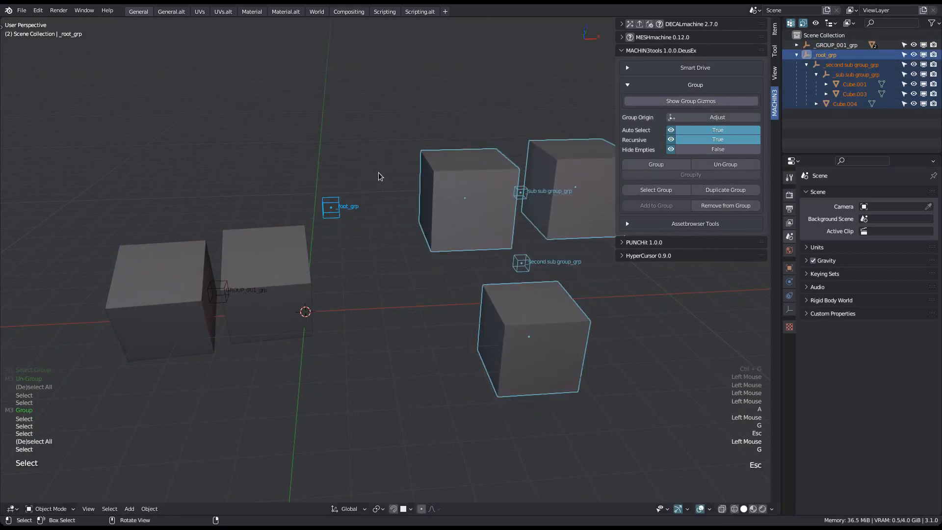
{"action": "left_click", "coordinate": [222, 304]}
{"action": "middle_click_drag", "start_coordinate": [229, 299], "coordinate": [361, 252]}
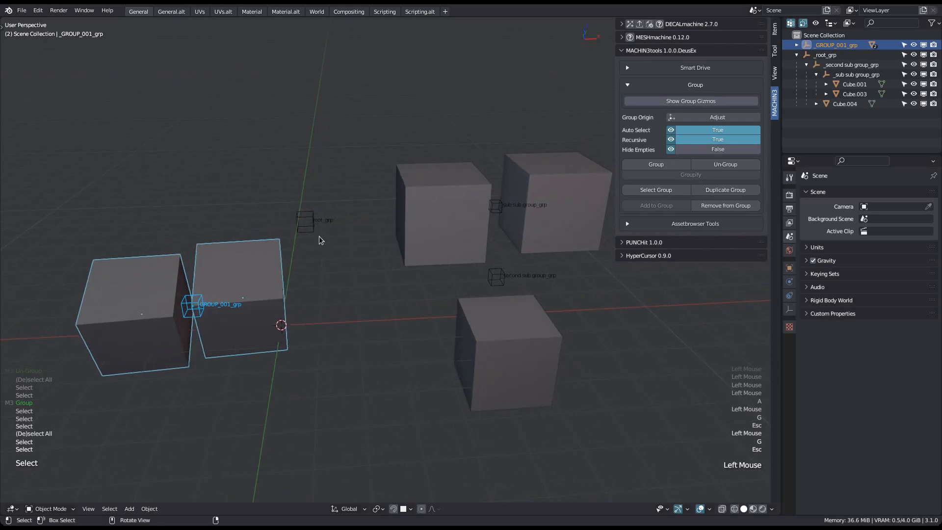
{"action": "left_click", "coordinate": [306, 223]}
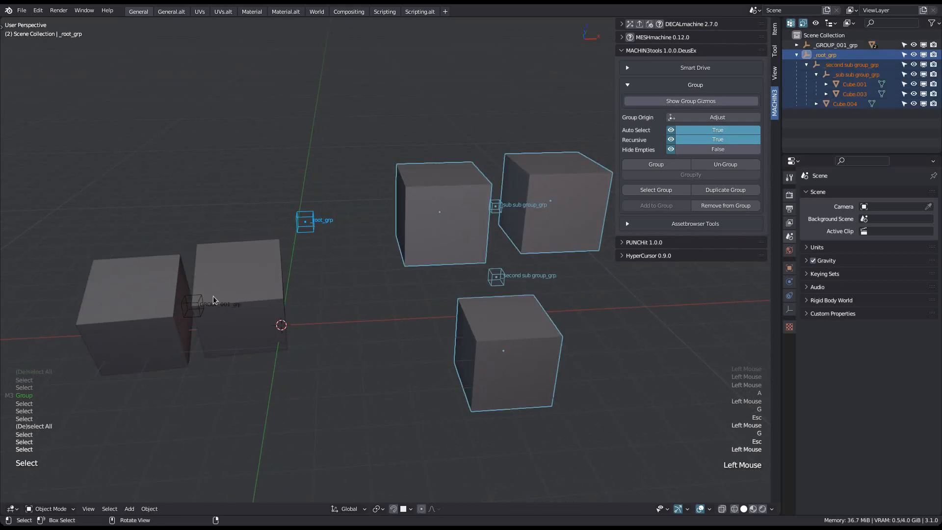
Step: Try to parent _GROUP_001_grp under _root_grp in the outliner with Auto Select still on
{"action": "key", "text": "a"}
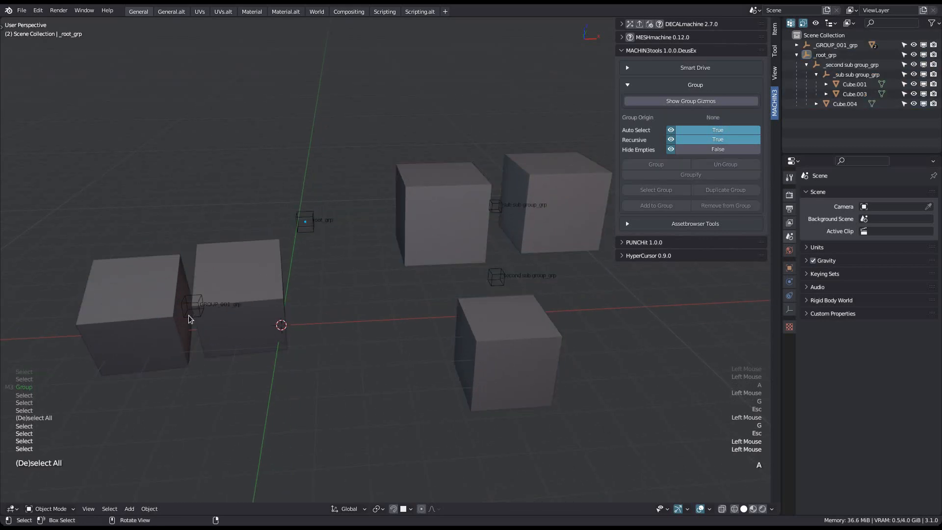
{"action": "left_click", "coordinate": [829, 46]}
{"action": "left_click_drag", "start_coordinate": [824, 49], "coordinate": [823, 58]}
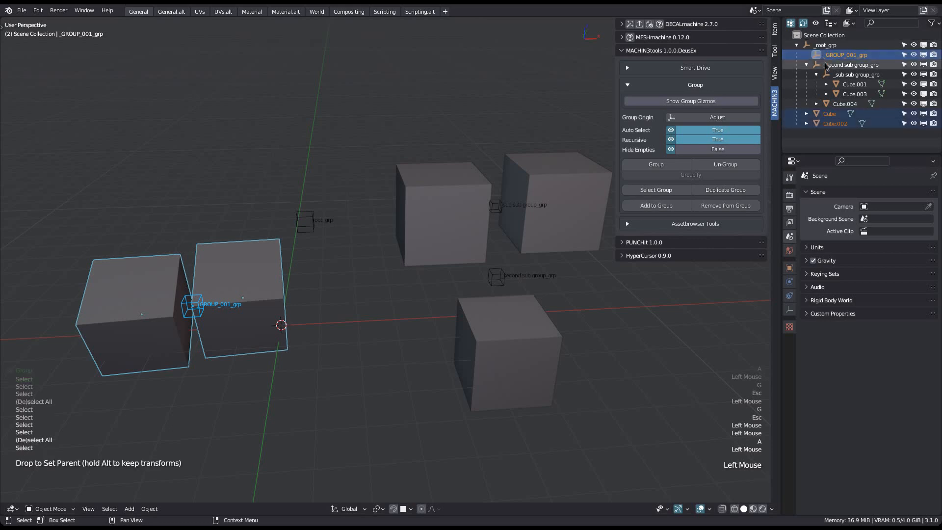
Step: Collapse the second sub group in the outliner and examine where Cube and Cube.002 sit in the hierarchy
{"action": "left_click", "coordinate": [807, 65]}
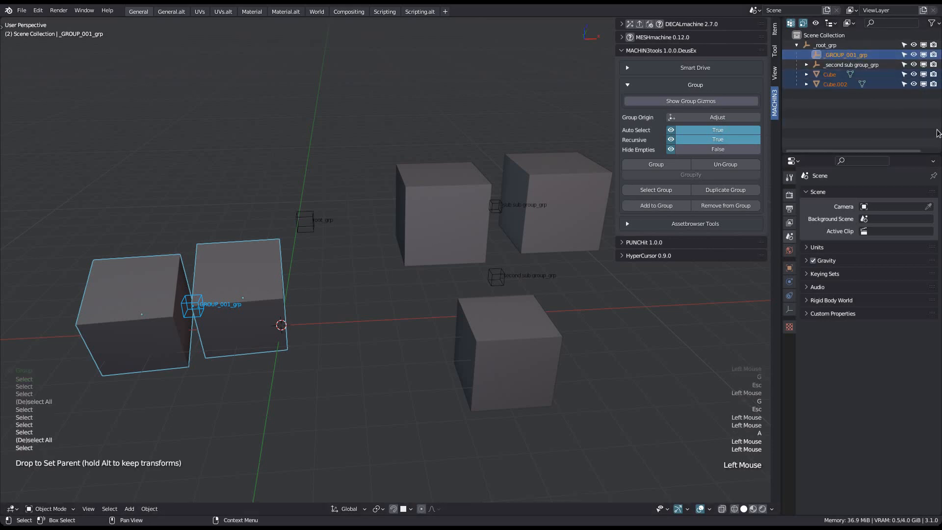
{"action": "key", "text": "a"}
{"action": "left_click", "coordinate": [830, 74]}
{"action": "left_click", "coordinate": [833, 86]}
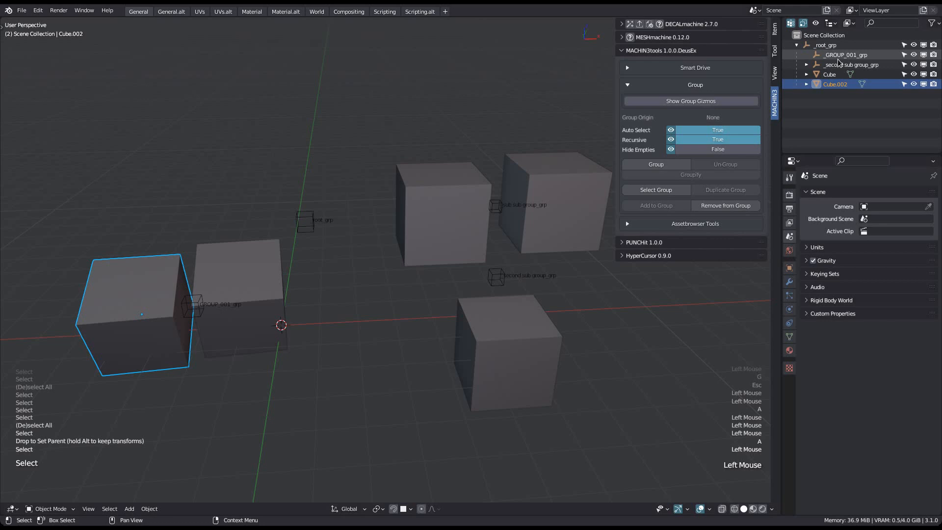
Step: Undo the outliner reparenting of the left cubes' group and clear the selection
{"action": "key", "text": "F1"}
{"action": "key", "text": "F1"}
{"action": "key", "text": "F1"}
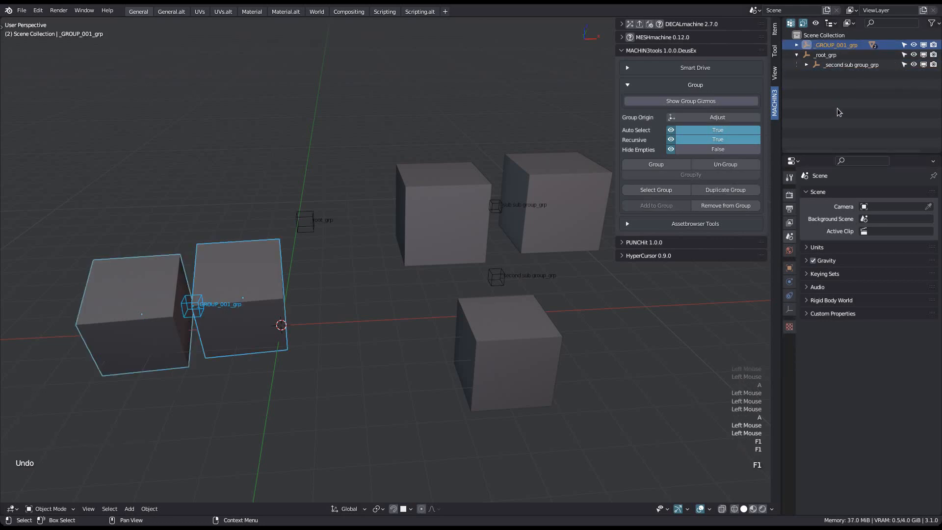
{"action": "key", "text": "a"}
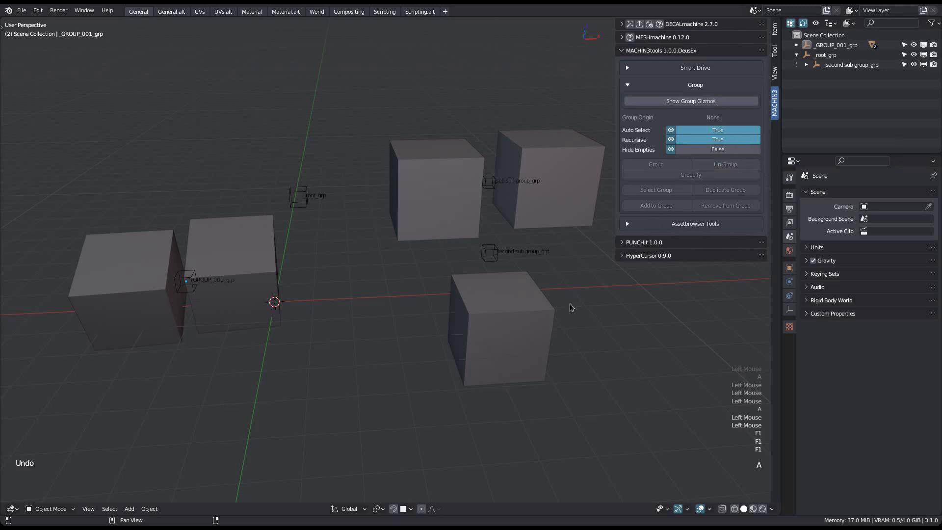
Step: Turn off Auto Select, parent _GROUP_001_grp under _root_grp in the outliner, and turn Auto Select back on
{"action": "key", "text": "w"}
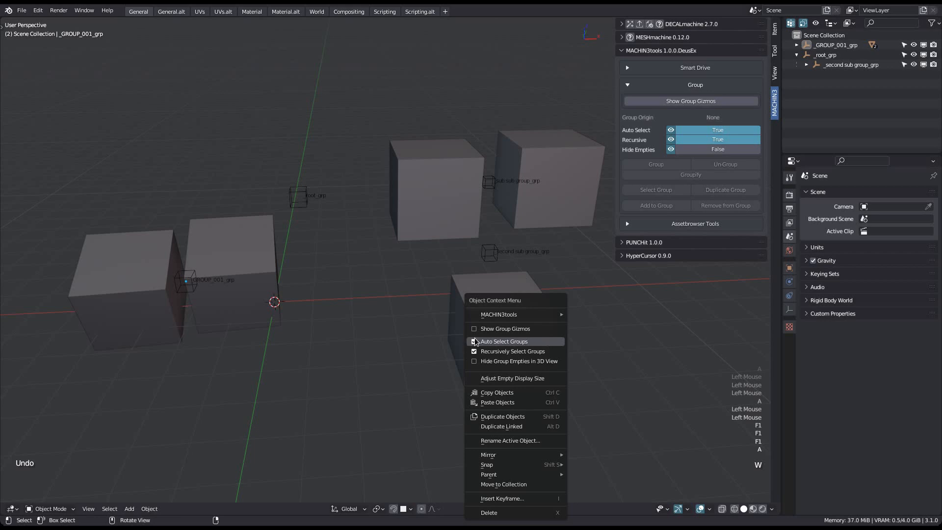
{"action": "left_click", "coordinate": [792, 24]}
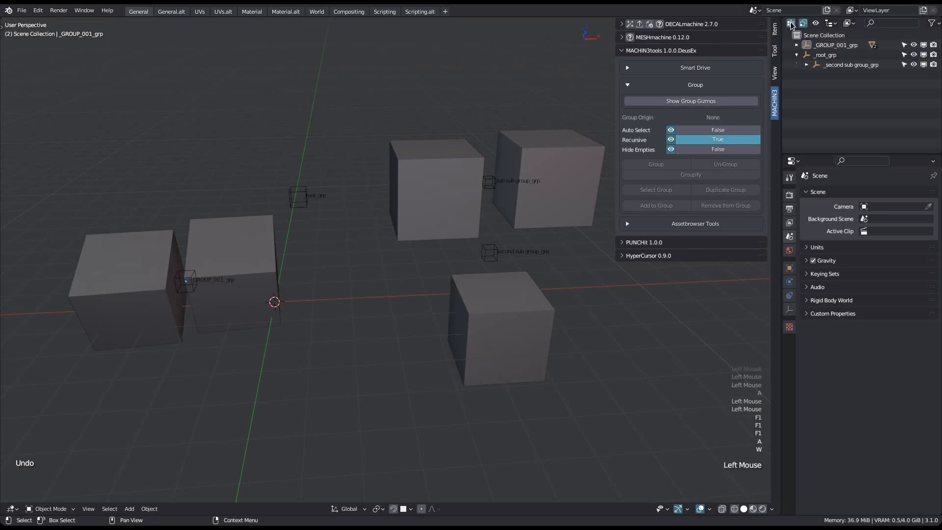
{"action": "left_click", "coordinate": [835, 46]}
{"action": "mouse_move", "coordinate": [835, 45]}
{"action": "left_mouse_down"}
{"action": "mouse_move", "coordinate": [834, 59]}
{"action": "mouse_move", "coordinate": [824, 57]}
{"action": "left_mouse_up"}
{"action": "left_click", "coordinate": [806, 55]}
{"action": "left_click", "coordinate": [807, 55]}
{"action": "left_click", "coordinate": [718, 129]}
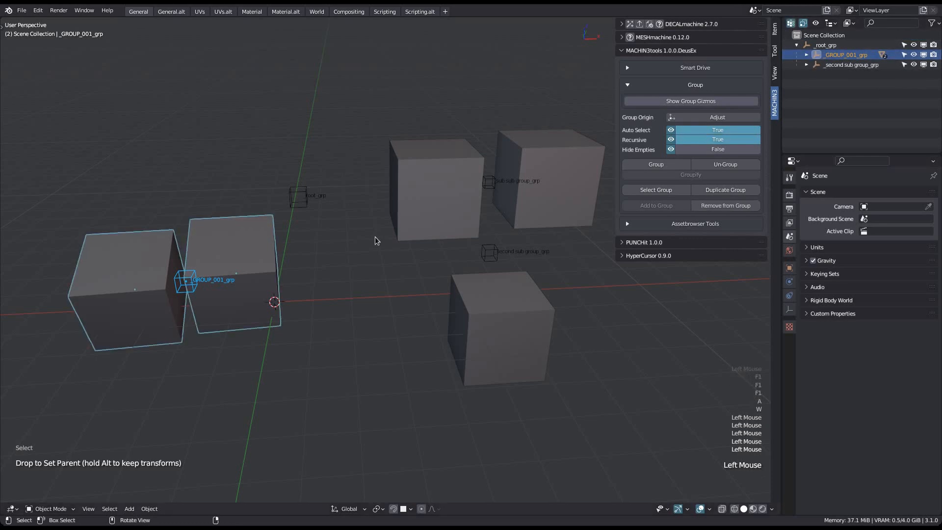
Step: Test-move the left cubes' group and the root group to check the parenting, cancelling each move
{"action": "key", "text": "a"}
{"action": "double_click", "coordinate": [264, 270], "text": "shift"}
{"action": "key", "text": "g"}
{"action": "key", "text": "Escape"}
{"action": "key", "text": "a"}
{"action": "left_click", "coordinate": [308, 204]}
{"action": "key", "text": "g"}
{"action": "key", "text": "Escape"}
{"action": "key", "text": "a"}
{"action": "middle_click_drag", "start_coordinate": [344, 216], "coordinate": [357, 209]}
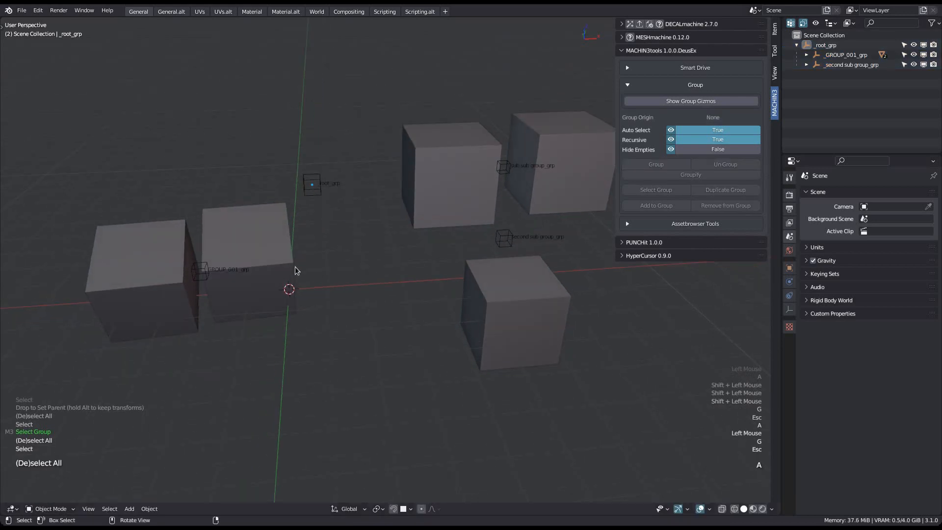
Step: Ungroup the two left cubes, group them again, and select the resulting group
{"action": "middle_click_drag", "start_coordinate": [278, 266], "coordinate": [312, 257]}
{"action": "double_click", "coordinate": [306, 261], "text": "shift"}
{"action": "key", "text": "w"}
{"action": "key", "text": "ctrl+g"}
{"action": "key", "text": "a"}
{"action": "double_click", "coordinate": [282, 272], "text": "shift"}
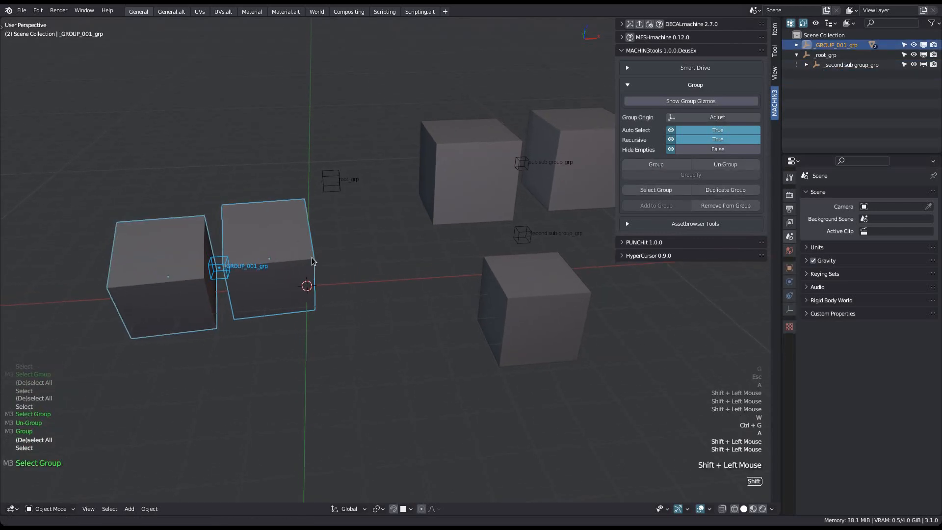
Step: Try adding only the root group's empty to the left group's selection with Auto Select on
{"action": "left_click", "coordinate": [717, 149]}
{"action": "left_click", "coordinate": [721, 151]}
{"action": "middle_click_drag", "start_coordinate": [329, 188], "coordinate": [352, 199], "text": "shift"}
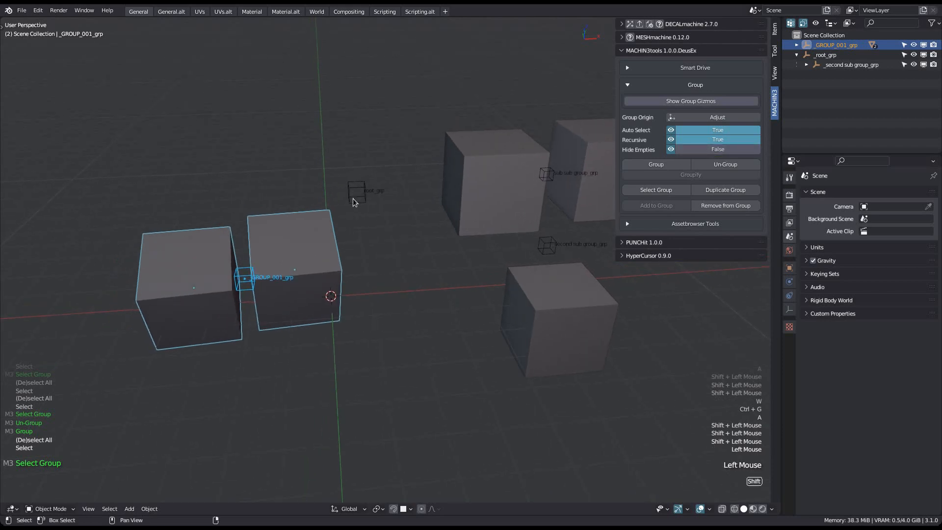
{"action": "left_click", "coordinate": [365, 198], "text": "ctrl"}
{"action": "middle_click_drag", "start_coordinate": [390, 216], "coordinate": [387, 216]}
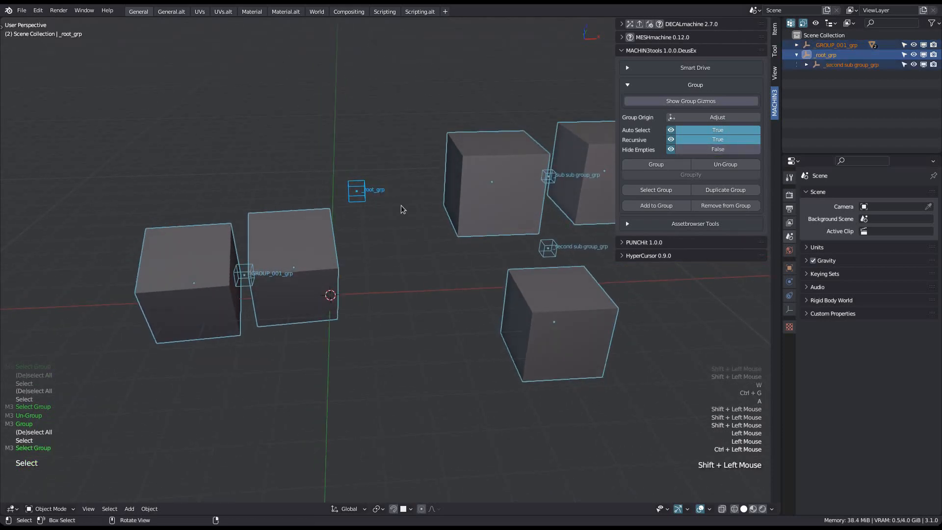
Step: Turn off Auto Select, select the left cubes' group plus the root empty as active, and add it to the root group
{"action": "left_click", "coordinate": [732, 129]}
{"action": "key", "text": "a"}
{"action": "double_click", "coordinate": [335, 250], "text": "shift"}
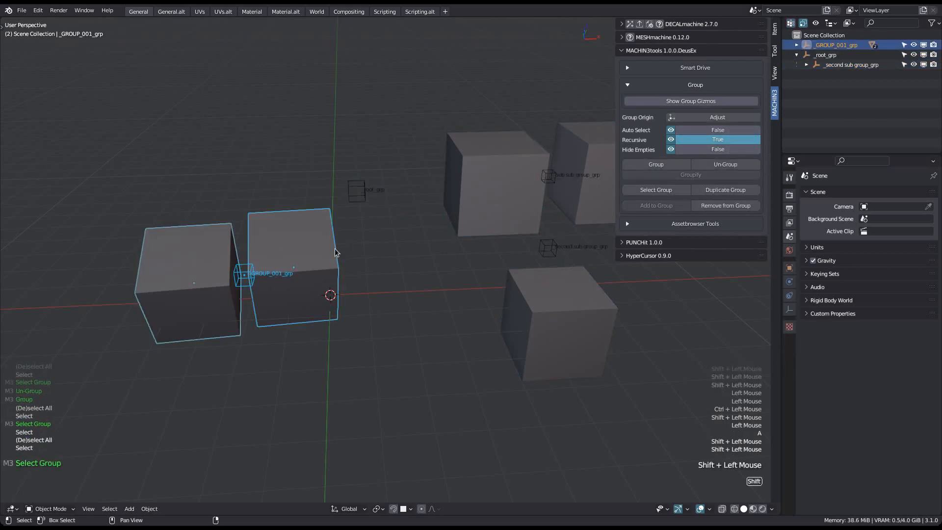
{"action": "left_click", "coordinate": [365, 191], "text": "shift"}
{"action": "middle_click_drag", "start_coordinate": [378, 216], "coordinate": [401, 211]}
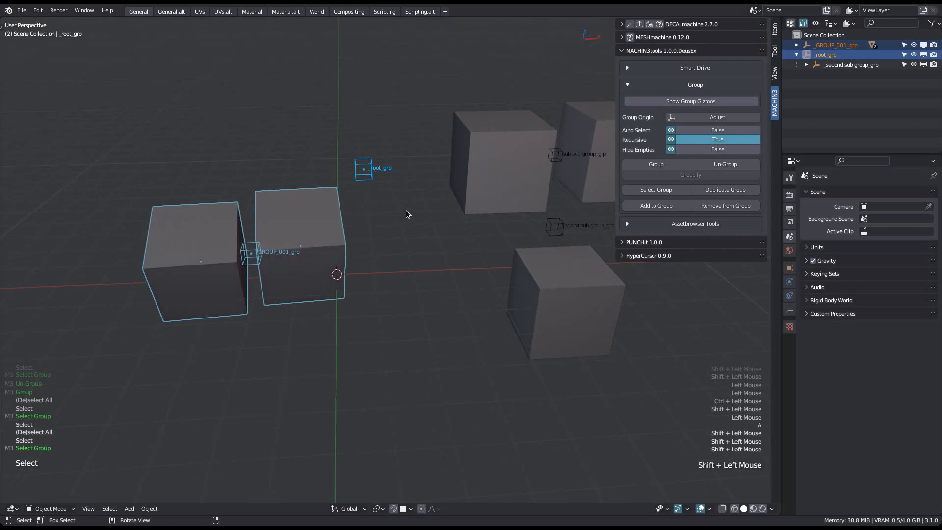
{"action": "key", "text": "w"}
{"action": "mouse_move", "coordinate": [420, 210]}
{"action": "left_click", "coordinate": [402, 313]}
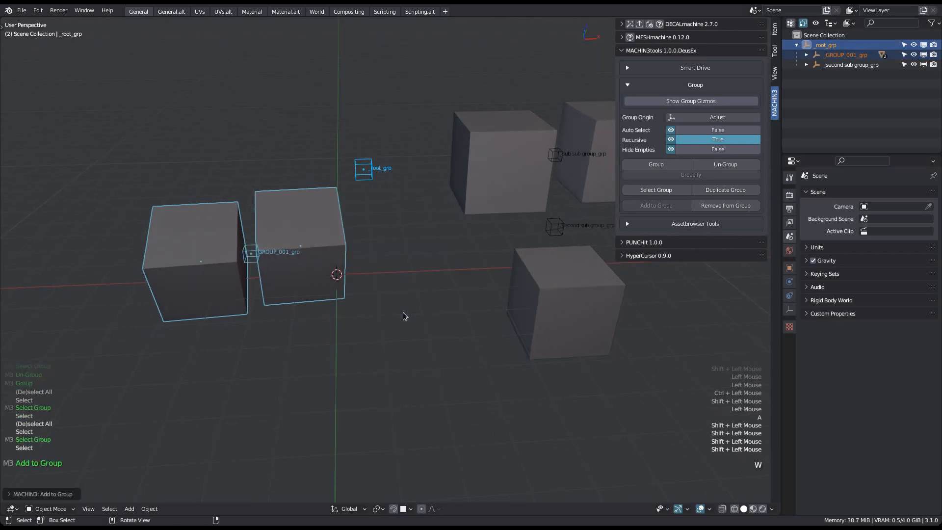
Step: Test-move the root group's empty and the left cubes' group to verify the new hierarchy, cancelling both moves
{"action": "key", "text": "a"}
{"action": "left_click", "coordinate": [364, 170]}
{"action": "key", "text": "g"}
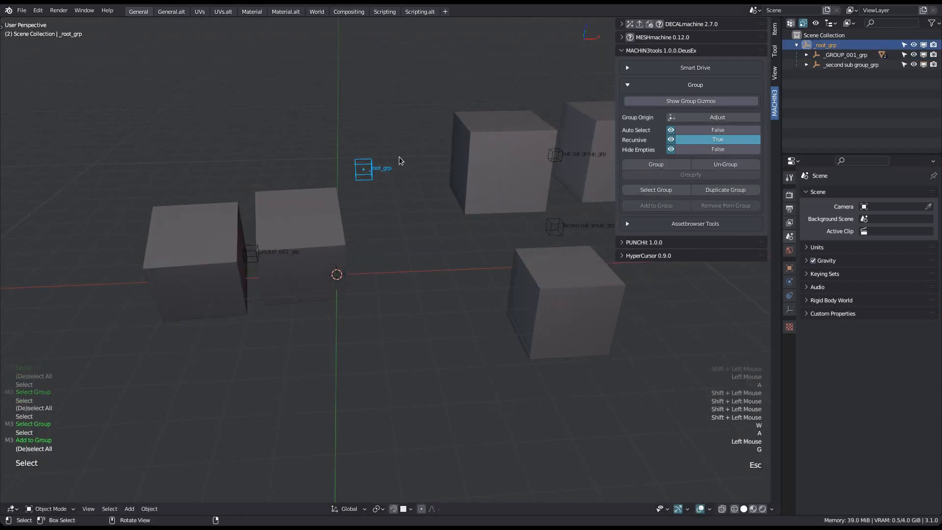
{"action": "key", "text": "Escape"}
{"action": "key", "text": "a"}
{"action": "left_click", "coordinate": [345, 216], "text": "shift"}
{"action": "left_click", "coordinate": [345, 216], "text": "shift"}
{"action": "key", "text": "g"}
{"action": "key", "text": "Escape"}
{"action": "key", "text": "a"}
{"action": "middle_click_drag", "start_coordinate": [340, 204], "coordinate": [471, 206]}
{"action": "left_click", "coordinate": [701, 151]}
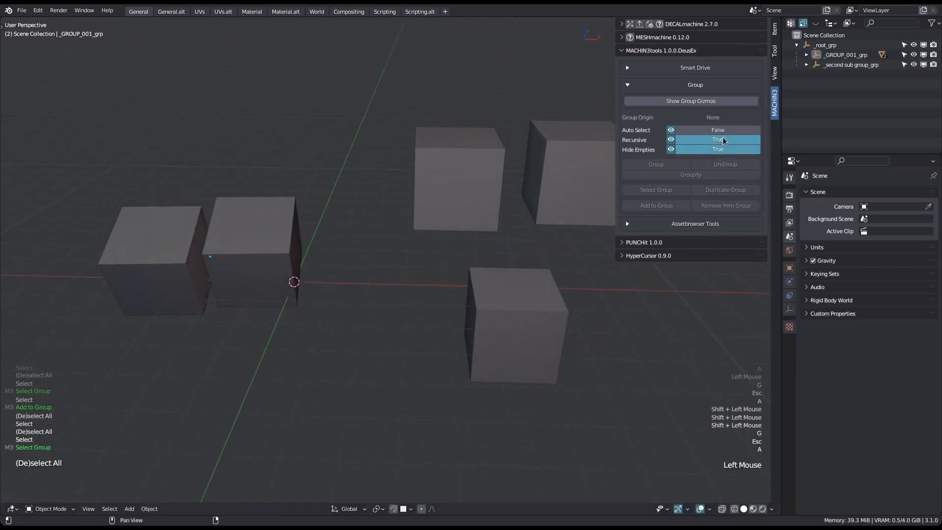
{"action": "left_click", "coordinate": [730, 130]}
{"action": "left_click", "coordinate": [715, 150]}
{"action": "left_click", "coordinate": [715, 130]}
{"action": "middle_click_drag", "start_coordinate": [341, 200], "coordinate": [389, 201]}
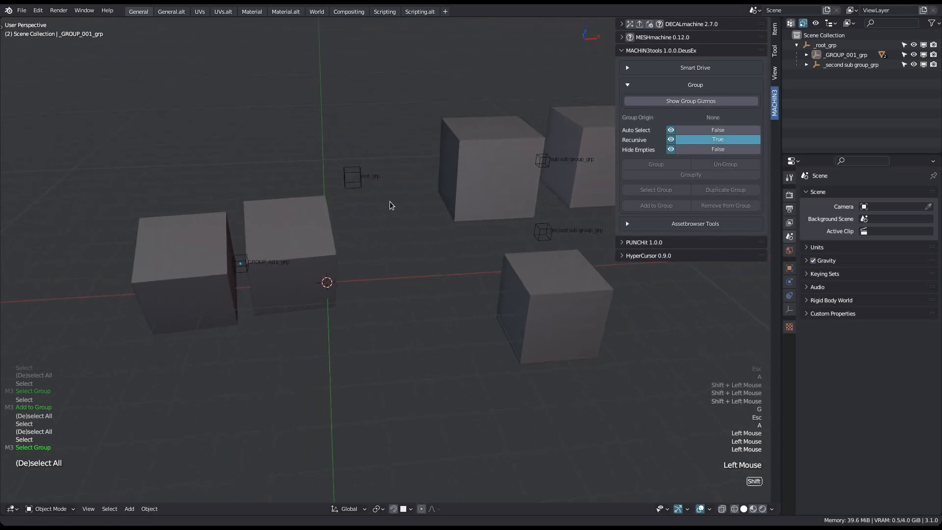
Step: Select the left cubes' group and rename it to "sub group"
{"action": "double_click", "coordinate": [289, 269], "text": "shift"}
{"action": "middle_click_drag", "start_coordinate": [311, 263], "coordinate": [342, 229], "text": "shift"}
{"action": "key", "text": "w"}
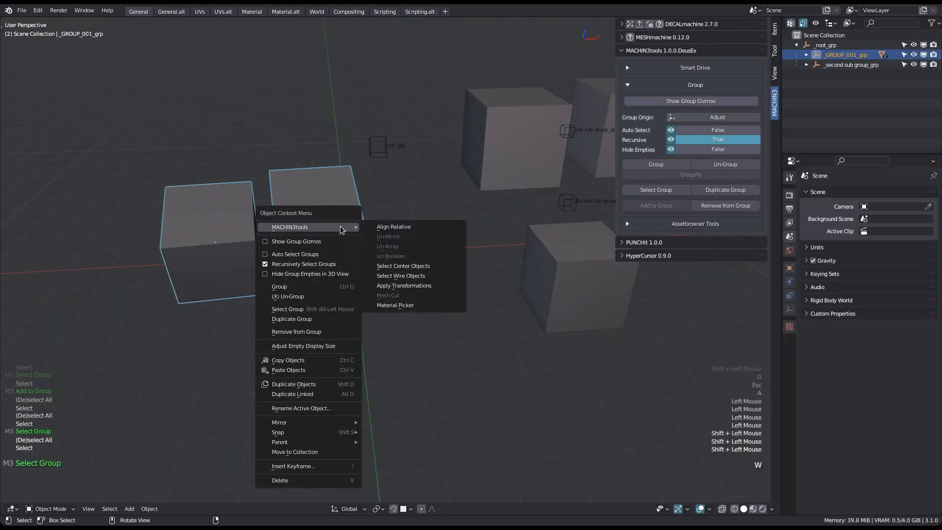
{"action": "left_click", "coordinate": [319, 408]}
{"action": "type", "text": "sub group"}
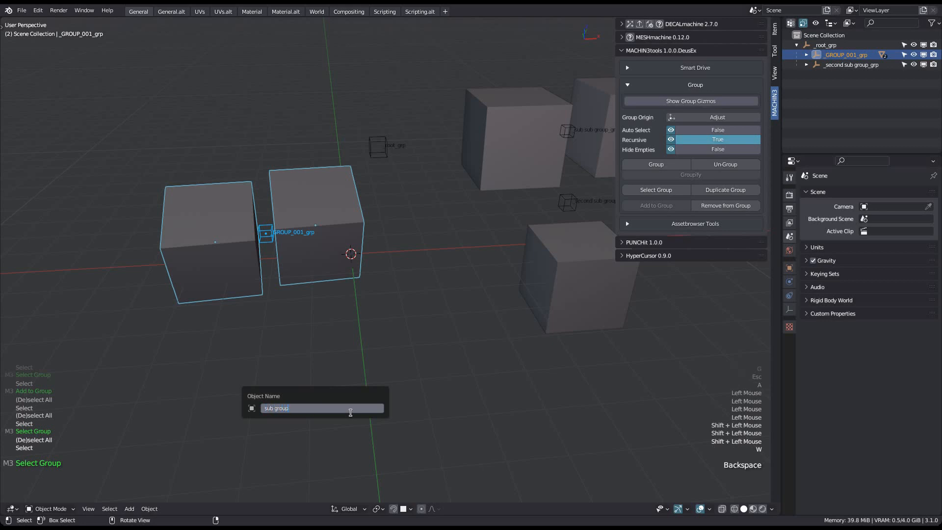
{"action": "key", "text": "Return"}
{"action": "key", "text": "a"}
{"action": "middle_click_drag", "start_coordinate": [393, 316], "coordinate": [367, 285], "text": "shift"}
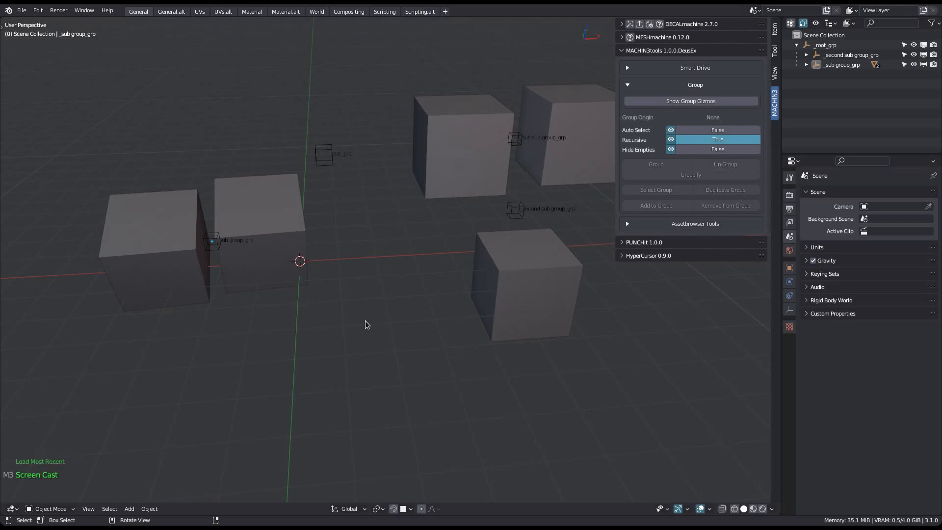
Step: Turn on Auto Select and Hide Empties
{"action": "middle_click_drag", "start_coordinate": [366, 322], "coordinate": [385, 290], "text": "shift"}
{"action": "left_click", "coordinate": [723, 130]}
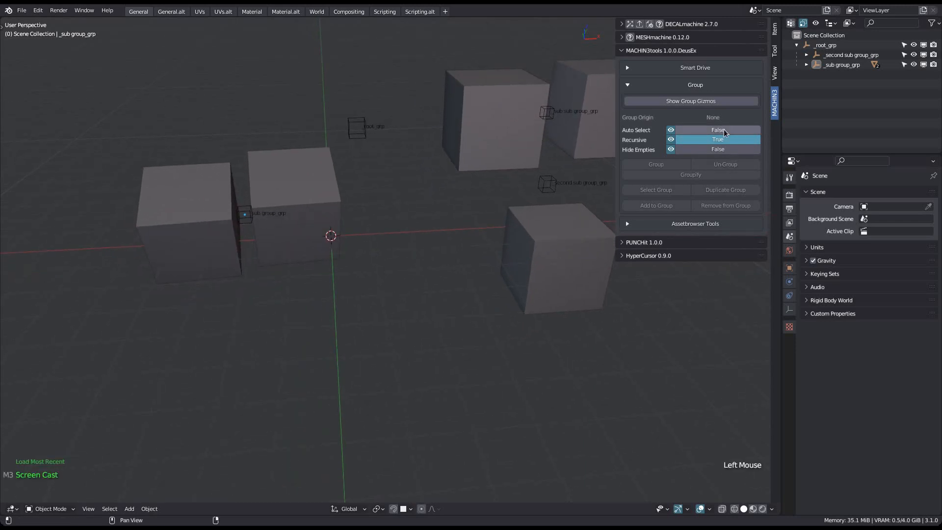
{"action": "left_click", "coordinate": [721, 149]}
Step: Add a small cube at a 3D cursor placed in front of the left cube pair, and hide its geometry gizmos
{"action": "middle_click_drag", "start_coordinate": [310, 243], "coordinate": [346, 251], "text": "shift"}
{"action": "right_click", "coordinate": [205, 391], "text": "ctrl"}
{"action": "key", "text": "shift+a"}
{"action": "left_click", "coordinate": [203, 375]}
{"action": "left_click", "coordinate": [222, 376]}
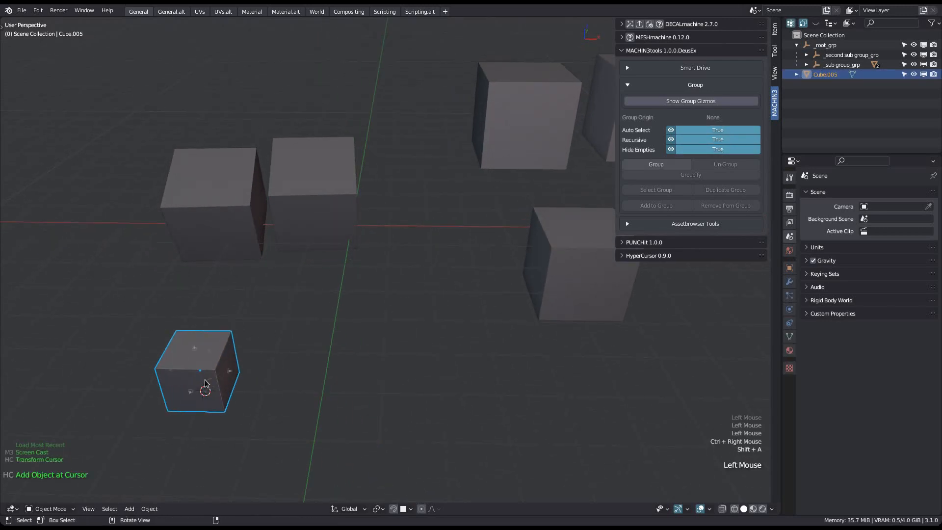
{"action": "key", "text": "shift+g"}
{"action": "middle_click_drag", "start_coordinate": [290, 375], "coordinate": [352, 321]}
Step: Select the left sub group through its right cube and test-move it, cancelling the move
{"action": "key", "text": "a"}
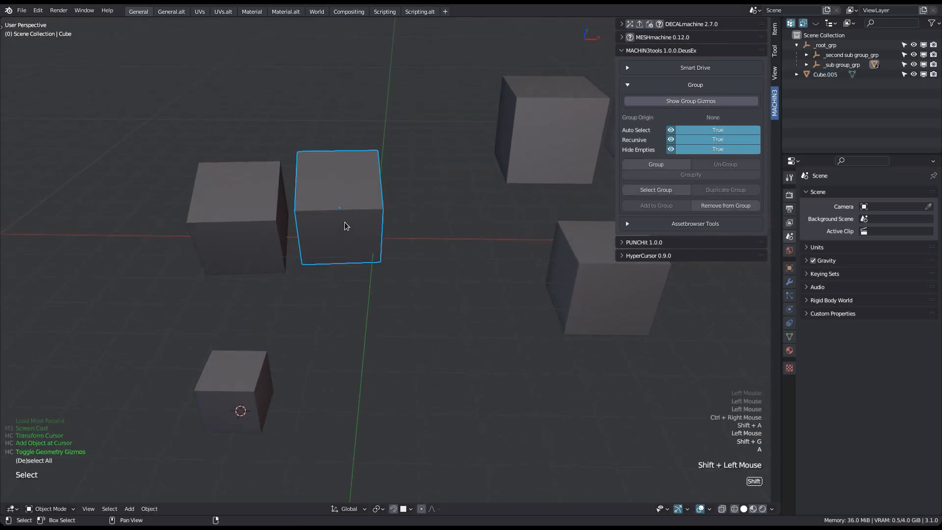
{"action": "left_click", "coordinate": [345, 221], "text": "shift"}
{"action": "left_click", "coordinate": [345, 222], "text": "shift"}
{"action": "left_click", "coordinate": [345, 222], "text": "shift"}
{"action": "key", "text": "g"}
{"action": "key", "text": "Escape"}
{"action": "key", "text": "a"}
Step: Select the new small cube plus the left pair's right cube as active, and add the small cube to the sub group
{"action": "left_click", "coordinate": [263, 377]}
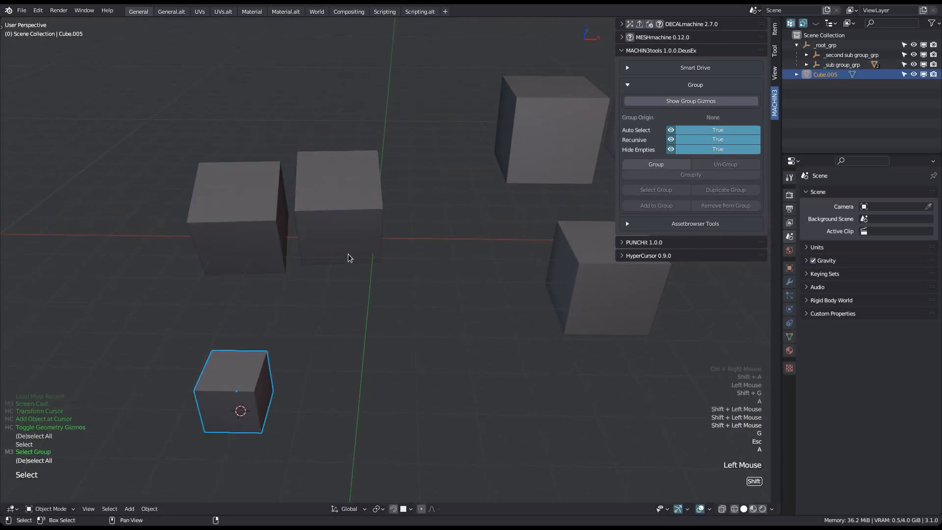
{"action": "left_click", "coordinate": [343, 263], "text": "shift"}
{"action": "middle_click_drag", "start_coordinate": [378, 319], "coordinate": [429, 286], "text": "shift"}
{"action": "left_click", "coordinate": [656, 205]}
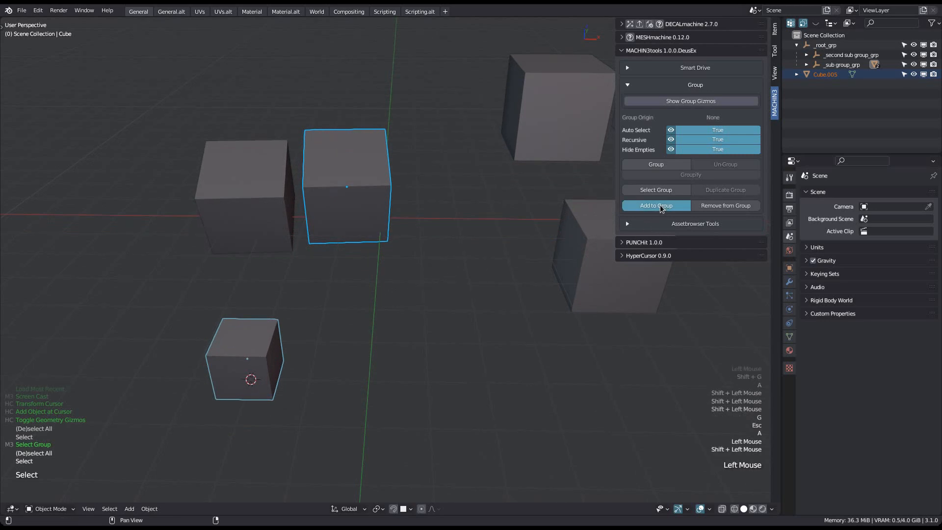
Step: Select the whole left sub group through its right cube to check which cubes belong to it
{"action": "key", "text": "a"}
{"action": "left_click", "coordinate": [352, 221], "text": "shift"}
{"action": "left_click", "coordinate": [351, 221], "text": "shift"}
{"action": "left_click", "coordinate": [352, 221], "text": "shift"}
{"action": "middle_click_drag", "start_coordinate": [326, 255], "coordinate": [314, 275]}
{"action": "key", "text": "a"}
Step: Move only the small cube close to the front of the left cube pair
{"action": "left_click", "coordinate": [257, 388]}
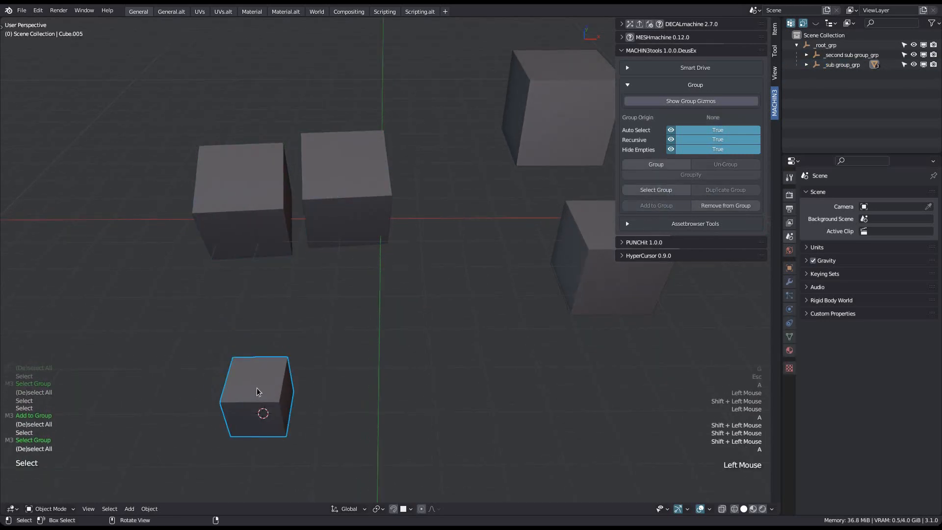
{"action": "key", "text": "g"}
{"action": "left_click", "coordinate": [299, 270]}
Step: Select the three-cube sub group and test how it moves together, cancelling the move
{"action": "key", "text": "a"}
{"action": "double_click", "coordinate": [355, 215], "text": "shift"}
{"action": "key", "text": "g"}
{"action": "key", "text": "Escape"}
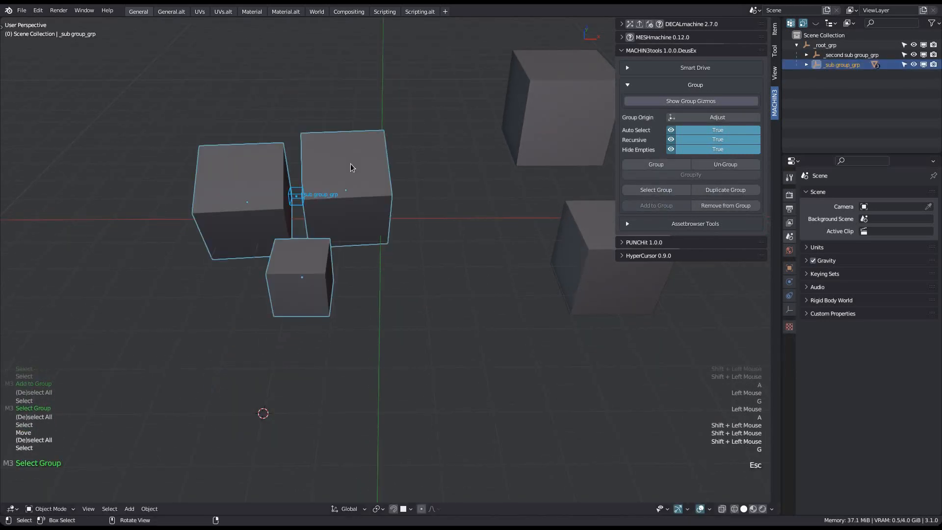
Step: Add another cube at a 3D cursor placed on empty floor, and hide its geometry gizmos
{"action": "middle_click_drag", "start_coordinate": [454, 214], "coordinate": [327, 211], "text": "shift"}
{"action": "key", "text": "a"}
{"action": "right_click", "coordinate": [309, 371], "text": "ctrl"}
{"action": "key", "text": "shift+a"}
{"action": "left_click", "coordinate": [288, 358]}
{"action": "left_click", "coordinate": [255, 363]}
{"action": "key", "text": "shift+g"}
Step: Move and scale the newly added cube so it sits small beside the rear cube pair on the far side
{"action": "middle_click_drag", "start_coordinate": [383, 340], "coordinate": [374, 363], "text": "shift"}
{"action": "key", "text": "g"}
{"action": "left_click", "coordinate": [565, 229]}
{"action": "middle_click_drag", "start_coordinate": [565, 229], "coordinate": [511, 283], "text": "shift"}
{"action": "middle_click_drag", "start_coordinate": [510, 284], "coordinate": [476, 247]}
{"action": "key", "text": "s"}
{"action": "left_click", "coordinate": [322, 315]}
{"action": "key", "text": "g"}
{"action": "left_click", "coordinate": [454, 332]}
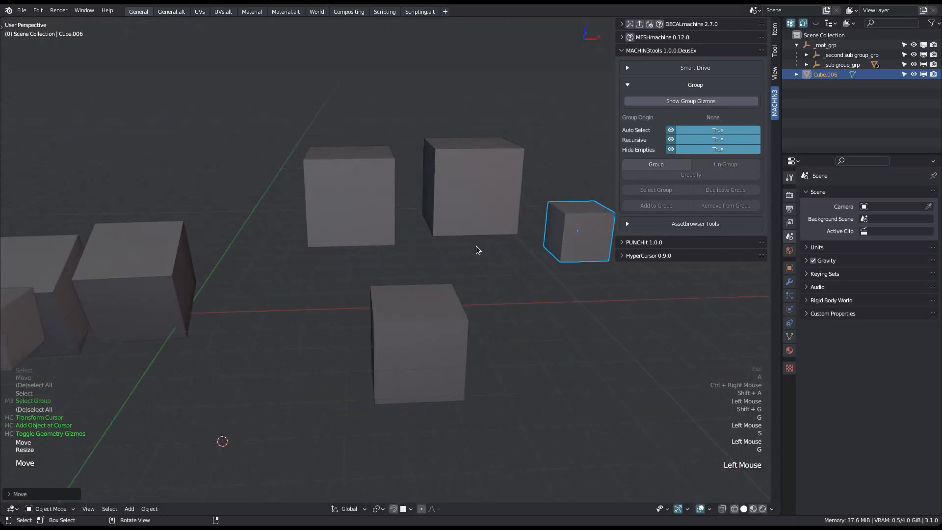
Step: Add the newly created small cube to the rear cube pair's group
{"action": "key", "text": "a"}
{"action": "double_click", "coordinate": [476, 200], "text": "shift"}
{"action": "middle_click_drag", "start_coordinate": [477, 200], "coordinate": [426, 209], "text": "shift"}
{"action": "left_click", "coordinate": [516, 222]}
{"action": "left_click", "coordinate": [441, 200], "text": "shift"}
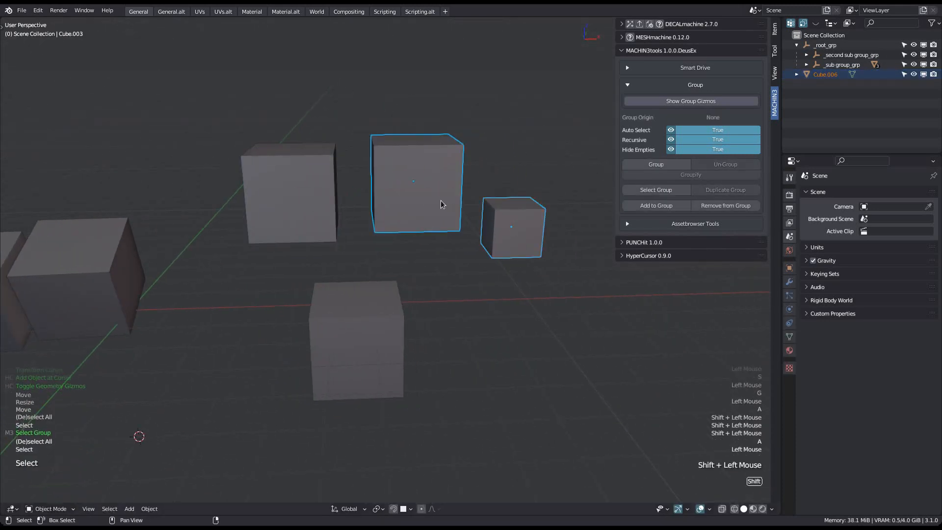
{"action": "key", "text": "w"}
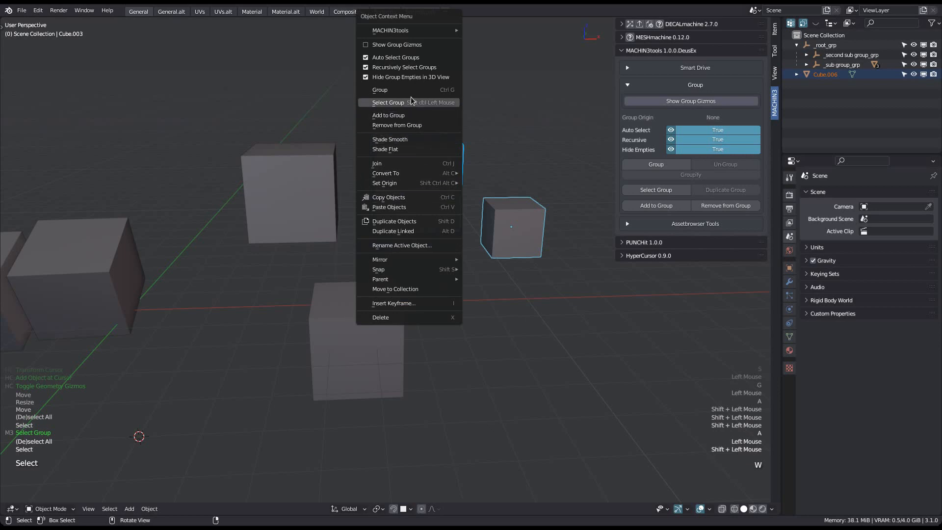
{"action": "left_click", "coordinate": [406, 115]}
{"action": "middle_click_drag", "start_coordinate": [443, 179], "coordinate": [466, 198], "text": "shift"}
{"action": "key", "text": "a"}
{"action": "scroll", "coordinate": [522, 278], "scroll_direction": "down", "scroll_amount": 2}
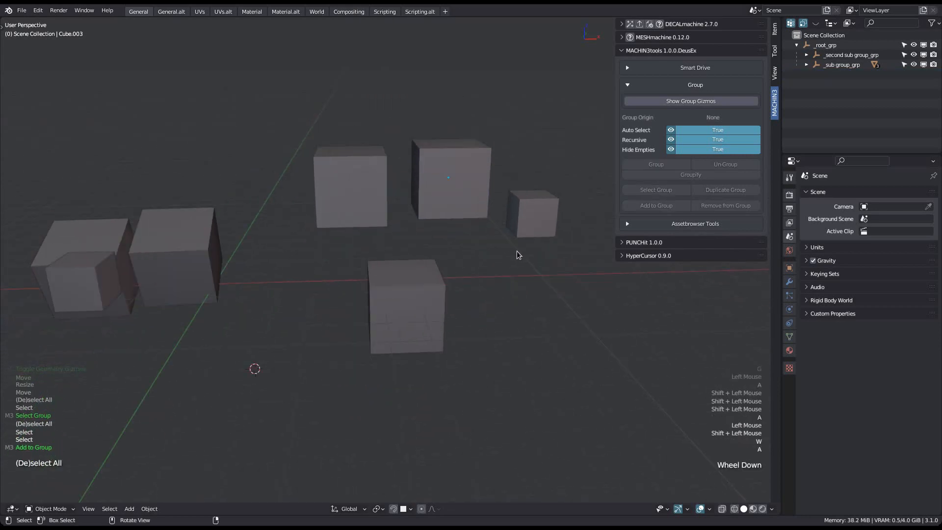
Step: Select the rear cube pair's group and the front cube's group in turn, test moving each and cancel the moves
{"action": "double_click", "coordinate": [474, 204], "text": "shift"}
{"action": "key", "text": "g"}
{"action": "key", "text": "Escape"}
{"action": "key", "text": "a"}
{"action": "left_click", "coordinate": [407, 284], "text": "shift"}
{"action": "double_click", "coordinate": [407, 285], "text": "shift"}
{"action": "key", "text": "g"}
{"action": "key", "text": "Escape"}
Step: Add the small cube beside the rear pair to the front cube's group
{"action": "key", "text": "a"}
{"action": "left_click", "coordinate": [447, 173], "text": "shift"}
{"action": "double_click", "coordinate": [446, 173], "text": "shift"}
{"action": "left_click", "coordinate": [530, 199]}
{"action": "left_click", "coordinate": [433, 290], "text": "shift"}
{"action": "middle_click_drag", "start_coordinate": [493, 288], "coordinate": [469, 265], "text": "shift"}
{"action": "key", "text": "w"}
{"action": "left_click", "coordinate": [469, 251]}
{"action": "key", "text": "a"}
Step: Check the front cube's group selection, and shift the rear cube pair slightly as a group
{"action": "left_click", "coordinate": [416, 275], "text": "shift"}
{"action": "key", "text": "Escape"}
{"action": "key", "text": "a"}
{"action": "left_click", "coordinate": [443, 157], "text": "shift"}
{"action": "key", "text": "g"}
{"action": "left_click", "coordinate": [479, 170]}
Step: Move the small cube close beside the front cube, and add it to the left cube pair's group
{"action": "left_click", "coordinate": [495, 183]}
{"action": "key", "text": "g"}
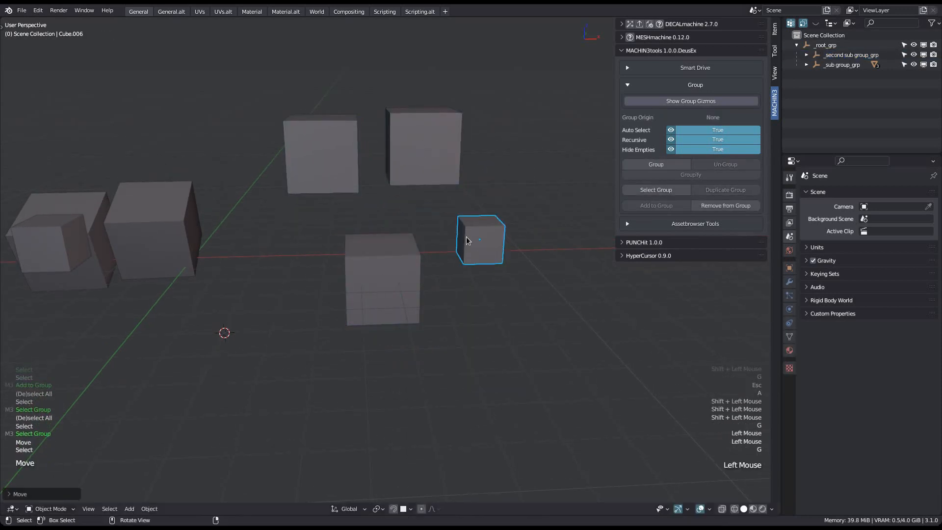
{"action": "left_click", "coordinate": [467, 240]}
{"action": "middle_click_drag", "start_coordinate": [467, 240], "coordinate": [542, 236]}
{"action": "left_click", "coordinate": [251, 232], "text": "shift"}
{"action": "middle_click_drag", "start_coordinate": [252, 231], "coordinate": [340, 237]}
{"action": "key", "text": "w"}
{"action": "key", "text": "a"}
Step: Select the left cube pair's whole group, test moving it and cancel the move
{"action": "double_click", "coordinate": [261, 216], "text": "shift"}
{"action": "key", "text": "g"}
{"action": "key", "text": "Escape"}
Step: Move the small cube next to the other small cube by the left pair, and remove both small cubes from their group
{"action": "left_click", "coordinate": [553, 249]}
{"action": "key", "text": "g"}
{"action": "left_click", "coordinate": [281, 275]}
{"action": "middle_click_drag", "start_coordinate": [281, 276], "coordinate": [328, 288]}
{"action": "left_click", "coordinate": [236, 289], "text": "shift"}
{"action": "key", "text": "w"}
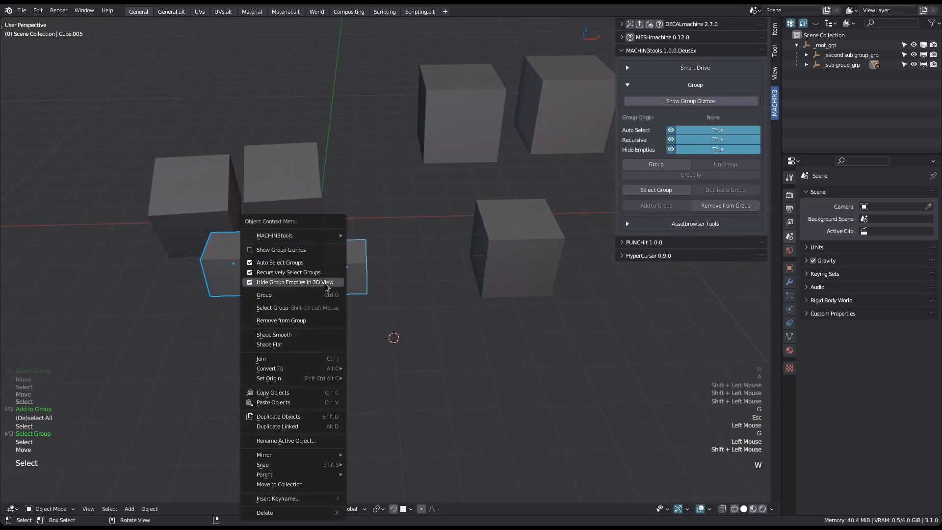
{"action": "left_click", "coordinate": [328, 316]}
{"action": "middle_click_drag", "start_coordinate": [328, 311], "coordinate": [328, 313], "text": "shift"}
{"action": "key", "text": "a"}
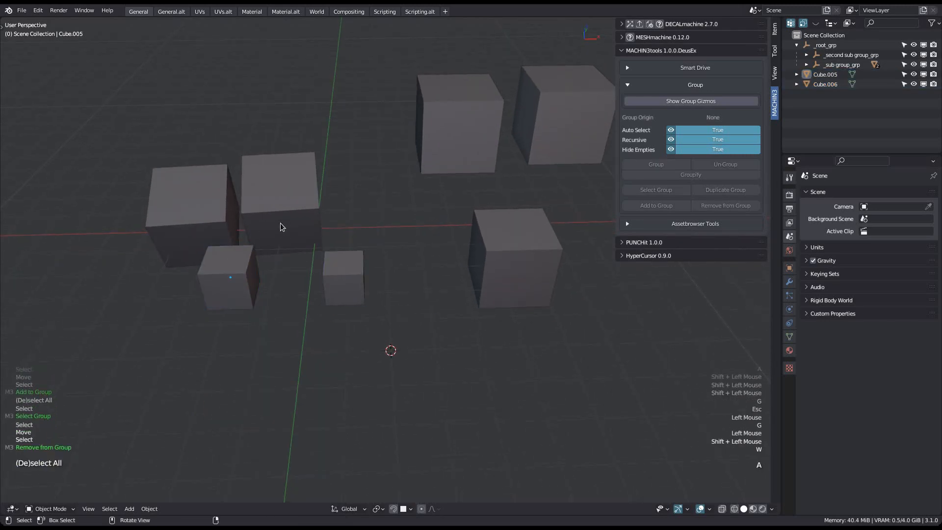
Step: Select the left pair's group without the small cubes, test moving it and cancel the move
{"action": "double_click", "coordinate": [284, 226], "text": "shift"}
{"action": "key", "text": "g"}
{"action": "key", "text": "Escape"}
{"action": "key", "text": "a"}
Step: Delete both ungrouped small cubes and save the file
{"action": "left_click", "coordinate": [325, 275]}
{"action": "left_click", "coordinate": [231, 277], "text": "shift"}
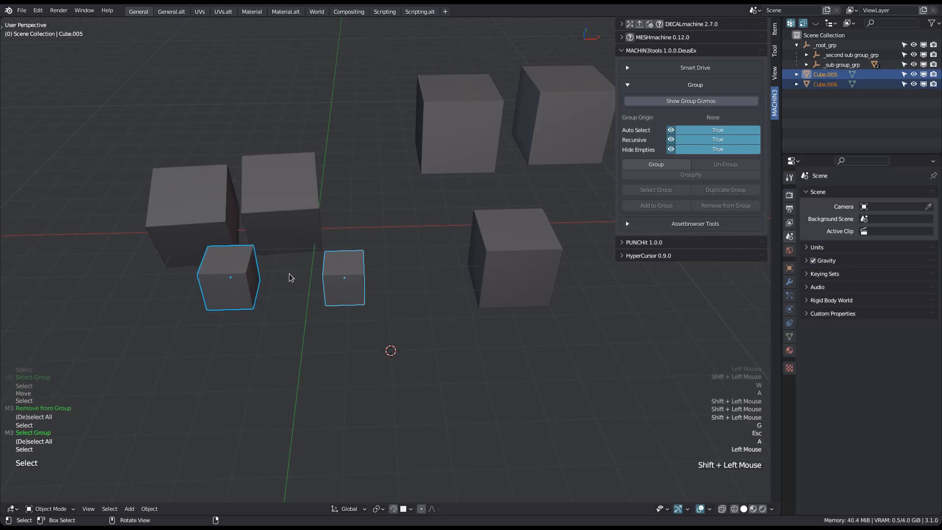
{"action": "key", "text": "x"}
{"action": "left_click", "coordinate": [354, 245]}
{"action": "middle_click_drag", "start_coordinate": [354, 246], "coordinate": [424, 258]}
{"action": "key", "text": "ctrl+s"}
Step: Remove both large cubes of the left pair from _sub group_grp
{"action": "left_click", "coordinate": [316, 274]}
{"action": "left_click", "coordinate": [255, 263], "text": "shift"}
{"action": "middle_click_drag", "start_coordinate": [263, 254], "coordinate": [324, 276], "text": "shift"}
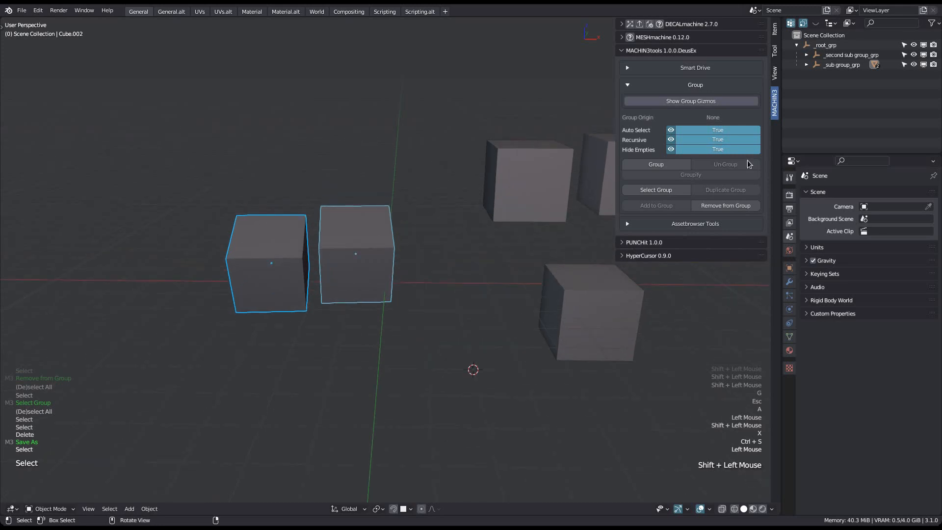
{"action": "left_click", "coordinate": [807, 65]}
{"action": "middle_click_drag", "start_coordinate": [363, 245], "coordinate": [372, 228]}
{"action": "key", "text": "w"}
{"action": "left_click", "coordinate": [385, 246]}
{"action": "key", "text": "a"}
Step: Group the two left cubes into a new group, and parent that group under _root_grp
{"action": "left_click", "coordinate": [323, 253], "text": "shift"}
{"action": "left_click", "coordinate": [322, 253], "text": "shift"}
{"action": "left_click", "coordinate": [338, 265], "text": "shift"}
{"action": "left_click", "coordinate": [272, 263], "text": "shift"}
{"action": "key", "text": "ctrl+g"}
{"action": "mouse_move", "coordinate": [319, 288]}
{"action": "middle_mouse_down", "text": "shift"}
{"action": "mouse_move", "coordinate": [343, 278]}
{"action": "mouse_move", "coordinate": [322, 273]}
{"action": "middle_mouse_up", "text": "shift"}
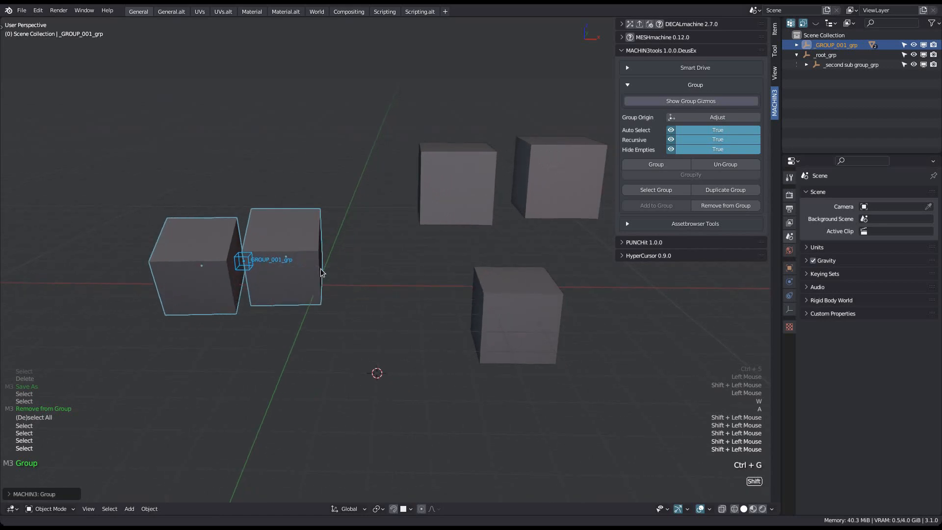
{"action": "mouse_move", "coordinate": [820, 45]}
{"action": "left_mouse_down"}
{"action": "mouse_move", "coordinate": [839, 54]}
{"action": "mouse_move", "coordinate": [826, 54]}
{"action": "left_mouse_up"}
{"action": "middle_click_drag", "start_coordinate": [431, 249], "coordinate": [429, 228], "text": "shift"}
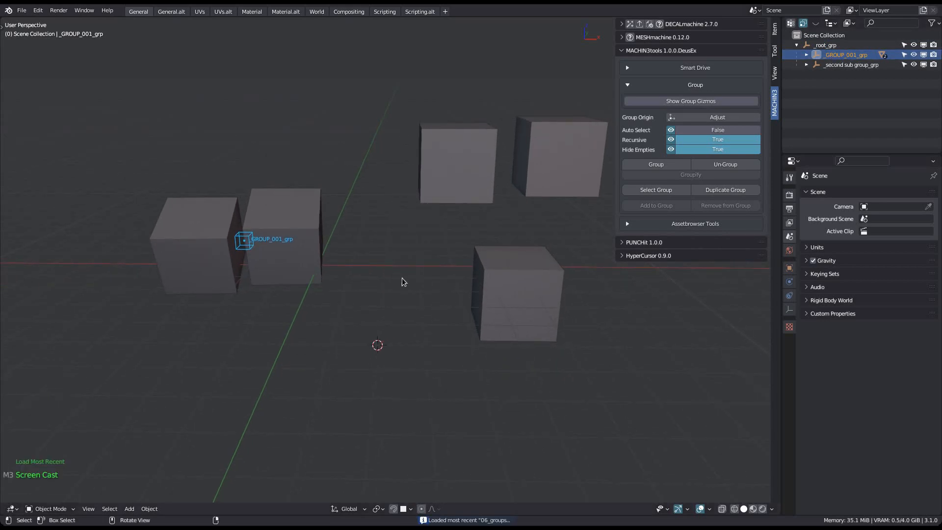
Step: Select _root_grp, turn on Auto Select for groups, and test moving the selection, cancelling the move
{"action": "middle_click_drag", "start_coordinate": [433, 230], "coordinate": [421, 256], "text": "shift"}
{"action": "left_click", "coordinate": [832, 45]}
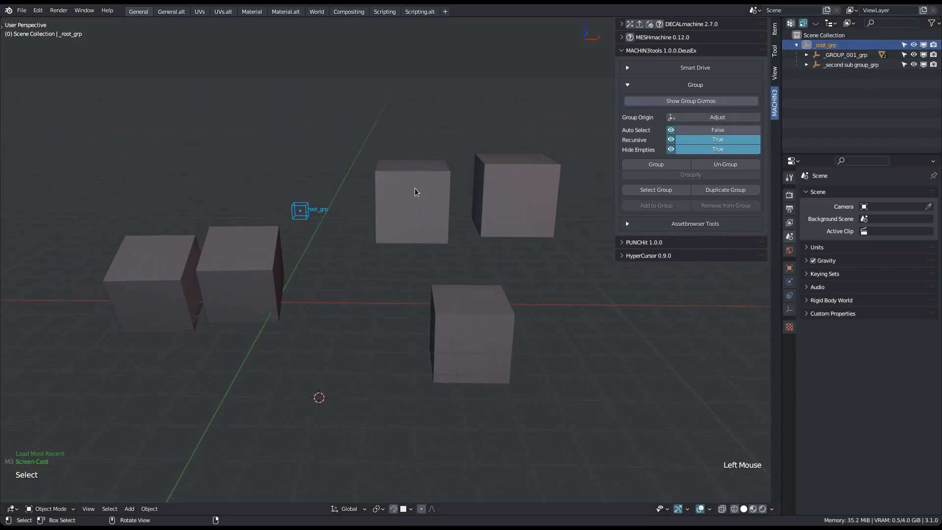
{"action": "left_click", "coordinate": [701, 130]}
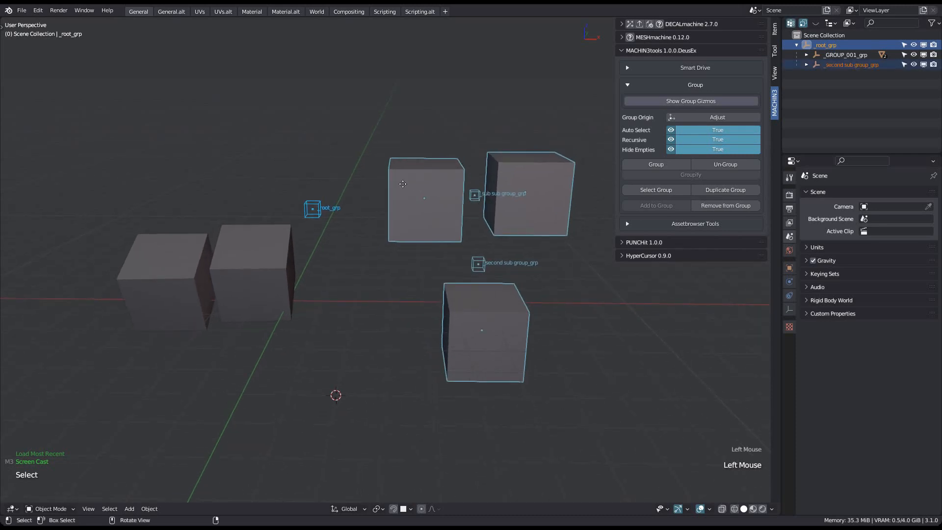
{"action": "key", "text": "g"}
{"action": "key", "text": "Escape"}
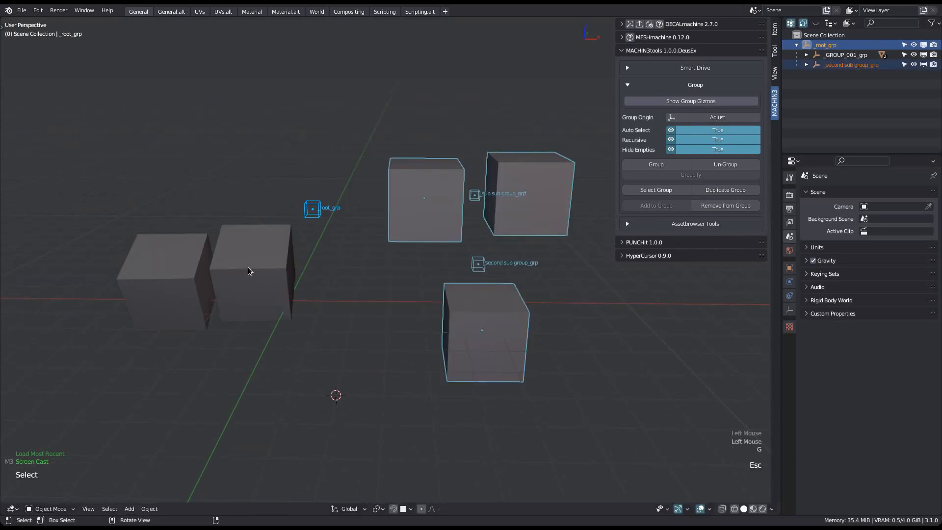
{"action": "middle_click_drag", "start_coordinate": [328, 259], "coordinate": [326, 273], "text": "shift"}
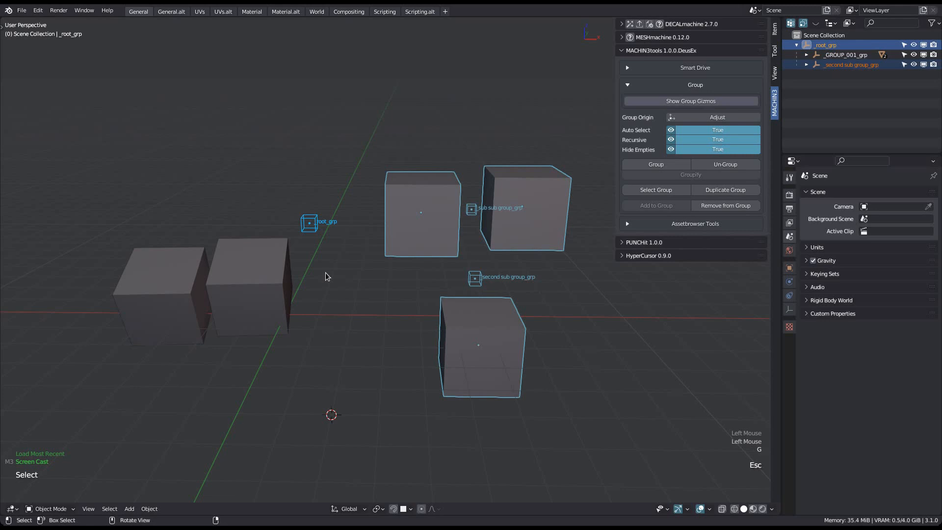
Step: Select the rear cube pair's group, and examine the info line about _GROUP_001_grp's manual parenting in the terminal
{"action": "key", "text": "a"}
{"action": "left_click", "coordinate": [421, 222], "text": "shift"}
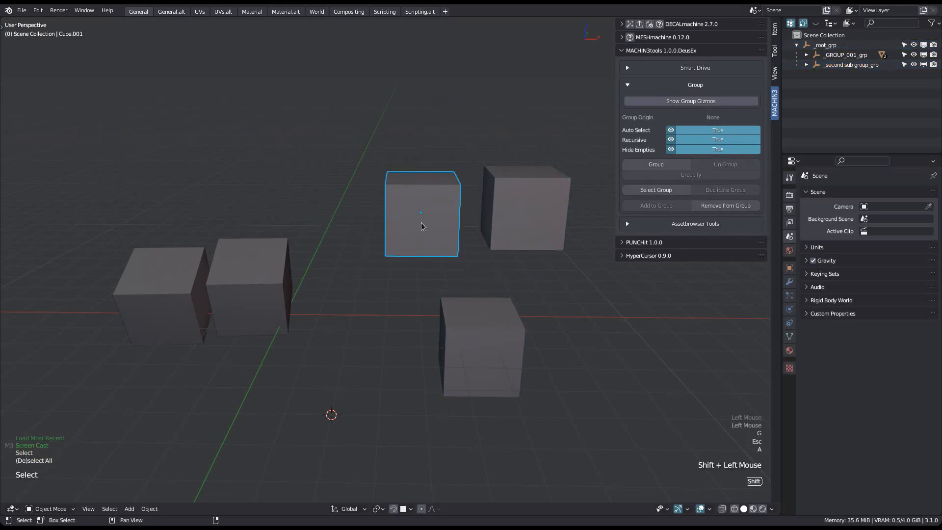
{"action": "left_click", "coordinate": [424, 231], "text": "shift"}
{"action": "middle_click_drag", "start_coordinate": [424, 232], "coordinate": [418, 248], "text": "shift"}
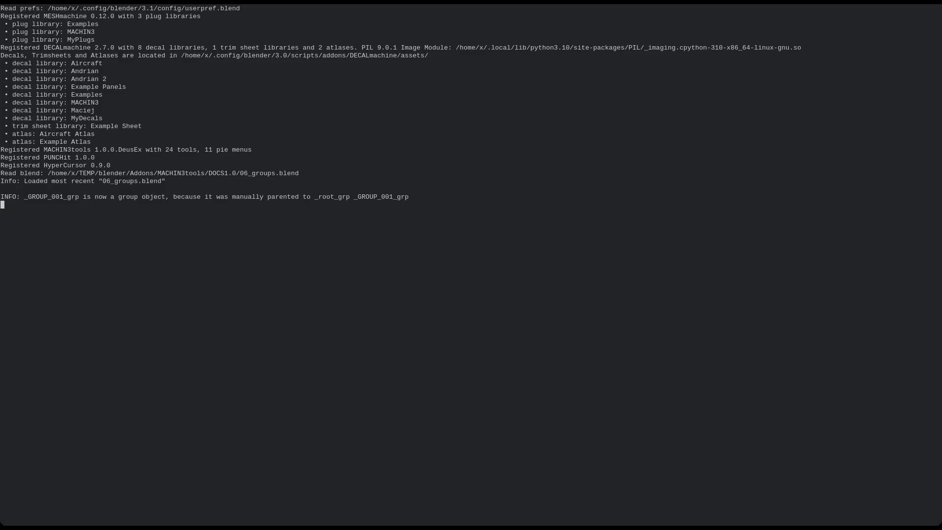
{"action": "left_click_drag", "start_coordinate": [1, 203], "coordinate": [149, 196]}
{"action": "left_click_drag", "start_coordinate": [286, 200], "coordinate": [353, 211]}
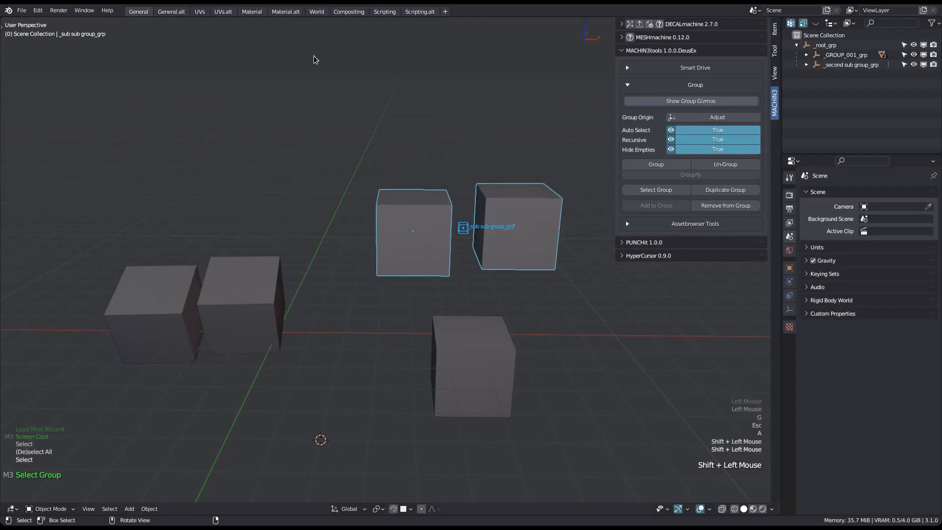
Step: Select the left cube pair's group from one of its cubes
{"action": "key", "text": "a"}
{"action": "middle_click_drag", "start_coordinate": [343, 289], "coordinate": [297, 309]}
{"action": "left_click", "coordinate": [295, 308], "text": "shift"}
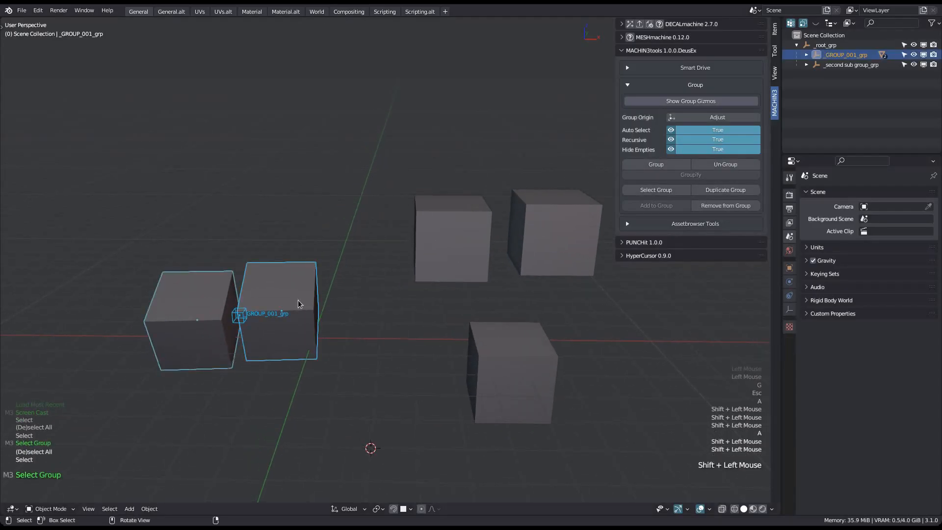
Step: Select the rear cube pair's group, and climb its parents to _root_grp with Select Grouped
{"action": "key", "text": "a"}
{"action": "left_click", "coordinate": [467, 245], "text": "shift"}
{"action": "key", "text": "shift+g"}
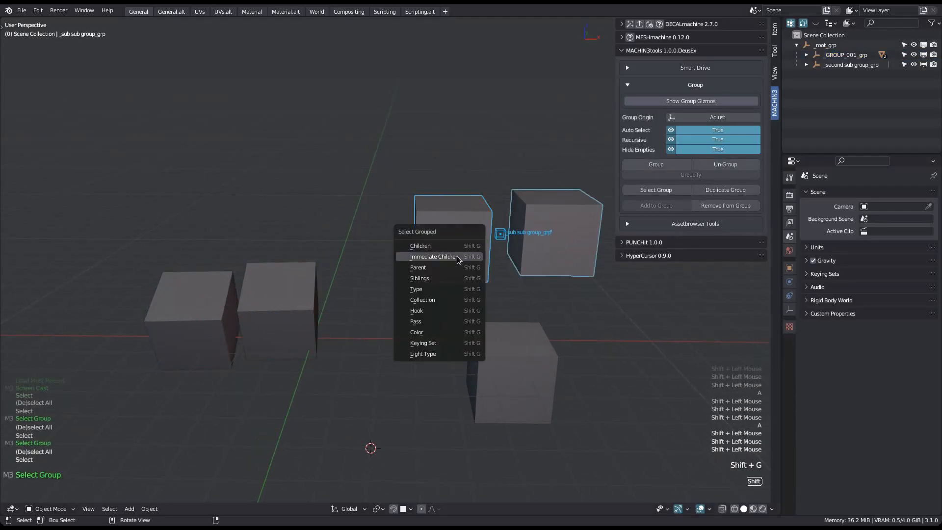
{"action": "left_click", "coordinate": [457, 257]}
{"action": "key", "text": "shift+g"}
{"action": "left_click", "coordinate": [452, 258]}
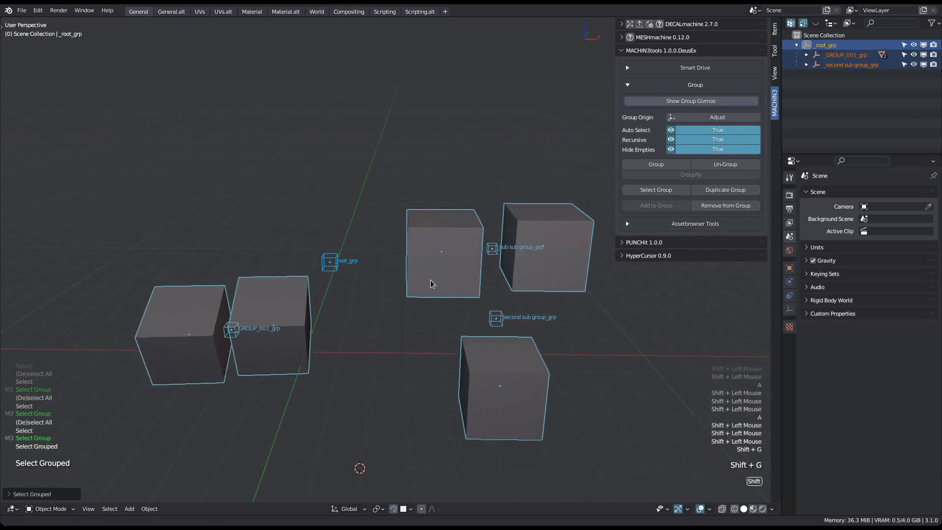
Step: Box-select the hidden _root_grp empty, test moving the whole hierarchy and cancel the move
{"action": "key", "text": "a"}
{"action": "left_click_drag", "start_coordinate": [445, 257], "coordinate": [361, 267]}
{"action": "key", "text": "g"}
{"action": "key", "text": "Escape"}
{"action": "key", "text": "a"}
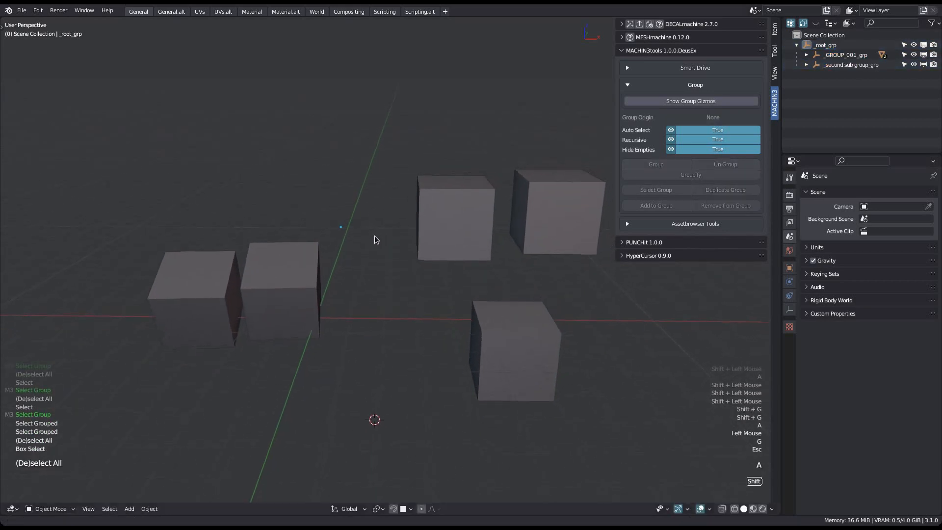
Step: Duplicate the complete _root_grp hierarchy twice, placing one copy behind the original and another to its right
{"action": "scroll", "coordinate": [378, 234], "scroll_direction": "down", "scroll_amount": 3}
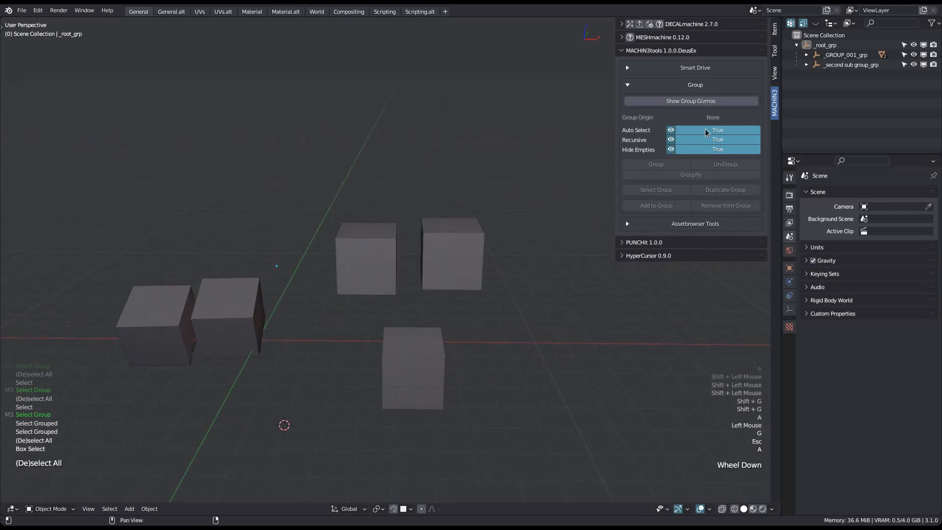
{"action": "scroll", "coordinate": [397, 240], "scroll_direction": "down", "scroll_amount": 2}
{"action": "left_click", "coordinate": [832, 49]}
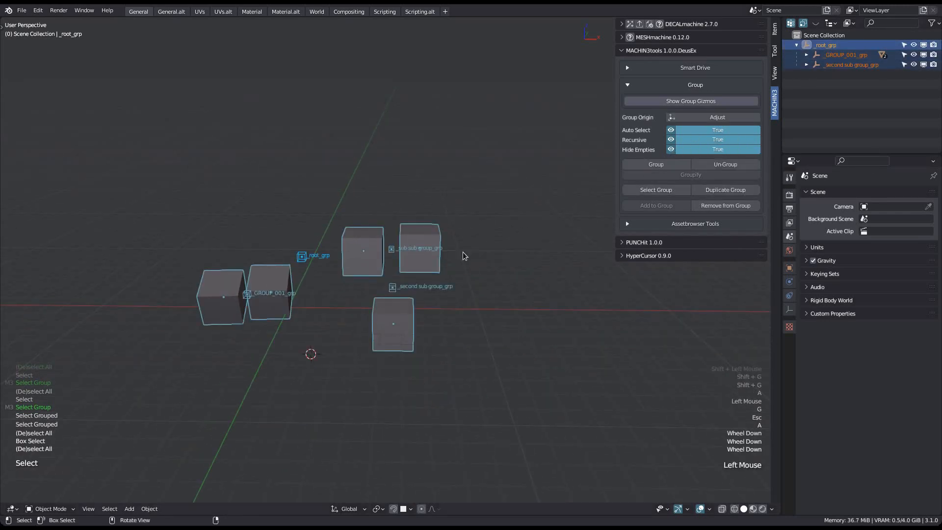
{"action": "scroll", "coordinate": [236, 324], "scroll_direction": "down", "scroll_amount": 1}
{"action": "key", "text": "shift+d"}
{"action": "left_click", "coordinate": [415, 144]}
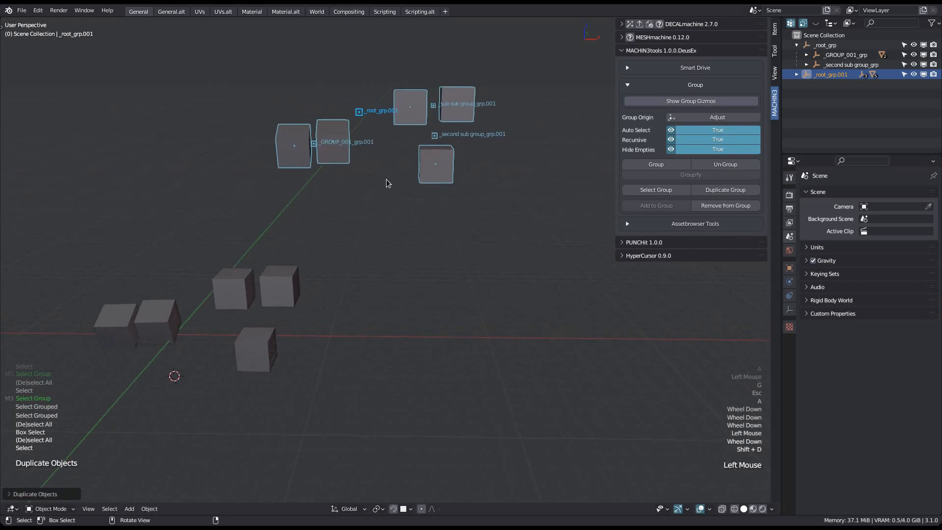
{"action": "key", "text": "shift+d"}
{"action": "left_click", "coordinate": [446, 276]}
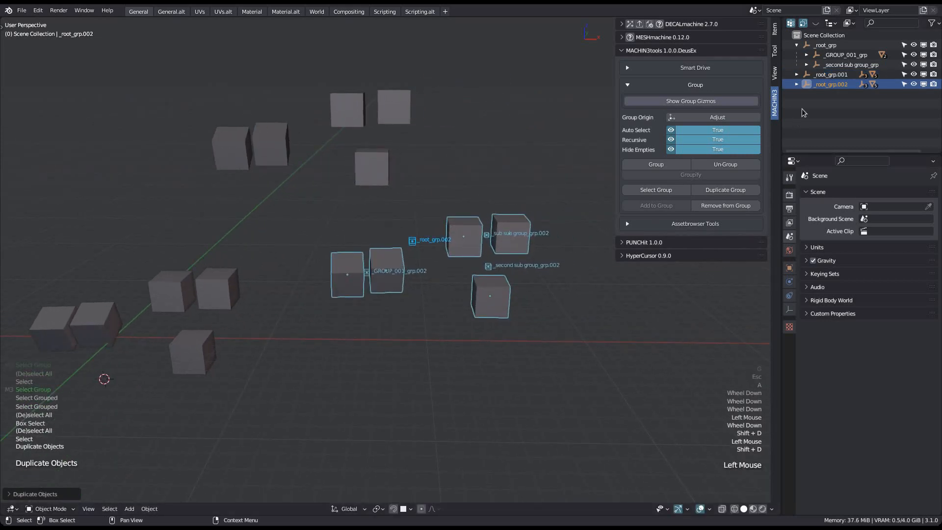
Step: Delete both duplicated root group hierarchies
{"action": "left_click", "coordinate": [831, 75], "text": "ctrl"}
{"action": "middle_click_drag", "start_coordinate": [341, 246], "coordinate": [387, 243], "text": "shift"}
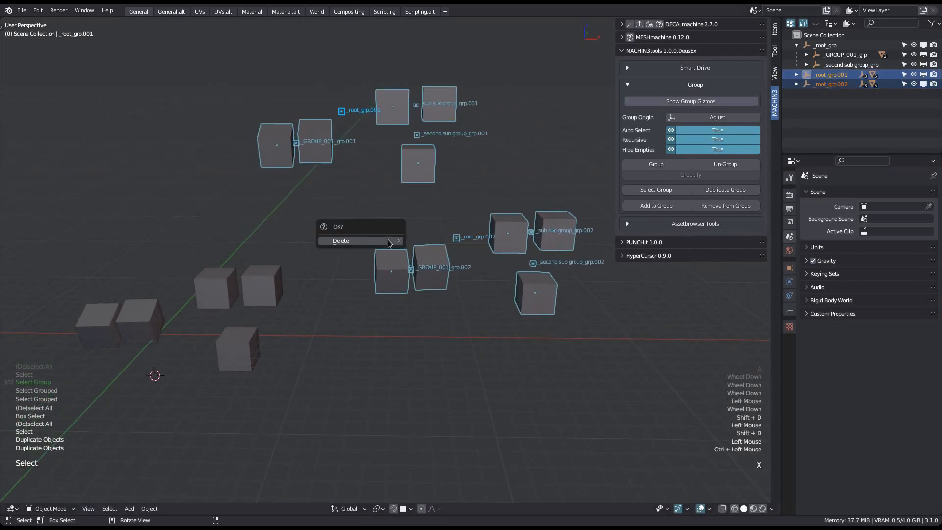
{"action": "key", "text": "x"}
{"action": "middle_click_drag", "start_coordinate": [276, 306], "coordinate": [387, 290], "text": "shift"}
{"action": "scroll", "coordinate": [301, 290], "scroll_direction": "up", "scroll_amount": 2}
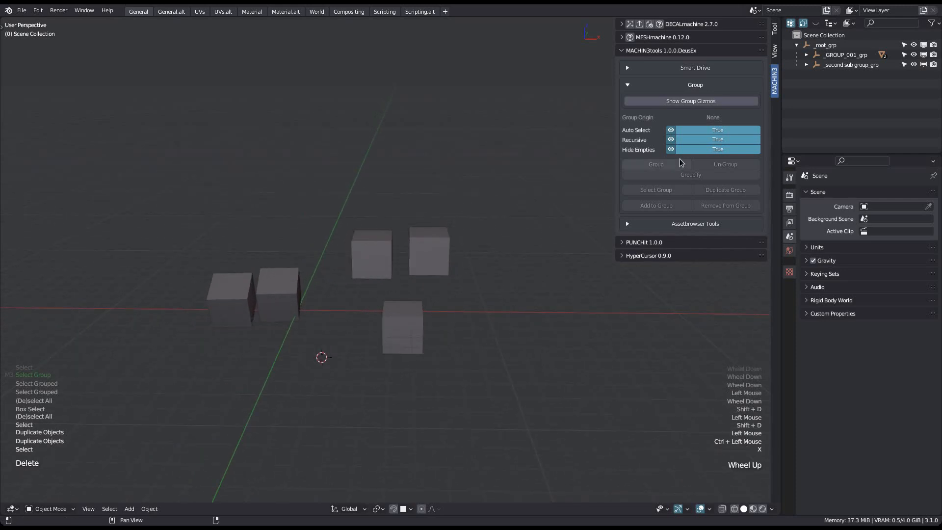
{"action": "scroll", "coordinate": [452, 231], "scroll_direction": "up", "scroll_amount": 2}
{"action": "middle_click_drag", "start_coordinate": [367, 282], "coordinate": [354, 304], "text": "shift"}
Step: Turn off Auto Select and Hide Empties, and test moving the _root_grp empty, cancelling the move
{"action": "left_click", "coordinate": [701, 151]}
{"action": "left_click", "coordinate": [702, 149]}
{"action": "left_click", "coordinate": [310, 265]}
{"action": "key", "text": "g"}
{"action": "key", "text": "Escape"}
Step: Duplicate only the _root_grp empty with the regular duplicate command, and delete the copy
{"action": "key", "text": "shift+d"}
{"action": "left_click", "coordinate": [394, 107]}
{"action": "key", "text": "x"}
{"action": "left_click", "coordinate": [393, 107]}
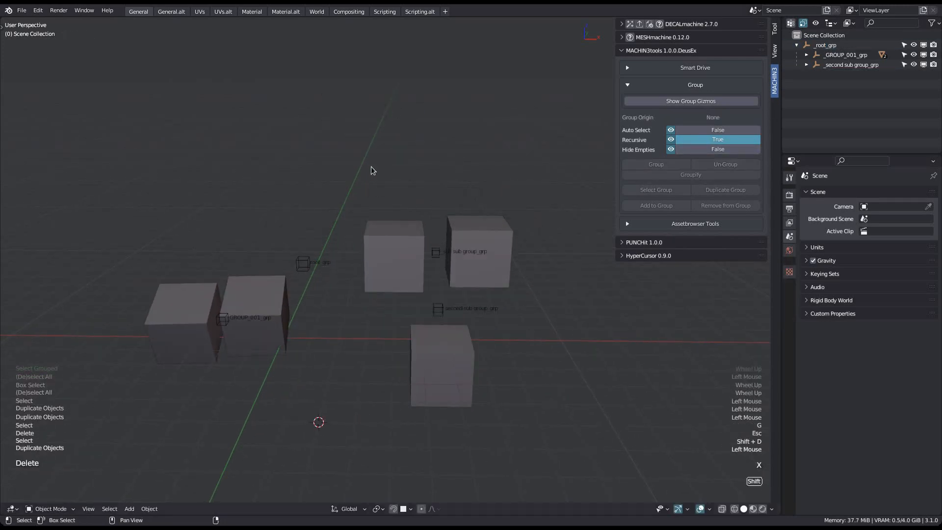
{"action": "middle_click_drag", "start_coordinate": [371, 166], "coordinate": [371, 168], "text": "shift"}
{"action": "middle_click_drag", "start_coordinate": [421, 186], "coordinate": [446, 169], "text": "shift"}
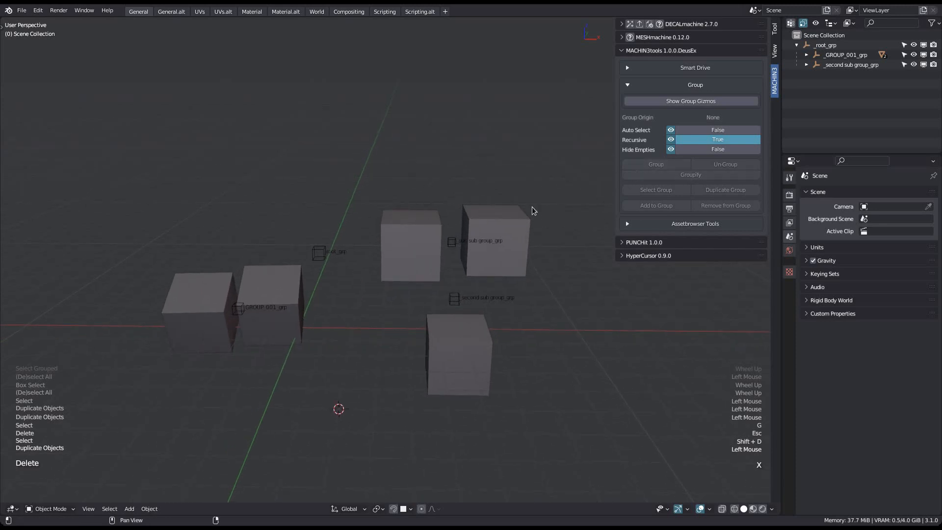
Step: Duplicate the whole _root_grp hierarchy from its empty with Duplicate Group, and move the copy behind the original
{"action": "left_click", "coordinate": [317, 255]}
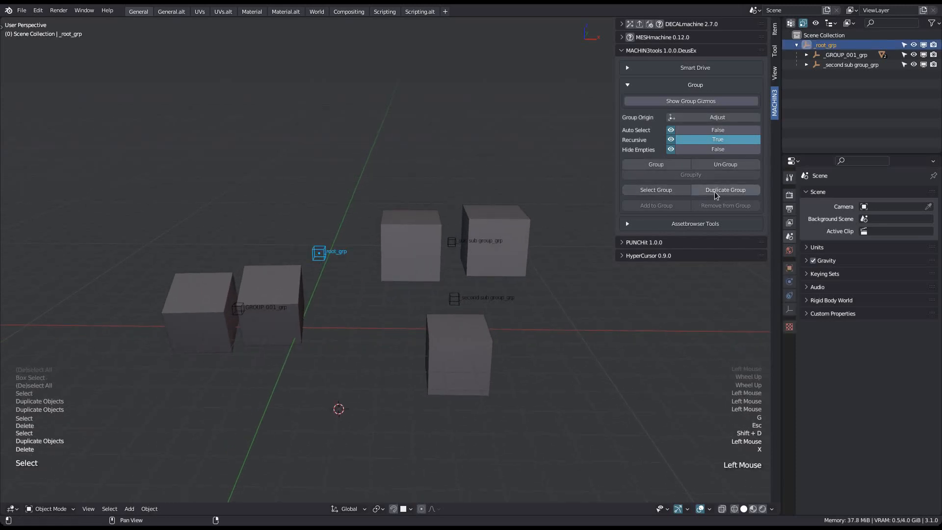
{"action": "left_click", "coordinate": [715, 193]}
{"action": "left_click", "coordinate": [532, 123]}
{"action": "key", "text": "g"}
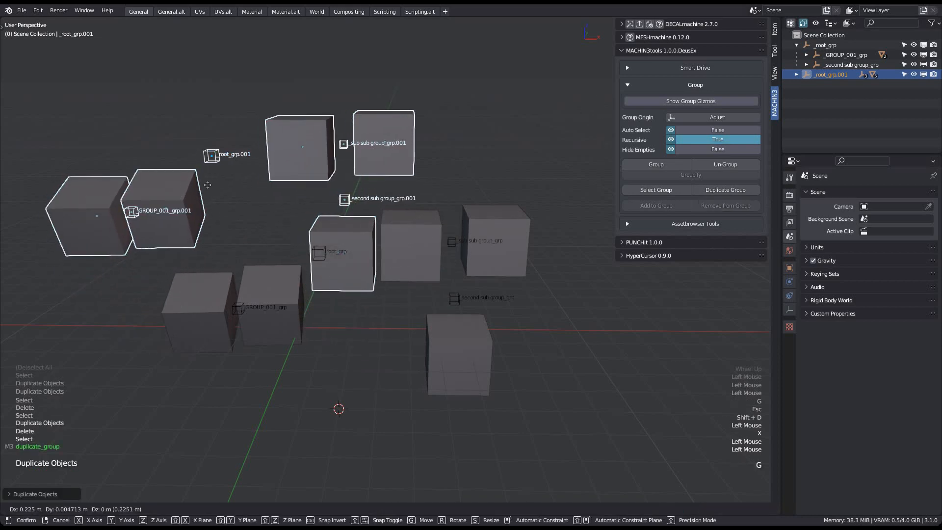
{"action": "left_click", "coordinate": [332, 126]}
{"action": "scroll", "coordinate": [133, 241], "scroll_direction": "down", "scroll_amount": 3}
{"action": "key", "text": "g"}
{"action": "left_click", "coordinate": [460, 146]}
Step: Delete the duplicated root group together with its contents
{"action": "middle_click_drag", "start_coordinate": [469, 158], "coordinate": [397, 156], "text": "shift"}
{"action": "key", "text": "x"}
{"action": "middle_click_drag", "start_coordinate": [264, 196], "coordinate": [386, 258], "text": "shift"}
{"action": "scroll", "coordinate": [421, 224], "scroll_direction": "up", "scroll_amount": 3}
Step: Duplicate the rear cube pair's _sub sub group_grp with Duplicate Group, placing the copy behind the original pair
{"action": "left_click", "coordinate": [436, 208]}
{"action": "key", "text": "g"}
{"action": "key", "text": "Escape"}
{"action": "left_click", "coordinate": [713, 197]}
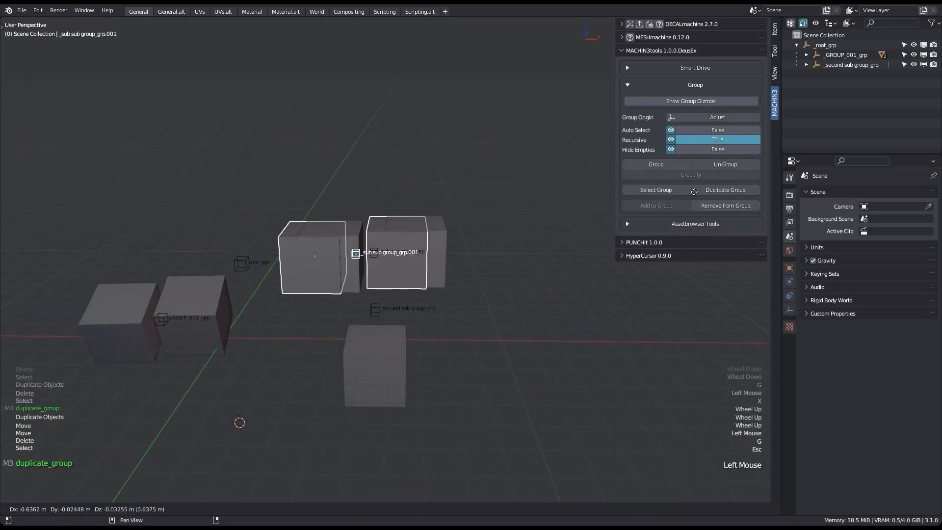
{"action": "left_click", "coordinate": [394, 204]}
{"action": "middle_click_drag", "start_coordinate": [394, 204], "coordinate": [421, 204], "text": "shift"}
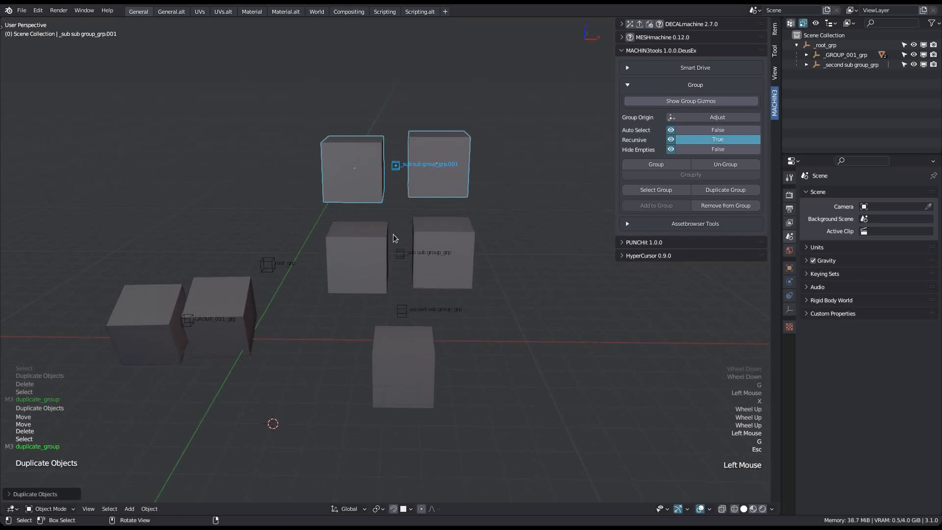
Step: Select the _second sub group_grp empty, test moving it with its child groups and cancel the move
{"action": "key", "text": "a"}
{"action": "left_click", "coordinate": [401, 310]}
{"action": "key", "text": "g"}
{"action": "key", "text": "Escape"}
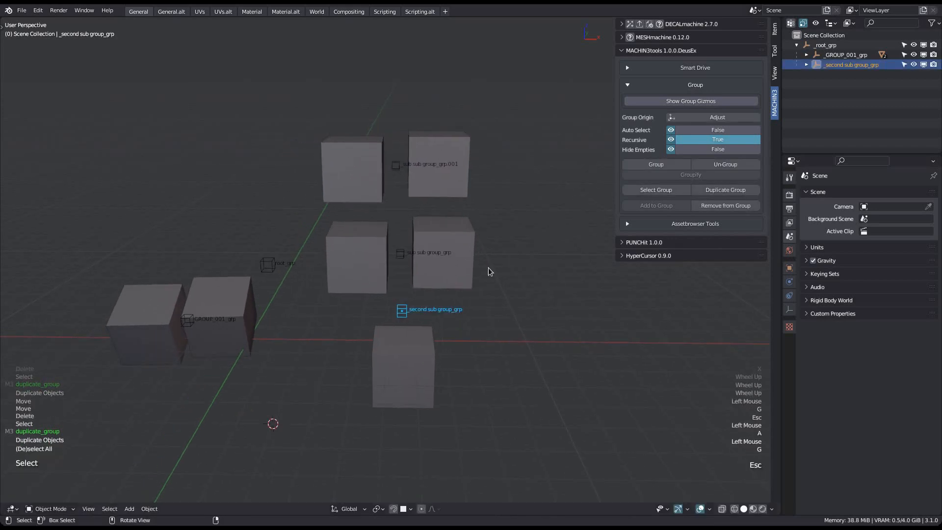
Step: Enable Auto Select for groups, test moving _second sub group_grp from its empty and cancel the move
{"action": "left_click", "coordinate": [712, 129]}
{"action": "key", "text": "a"}
{"action": "left_click", "coordinate": [402, 311]}
{"action": "key", "text": "g"}
{"action": "key", "text": "Escape"}
Step: Box-select the rearmost cube pair together with its _sub sub group_grp.001 empty and delete it
{"action": "left_click", "coordinate": [719, 149]}
{"action": "scroll", "coordinate": [408, 264], "scroll_direction": "down", "scroll_amount": 3}
{"action": "key", "text": "a"}
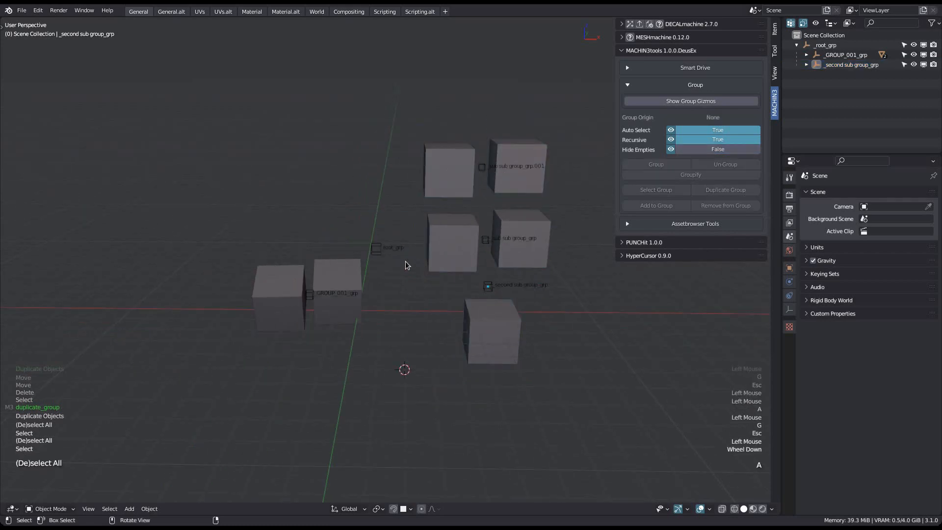
{"action": "left_click_drag", "start_coordinate": [413, 125], "coordinate": [552, 199]}
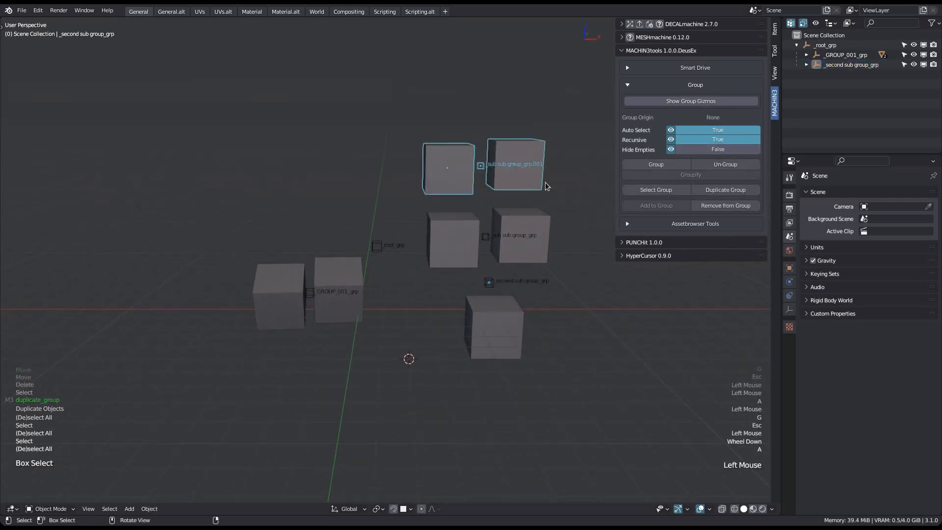
{"action": "key", "text": "x"}
{"action": "middle_click_drag", "start_coordinate": [389, 266], "coordinate": [375, 255], "text": "shift"}
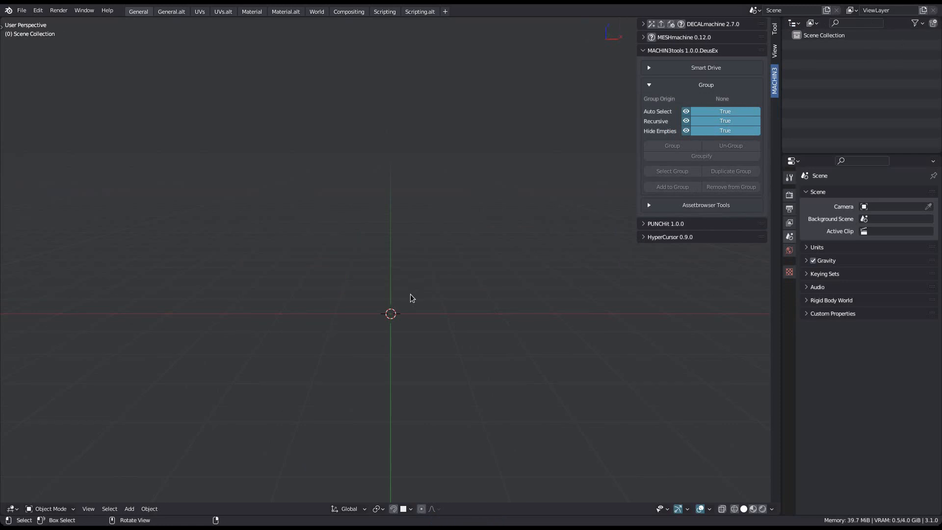
Step: Add a Plain Axes empty in the blank scene and move it up above the world origin
{"action": "key", "text": "shift+a"}
{"action": "left_click", "coordinate": [407, 257]}
{"action": "mouse_move", "coordinate": [405, 354]}
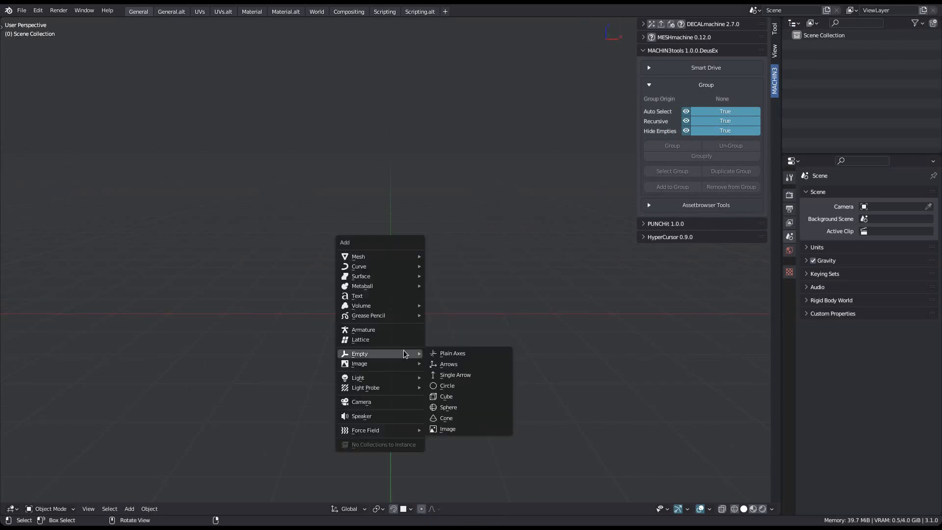
{"action": "left_click", "coordinate": [451, 351]}
{"action": "middle_click_drag", "start_coordinate": [429, 301], "coordinate": [395, 301]}
{"action": "key", "text": "g"}
{"action": "left_click", "coordinate": [399, 136]}
Step: Duplicate the empty twice, placing one copy lower on the left and the other lower on the right
{"action": "key", "text": "shift+d"}
{"action": "left_click", "coordinate": [219, 289]}
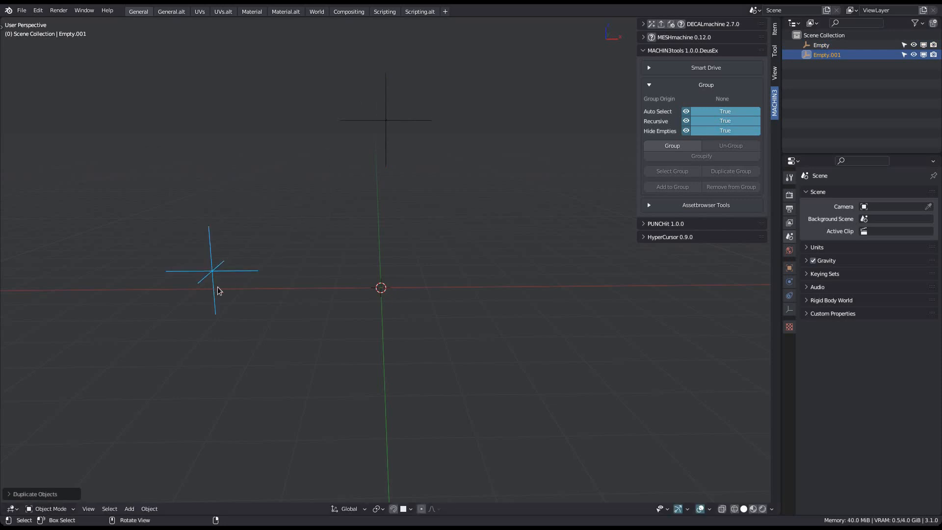
{"action": "key", "text": "shift+d"}
{"action": "left_click", "coordinate": [513, 271]}
{"action": "key", "text": "g"}
{"action": "left_click", "coordinate": [519, 266]}
Step: Parent the two lower empties to the upper empty
{"action": "left_click", "coordinate": [207, 265], "text": "shift"}
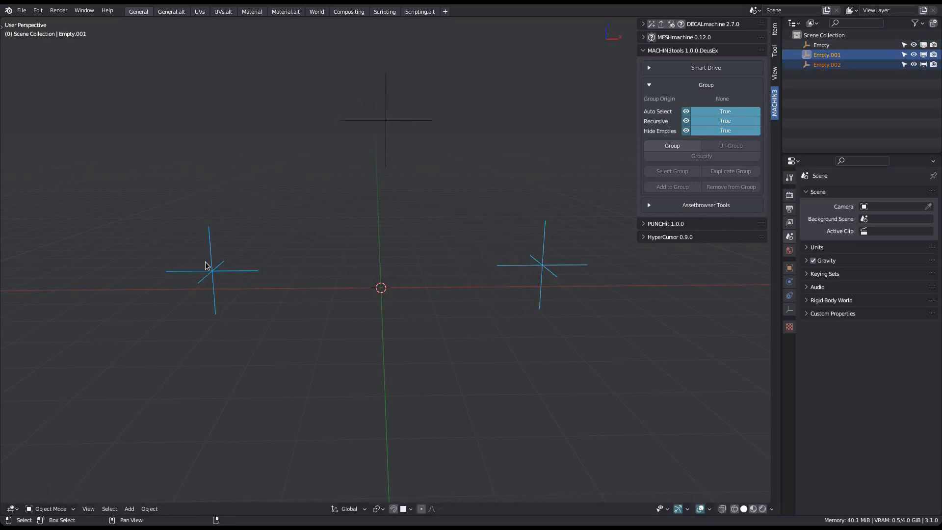
{"action": "left_click", "coordinate": [384, 119], "text": "shift"}
{"action": "key", "text": "ctrl+p"}
{"action": "left_click", "coordinate": [441, 226]}
Step: Turn on Screen Cast, test moving the upper parent empty and cancel the move
{"action": "left_click", "coordinate": [386, 153]}
{"action": "middle_click_drag", "start_coordinate": [387, 152], "coordinate": [386, 216], "text": "shift"}
{"action": "key", "text": "ctrl+s"}
{"action": "key", "text": "e"}
{"action": "left_click", "coordinate": [380, 154]}
{"action": "key", "text": "g"}
{"action": "key", "text": "Escape"}
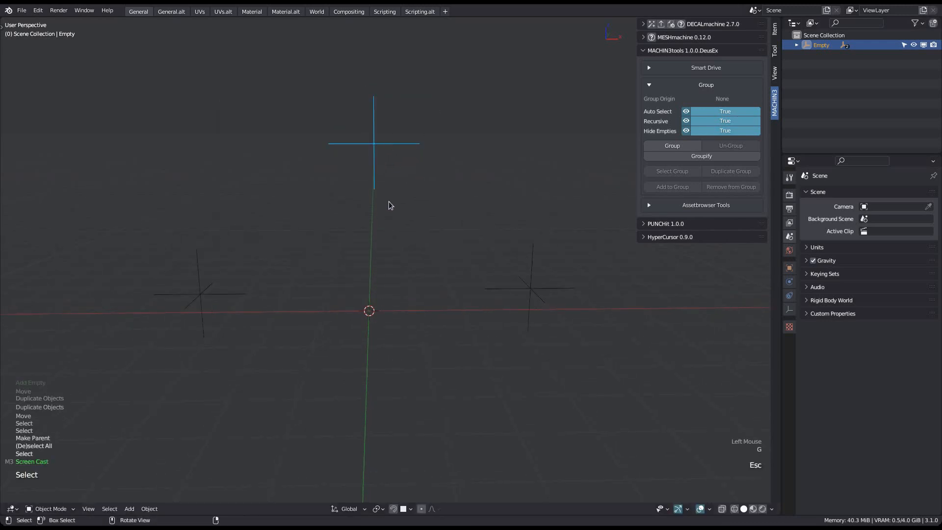
{"action": "key", "text": "a"}
Step: Place the 3D cursor below the empties, add a cube at the cursor and toggle its geometry gizmos
{"action": "scroll", "coordinate": [413, 186], "scroll_direction": "down", "scroll_amount": 1}
{"action": "right_click", "coordinate": [407, 343], "text": "ctrl"}
{"action": "key", "text": "shift+a"}
{"action": "left_click", "coordinate": [358, 333]}
{"action": "key", "text": "shift+g"}
Step: Move the cube below the left empty and duplicate it once beside itself
{"action": "middle_click_drag", "start_coordinate": [444, 311], "coordinate": [493, 261], "text": "shift"}
{"action": "key", "text": "g"}
{"action": "left_click", "coordinate": [323, 409]}
{"action": "middle_click_drag", "start_coordinate": [324, 409], "coordinate": [245, 353]}
{"action": "key", "text": "g"}
{"action": "left_click", "coordinate": [249, 338]}
{"action": "key", "text": "g"}
{"action": "left_click", "coordinate": [225, 338]}
{"action": "key", "text": "shift+d"}
{"action": "left_click", "coordinate": [282, 337]}
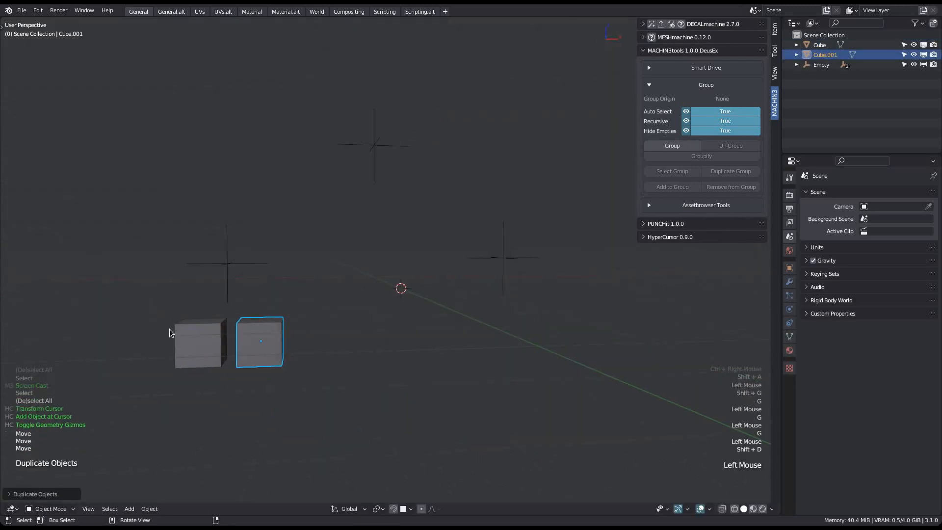
Step: Duplicate the left cube pair to below the right empty and again to below the upper empty
{"action": "left_click_drag", "start_coordinate": [172, 325], "coordinate": [256, 349]}
{"action": "key", "text": "shift+d"}
{"action": "left_click", "coordinate": [540, 328]}
{"action": "key", "text": "shift+d"}
Step: Parent each of the three cube pairs to the empty directly above it
{"action": "middle_click_drag", "start_coordinate": [337, 244], "coordinate": [343, 265]}
{"action": "left_click", "coordinate": [362, 191], "text": "shift"}
{"action": "key", "text": "ctrl+p"}
{"action": "left_click", "coordinate": [376, 206]}
{"action": "key", "text": "a"}
{"action": "left_click", "coordinate": [464, 358]}
{"action": "left_click", "coordinate": [515, 351], "text": "shift"}
{"action": "left_click", "coordinate": [503, 294], "text": "shift"}
{"action": "key", "text": "ctrl+p"}
{"action": "left_click", "coordinate": [220, 326]}
{"action": "key", "text": "a"}
Step: Duplicate one cube of the left pair and place the copy just in front of the pair
{"action": "left_click", "coordinate": [257, 386]}
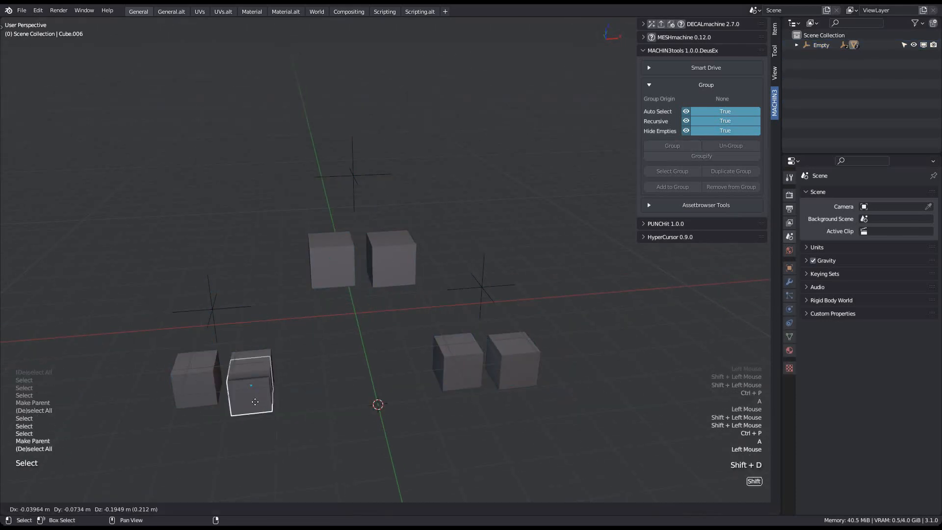
{"action": "key", "text": "shift+d"}
{"action": "left_click", "coordinate": [238, 435]}
{"action": "key", "text": "a"}
Step: Test moving the parent empties with their child cubes, cancelling each move, and deselect everything
{"action": "left_click", "coordinate": [224, 299]}
{"action": "key", "text": "Escape"}
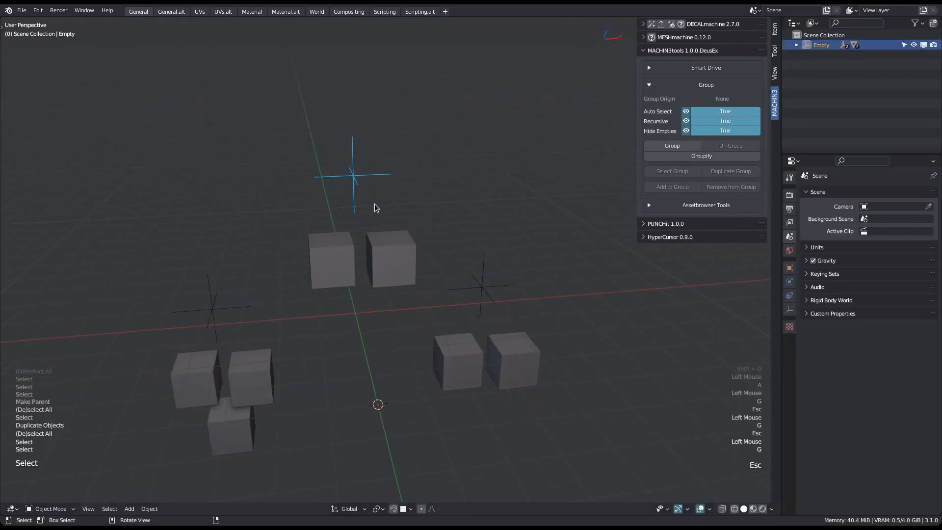
{"action": "key", "text": "a"}
{"action": "middle_click_drag", "start_coordinate": [391, 213], "coordinate": [379, 207]}
Step: Try to select the whole ungrouped hierarchy starting from the rear right cube, and clear the selection
{"action": "double_click", "coordinate": [381, 255], "text": "shift"}
{"action": "middle_click_drag", "start_coordinate": [386, 258], "coordinate": [373, 251], "text": "shift"}
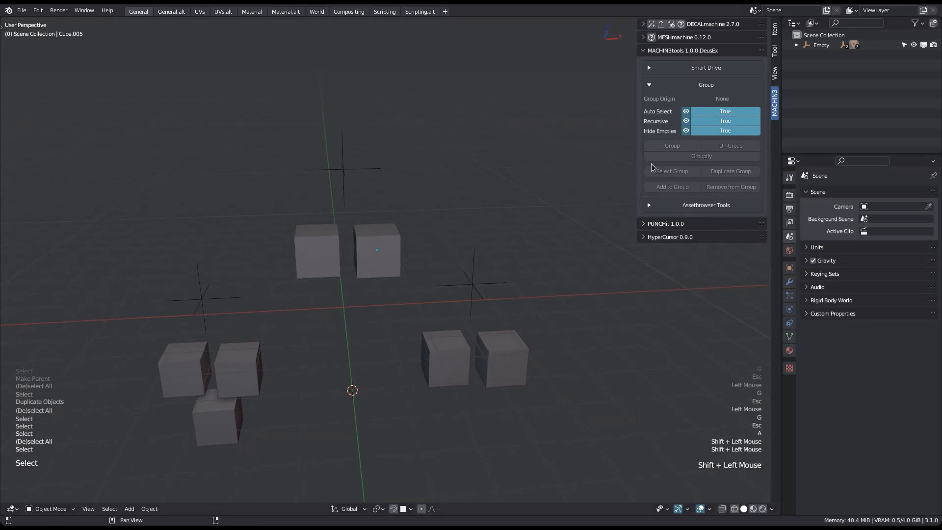
{"action": "left_click", "coordinate": [392, 243]}
{"action": "key", "text": "w"}
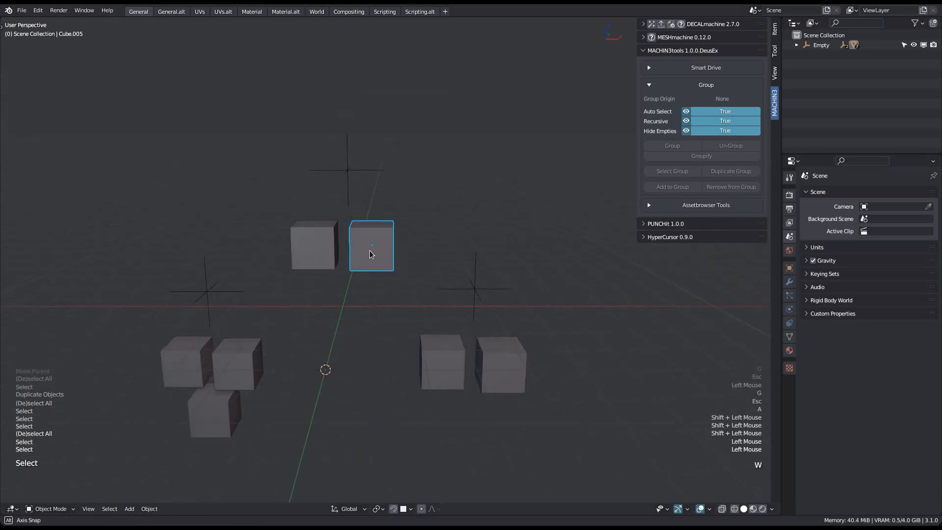
{"action": "key", "text": "a"}
Step: Convert the hierarchy of empties into groups by running Groupify on the top parent empty
{"action": "middle_click_drag", "start_coordinate": [381, 259], "coordinate": [421, 239], "text": "shift"}
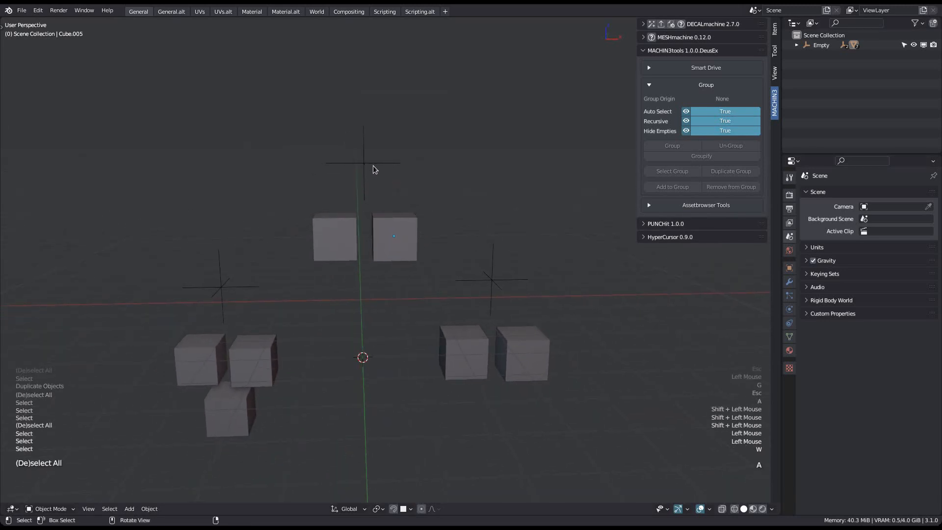
{"action": "left_click", "coordinate": [373, 167]}
{"action": "key", "text": "g"}
{"action": "key", "text": "Escape"}
{"action": "middle_click_drag", "start_coordinate": [451, 185], "coordinate": [454, 168], "text": "shift"}
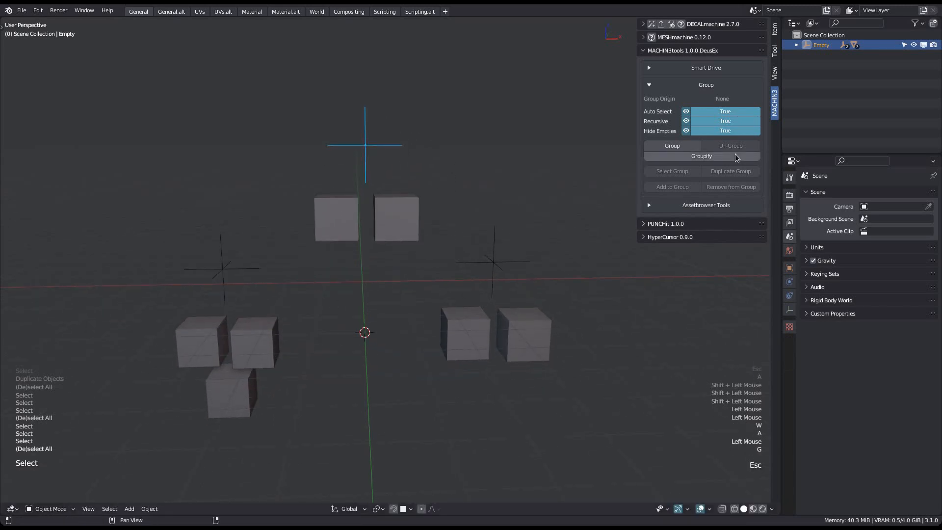
{"action": "left_click", "coordinate": [695, 157]}
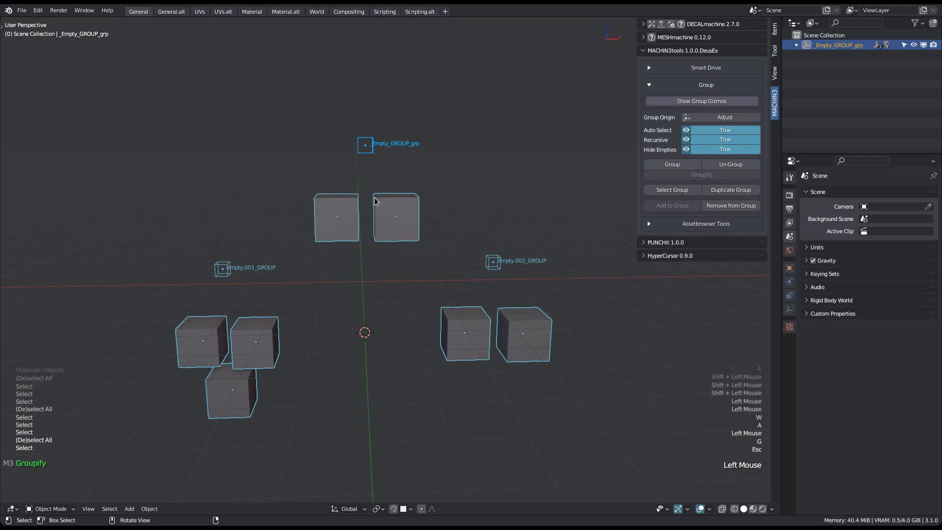
Step: Test Select Group from cubes of the rear and right groups, clearing the selection in between
{"action": "middle_click_drag", "start_coordinate": [425, 194], "coordinate": [405, 175]}
{"action": "key", "text": "a"}
{"action": "left_click", "coordinate": [399, 219], "text": "shift"}
{"action": "key", "text": "a"}
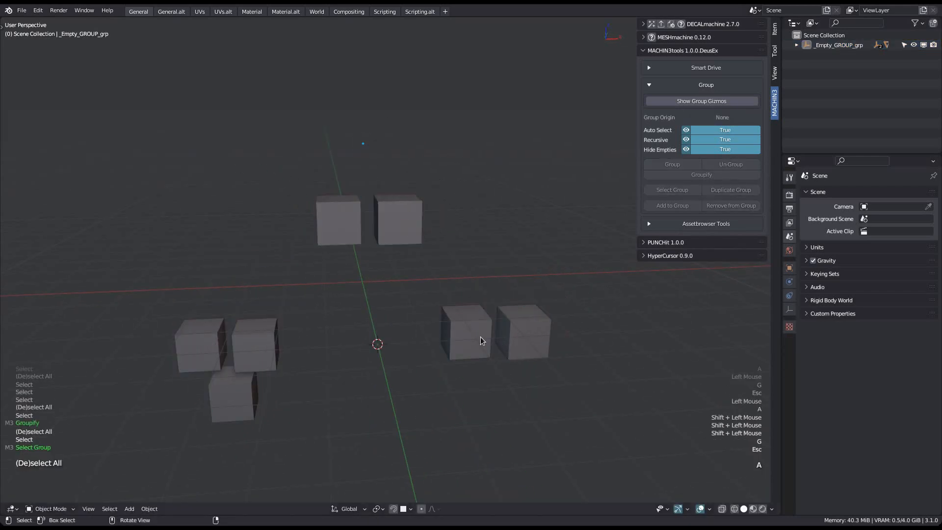
{"action": "left_click", "coordinate": [477, 332], "text": "shift"}
{"action": "mouse_move", "coordinate": [402, 240]}
{"action": "middle_mouse_down"}
{"action": "mouse_move", "coordinate": [388, 251]}
{"action": "mouse_move", "coordinate": [403, 214]}
{"action": "mouse_move", "coordinate": [373, 245]}
{"action": "mouse_move", "coordinate": [400, 236]}
{"action": "mouse_move", "coordinate": [398, 254]}
{"action": "middle_mouse_up"}
{"action": "key", "text": "a"}
{"action": "left_click", "coordinate": [393, 228], "text": "shift"}
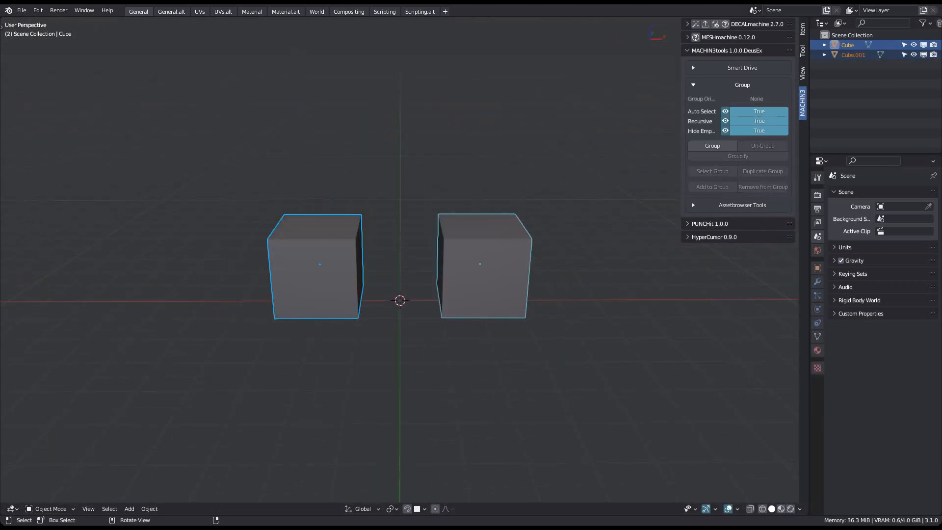
Step: Review the Group preferences and inspect the Group entry in the object context menu for the two selected cubes
{"action": "key", "text": "alt+Tab"}
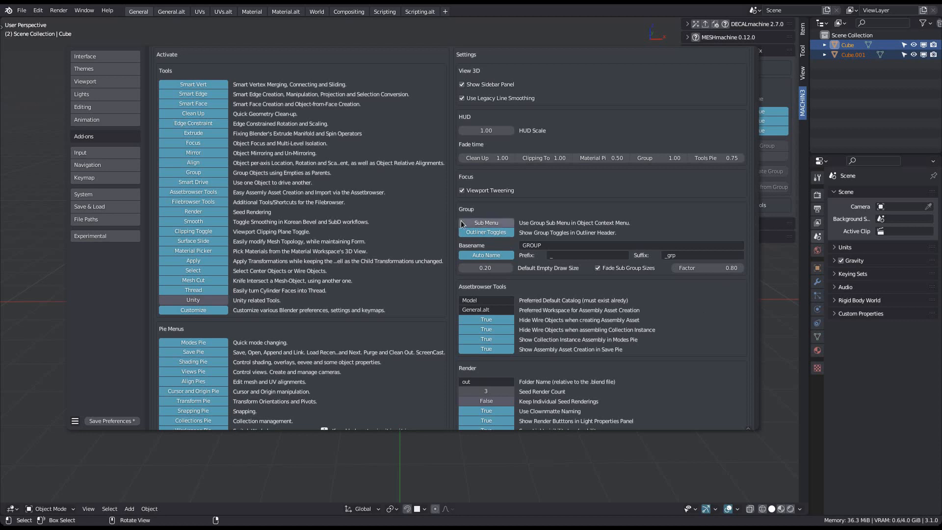
{"action": "left_click", "coordinate": [489, 224]}
{"action": "key", "text": "alt+Tab"}
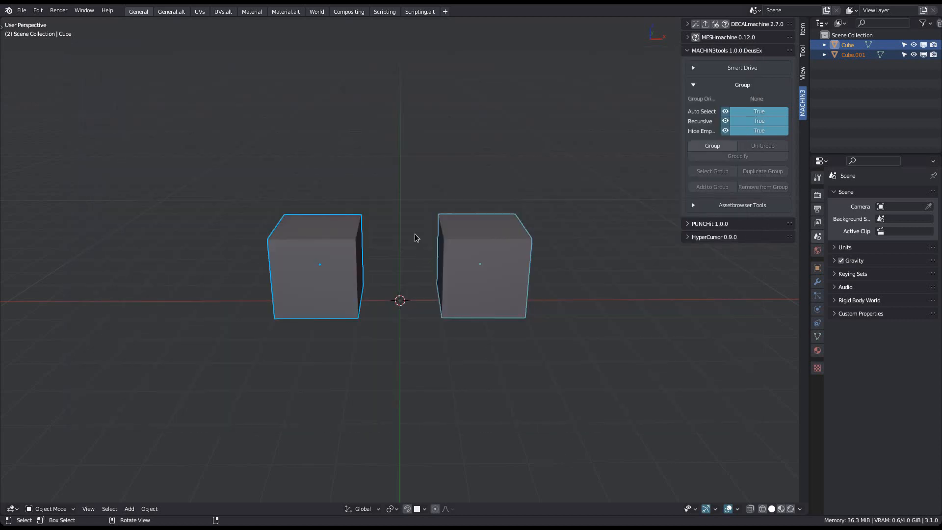
{"action": "right_click", "coordinate": [415, 238]}
{"action": "mouse_move", "coordinate": [415, 238]}
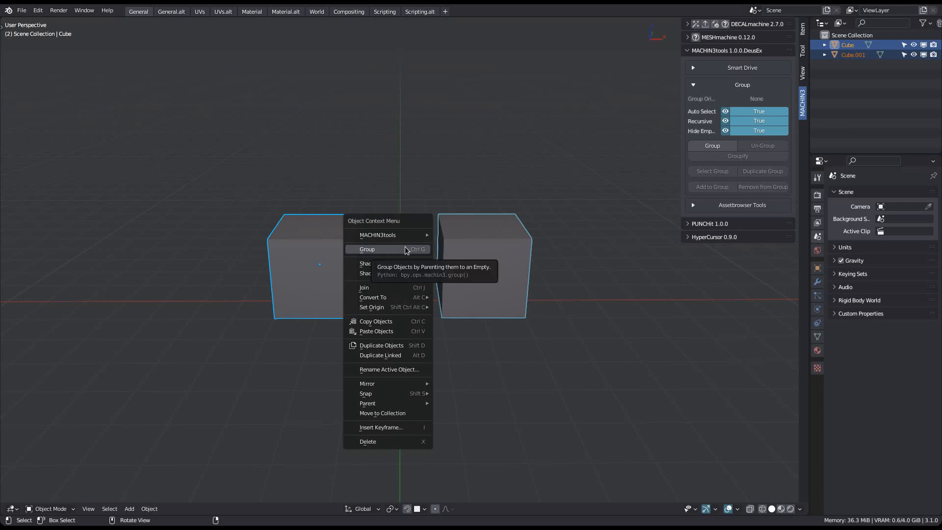
{"action": "key", "text": "Escape"}
Step: Enable the Group Sub Menu preference and inspect the Group sub menu in the object context menu
{"action": "key", "text": "alt+Tab"}
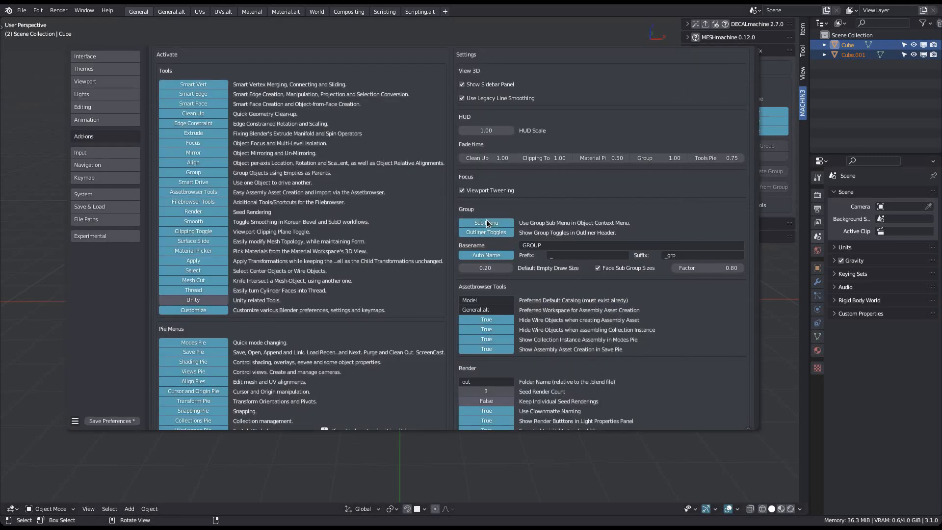
{"action": "right_click", "coordinate": [361, 252]}
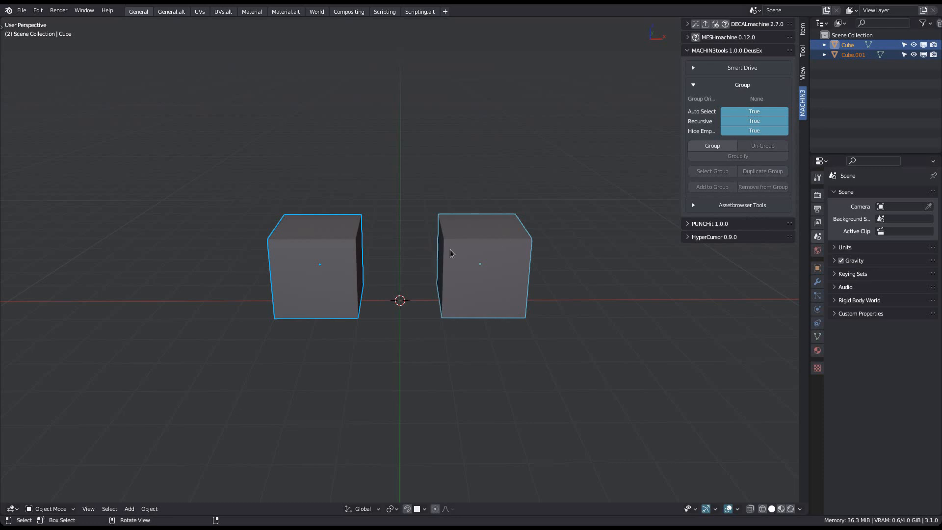
{"action": "right_click", "coordinate": [430, 269]}
{"action": "mouse_move", "coordinate": [430, 272]}
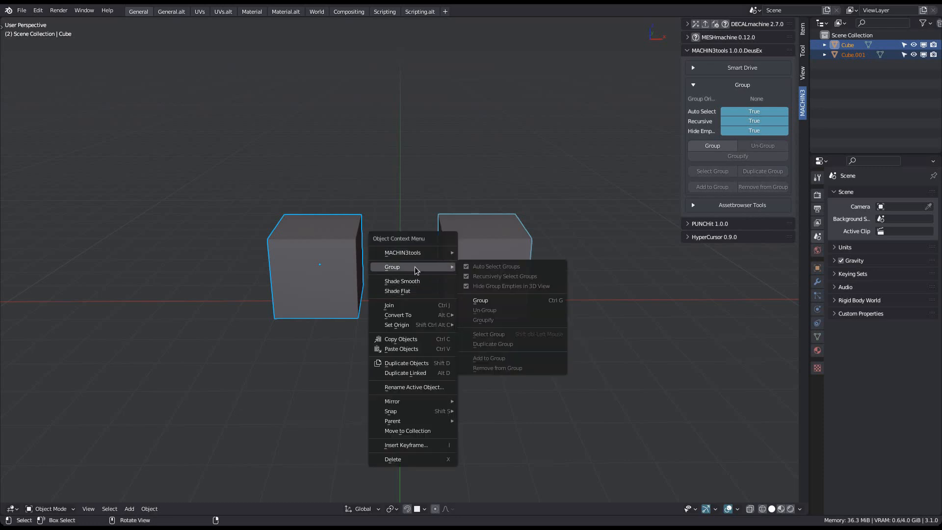
{"action": "key", "text": "Escape"}
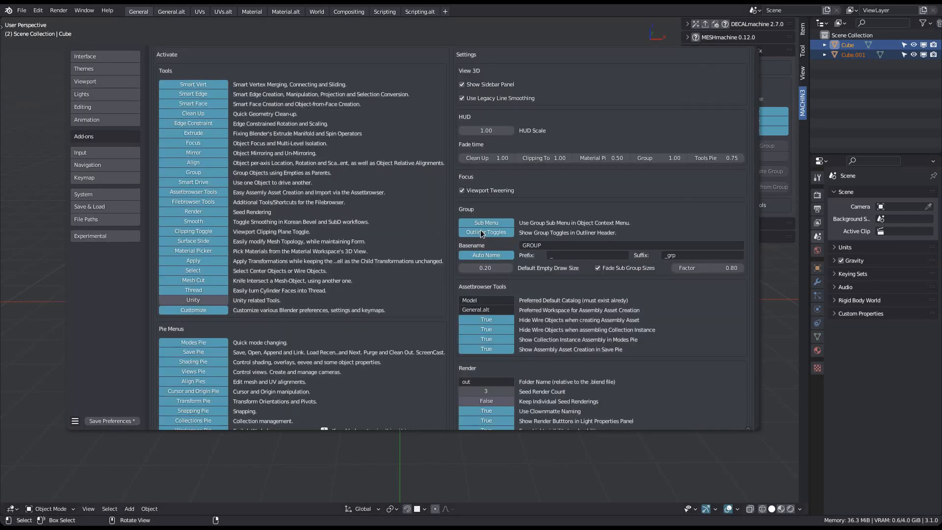
Step: Disable the Group Sub Menu preference and group the two selected cubes
{"action": "left_click", "coordinate": [494, 223]}
{"action": "right_click", "coordinate": [405, 270]}
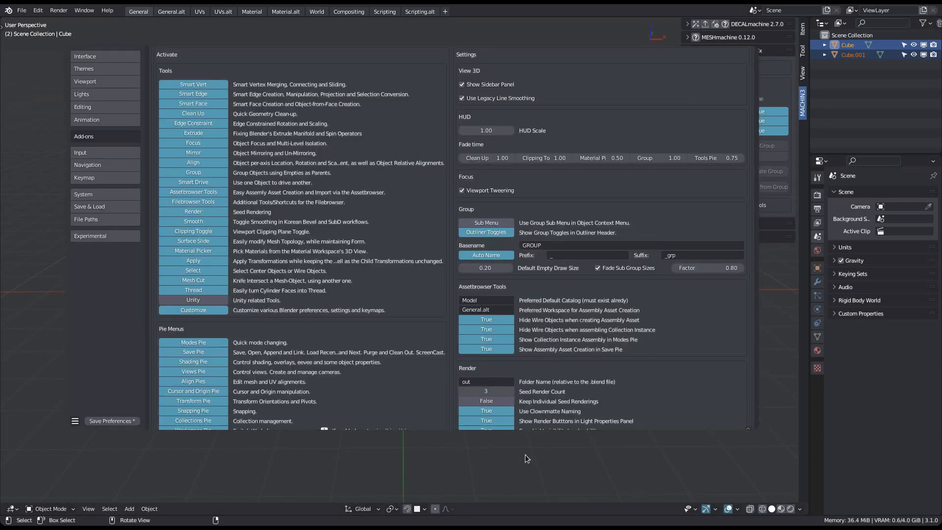
{"action": "key", "text": "ctrl+g"}
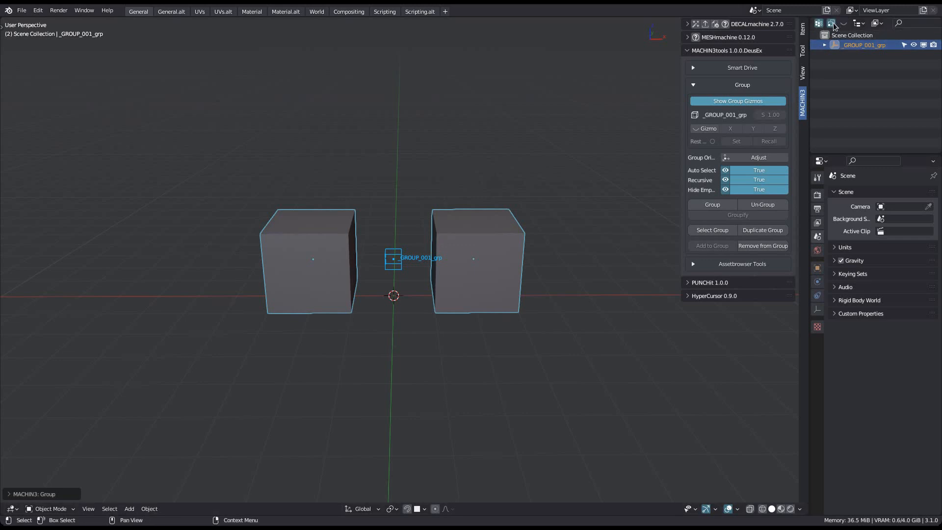
Step: Try the group toggles, switching Hide Empties off and on repeatedly from the outliner header
{"action": "mouse_move", "coordinate": [758, 180]}
{"action": "left_mouse_down"}
{"action": "mouse_move", "coordinate": [758, 193]}
{"action": "mouse_move", "coordinate": [767, 192]}
{"action": "left_mouse_up"}
{"action": "left_click", "coordinate": [762, 169]}
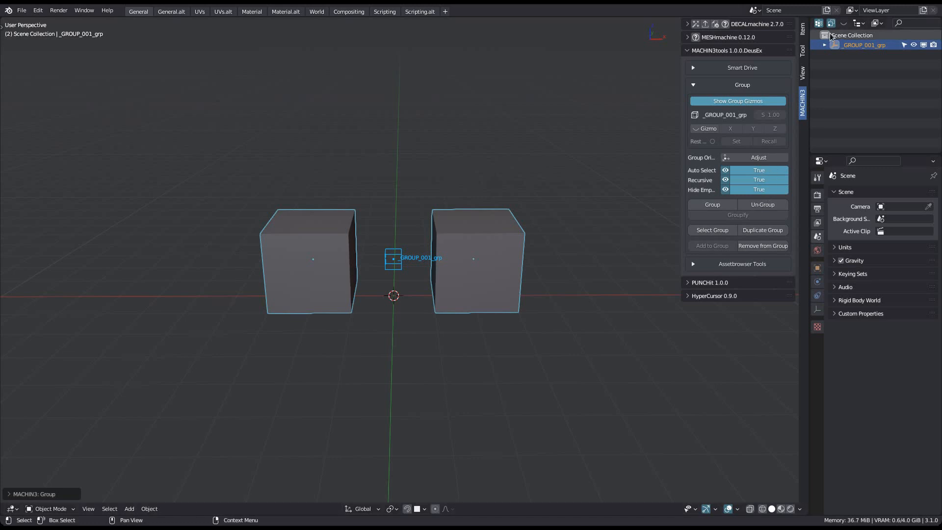
{"action": "left_click", "coordinate": [845, 24]}
{"action": "left_click", "coordinate": [844, 24]}
{"action": "left_click", "coordinate": [845, 24]}
{"action": "left_click", "coordinate": [845, 24]}
{"action": "mouse_move", "coordinate": [491, 193]}
{"action": "middle_mouse_down"}
{"action": "mouse_move", "coordinate": [498, 178]}
{"action": "mouse_move", "coordinate": [477, 194]}
{"action": "middle_mouse_up"}
Step: Switch the Outliner Toggles preference off and back on in the add-on's Group settings
{"action": "left_click", "coordinate": [301, 1]}
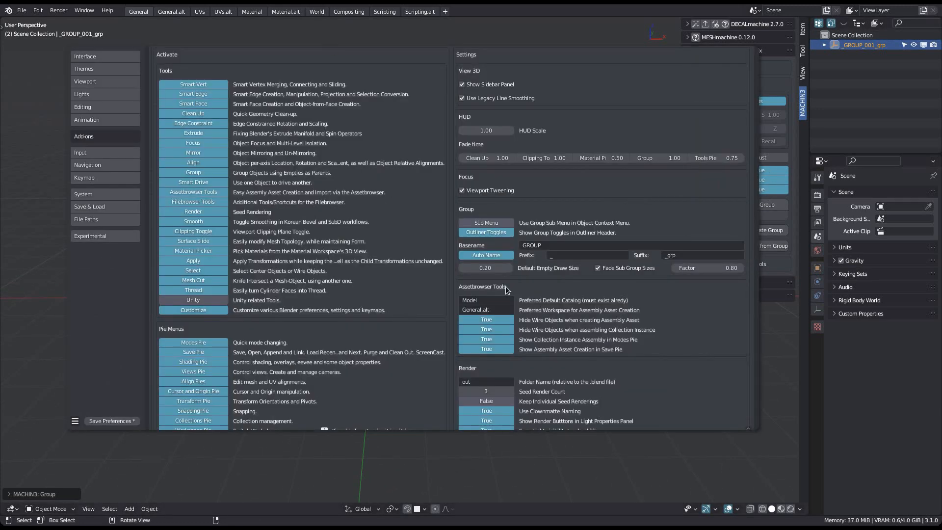
{"action": "left_click", "coordinate": [502, 235]}
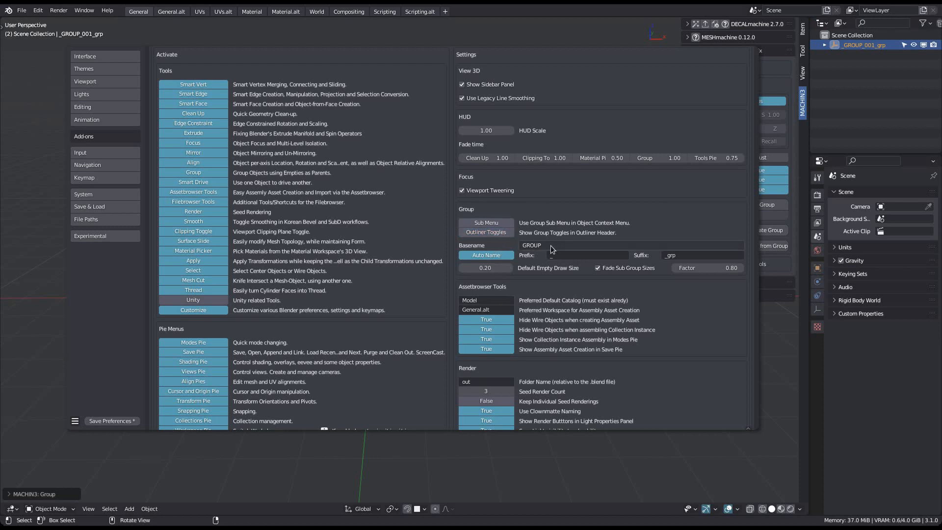
{"action": "left_click", "coordinate": [491, 232]}
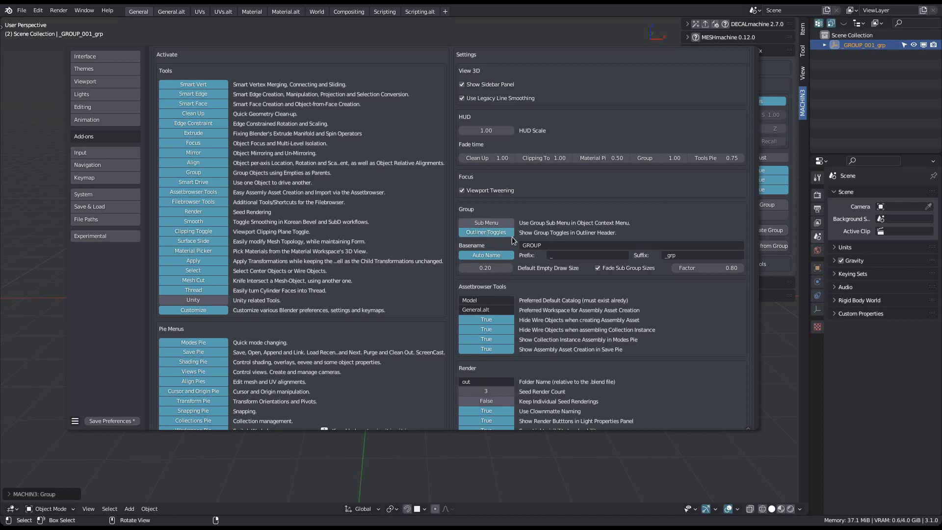
Step: Set the group Basename preference to "Test"
{"action": "left_click", "coordinate": [556, 245]}
{"action": "type", "text": "Tes"}
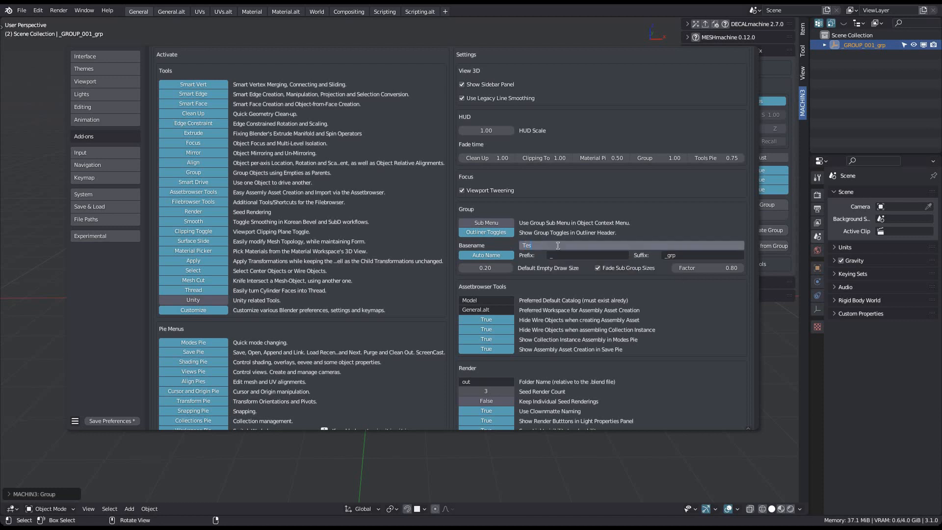
{"action": "type", "text": "t"}
{"action": "key", "text": "Return"}
Step: Remove the existing group and group the two cubes again using the new basename
{"action": "middle_click_drag", "start_coordinate": [517, 494], "coordinate": [452, 267]}
{"action": "right_click", "coordinate": [437, 255]}
{"action": "key", "text": "x"}
{"action": "key", "text": "ctrl+g"}
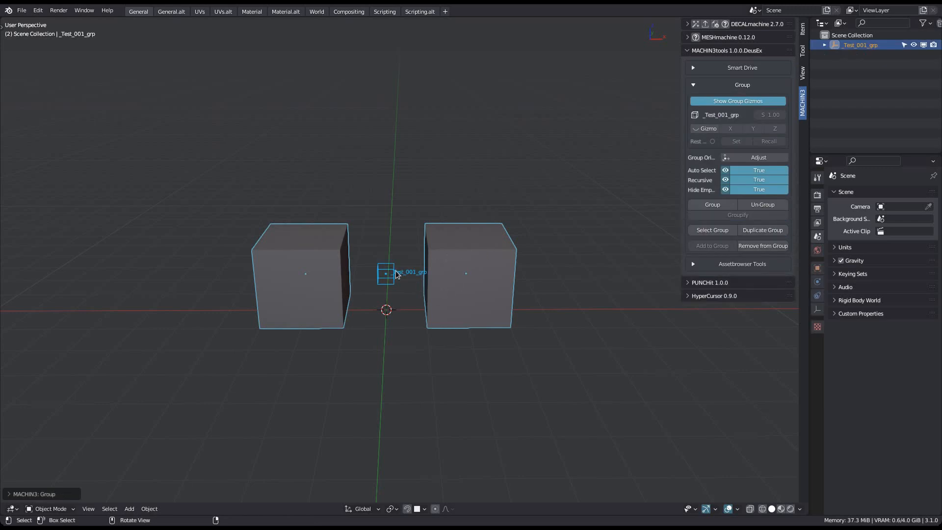
{"action": "middle_click_drag", "start_coordinate": [405, 225], "coordinate": [415, 215], "text": "shift"}
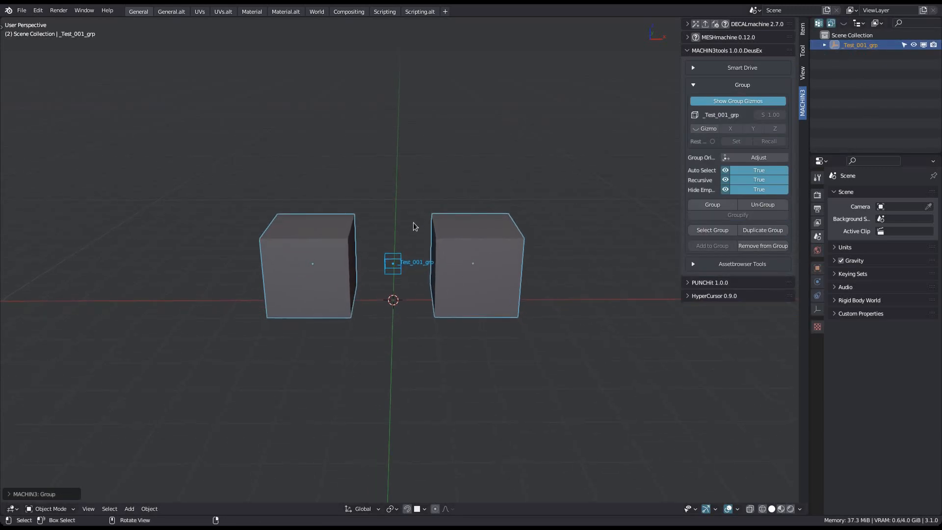
Step: Reopen the Group preferences and disable Auto Name
{"action": "left_click", "coordinate": [286, 2]}
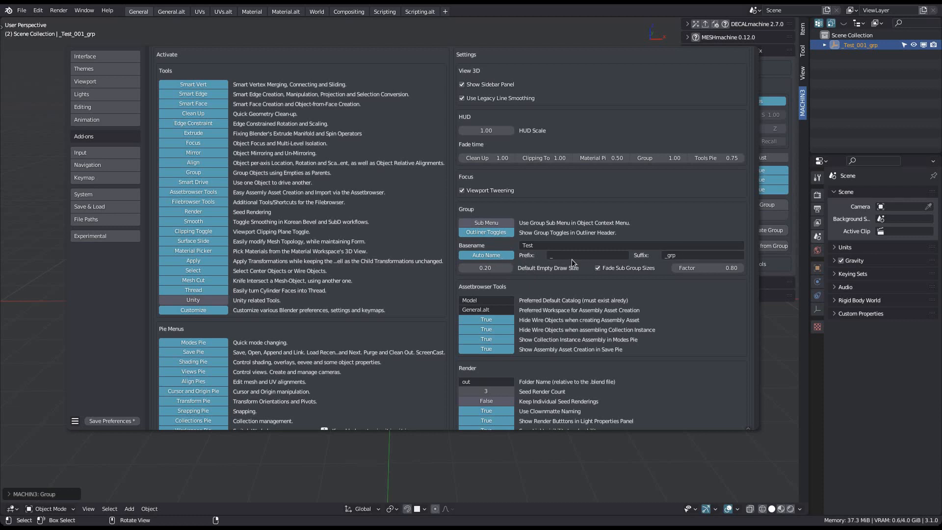
{"action": "left_click", "coordinate": [509, 255]}
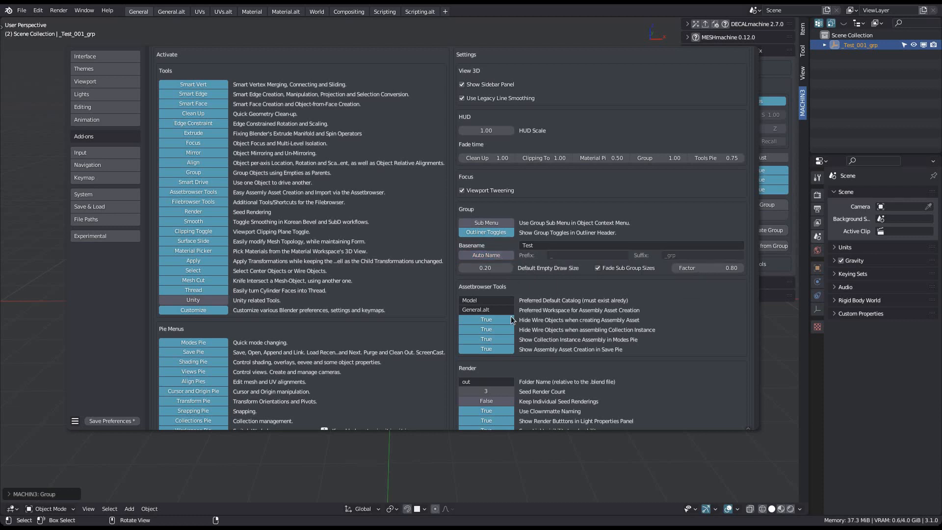
Step: Return to the viewport and rename the active group as TestGroup
{"action": "left_click", "coordinate": [497, 455]}
{"action": "middle_click_drag", "start_coordinate": [519, 346], "coordinate": [514, 352], "text": "shift"}
{"action": "right_click", "coordinate": [425, 254]}
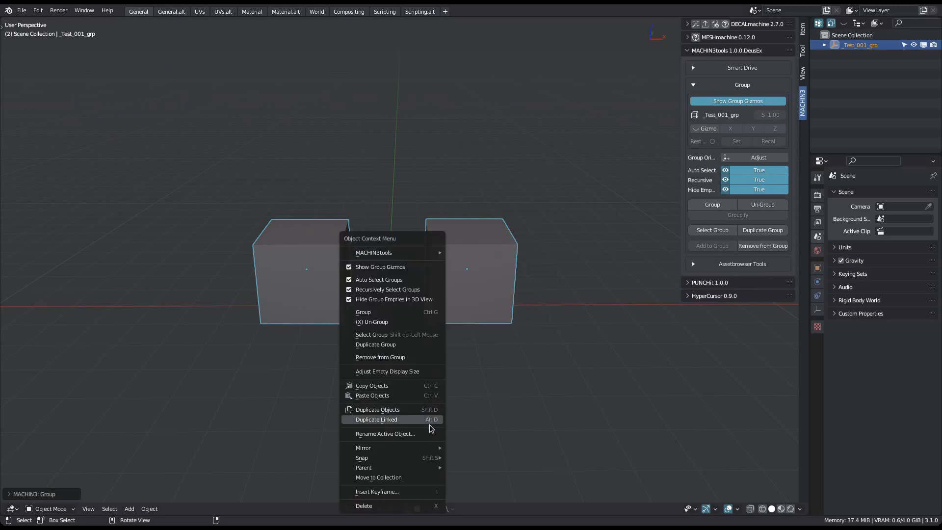
{"action": "left_click", "coordinate": [397, 434]}
{"action": "type", "text": "Te"}
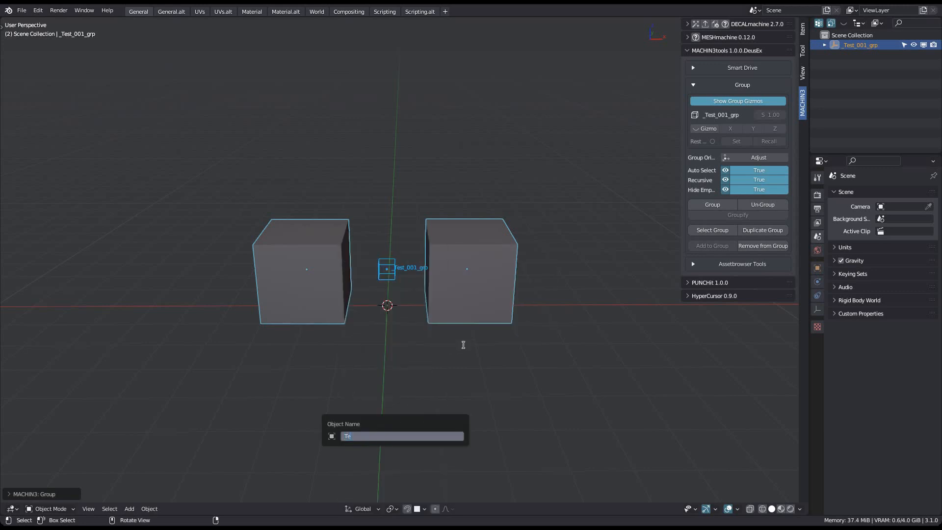
{"action": "type", "text": "stGrou"}
{"action": "key", "text": "Return"}
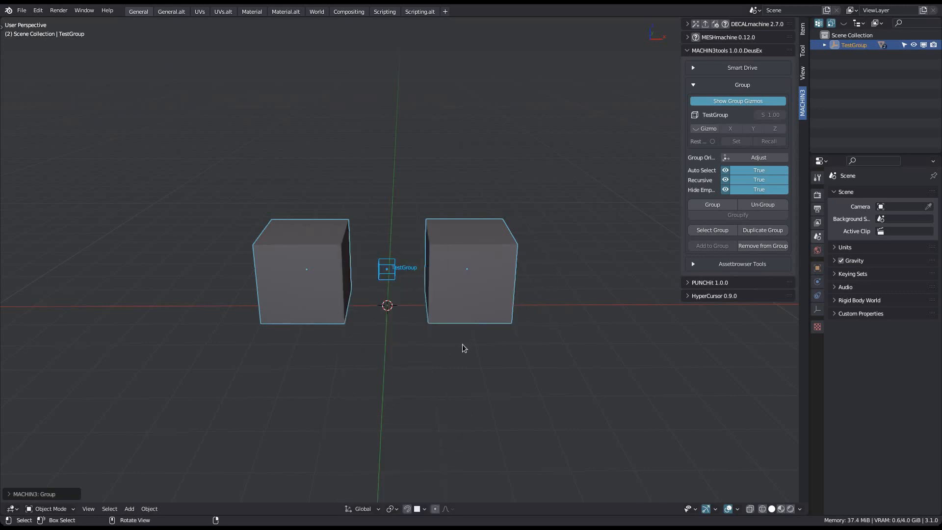
Step: Re-enable Auto Name in the add-on's Group preferences and return to the viewport
{"action": "middle_click_drag", "start_coordinate": [412, 225], "coordinate": [391, 261], "text": "shift"}
{"action": "key", "text": "alt+Tab"}
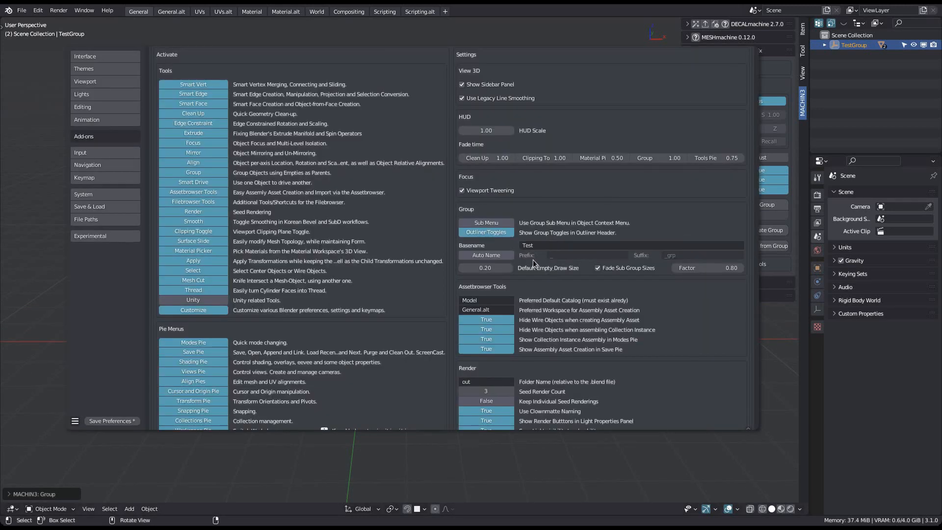
{"action": "left_click", "coordinate": [500, 254]}
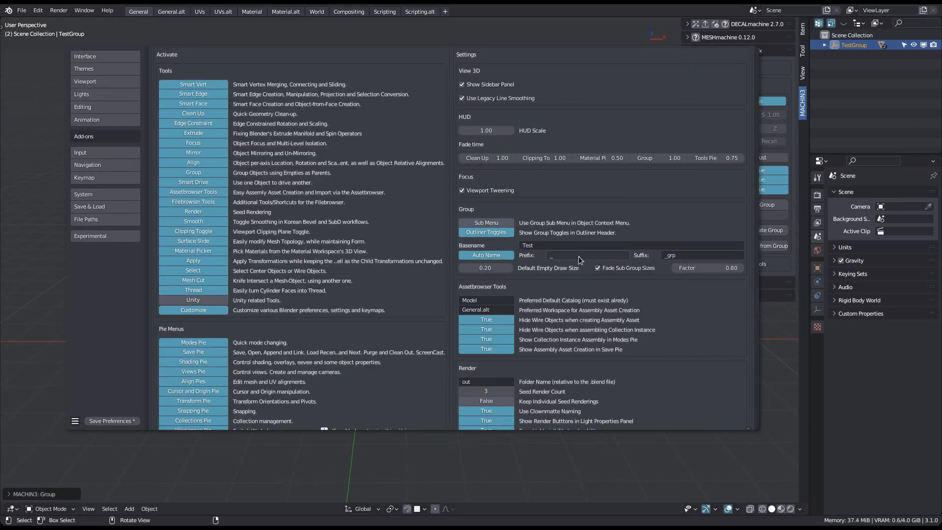
{"action": "key", "text": "alt+Tab"}
Step: Rename the active group as TestGroup again with Auto Name enabled
{"action": "right_click", "coordinate": [451, 283]}
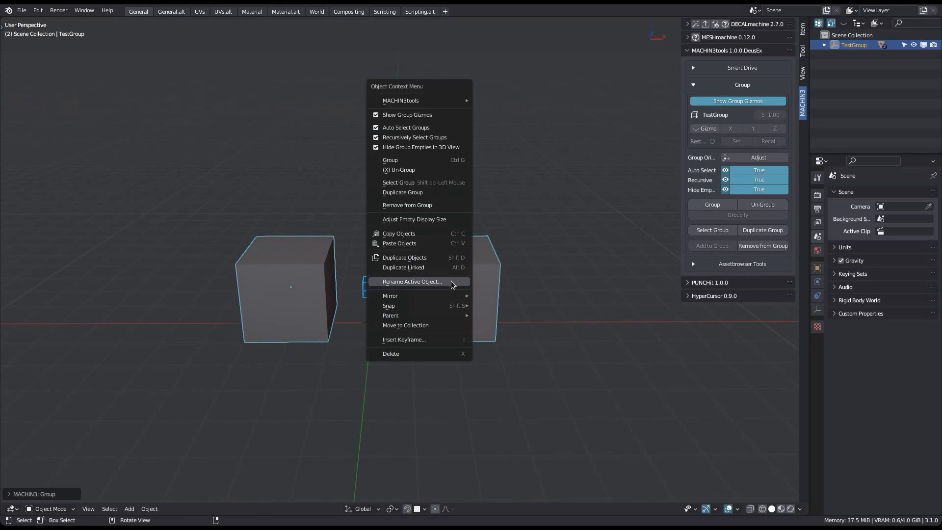
{"action": "left_click", "coordinate": [452, 280]}
{"action": "type", "text": "TestGr"}
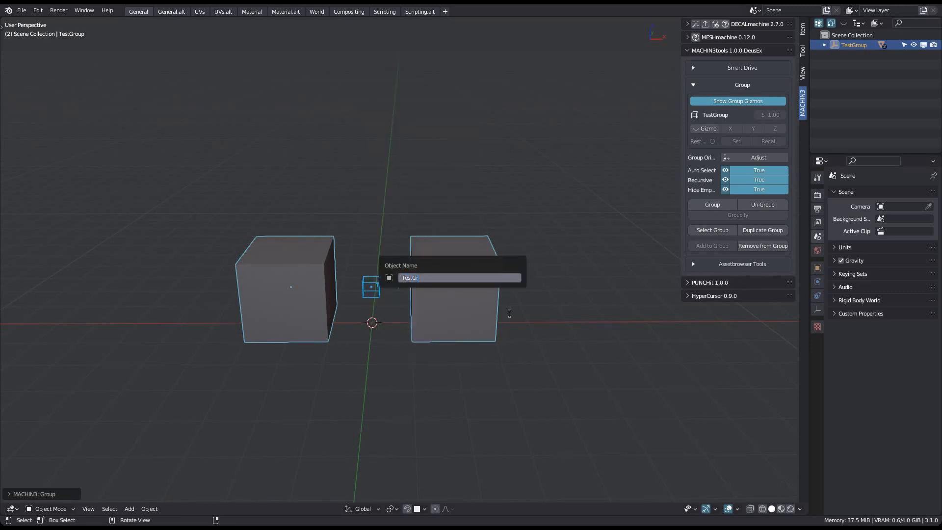
{"action": "key", "text": "Return"}
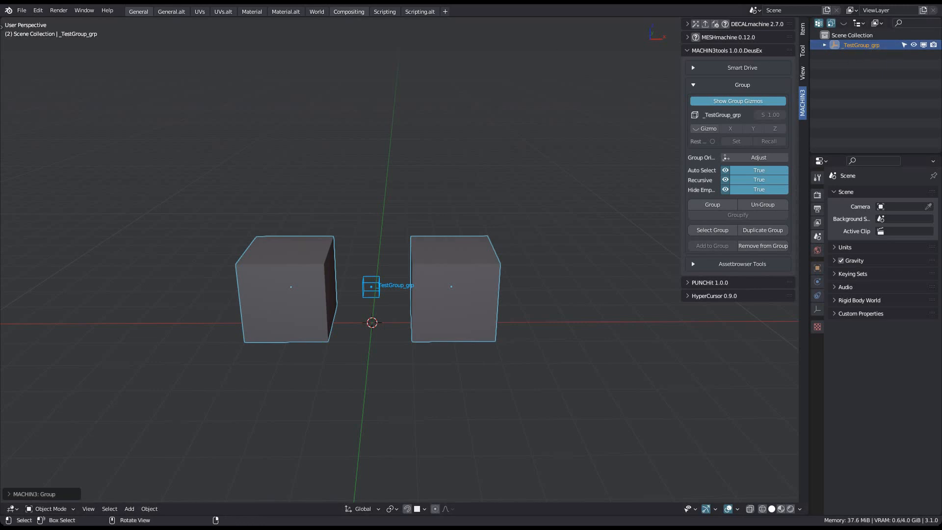
Step: Check the empty size options in the Group preferences and ungroup the two cubes
{"action": "key", "text": "alt+Tab"}
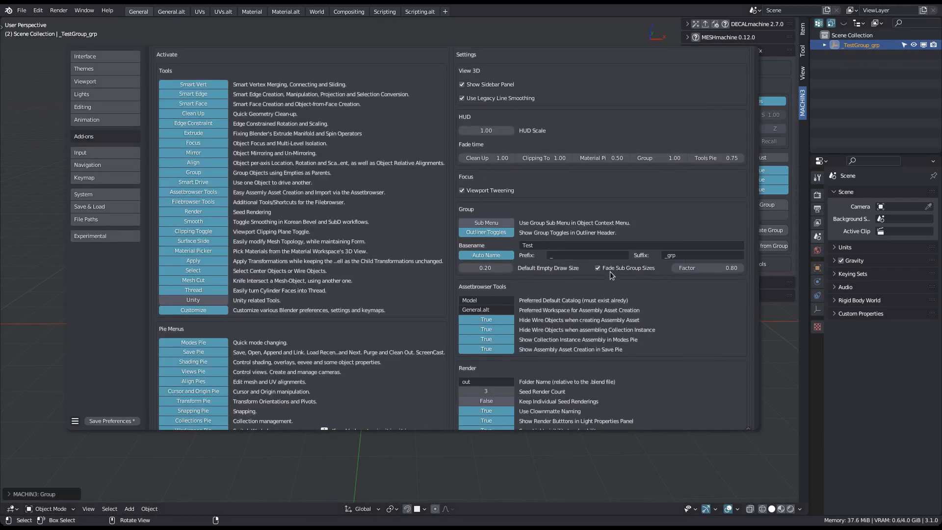
{"action": "key", "text": "alt+Tab"}
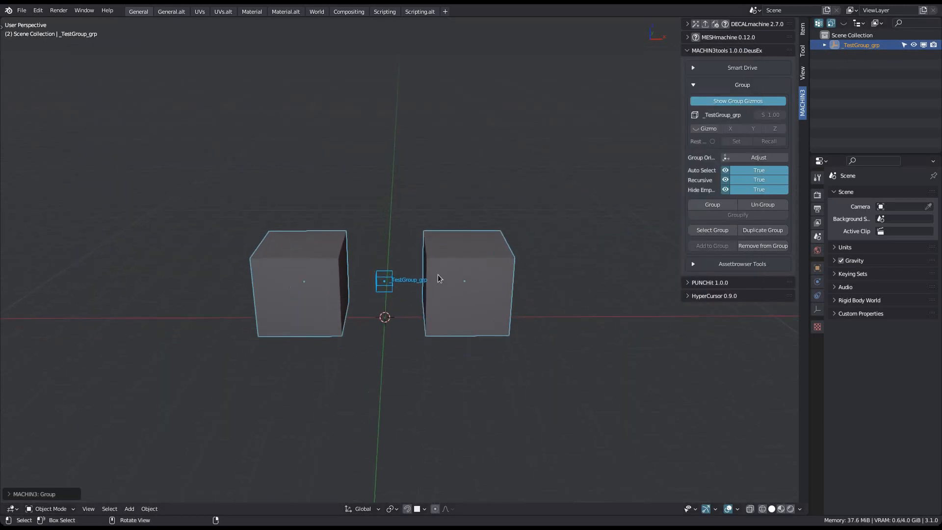
{"action": "right_click", "coordinate": [438, 275]}
{"action": "left_click", "coordinate": [440, 275]}
Step: Set the Default Empty Draw Size preference to 1 and group the two cubes
{"action": "key", "text": "alt+Tab"}
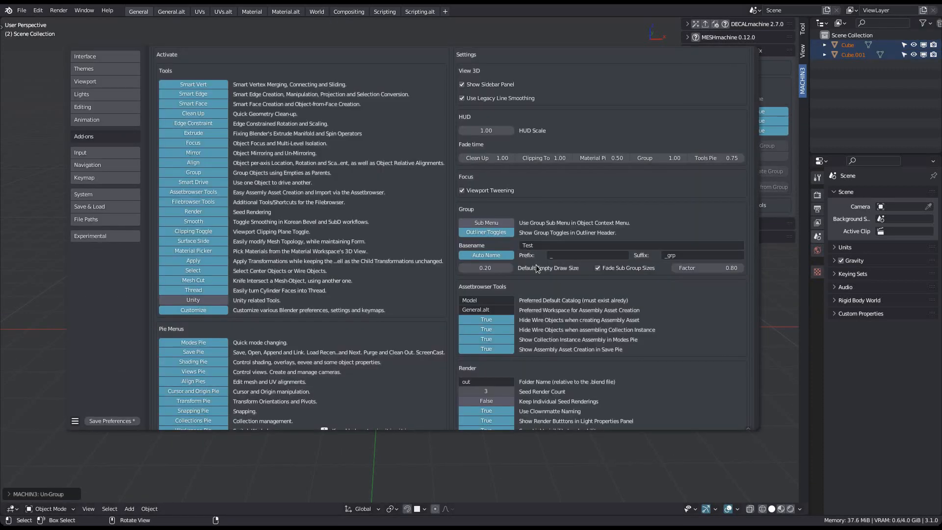
{"action": "left_click", "coordinate": [492, 274]}
{"action": "type", "text": "1"}
{"action": "key", "text": "Return"}
{"action": "key", "text": "alt+Tab"}
{"action": "key", "text": "ctrl+g"}
Step: Ungroup the two cubes that use the large group empty
{"action": "mouse_move", "coordinate": [455, 293]}
{"action": "middle_mouse_down"}
{"action": "mouse_move", "coordinate": [466, 293]}
{"action": "mouse_move", "coordinate": [454, 289]}
{"action": "mouse_move", "coordinate": [456, 277]}
{"action": "middle_mouse_up"}
{"action": "right_click", "coordinate": [454, 289]}
{"action": "key", "text": "x"}
Step: Set the Default Empty Draw Size back to 0.2 and disable Fade Sub Group Sizes
{"action": "key", "text": "alt+Tab"}
{"action": "left_click", "coordinate": [499, 268]}
{"action": "type", "text": "0.2"}
{"action": "key", "text": "Return"}
{"action": "left_click", "coordinate": [611, 269]}
Step: Turn on the Screen Cast display in the viewport
{"action": "middle_click_drag", "start_coordinate": [495, 437], "coordinate": [453, 373]}
{"action": "middle_click_drag", "start_coordinate": [441, 317], "coordinate": [453, 295], "text": "shift"}
{"action": "key", "text": "ctrl+s"}
{"action": "left_click", "coordinate": [451, 301]}
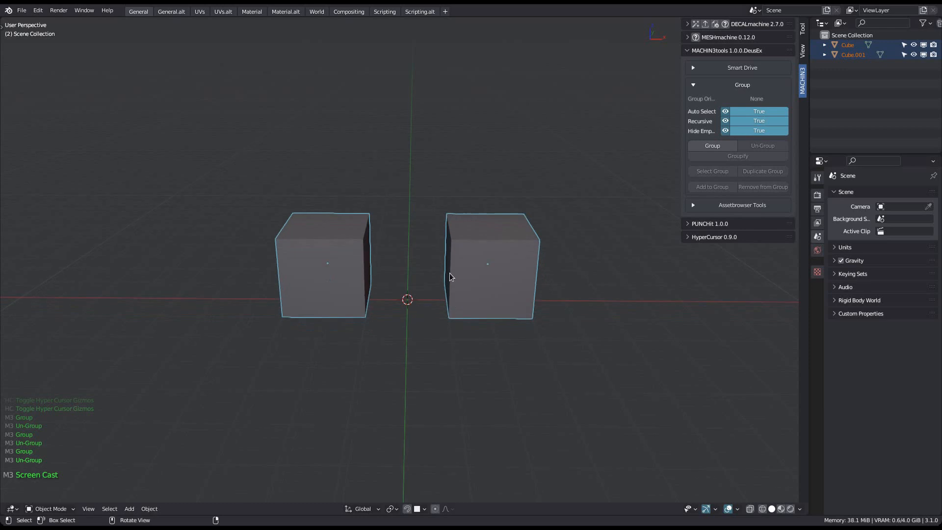
Step: Group the two cubes and move the group up, away from the 3D cursor
{"action": "key", "text": "ctrl+g"}
{"action": "scroll", "coordinate": [461, 260], "scroll_direction": "down", "scroll_amount": 2}
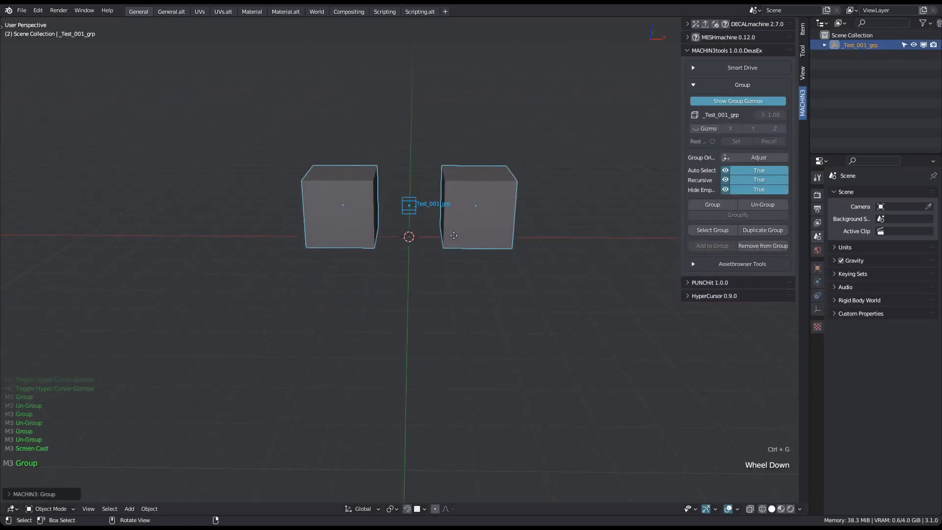
{"action": "key", "text": "g"}
{"action": "left_click", "coordinate": [431, 78]}
Step: Duplicate one grouped cube twice below the group and group the two copies as a nested sub group
{"action": "key", "text": "a"}
{"action": "left_click", "coordinate": [441, 107]}
{"action": "key", "text": "shift+d"}
{"action": "left_click", "coordinate": [438, 201]}
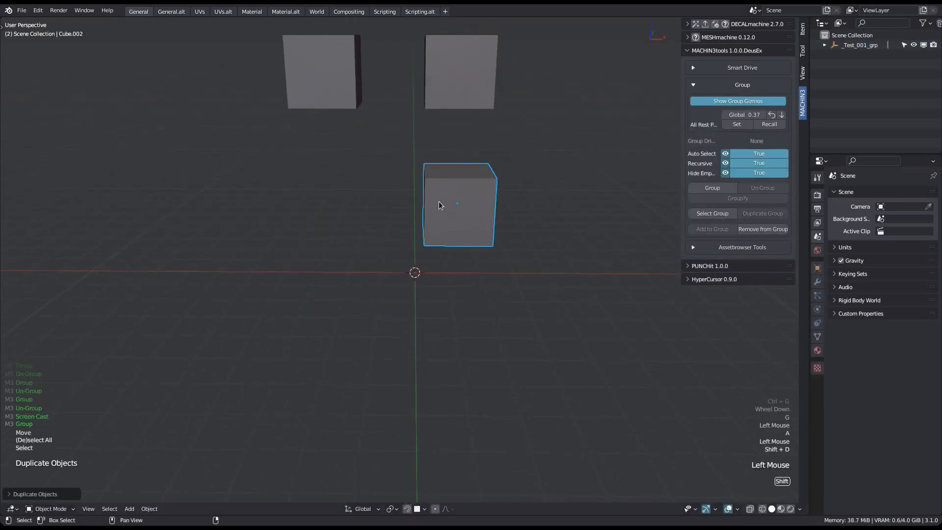
{"action": "key", "text": "shift+d"}
{"action": "left_click", "coordinate": [534, 200]}
{"action": "left_click", "coordinate": [486, 204], "text": "shift"}
{"action": "key", "text": "ctrl+g"}
{"action": "middle_click_drag", "start_coordinate": [486, 205], "coordinate": [489, 238], "text": "shift"}
{"action": "key", "text": "a"}
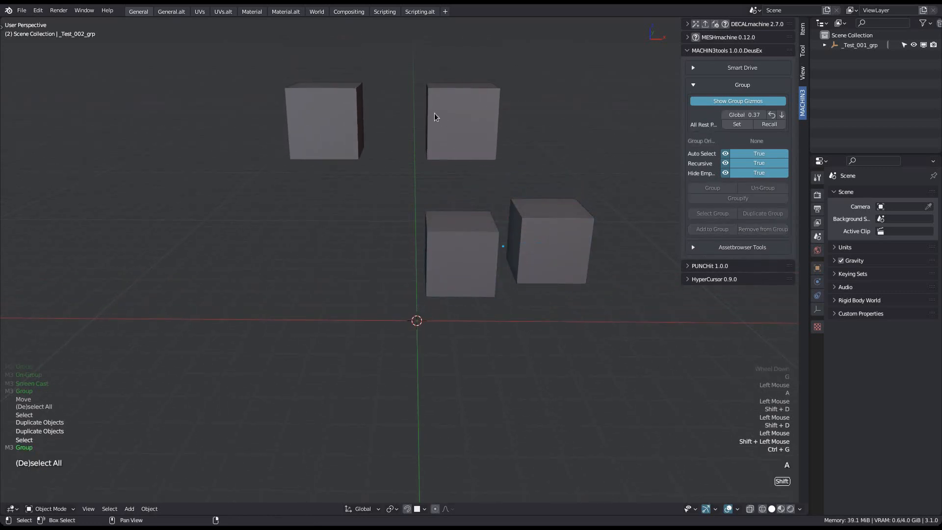
{"action": "left_click", "coordinate": [435, 113], "text": "shift"}
{"action": "key", "text": "a"}
Step: Duplicate the two cubes of the sub group lower down and group the copies as a third level
{"action": "left_click", "coordinate": [473, 258]}
{"action": "left_click", "coordinate": [544, 245], "text": "shift"}
{"action": "middle_click_drag", "start_coordinate": [545, 245], "coordinate": [465, 186], "text": "shift"}
{"action": "key", "text": "shift+d"}
{"action": "left_click", "coordinate": [551, 309]}
{"action": "key", "text": "ctrl+g"}
Step: Select the groups at different hierarchy levels to compare the draw sizes of their empties
{"action": "key", "text": "a"}
{"action": "left_click", "coordinate": [486, 181], "text": "shift"}
{"action": "key", "text": "a"}
{"action": "left_click", "coordinate": [538, 273], "text": "shift"}
{"action": "key", "text": "a"}
{"action": "left_click", "coordinate": [474, 181], "text": "shift"}
{"action": "middle_click_drag", "start_coordinate": [474, 181], "coordinate": [473, 215], "text": "shift"}
{"action": "left_click", "coordinate": [390, 97], "text": "shift"}
{"action": "middle_click_drag", "start_coordinate": [505, 301], "coordinate": [532, 326], "text": "shift"}
Step: Enable Fade Sub Group Sizes in the Group preferences and reselect the top-level group with its sub groups
{"action": "key", "text": "alt+Tab"}
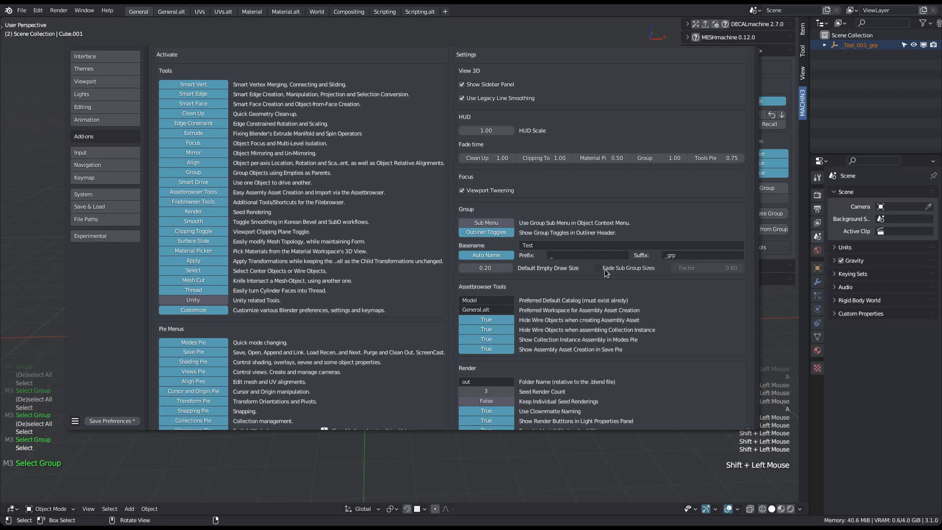
{"action": "left_click", "coordinate": [538, 451]}
{"action": "key", "text": "a"}
{"action": "left_click", "coordinate": [395, 131], "text": "shift"}
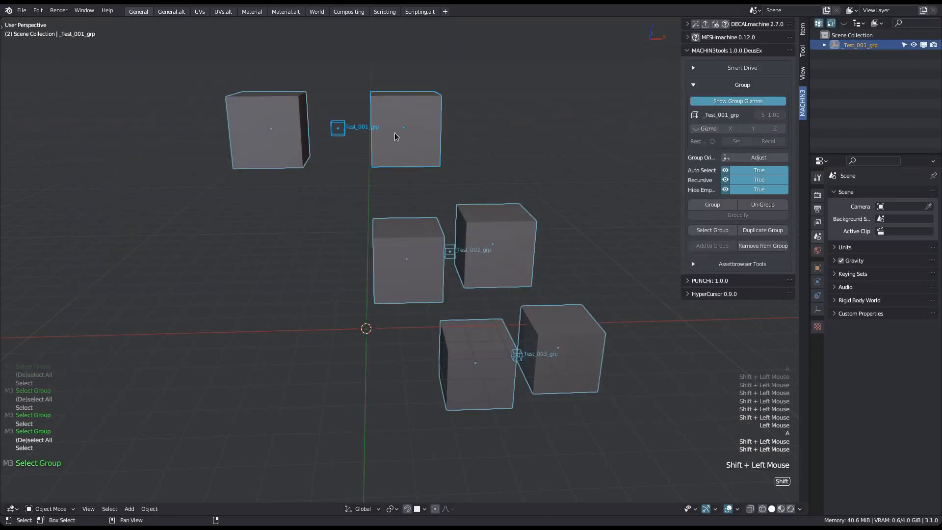
{"action": "middle_click_drag", "start_coordinate": [440, 208], "coordinate": [426, 185]}
Step: Duplicate the two cubes of the third group lower down and group the copies as a fourth level
{"action": "middle_click_drag", "start_coordinate": [597, 386], "coordinate": [523, 301], "text": "shift"}
{"action": "left_click", "coordinate": [517, 297]}
{"action": "left_click", "coordinate": [431, 310], "text": "shift"}
{"action": "key", "text": "shift+d"}
{"action": "left_click", "coordinate": [499, 407]}
{"action": "key", "text": "a"}
{"action": "left_click", "coordinate": [543, 386], "text": "shift"}
{"action": "key", "text": "a"}
{"action": "left_click", "coordinate": [540, 398], "text": "shift"}
{"action": "left_click", "coordinate": [419, 408], "text": "shift"}
{"action": "key", "text": "ctrl+g"}
Step: Select the top-level group recursively to compare the faded empty sizes, and clear the selection
{"action": "key", "text": "a"}
{"action": "middle_click_drag", "start_coordinate": [461, 304], "coordinate": [478, 316]}
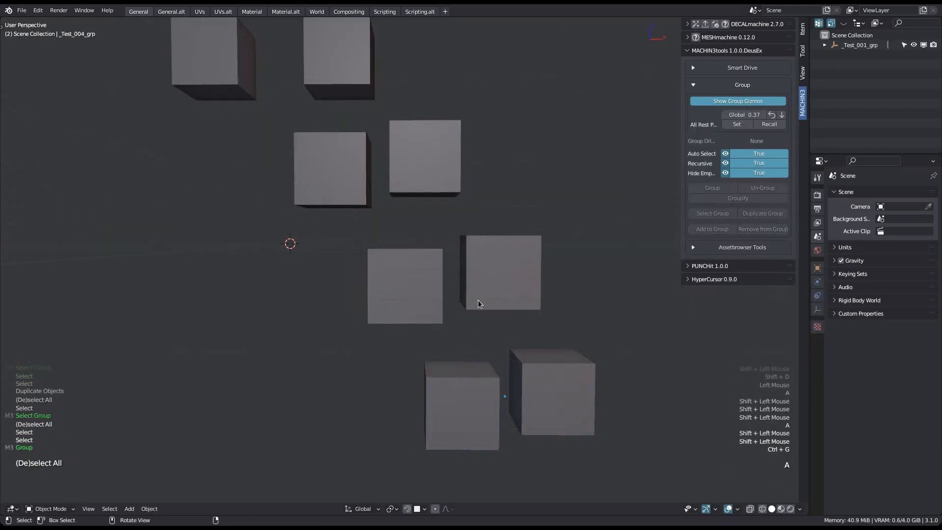
{"action": "middle_click_drag", "start_coordinate": [347, 74], "coordinate": [363, 127], "text": "shift"}
{"action": "double_click", "coordinate": [363, 128], "text": "shift"}
{"action": "scroll", "coordinate": [358, 155], "scroll_direction": "down", "scroll_amount": 1}
{"action": "middle_click_drag", "start_coordinate": [476, 331], "coordinate": [463, 293]}
{"action": "key", "text": "a"}
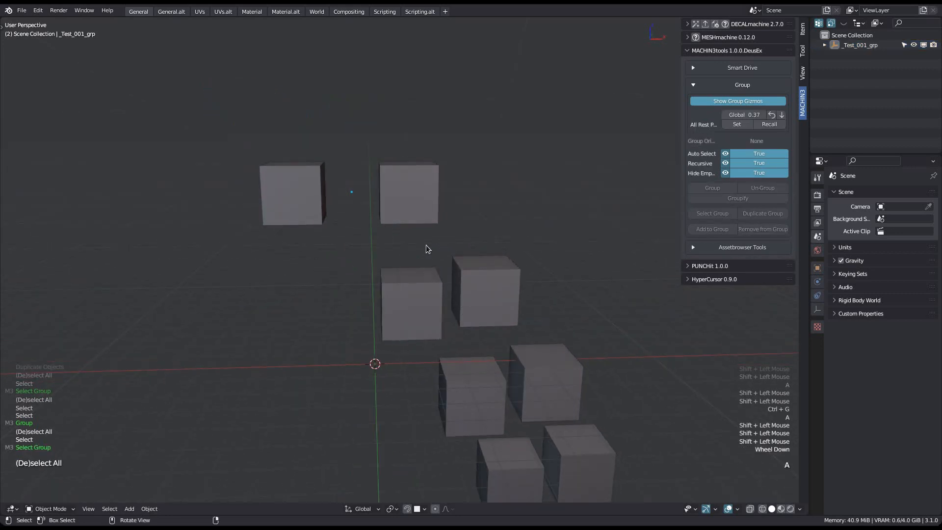
Step: Review the Fade Sub Group Sizes factor in the Group preferences and return to the viewport
{"action": "middle_click_drag", "start_coordinate": [450, 249], "coordinate": [431, 204], "text": "shift"}
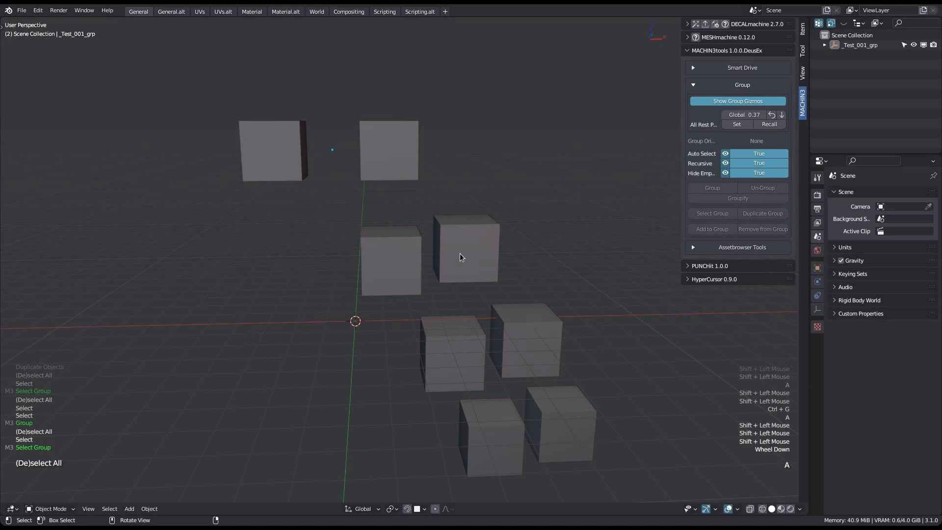
{"action": "left_click_drag", "start_coordinate": [460, 253], "coordinate": [476, 289], "text": "shift"}
{"action": "middle_click_drag", "start_coordinate": [476, 288], "coordinate": [483, 301], "text": "shift"}
{"action": "left_click", "coordinate": [269, 4]}
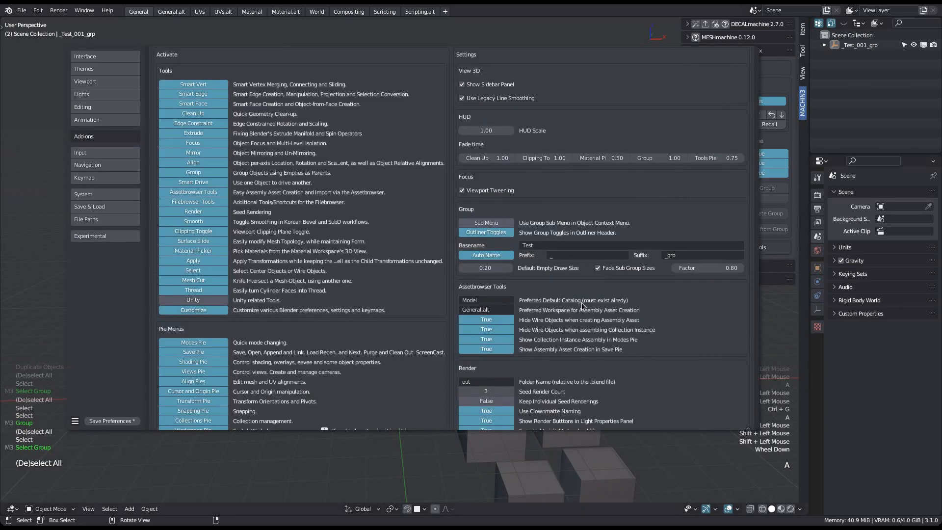
{"action": "left_click", "coordinate": [391, 475]}
Step: Box-select all the nested groups and cubes and delete them
{"action": "scroll", "coordinate": [406, 332], "scroll_direction": "down", "scroll_amount": 3}
{"action": "left_click_drag", "start_coordinate": [260, 135], "coordinate": [563, 450]}
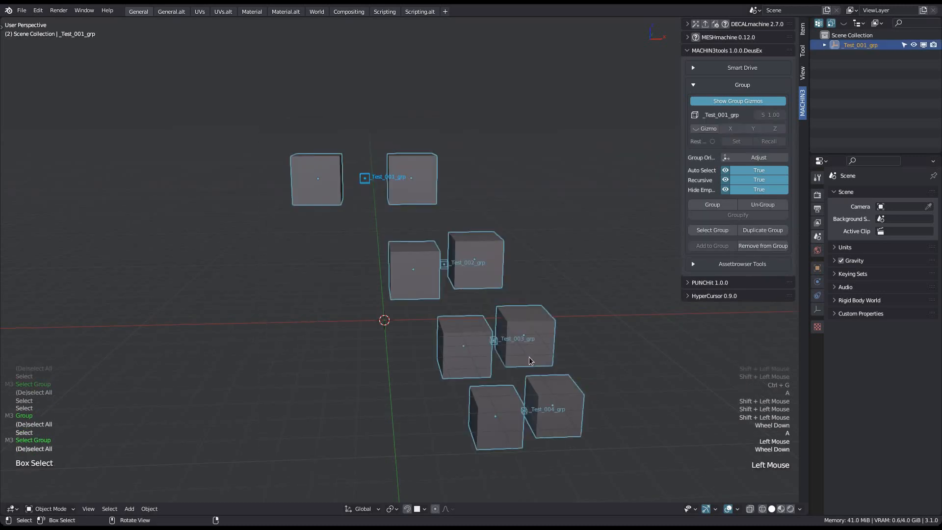
{"action": "key", "text": "x"}
{"action": "middle_click_drag", "start_coordinate": [335, 253], "coordinate": [361, 288], "text": "shift"}
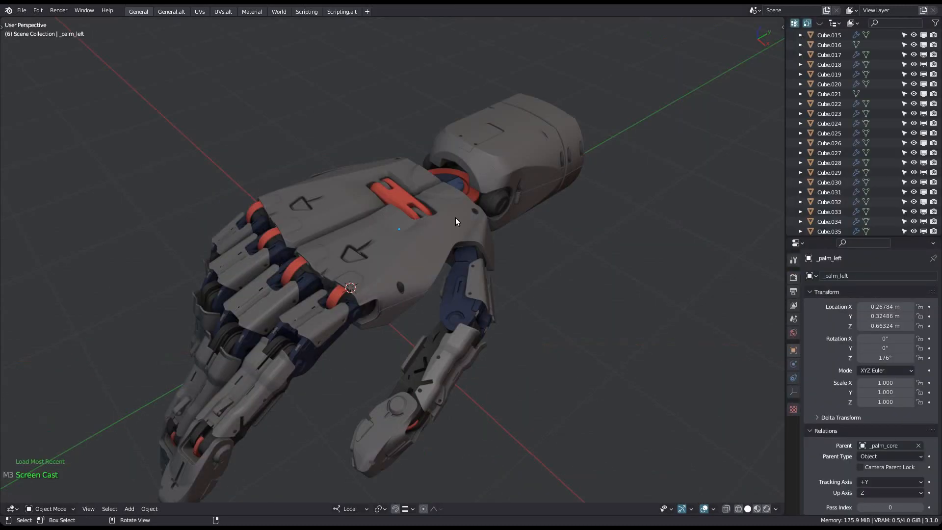
Step: Open the add-on preferences in the robotic hand scene, search for "mach" and expand the MACHIN3tools entry
{"action": "key", "text": "ctrl+alt+u"}
{"action": "left_click", "coordinate": [610, 131]}
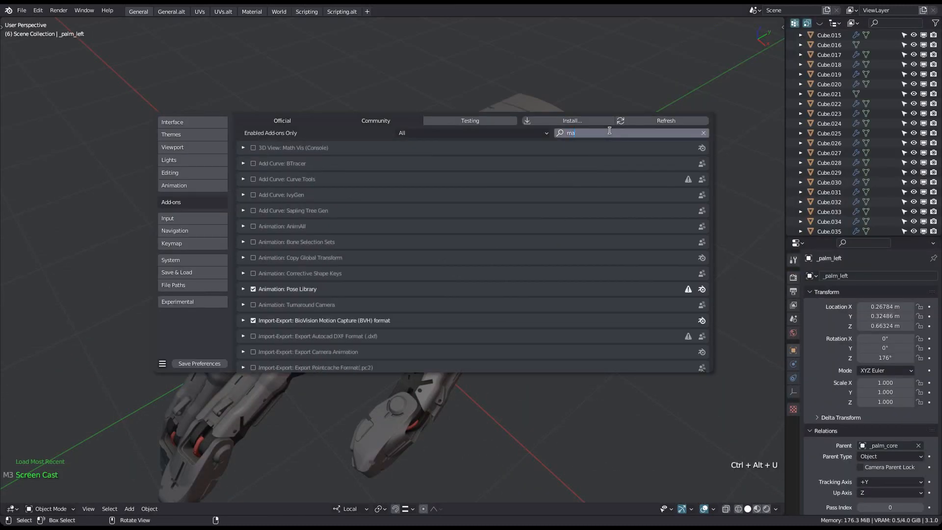
{"action": "type", "text": "mach"}
{"action": "key", "text": "Return"}
{"action": "left_click", "coordinate": [243, 179]}
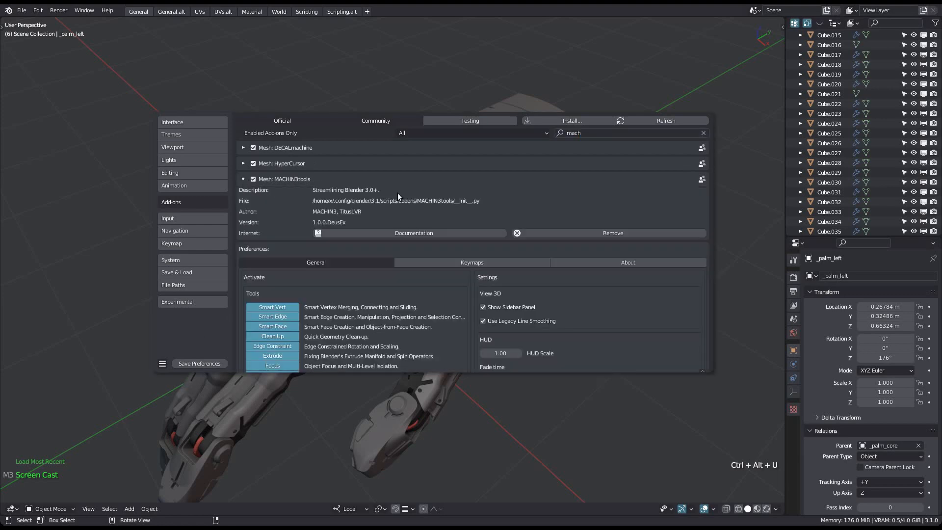
Step: Show the MACHIN3tools keymaps and examine the Group section's shortcuts in a widened preferences window
{"action": "scroll", "coordinate": [397, 192], "scroll_direction": "down", "scroll_amount": 5}
{"action": "scroll", "coordinate": [452, 164], "scroll_direction": "up", "scroll_amount": 2}
{"action": "left_click", "coordinate": [459, 166]}
{"action": "scroll", "coordinate": [388, 262], "scroll_direction": "down", "scroll_amount": 10}
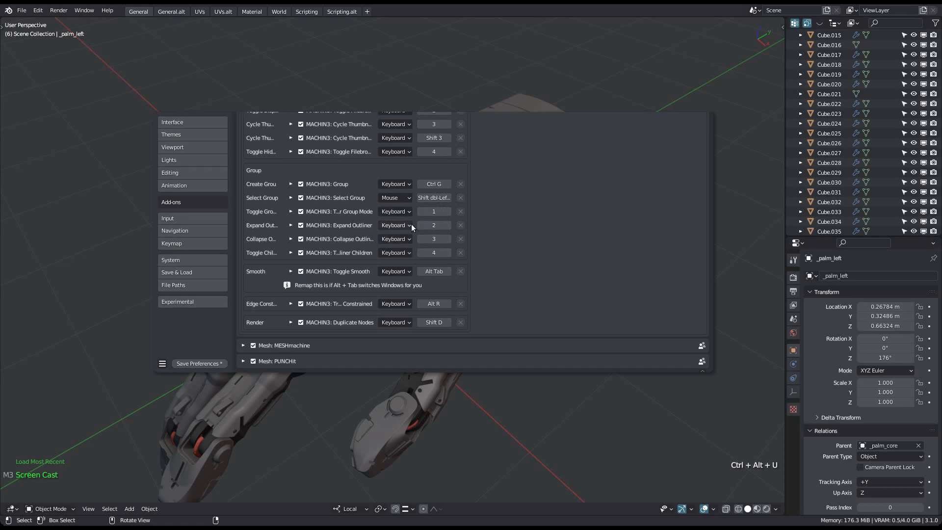
{"action": "left_click_drag", "start_coordinate": [714, 250], "coordinate": [854, 238]}
{"action": "left_click_drag", "start_coordinate": [652, 223], "coordinate": [587, 225], "text": "super"}
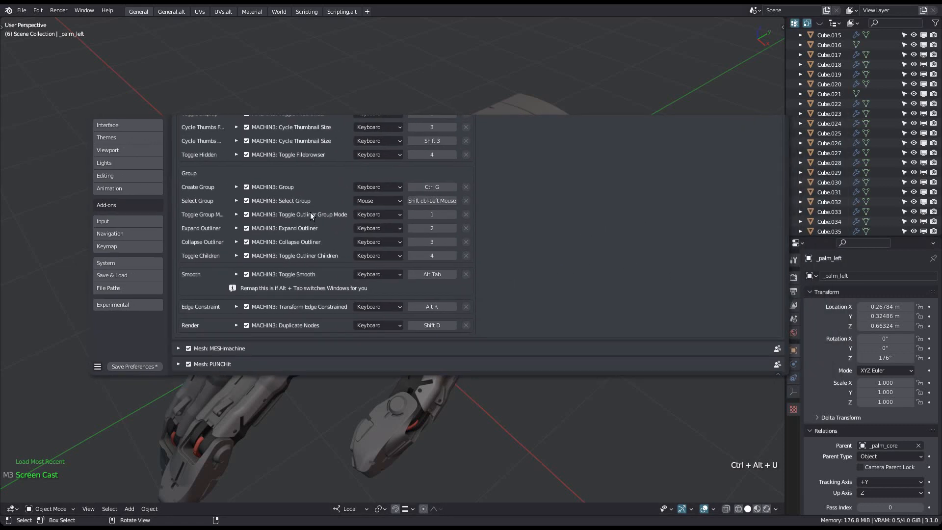
Step: Leave the preferences and make the Outliner taller, showing the start of the object list
{"action": "left_click", "coordinate": [538, 400]}
{"action": "middle_click_drag", "start_coordinate": [581, 277], "coordinate": [567, 280], "text": "shift"}
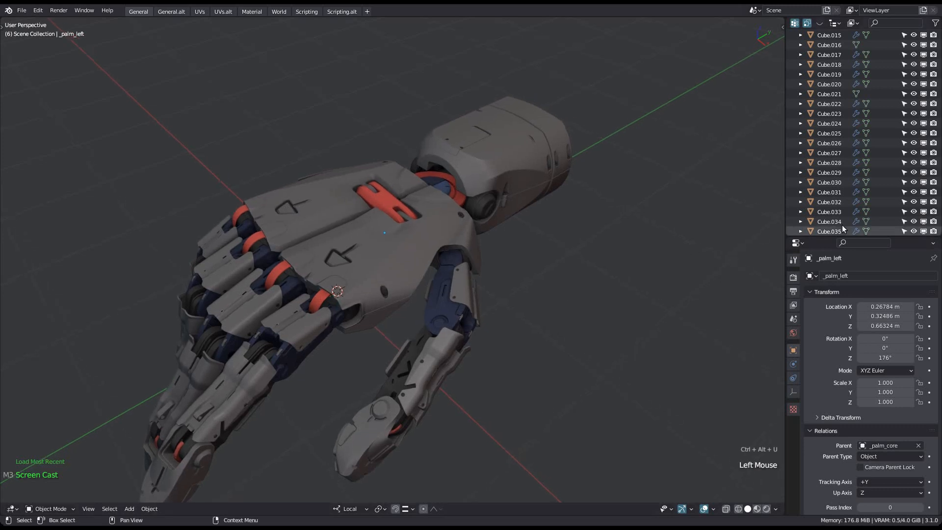
{"action": "left_click_drag", "start_coordinate": [878, 240], "coordinate": [878, 298]}
{"action": "scroll", "coordinate": [874, 208], "scroll_direction": "up", "scroll_amount": 12}
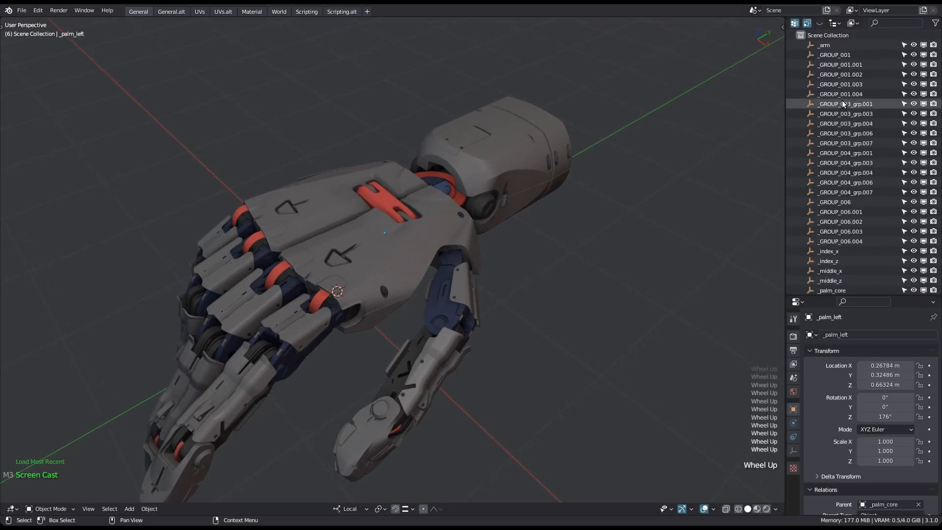
Step: Turn on Outliner Group Mode, expand the _arm hierarchy to the groups inside _palm_right, and widen the Outliner
{"action": "left_click", "coordinate": [842, 103]}
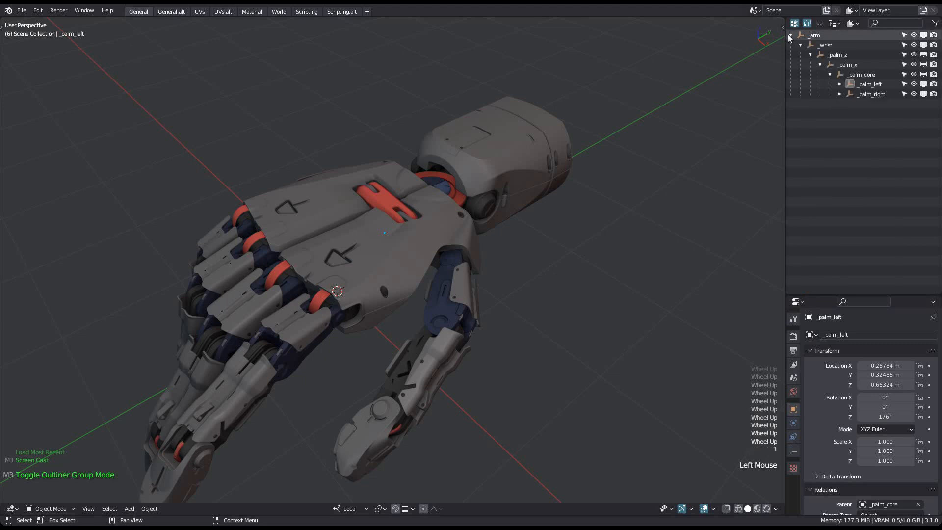
{"action": "left_click", "coordinate": [840, 94]}
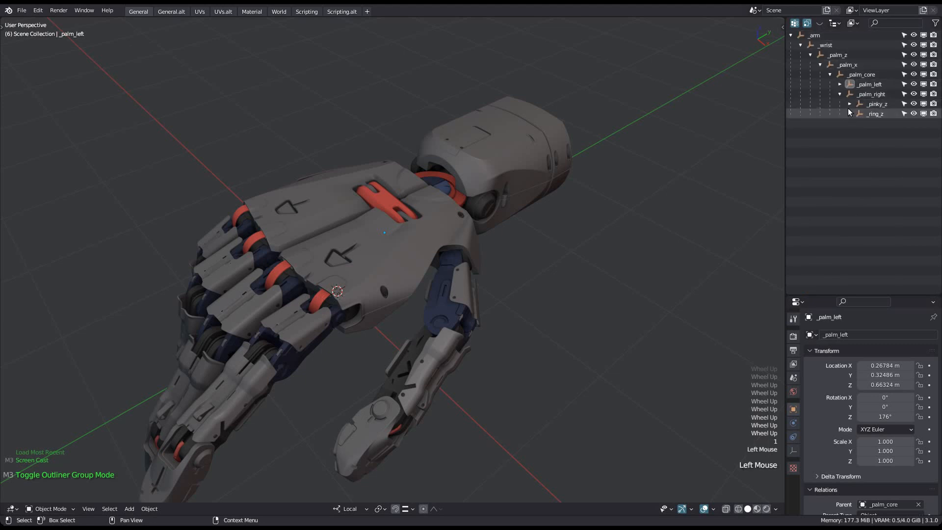
{"action": "left_click", "coordinate": [849, 106]}
{"action": "left_click", "coordinate": [848, 107]}
{"action": "left_click_drag", "start_coordinate": [786, 118], "coordinate": [742, 117]}
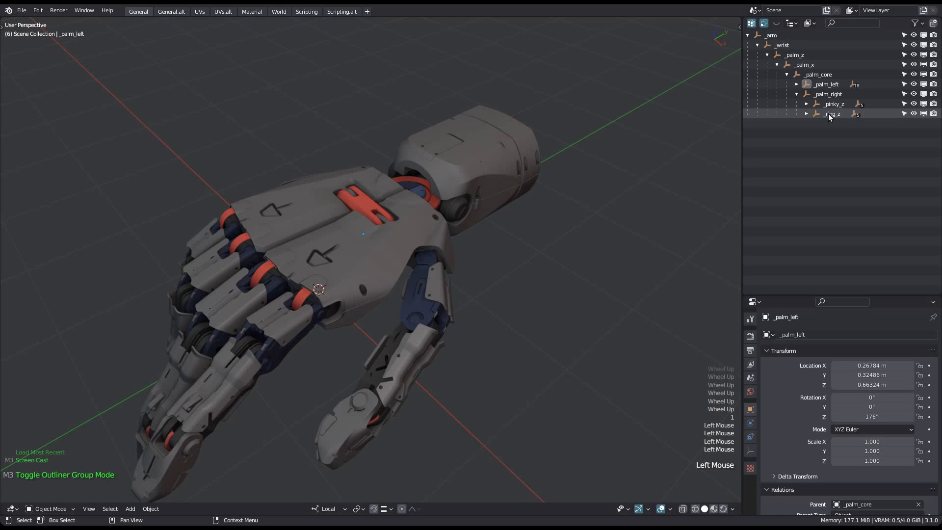
Step: Turn off Outliner Group Mode and look through the full object hierarchy
{"action": "key", "text": "1"}
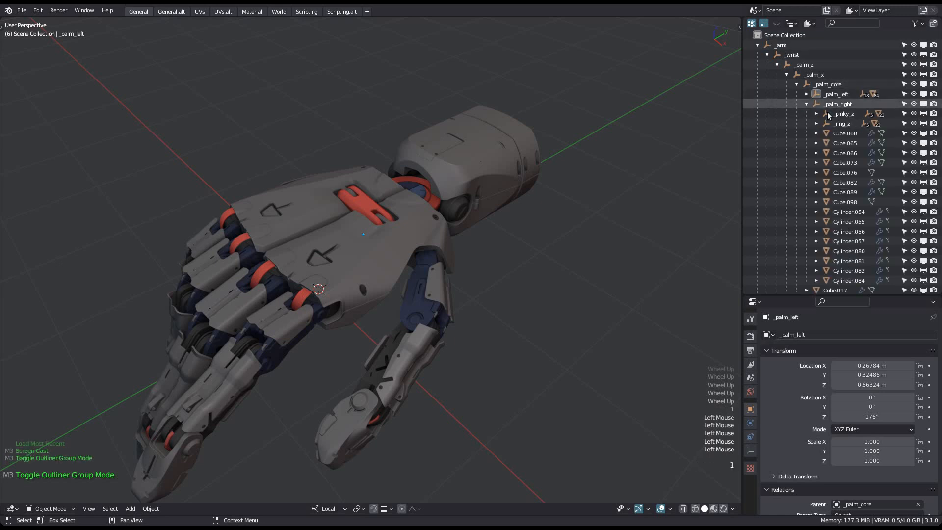
{"action": "scroll", "coordinate": [826, 108], "scroll_direction": "down", "scroll_amount": 10}
{"action": "scroll", "coordinate": [812, 224], "scroll_direction": "up", "scroll_amount": 10}
Step: Inspect the Outliner's filter options and switch Outliner Group Mode back on
{"action": "left_click", "coordinate": [922, 23]}
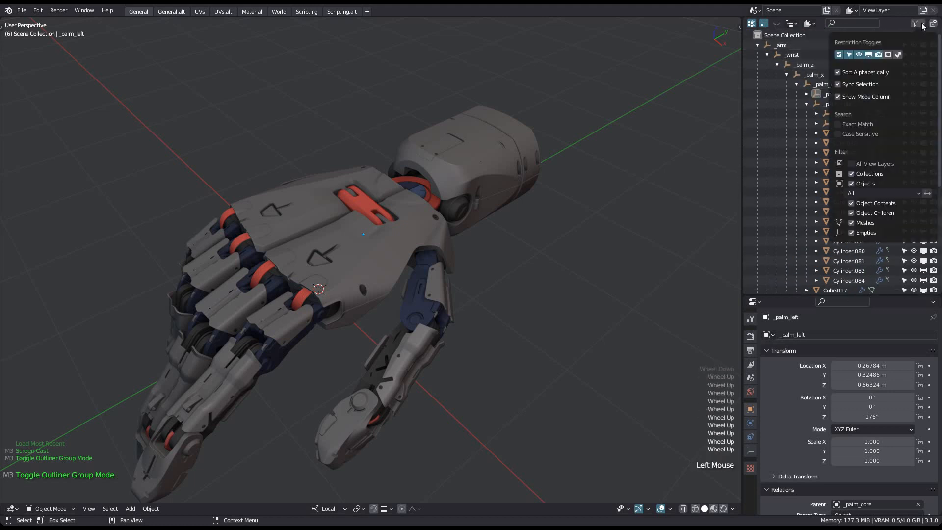
{"action": "left_click", "coordinate": [876, 224]}
{"action": "key", "text": "1"}
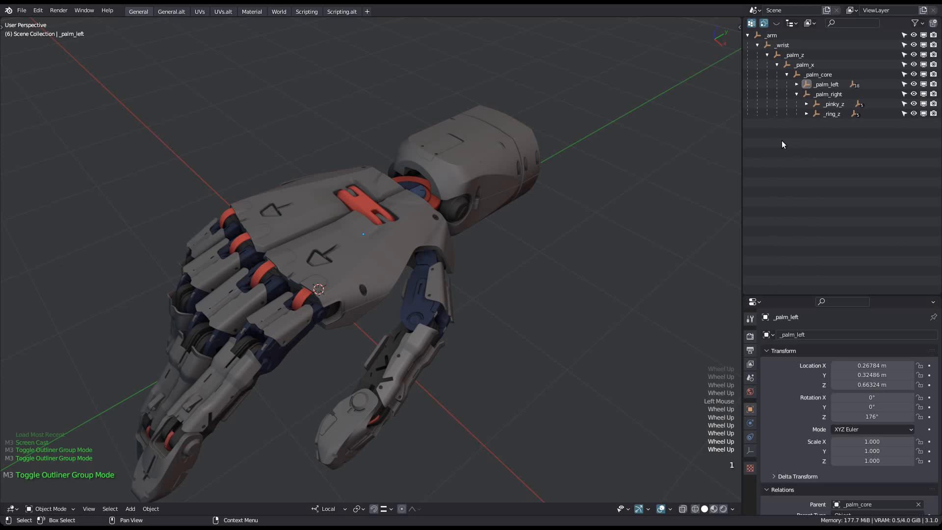
Step: Turn off the display of children in the Outliner, look through the flat list of groups, and turn it back on
{"action": "key", "text": "4"}
{"action": "scroll", "coordinate": [799, 178], "scroll_direction": "down", "scroll_amount": 8}
{"action": "scroll", "coordinate": [800, 178], "scroll_direction": "up", "scroll_amount": 2}
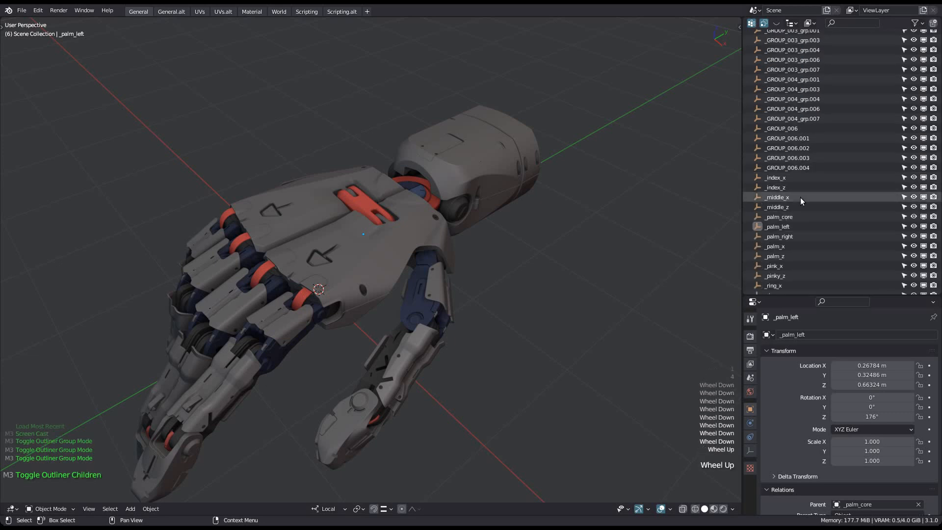
{"action": "scroll", "coordinate": [803, 200], "scroll_direction": "up", "scroll_amount": 10}
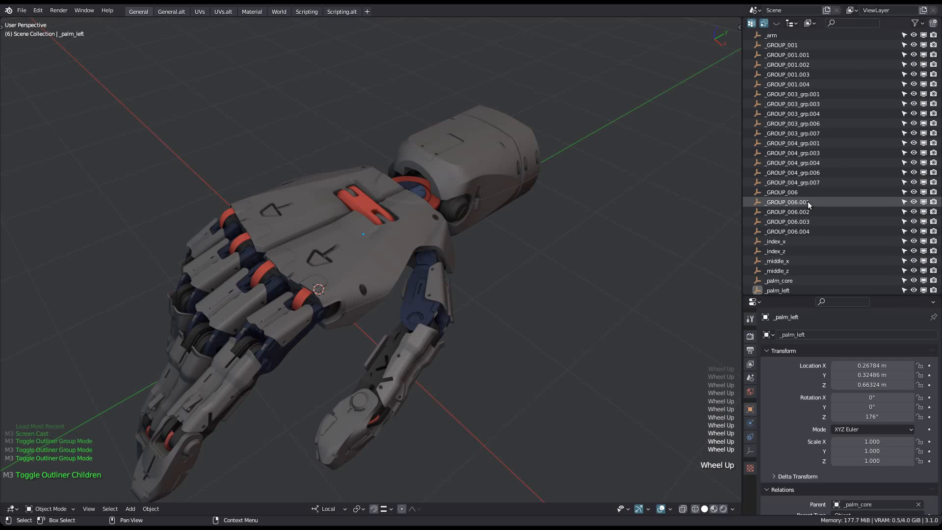
{"action": "key", "text": "4"}
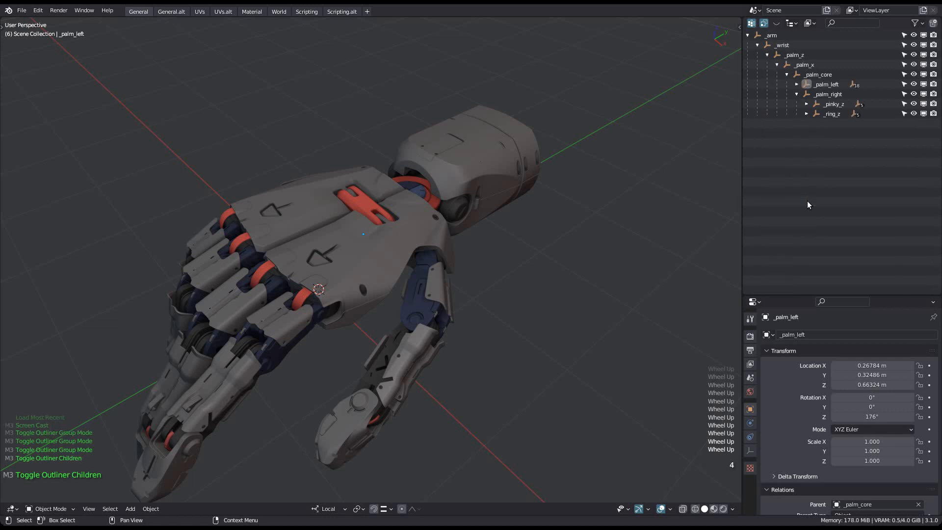
Step: Expand and collapse the full group hierarchy in the Outliner a few times, and turn off Outliner Group Mode
{"action": "key", "text": "2"}
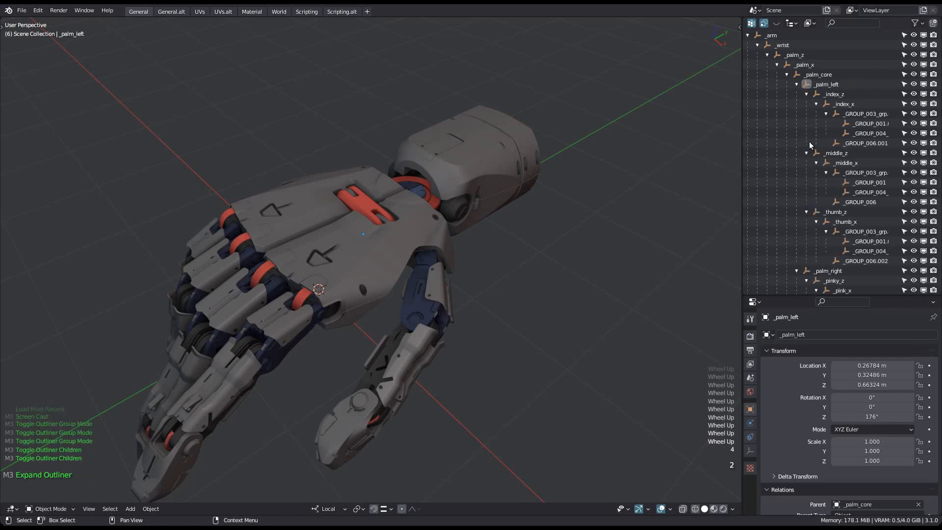
{"action": "key", "text": "3"}
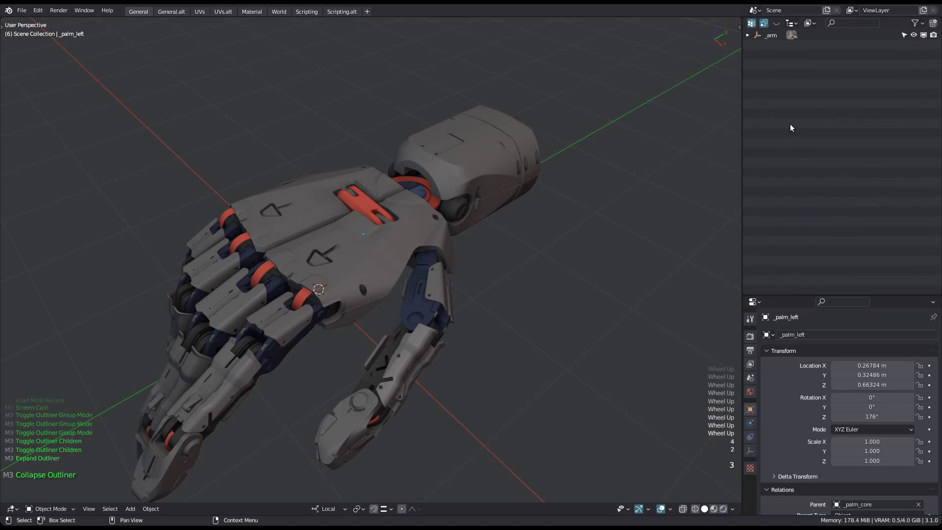
{"action": "key", "text": "2"}
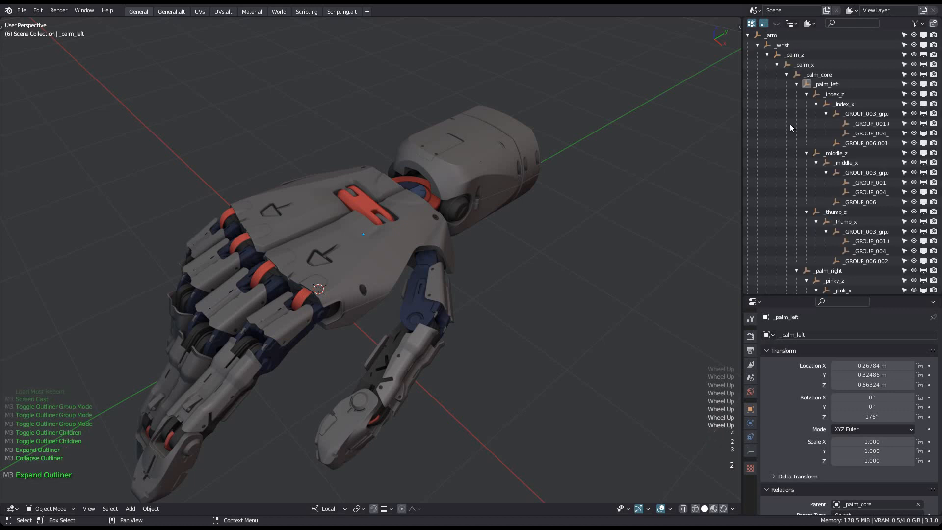
{"action": "key", "text": "3"}
{"action": "key", "text": "2"}
{"action": "key", "text": "1"}
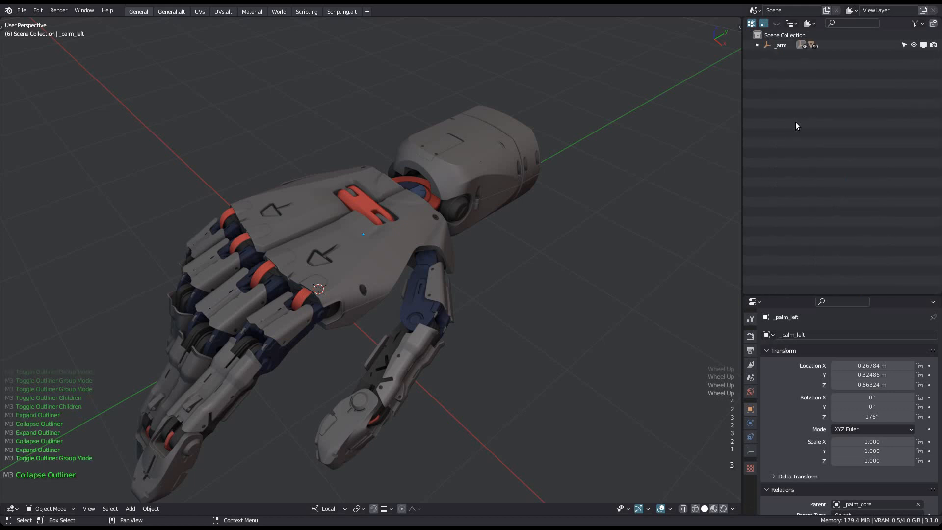
Step: Switch the Outliner to a flat list of all objects, look through it, and restore the child hierarchy
{"action": "key", "text": "4"}
{"action": "scroll", "coordinate": [795, 125], "scroll_direction": "down", "scroll_amount": 5}
{"action": "scroll", "coordinate": [796, 125], "scroll_direction": "up", "scroll_amount": 7}
{"action": "key", "text": "4"}
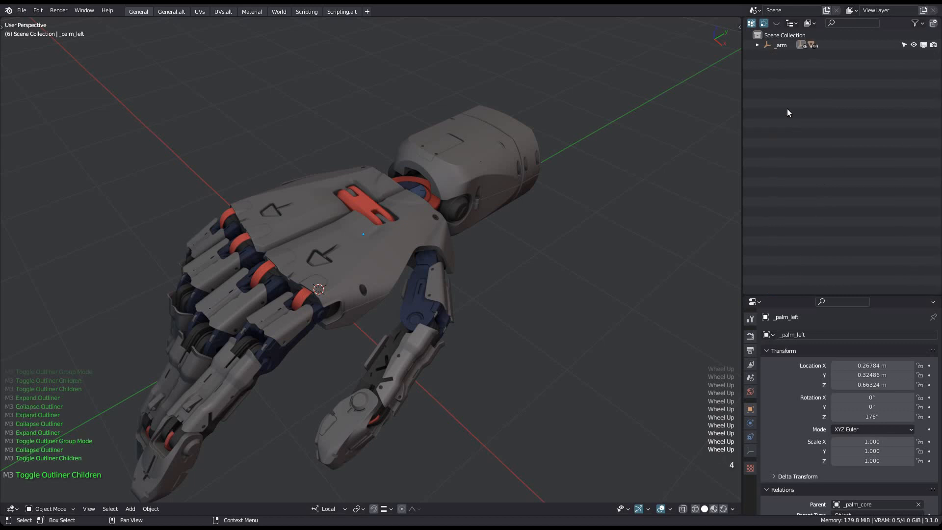
Step: Expand _arm by one level, turn on Outliner Group Mode, and collapse and re-expand the full hierarchy
{"action": "left_click", "coordinate": [758, 44]}
{"action": "key", "text": "1"}
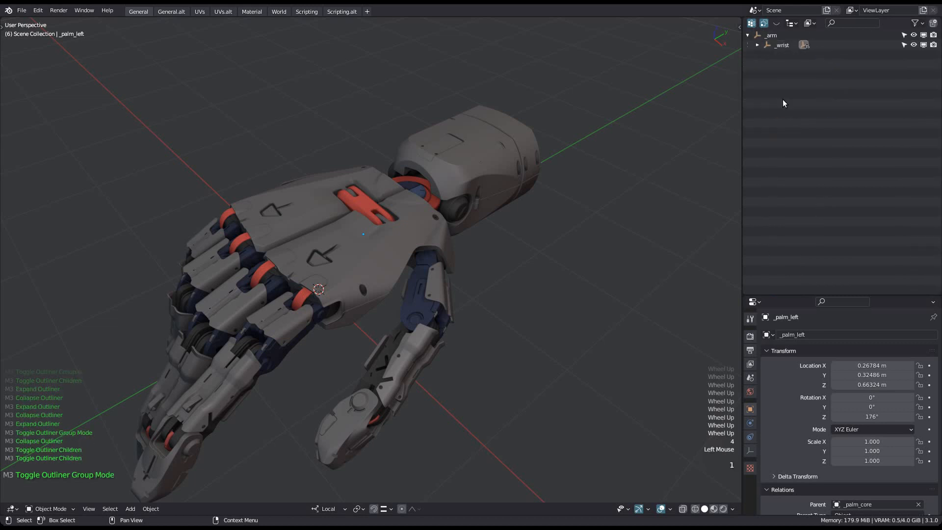
{"action": "key", "text": "3"}
{"action": "key", "text": "2"}
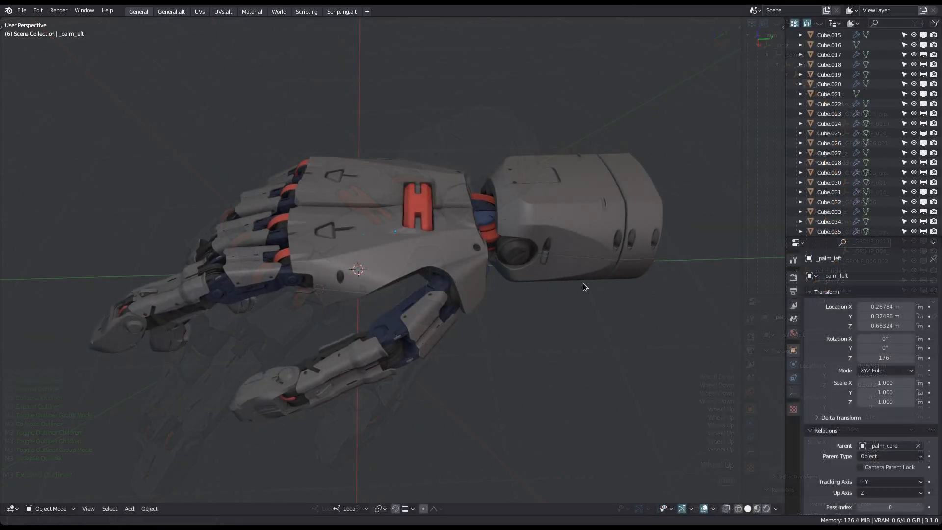
Step: Place the 3D cursor beyond the forearm at Y 4 m and add a cube of size about 0.3 there, resting on its surface
{"action": "middle_click_drag", "start_coordinate": [583, 283], "coordinate": [275, 289], "text": "shift"}
{"action": "middle_click_drag", "start_coordinate": [523, 293], "coordinate": [452, 287]}
{"action": "right_click", "coordinate": [446, 267], "text": "shift"}
{"action": "key", "text": "shift+a"}
{"action": "left_click", "coordinate": [389, 287]}
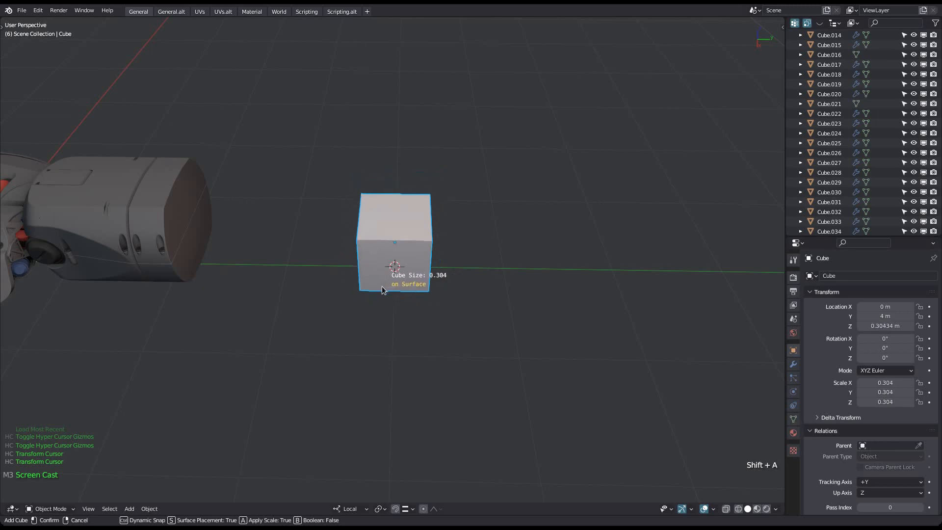
Step: Duplicate the cube along the Y axis, placing the copy at about Y 5.14 m
{"action": "key", "text": "shift+d"}
{"action": "key", "text": "y"}
{"action": "left_click", "coordinate": [534, 273]}
{"action": "middle_click_drag", "start_coordinate": [534, 273], "coordinate": [504, 269]}
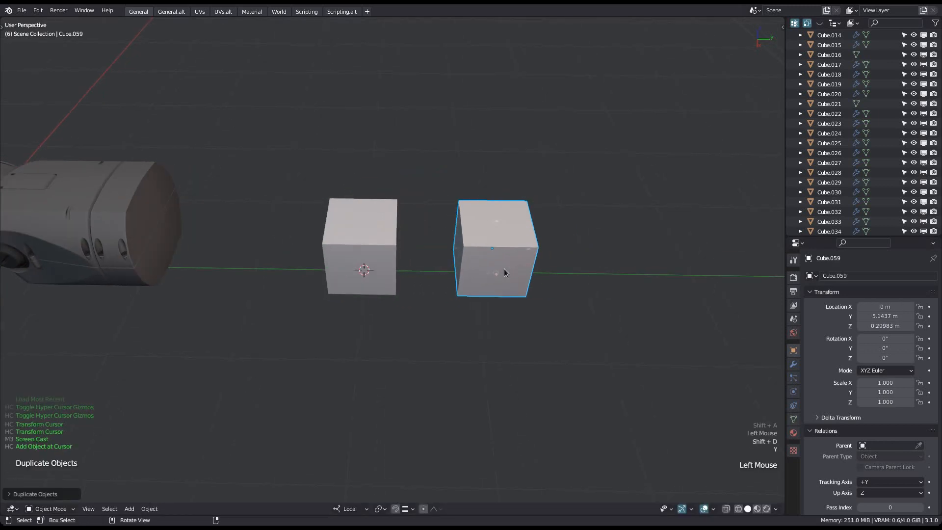
Step: Select both cubes, with the duplicate as the active object, and group them
{"action": "key", "text": "Page_Up"}
{"action": "scroll", "coordinate": [512, 239], "scroll_direction": "up", "scroll_amount": 2}
{"action": "key", "text": "shift+g"}
{"action": "left_click", "coordinate": [350, 285]}
{"action": "key", "text": "shift+g"}
{"action": "left_click", "coordinate": [444, 289], "text": "shift"}
{"action": "key", "text": "ctrl+g"}
{"action": "middle_click_drag", "start_coordinate": [427, 346], "coordinate": [447, 319]}
Step: Try the Cursor and Active location options for the new group's empty, and set its location back to Average
{"action": "key", "text": "F9"}
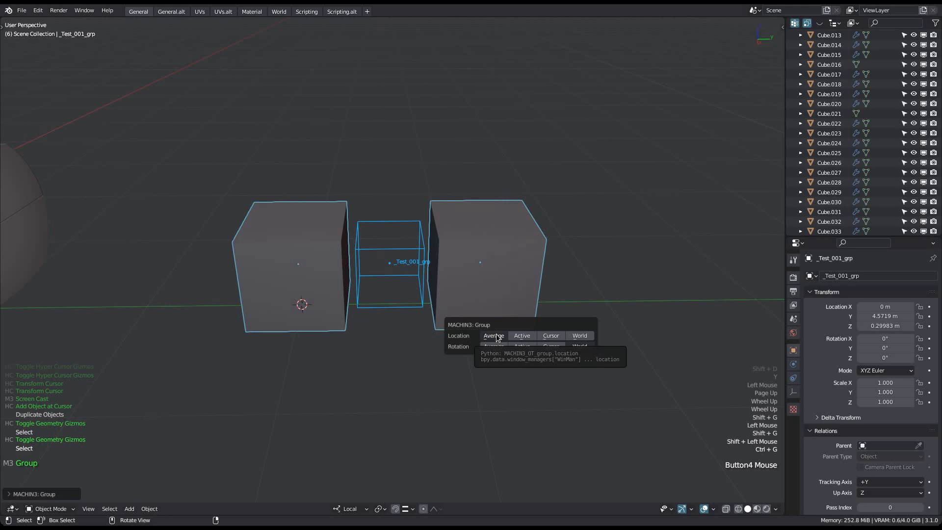
{"action": "left_click", "coordinate": [551, 335]}
{"action": "middle_click_drag", "start_coordinate": [520, 343], "coordinate": [468, 318]}
{"action": "key", "text": "F9"}
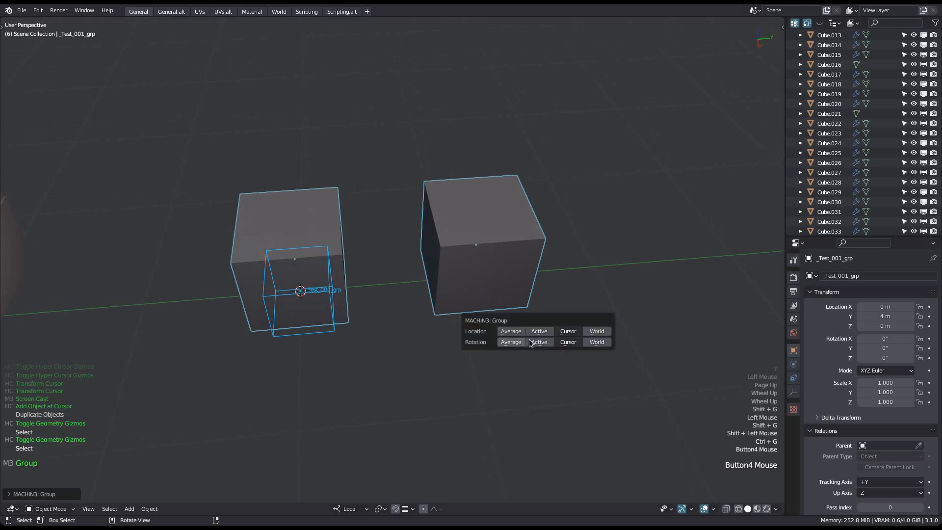
{"action": "left_click", "coordinate": [546, 336]}
{"action": "middle_click_drag", "start_coordinate": [314, 347], "coordinate": [393, 295]}
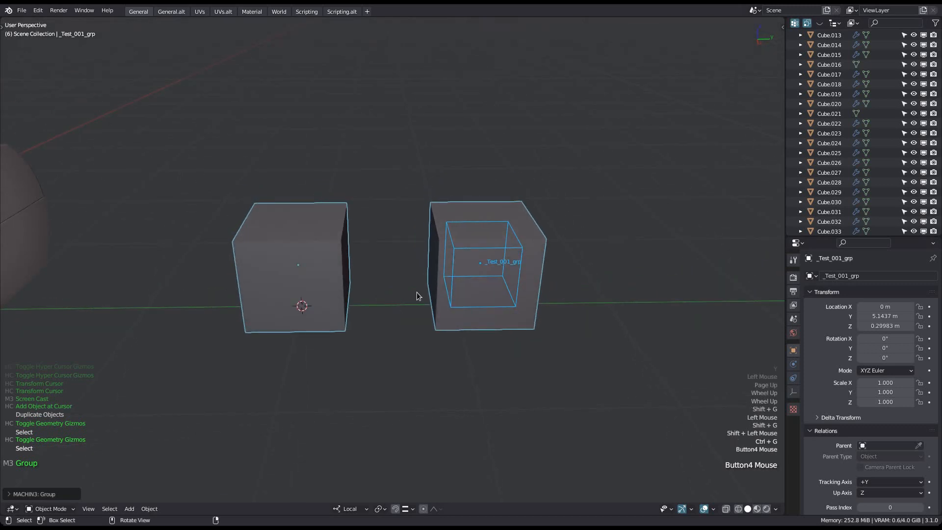
{"action": "key", "text": "F9"}
{"action": "left_click", "coordinate": [456, 309]}
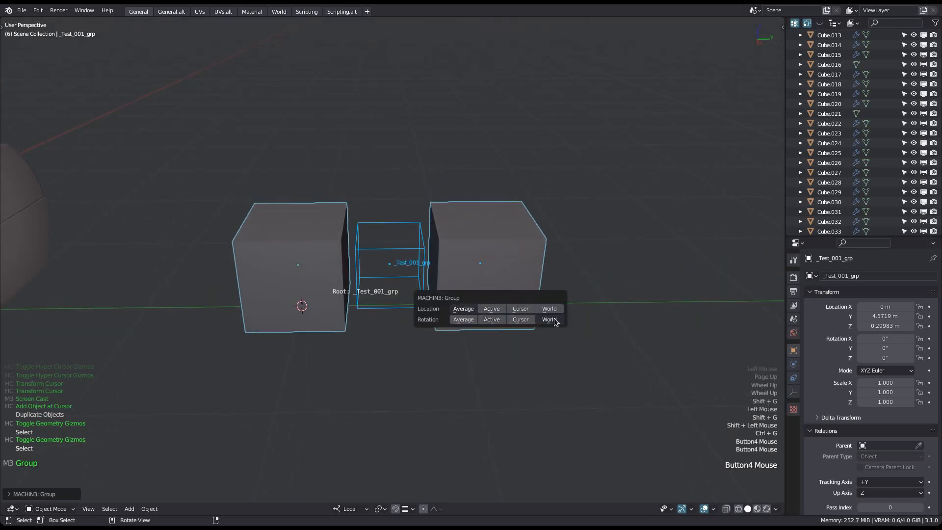
{"action": "middle_click_drag", "start_coordinate": [448, 308], "coordinate": [355, 294]}
{"action": "scroll", "coordinate": [416, 308], "scroll_direction": "up", "scroll_amount": 2}
{"action": "scroll", "coordinate": [420, 318], "scroll_direction": "down", "scroll_amount": 1}
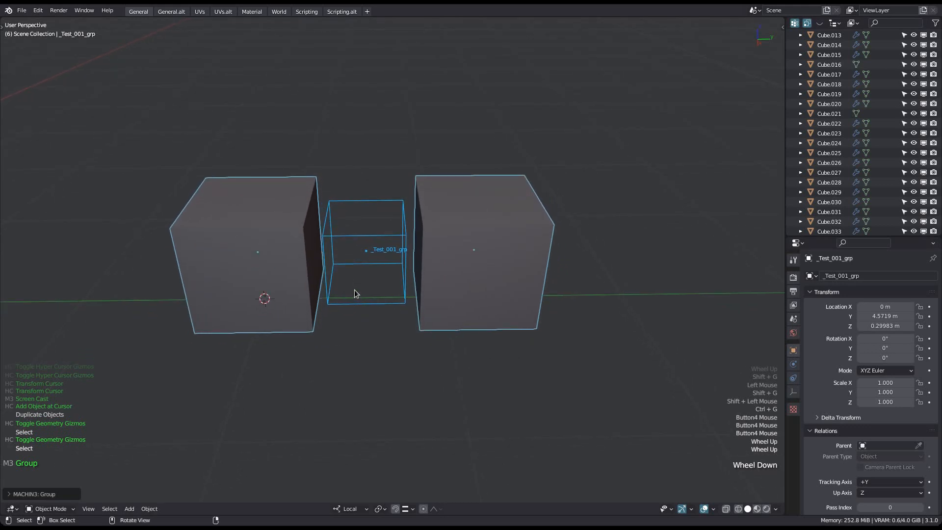
Step: Inspect the Affect Only options, including Group Origin, in the Transform pie and in the active tool's options
{"action": "key", "text": "shift+Button4"}
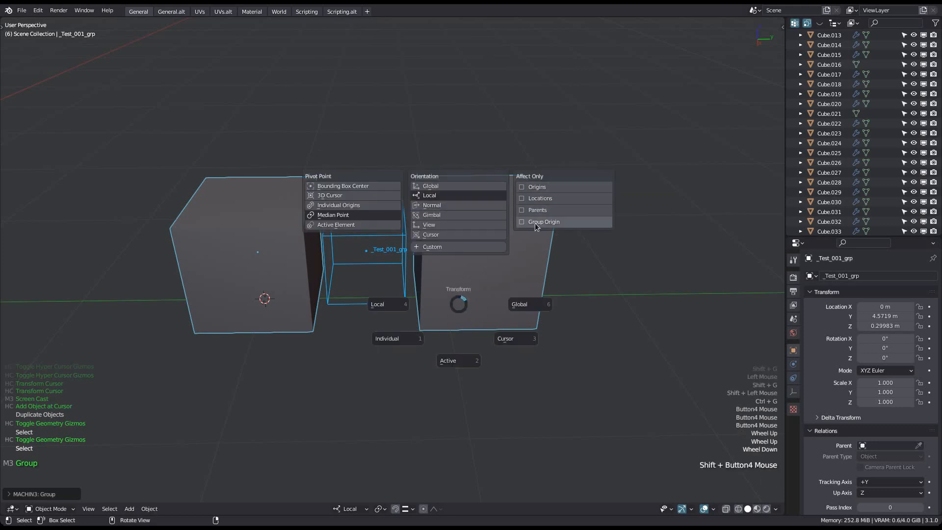
{"action": "left_click", "coordinate": [554, 222]}
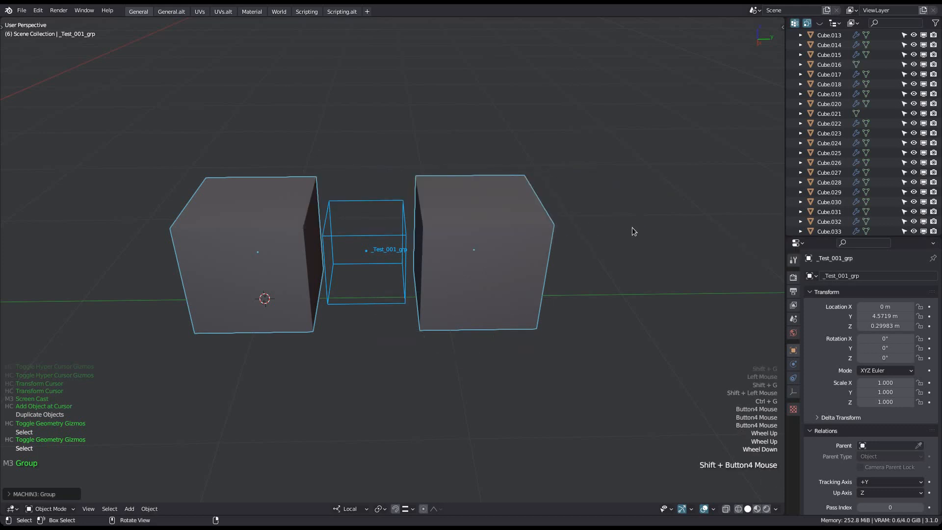
{"action": "key", "text": "n"}
{"action": "middle_click_drag", "start_coordinate": [638, 244], "coordinate": [565, 241], "text": "shift"}
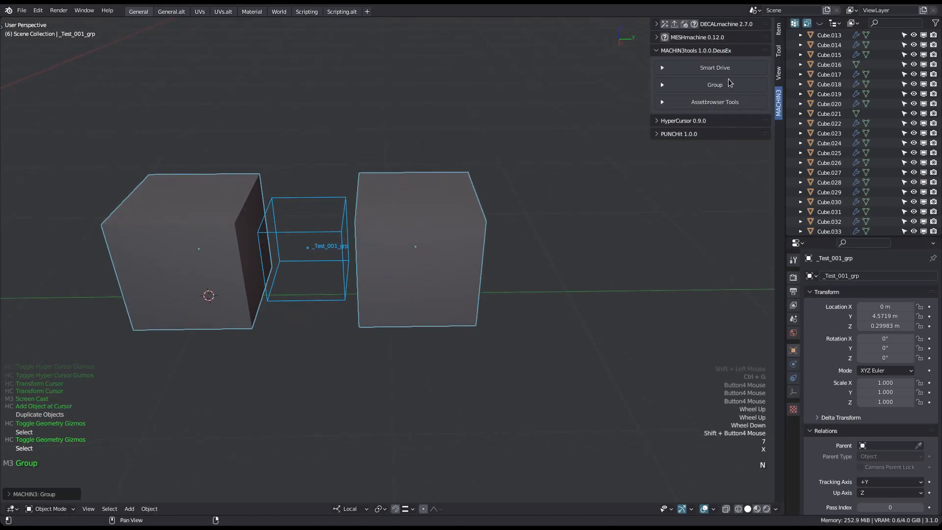
{"action": "left_click", "coordinate": [779, 29]}
{"action": "left_click", "coordinate": [778, 51]}
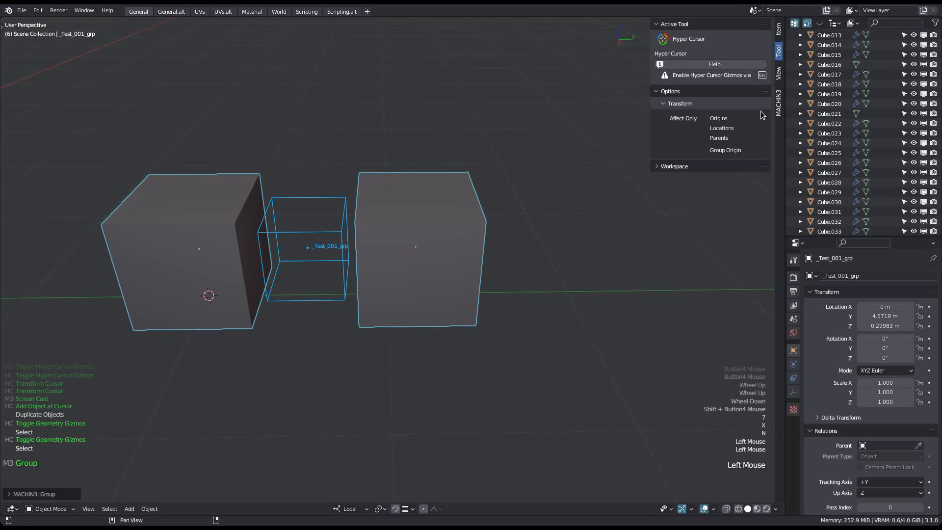
Step: Expand the MACHIN3tools Group settings, enable Group Origin adjustment, and check its effect on the Affect Only transform options
{"action": "left_click", "coordinate": [779, 103]}
{"action": "left_click", "coordinate": [729, 85]}
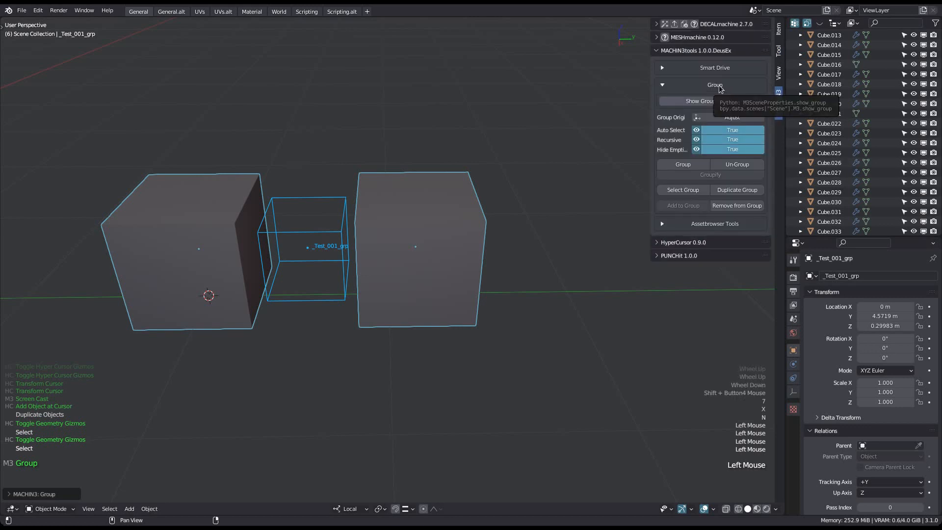
{"action": "middle_click_drag", "start_coordinate": [553, 165], "coordinate": [541, 169], "text": "shift"}
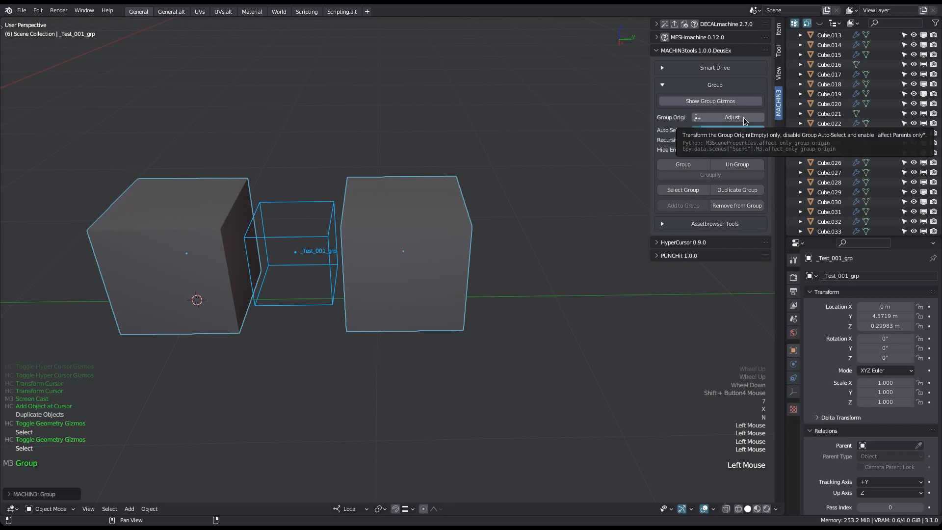
{"action": "middle_click_drag", "start_coordinate": [532, 185], "coordinate": [618, 133], "text": "shift"}
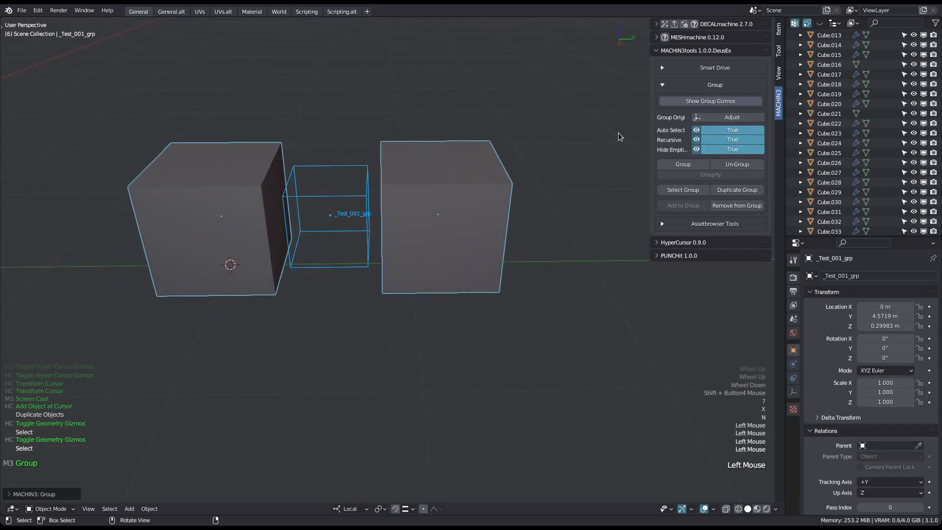
{"action": "left_click", "coordinate": [712, 117]}
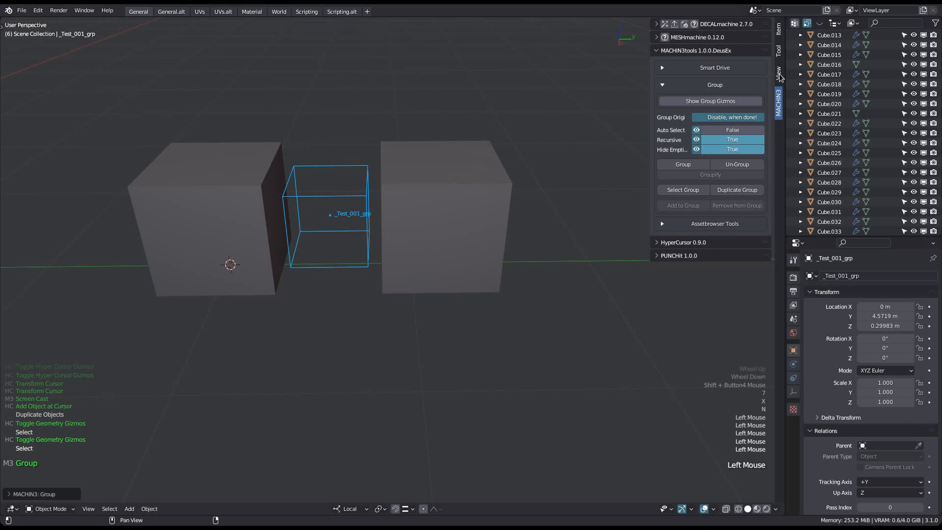
{"action": "left_click", "coordinate": [780, 51]}
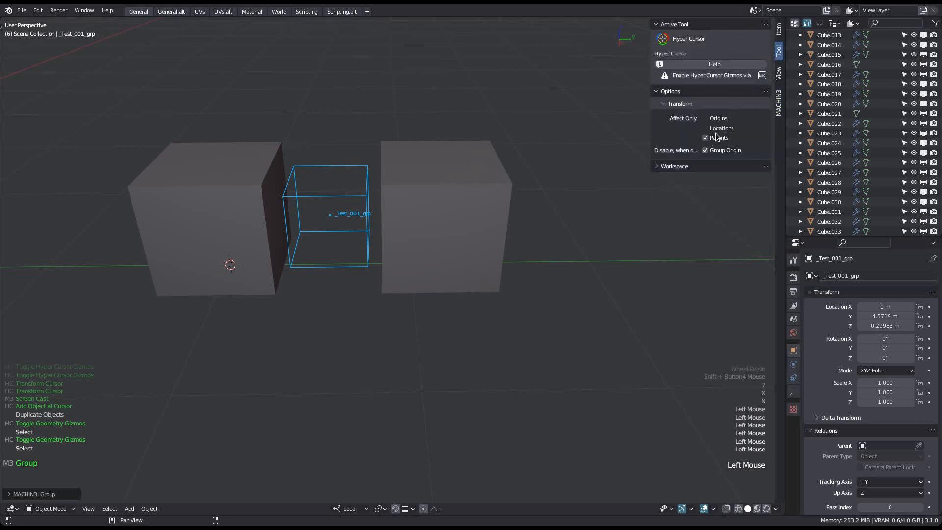
{"action": "left_click", "coordinate": [779, 104]}
Step: Move and rotate only the group's empty to about X -0.32, Y 3.22, Z 0.68 m with rotation about 29.5°, 54°, 3.5°
{"action": "key", "text": "g"}
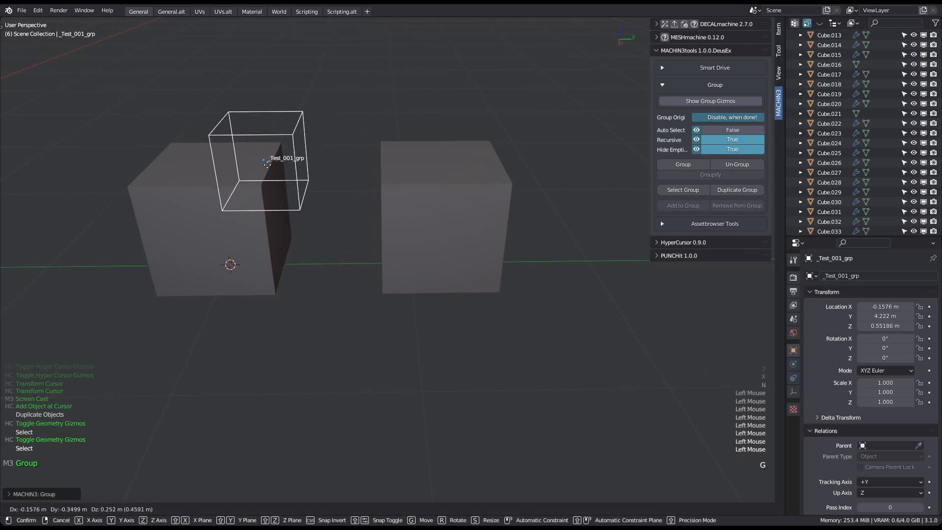
{"action": "left_click", "coordinate": [149, 157]}
{"action": "middle_click_drag", "start_coordinate": [183, 159], "coordinate": [291, 159], "text": "shift"}
{"action": "key", "text": "r"}
{"action": "key", "text": "r"}
{"action": "left_click", "coordinate": [281, 210]}
{"action": "key", "text": "g"}
{"action": "left_click", "coordinate": [257, 206]}
{"action": "middle_click_drag", "start_coordinate": [257, 206], "coordinate": [249, 202]}
{"action": "key", "text": "g"}
{"action": "left_click", "coordinate": [241, 152]}
{"action": "middle_click_drag", "start_coordinate": [432, 196], "coordinate": [415, 175], "text": "shift"}
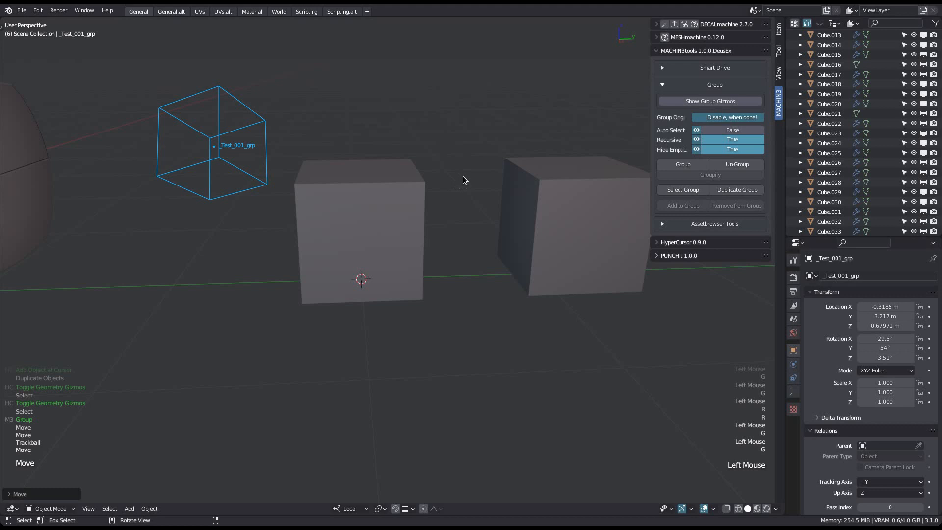
Step: Check the Parents and Group Origin settings under Affect Only, and widen the sidebar to make the labels readable
{"action": "key", "text": "shift+Button4"}
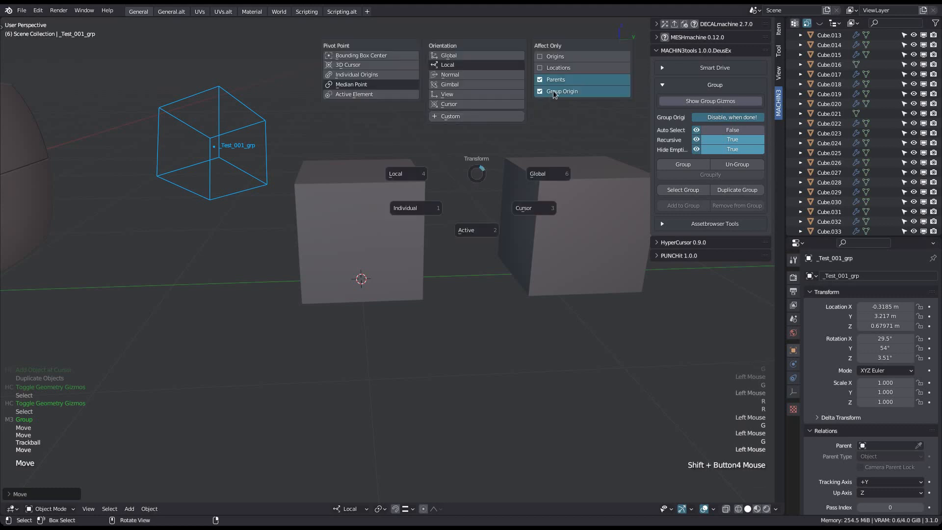
{"action": "left_click", "coordinate": [779, 74]}
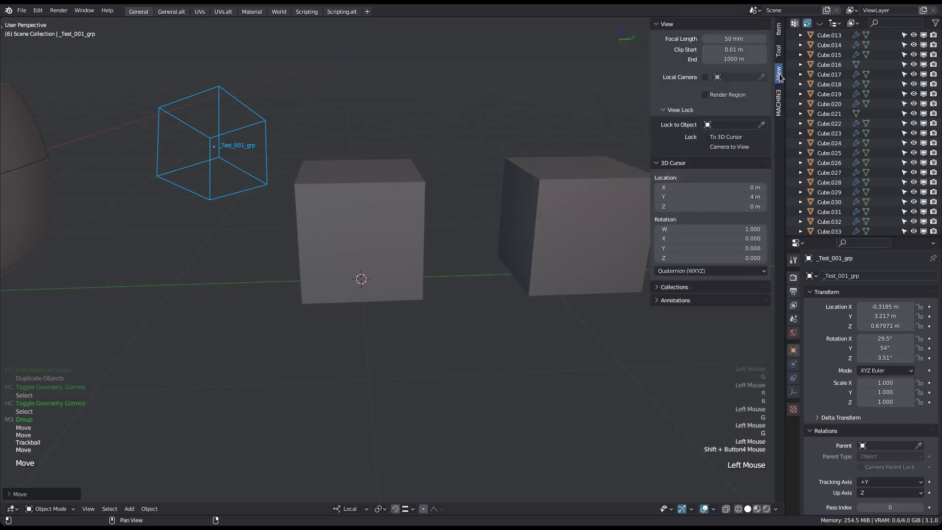
{"action": "left_click", "coordinate": [779, 55]}
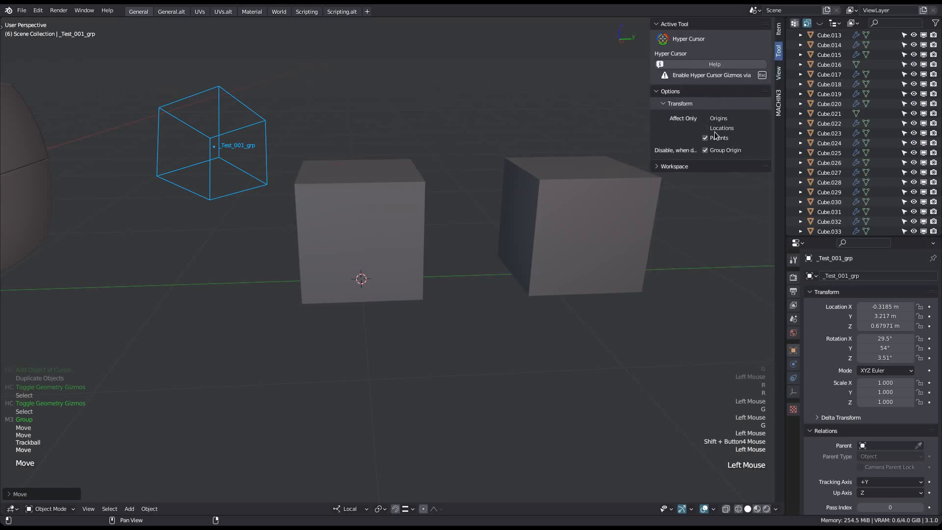
{"action": "left_click_drag", "start_coordinate": [650, 139], "coordinate": [619, 137]}
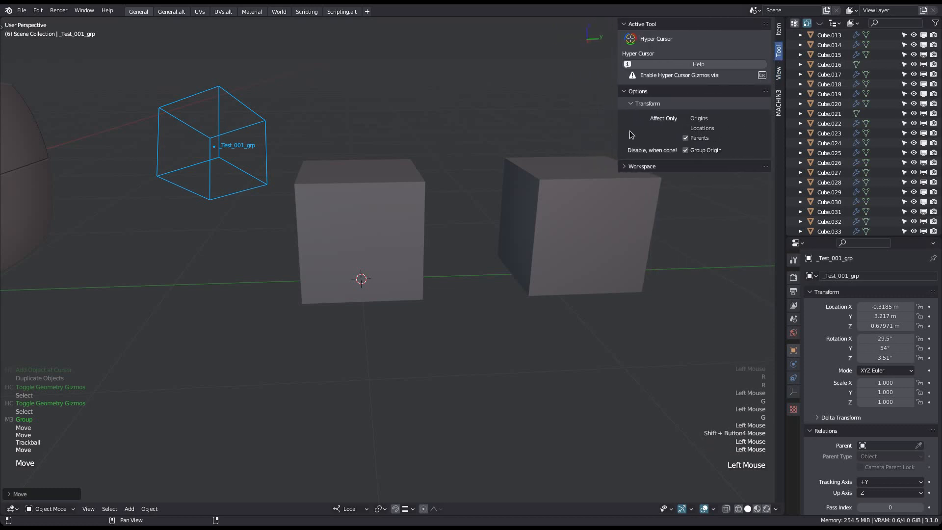
Step: Turn off Group Origin adjustment in the MACHIN3tools Group settings
{"action": "left_click", "coordinate": [777, 112]}
{"action": "middle_click_drag", "start_coordinate": [508, 213], "coordinate": [456, 223], "text": "shift"}
{"action": "left_click", "coordinate": [697, 118]}
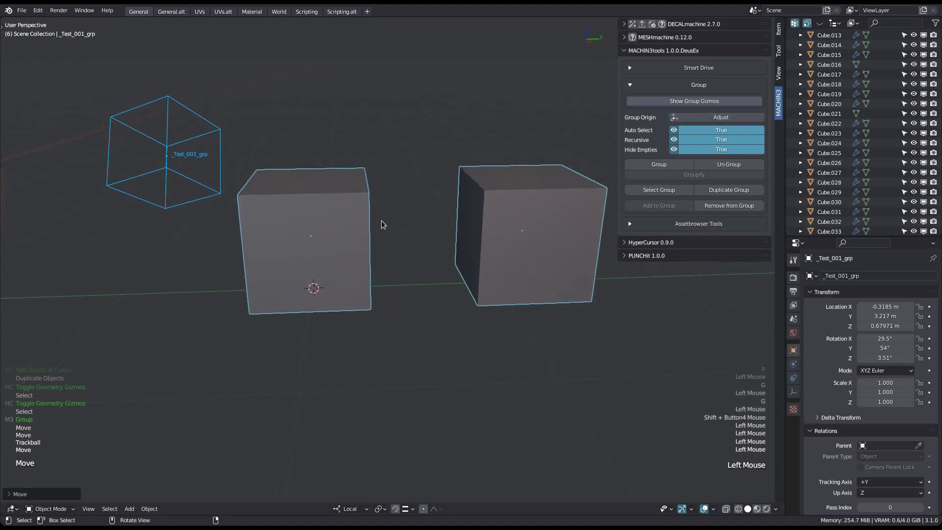
Step: Clear the selection, select the whole group through its second cube, and try moving it
{"action": "scroll", "coordinate": [379, 219], "scroll_direction": "down", "scroll_amount": 1}
{"action": "key", "text": "a"}
{"action": "double_click", "coordinate": [454, 234], "text": "shift"}
{"action": "key", "text": "g"}
{"action": "key", "text": "Escape"}
Step: Select the first cube, clear the selection, and select the entire group again through the second cube
{"action": "mouse_move", "coordinate": [245, 189]}
{"action": "middle_mouse_down"}
{"action": "mouse_move", "coordinate": [246, 217]}
{"action": "mouse_move", "coordinate": [268, 225]}
{"action": "mouse_move", "coordinate": [240, 182]}
{"action": "middle_mouse_up"}
{"action": "middle_click_drag", "start_coordinate": [241, 182], "coordinate": [328, 149], "text": "shift"}
{"action": "left_click", "coordinate": [325, 207]}
{"action": "key", "text": "a"}
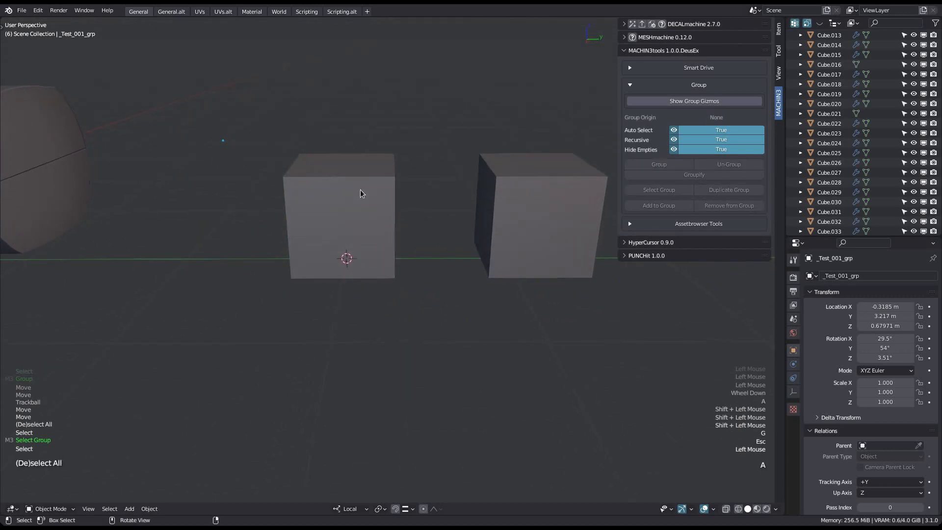
{"action": "double_click", "coordinate": [487, 215], "text": "shift"}
{"action": "middle_click_drag", "start_coordinate": [498, 211], "coordinate": [469, 225], "text": "shift"}
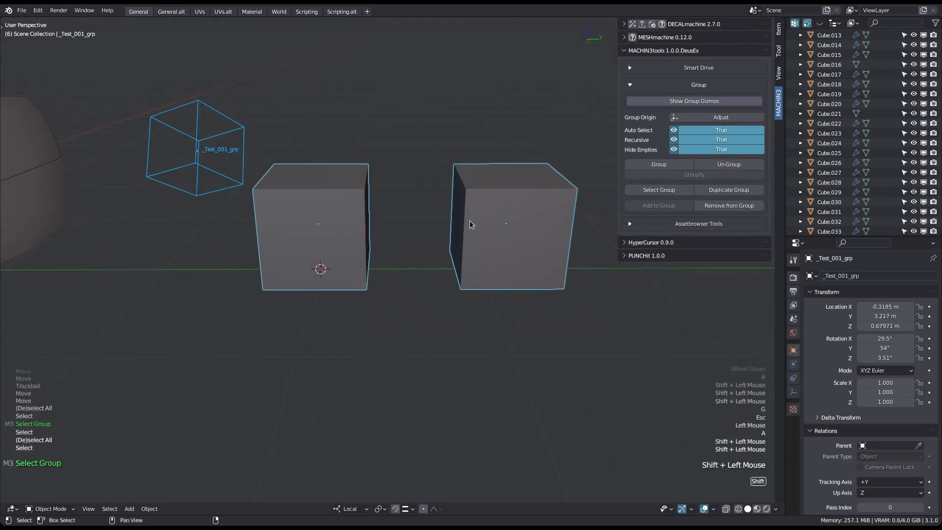
Step: Turn on Group Origin adjustment, move the group empty between the two cubes, and clear its rotation
{"action": "left_click", "coordinate": [699, 117]}
{"action": "key", "text": "g"}
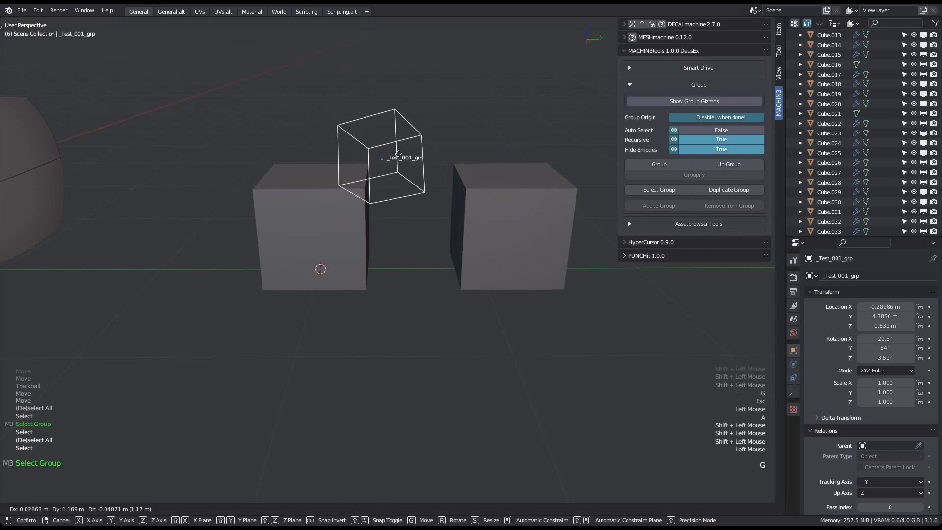
{"action": "left_click", "coordinate": [434, 147]}
{"action": "key", "text": "r"}
{"action": "left_click", "coordinate": [435, 185]}
{"action": "key", "text": "alt+r"}
{"action": "key", "text": "g"}
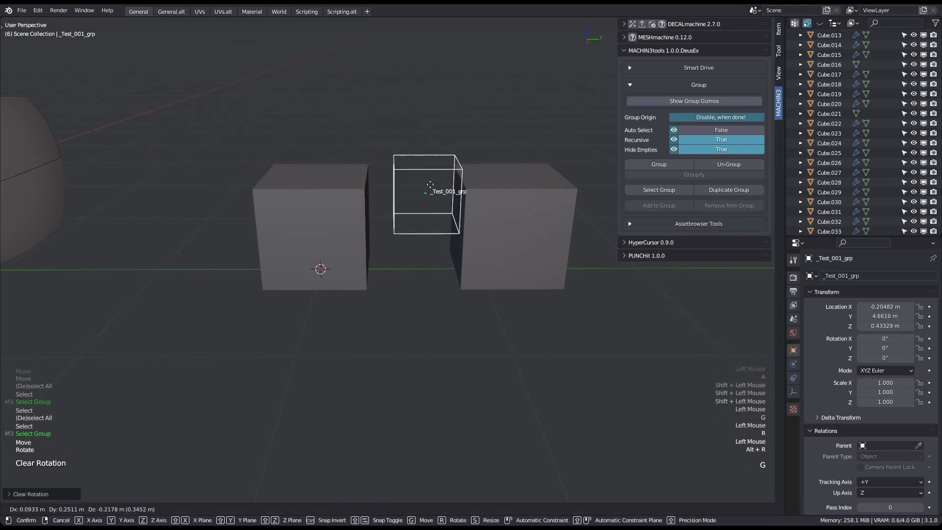
{"action": "left_click", "coordinate": [429, 211]}
Step: Move the group origin onto the second cube with snapping, and turn off Group Origin adjustment
{"action": "key", "text": "g"}
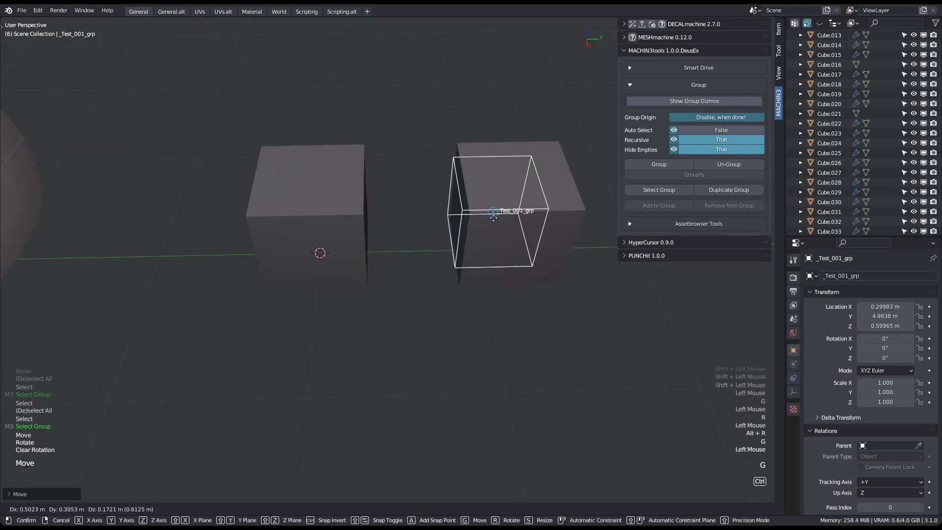
{"action": "left_click", "coordinate": [527, 207], "text": "ctrl"}
{"action": "middle_click_drag", "start_coordinate": [491, 213], "coordinate": [434, 202]}
{"action": "left_click", "coordinate": [702, 120]}
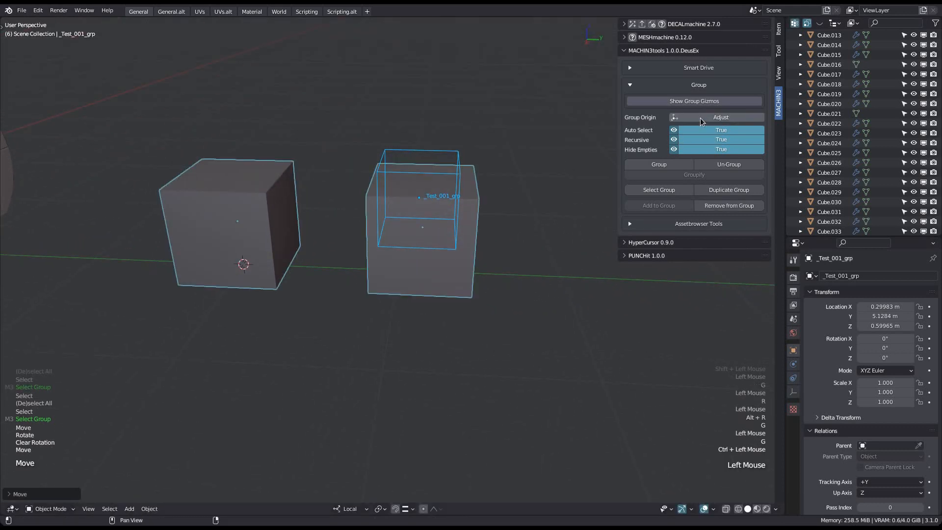
Step: Clear the selection, select the whole cube group through its second cube, and try moving it with its relocated origin
{"action": "middle_click_drag", "start_coordinate": [372, 226], "coordinate": [385, 244]}
{"action": "key", "text": "a"}
{"action": "double_click", "coordinate": [384, 244], "text": "shift"}
{"action": "key", "text": "g"}
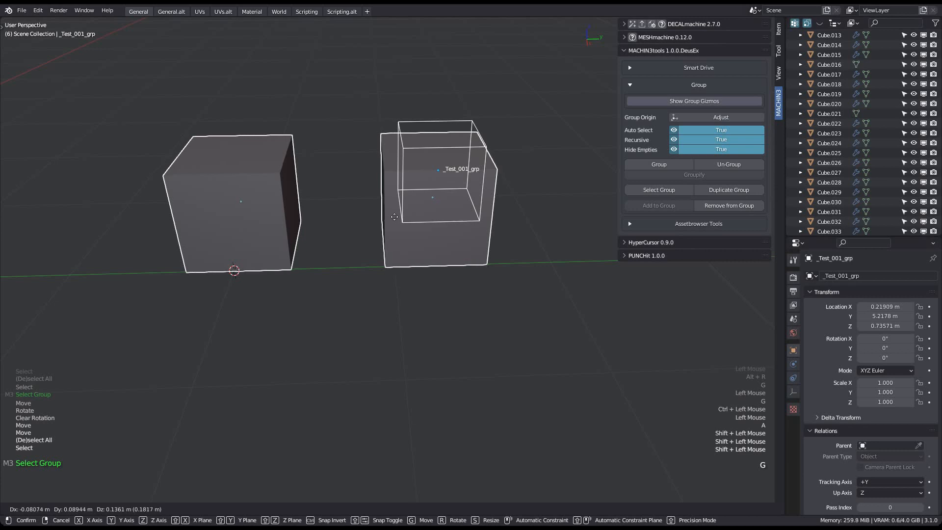
{"action": "key", "text": "Escape"}
Step: Box-select both test cubes with their group empty and delete them
{"action": "scroll", "coordinate": [393, 221], "scroll_direction": "down", "scroll_amount": 2}
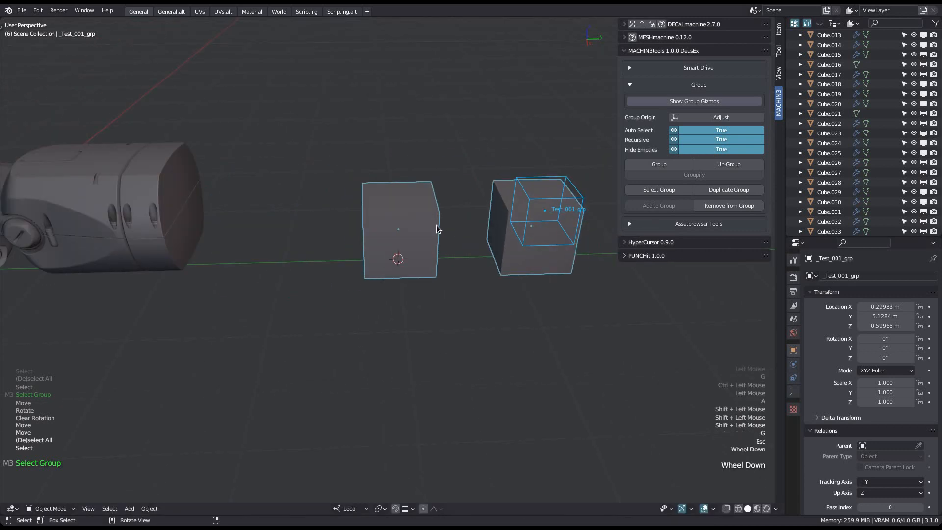
{"action": "left_click_drag", "start_coordinate": [306, 122], "coordinate": [578, 273]}
{"action": "key", "text": "x"}
{"action": "left_click", "coordinate": [591, 281]}
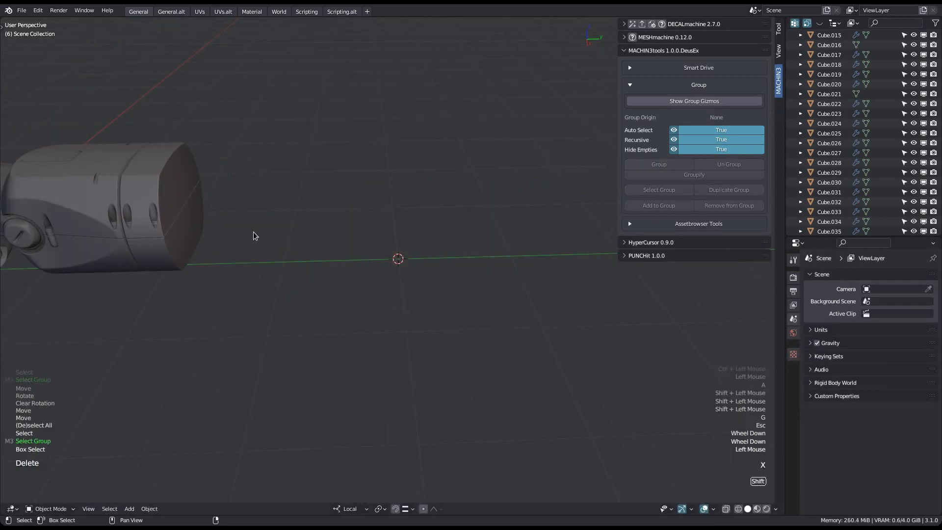
Step: Narrow the sidebar and turn off Hide Empties so the group empties around the hand's wrist are displayed
{"action": "middle_click_drag", "start_coordinate": [253, 234], "coordinate": [394, 269]}
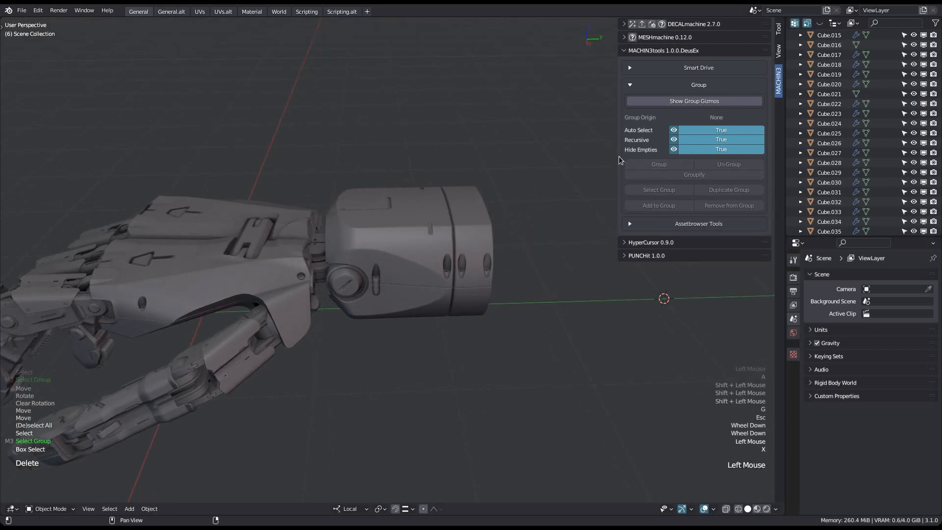
{"action": "left_click_drag", "start_coordinate": [616, 155], "coordinate": [660, 156]}
{"action": "middle_click_drag", "start_coordinate": [369, 240], "coordinate": [387, 208], "text": "shift"}
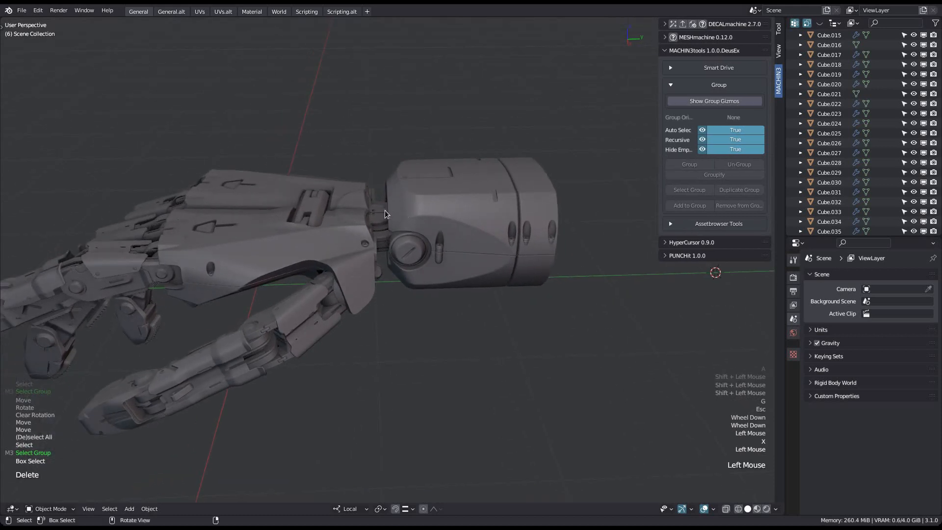
{"action": "scroll", "coordinate": [395, 223], "scroll_direction": "up", "scroll_amount": 4}
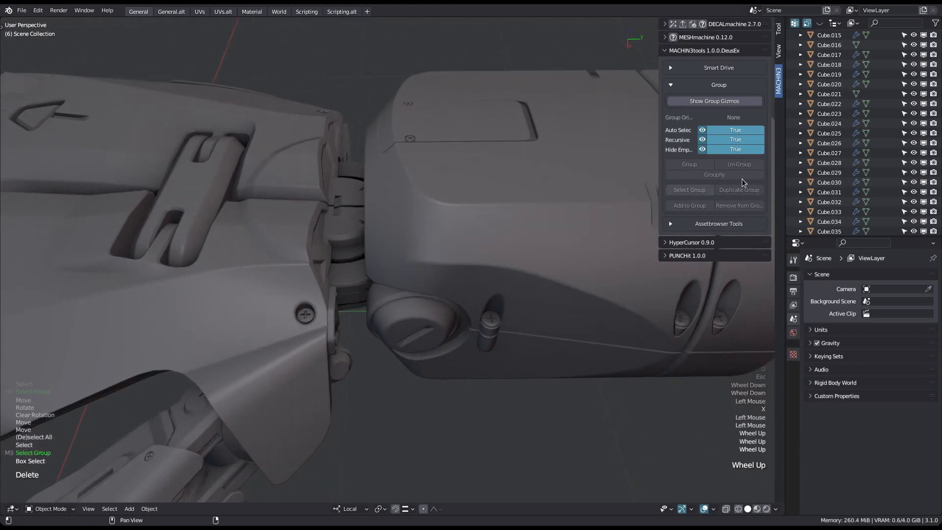
{"action": "left_click", "coordinate": [748, 149]}
{"action": "left_click", "coordinate": [354, 255]}
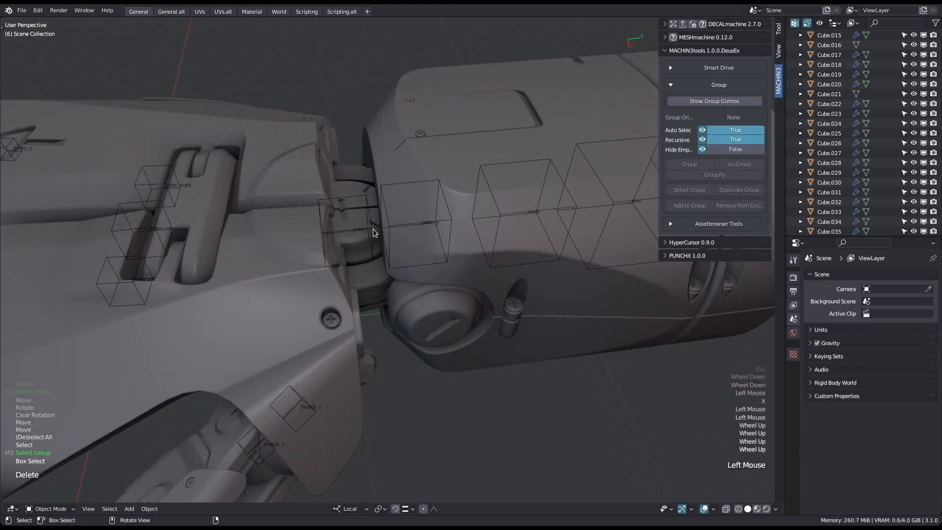
Step: Select the _palm_z group empty and try rotating the hand about its local Y and X axes
{"action": "middle_click_drag", "start_coordinate": [371, 237], "coordinate": [411, 211]}
{"action": "left_click", "coordinate": [444, 189]}
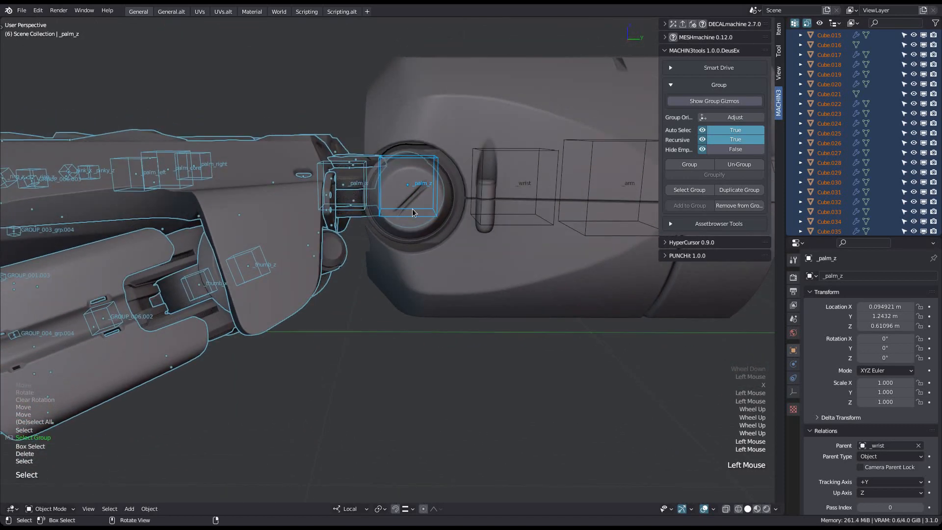
{"action": "key", "text": "r"}
{"action": "key", "text": "y"}
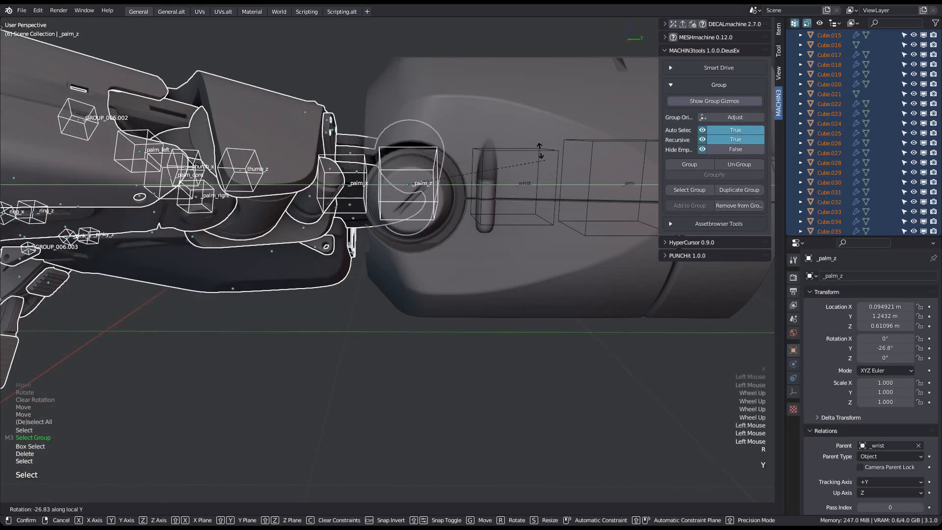
{"action": "key", "text": "Escape"}
{"action": "key", "text": "r"}
{"action": "key", "text": "x"}
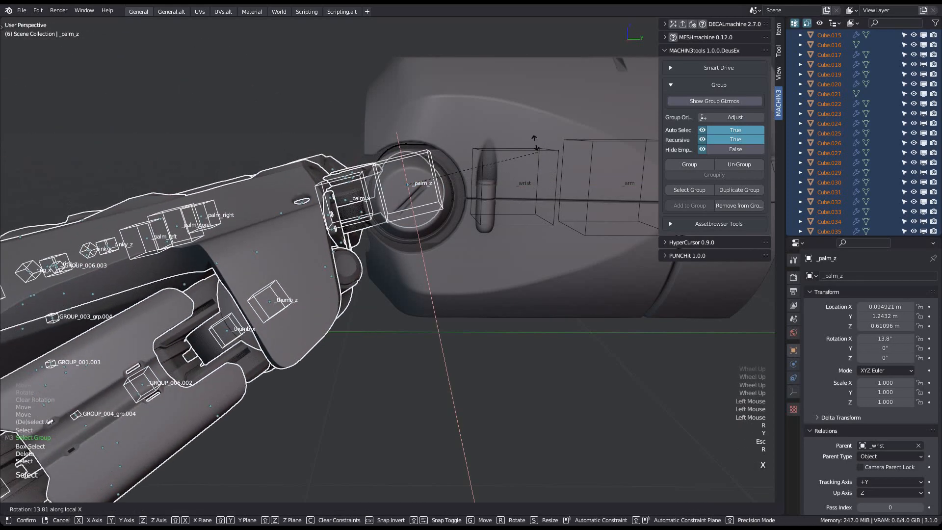
{"action": "key", "text": "Escape"}
Step: Select the _palm_x group empty and turn off Auto Select
{"action": "middle_click_drag", "start_coordinate": [360, 170], "coordinate": [507, 274]}
{"action": "left_click", "coordinate": [353, 277]}
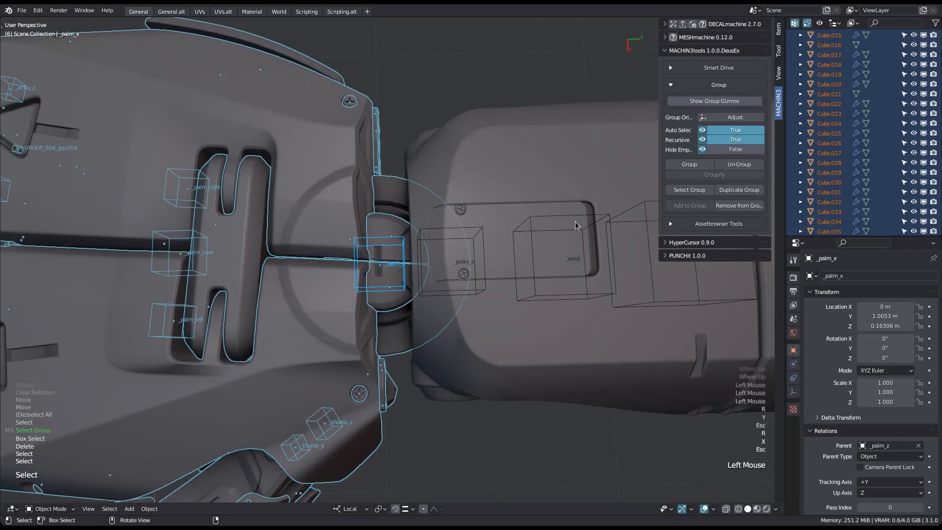
{"action": "left_click", "coordinate": [751, 130]}
Step: Try rotating the _palm_x empty about the Z axis to swing the hand sideways
{"action": "middle_click_drag", "start_coordinate": [379, 288], "coordinate": [393, 272], "text": "shift"}
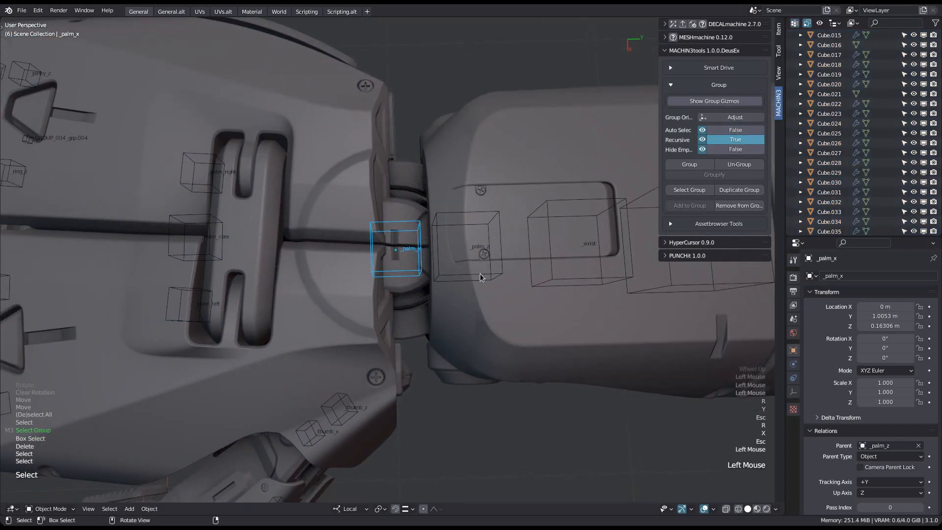
{"action": "middle_click_drag", "start_coordinate": [479, 274], "coordinate": [495, 280]}
{"action": "key", "text": "r"}
{"action": "key", "text": "y"}
{"action": "key", "text": "z"}
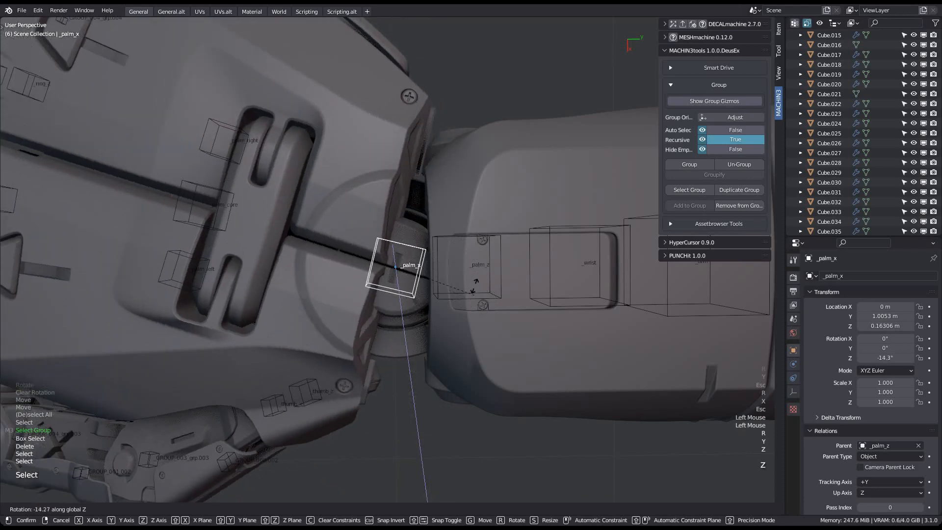
{"action": "key", "text": "Escape"}
Step: Select the _arm group empty on the forearm and try rotating it about its local Y axis
{"action": "scroll", "coordinate": [436, 301], "scroll_direction": "down", "scroll_amount": 5}
{"action": "middle_click_drag", "start_coordinate": [435, 302], "coordinate": [413, 245]}
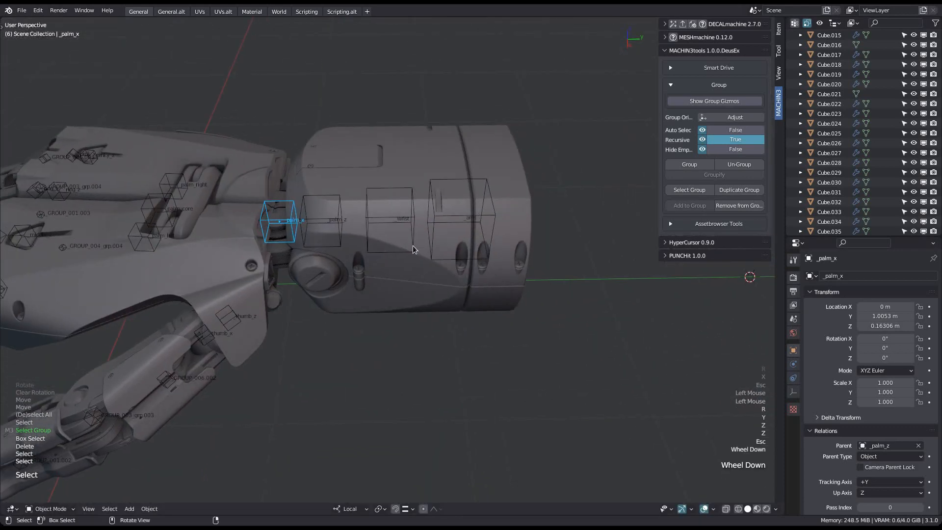
{"action": "left_click", "coordinate": [451, 219]}
{"action": "scroll", "coordinate": [466, 225], "scroll_direction": "up", "scroll_amount": 2}
{"action": "key", "text": "r"}
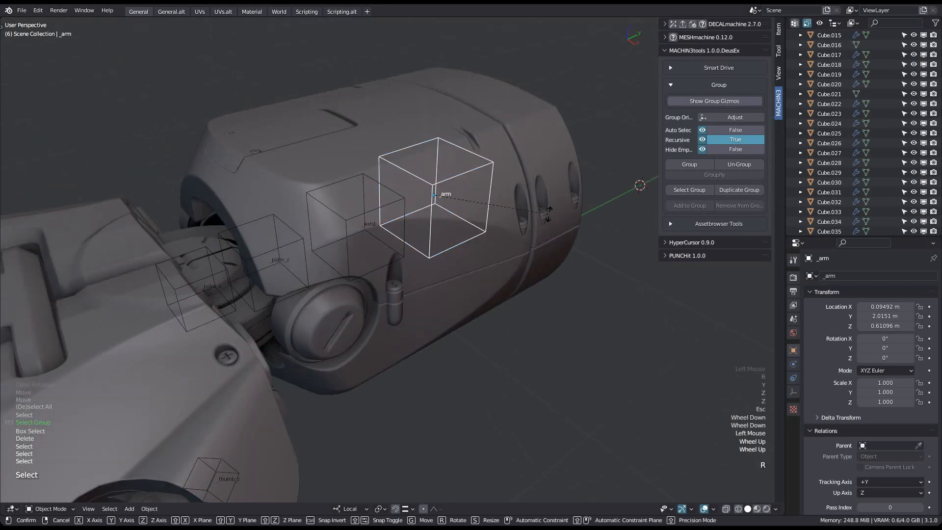
{"action": "key", "text": "y"}
{"action": "key", "text": "Escape"}
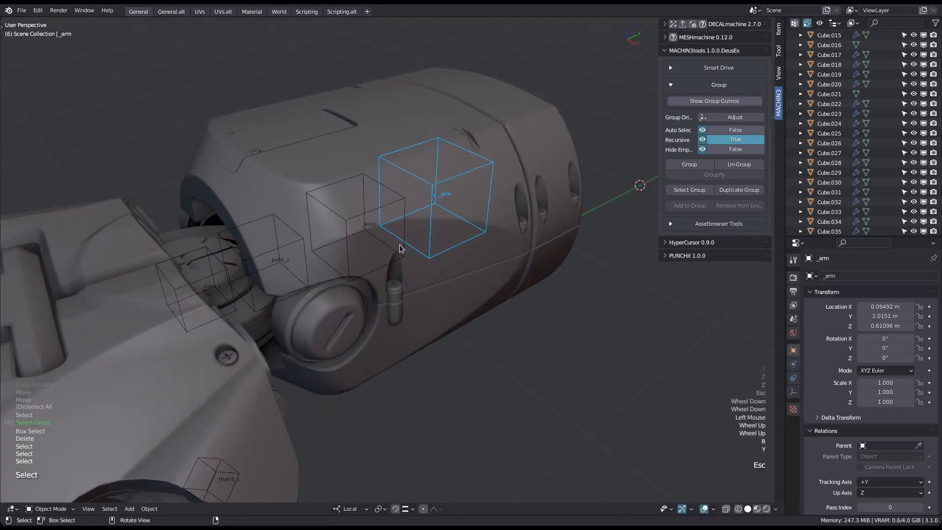
Step: Select the _wrist group empty and try rotating it about its local Y axis
{"action": "left_click", "coordinate": [428, 232]}
{"action": "left_click", "coordinate": [415, 228]}
{"action": "left_click", "coordinate": [414, 226]}
{"action": "left_click", "coordinate": [407, 225]}
{"action": "left_click", "coordinate": [410, 225]}
{"action": "left_click", "coordinate": [410, 224]}
{"action": "key", "text": "r"}
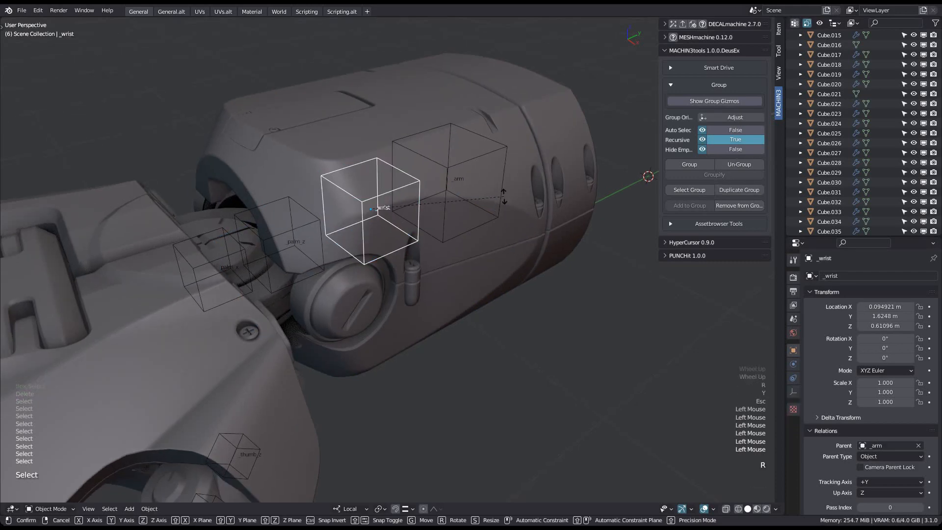
{"action": "key", "text": "y"}
{"action": "key", "text": "Escape"}
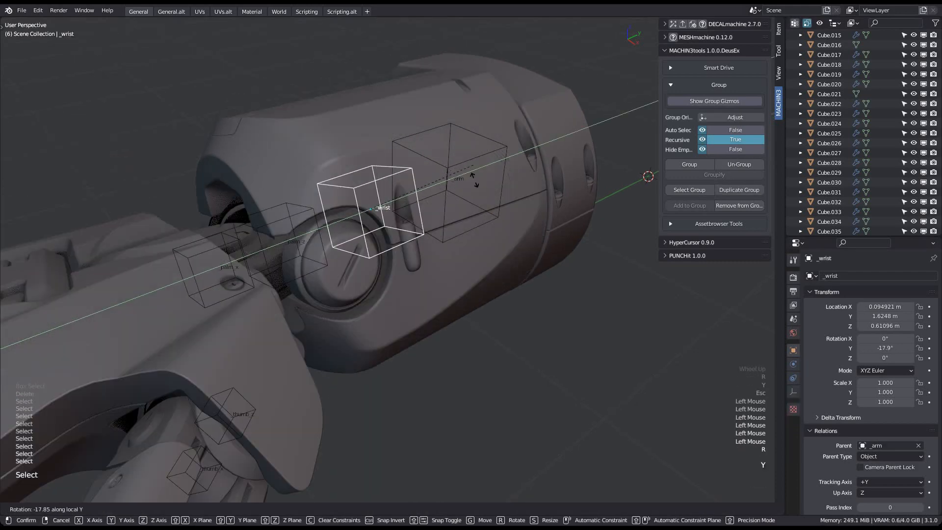
Step: Select the _thumb_x group empty and try rotating the thumb about its local X, Y and Z axes
{"action": "scroll", "coordinate": [466, 197], "scroll_direction": "down", "scroll_amount": 4}
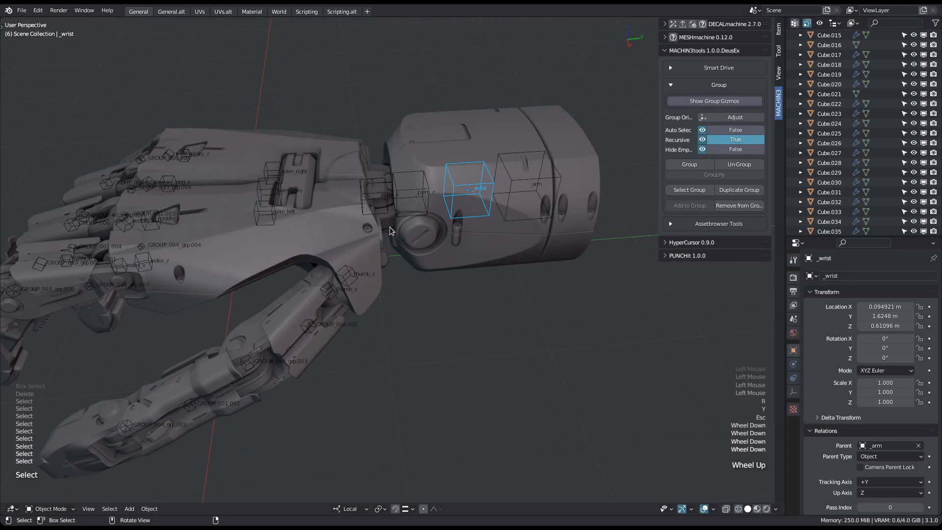
{"action": "scroll", "coordinate": [392, 227], "scroll_direction": "up", "scroll_amount": 1}
{"action": "middle_click_drag", "start_coordinate": [464, 229], "coordinate": [463, 235]}
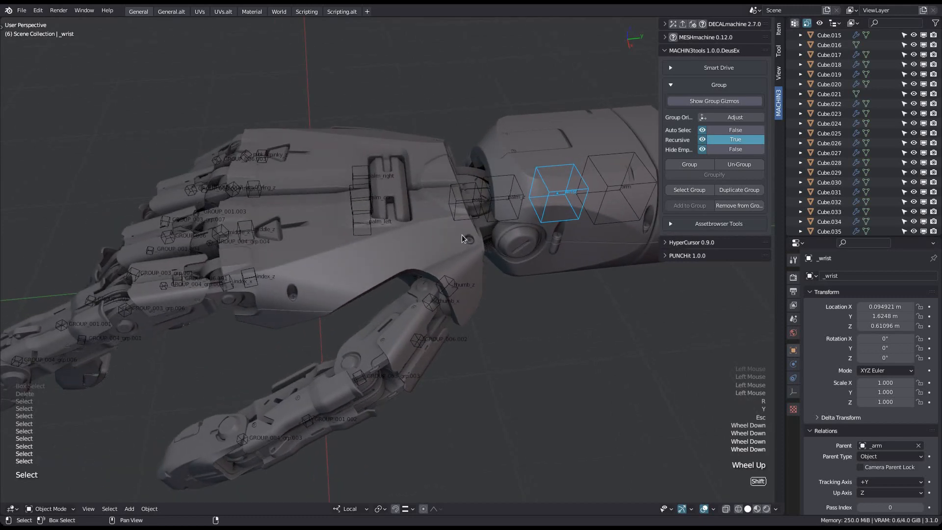
{"action": "middle_click_drag", "start_coordinate": [395, 255], "coordinate": [432, 222], "text": "shift"}
{"action": "middle_click_drag", "start_coordinate": [434, 282], "coordinate": [440, 307]}
{"action": "scroll", "coordinate": [441, 308], "scroll_direction": "up", "scroll_amount": 2}
{"action": "middle_click_drag", "start_coordinate": [489, 278], "coordinate": [492, 156]}
{"action": "left_click", "coordinate": [444, 189]}
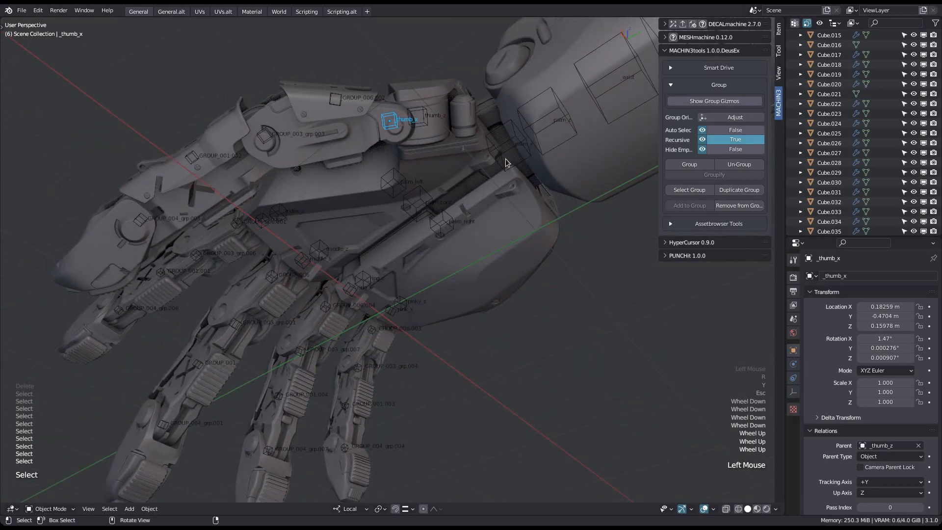
{"action": "key", "text": "r"}
{"action": "key", "text": "x"}
{"action": "key", "text": "y"}
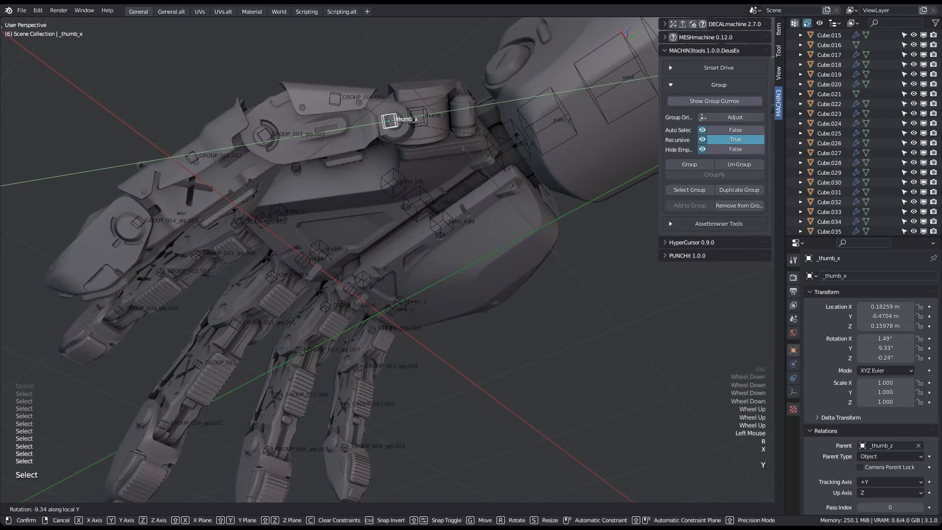
{"action": "key", "text": "z"}
{"action": "key", "text": "x"}
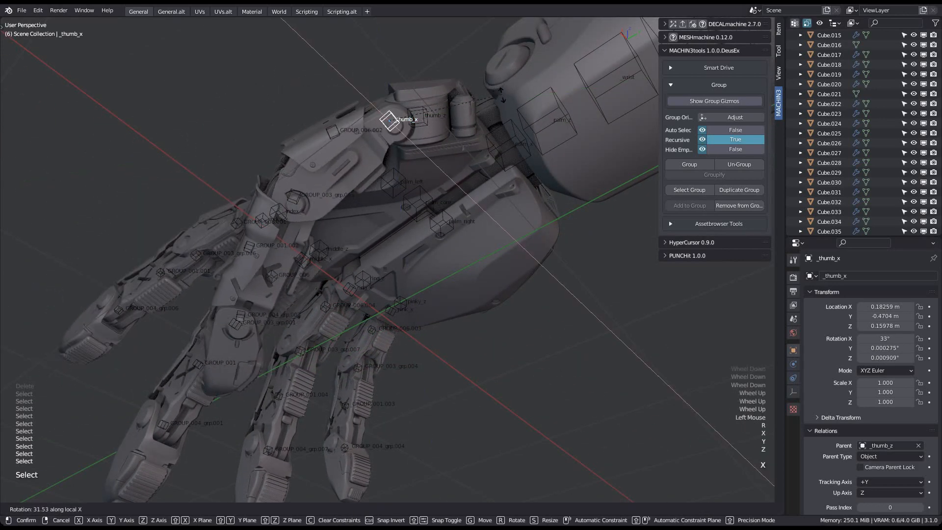
{"action": "key", "text": "Escape"}
Step: View the thumb from the side and try rotating the _thumb_x empty about its local X axis once more
{"action": "middle_click_drag", "start_coordinate": [490, 130], "coordinate": [500, 245]}
{"action": "scroll", "coordinate": [499, 246], "scroll_direction": "up", "scroll_amount": 2}
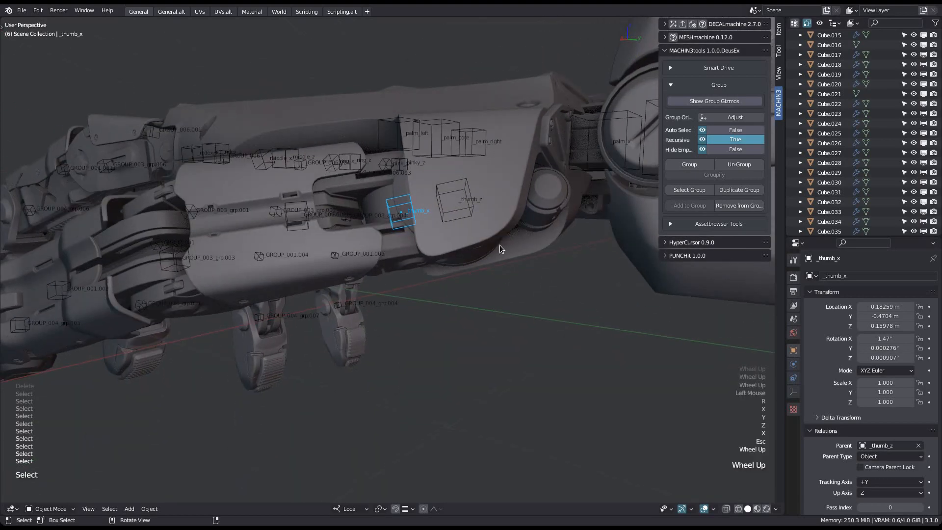
{"action": "key", "text": "r"}
{"action": "key", "text": "x"}
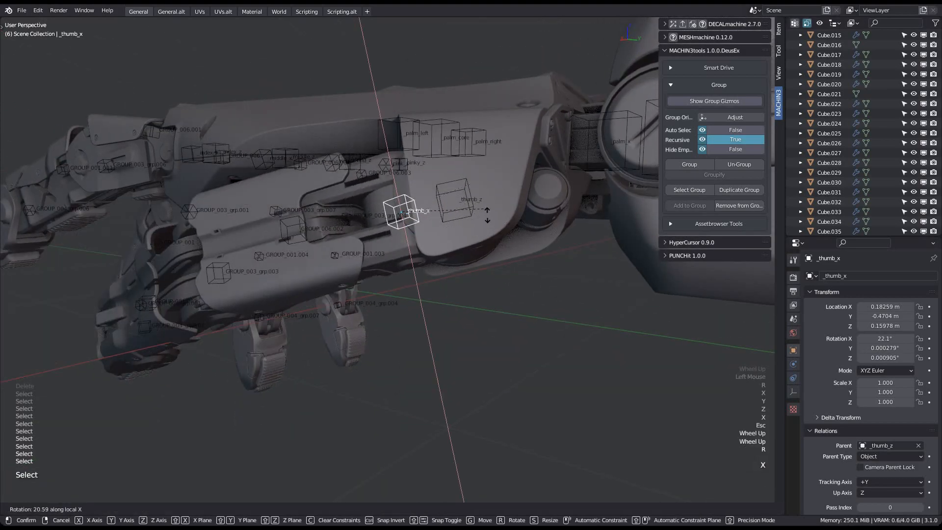
{"action": "key", "text": "Escape"}
Step: Turn Auto Select and Hide Empties back on in the Group settings
{"action": "scroll", "coordinate": [452, 229], "scroll_direction": "down", "scroll_amount": 2}
{"action": "middle_click_drag", "start_coordinate": [452, 229], "coordinate": [452, 192]}
{"action": "scroll", "coordinate": [508, 241], "scroll_direction": "down", "scroll_amount": 1}
{"action": "left_click", "coordinate": [716, 130]}
{"action": "left_click", "coordinate": [718, 149]}
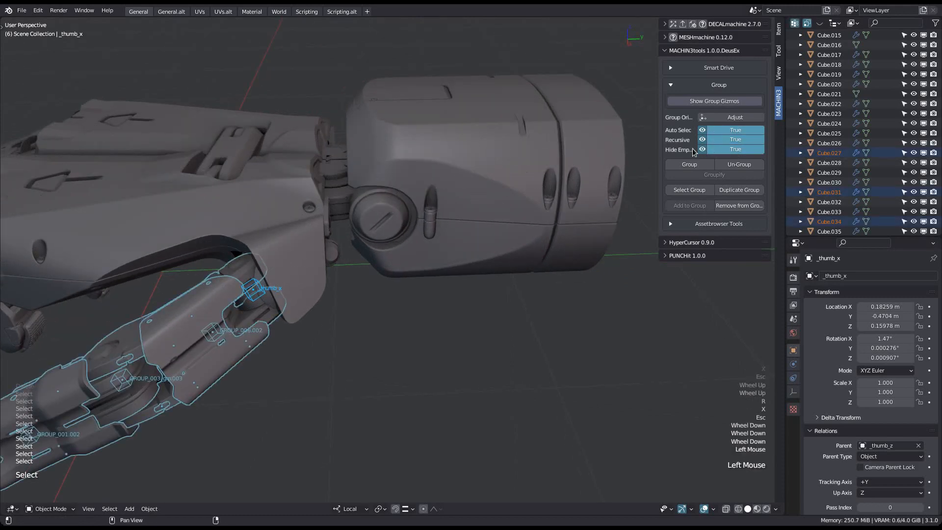
Step: Enable Show Group Gizmos, clear the selection, and select the whole _wrist group through the forearm mesh
{"action": "left_click", "coordinate": [722, 99]}
{"action": "middle_click_drag", "start_coordinate": [550, 162], "coordinate": [478, 191]}
{"action": "key", "text": "a"}
{"action": "middle_click_drag", "start_coordinate": [512, 240], "coordinate": [547, 203]}
{"action": "double_click", "coordinate": [503, 179], "text": "shift"}
{"action": "scroll", "coordinate": [503, 180], "scroll_direction": "up", "scroll_amount": 1}
Step: Try out the _wrist group's gizmo visibility, axis and size settings, leaving the gizmo shown on the Y axis
{"action": "left_click", "coordinate": [683, 129]}
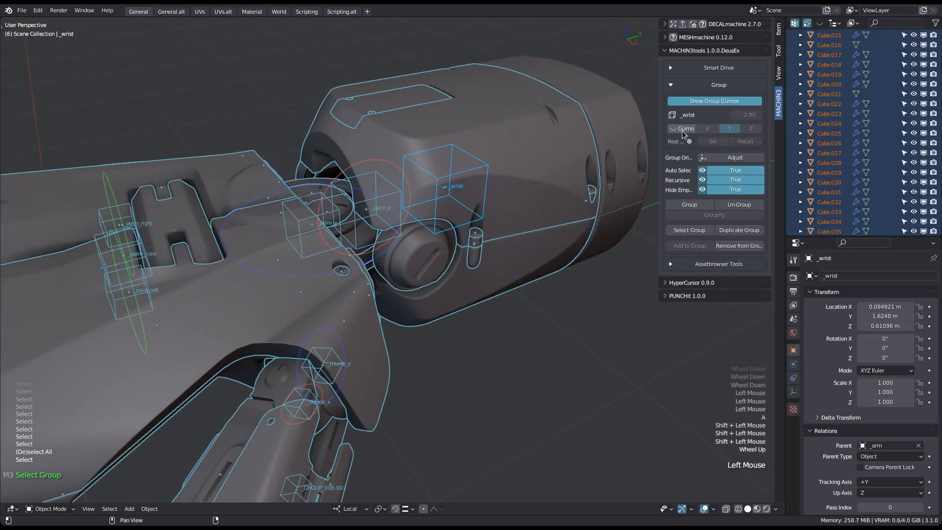
{"action": "left_click", "coordinate": [683, 130]}
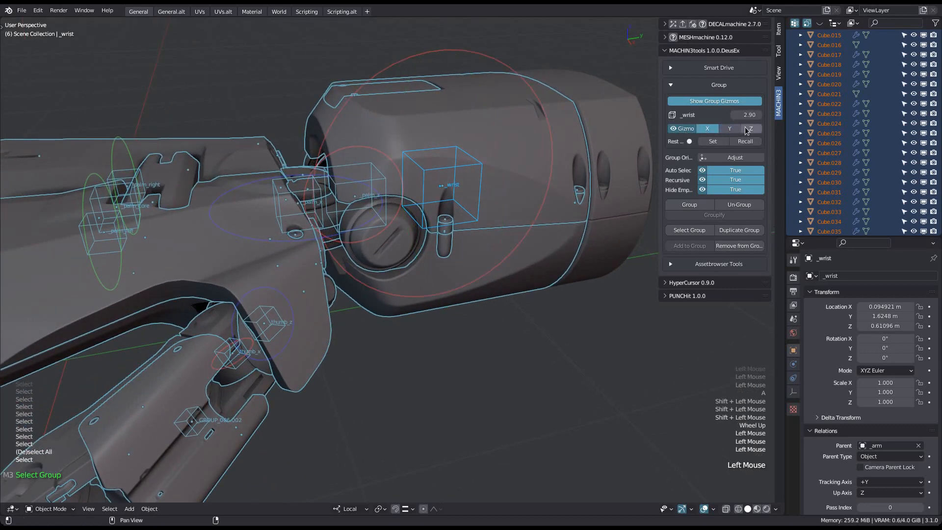
{"action": "middle_click_drag", "start_coordinate": [543, 163], "coordinate": [432, 191]}
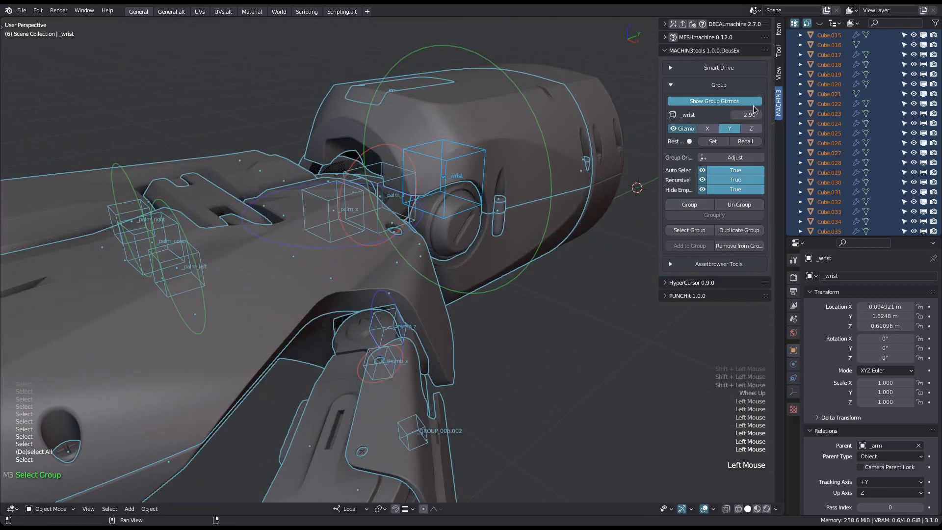
{"action": "mouse_move", "coordinate": [748, 115]}
{"action": "left_mouse_down"}
{"action": "mouse_move", "coordinate": [729, 115]}
{"action": "mouse_move", "coordinate": [745, 115]}
{"action": "left_mouse_up"}
Step: Clear the selection and rotate the wrist group about 6° around its Y axis with its group gizmo
{"action": "middle_click_drag", "start_coordinate": [467, 164], "coordinate": [545, 232]}
{"action": "key", "text": "a"}
{"action": "scroll", "coordinate": [549, 236], "scroll_direction": "down", "scroll_amount": 2}
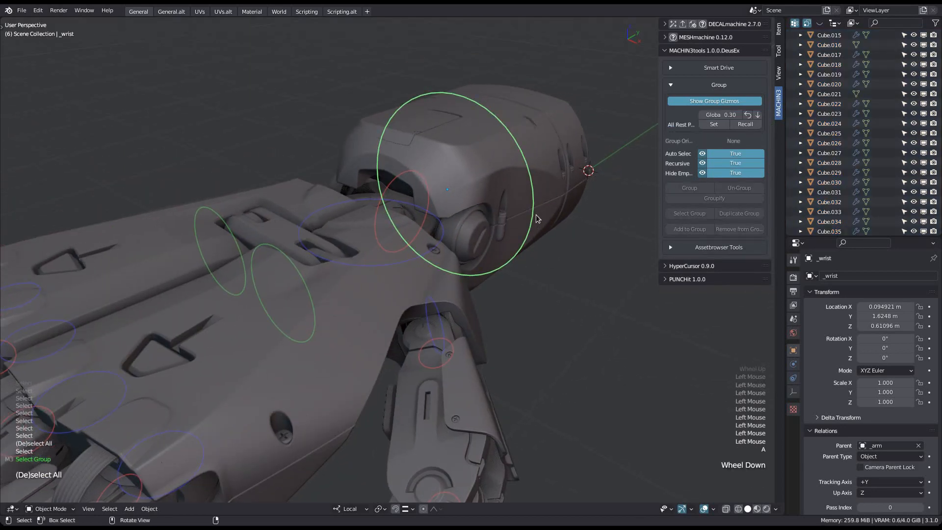
{"action": "left_click_drag", "start_coordinate": [534, 199], "coordinate": [528, 263]}
{"action": "middle_click_drag", "start_coordinate": [528, 267], "coordinate": [372, 298]}
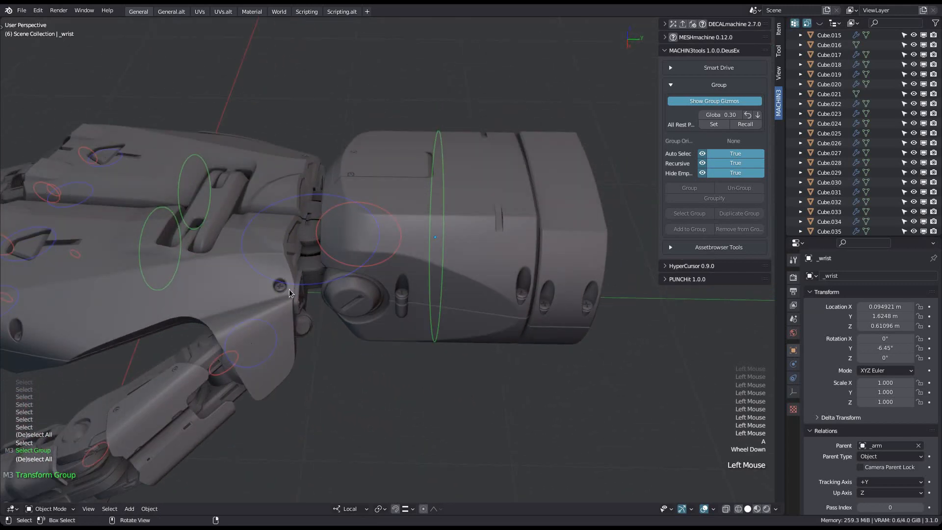
Step: Rotate the hand groups around the wrist joint slightly with their group gizmos
{"action": "mouse_move", "coordinate": [310, 286]}
{"action": "left_mouse_down"}
{"action": "mouse_move", "coordinate": [334, 279]}
{"action": "mouse_move", "coordinate": [321, 281]}
{"action": "left_mouse_up"}
{"action": "mouse_move", "coordinate": [382, 264]}
{"action": "left_mouse_down"}
{"action": "mouse_move", "coordinate": [398, 249]}
{"action": "mouse_move", "coordinate": [393, 258]}
{"action": "left_mouse_up"}
{"action": "middle_click_drag", "start_coordinate": [392, 258], "coordinate": [422, 238]}
{"action": "left_click_drag", "start_coordinate": [425, 215], "coordinate": [426, 217]}
{"action": "middle_click_drag", "start_coordinate": [446, 265], "coordinate": [426, 247]}
Step: Recall the rest poses of the wrist joint's X and Z groups and of the _wrist group while using their gizmos
{"action": "left_click_drag", "start_coordinate": [412, 224], "coordinate": [414, 225]}
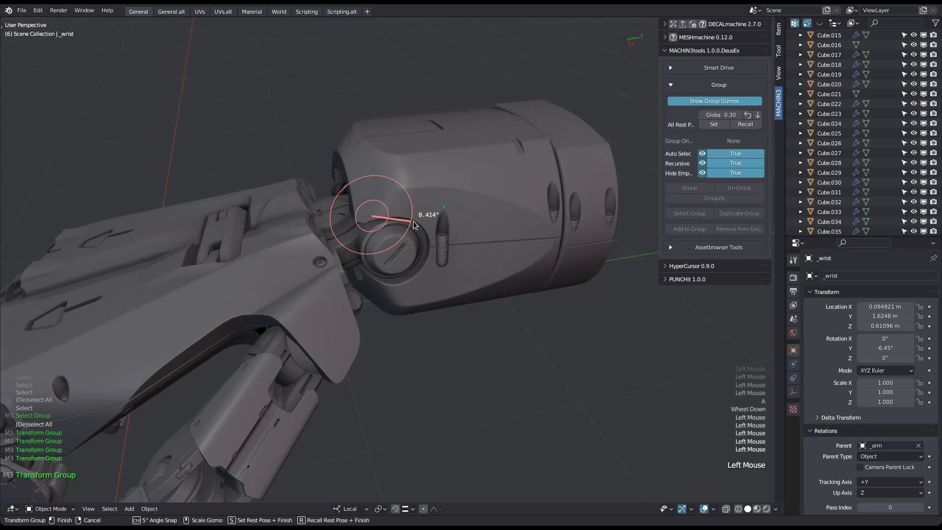
{"action": "key", "text": "r"}
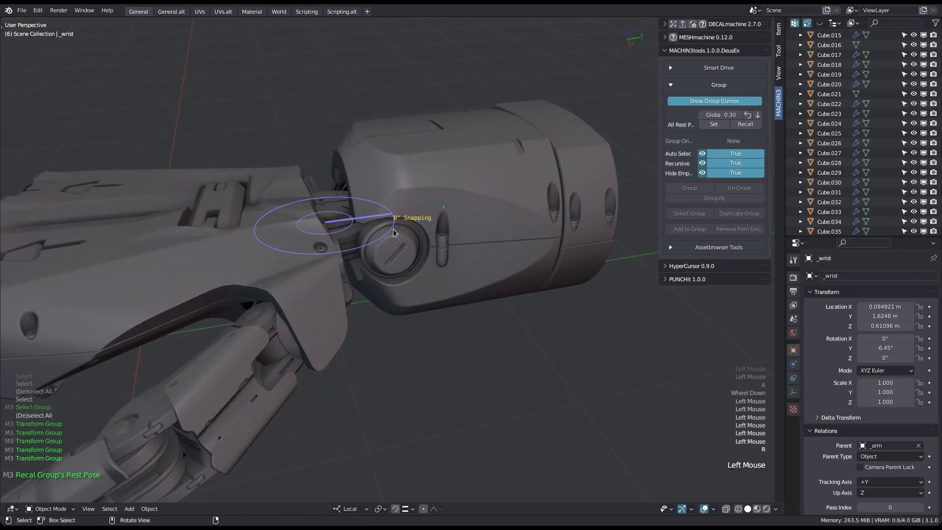
{"action": "left_click", "coordinate": [412, 240]}
{"action": "left_click", "coordinate": [483, 233]}
{"action": "key", "text": "r"}
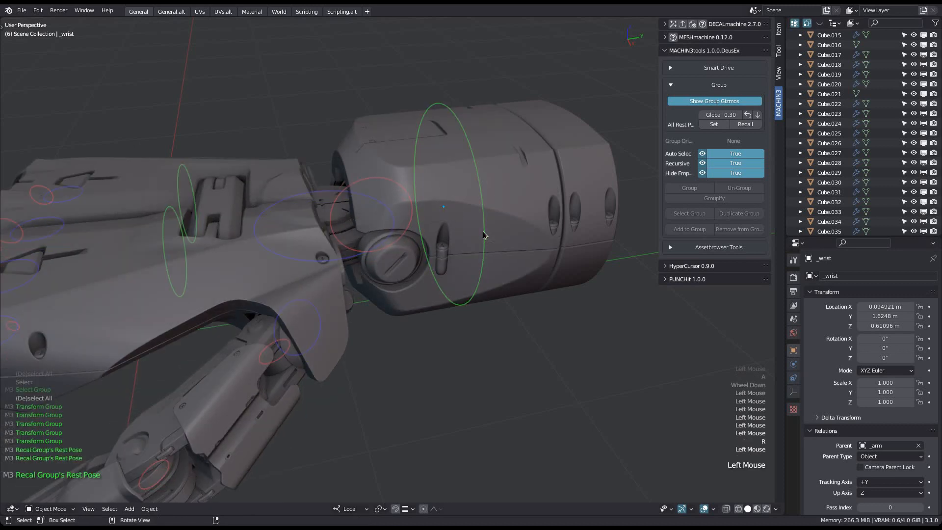
Step: Widen the sidebar, clear the selection and recall the rest poses of all visible groups
{"action": "middle_click_drag", "start_coordinate": [484, 232], "coordinate": [464, 290]}
{"action": "middle_click_drag", "start_coordinate": [411, 318], "coordinate": [482, 289]}
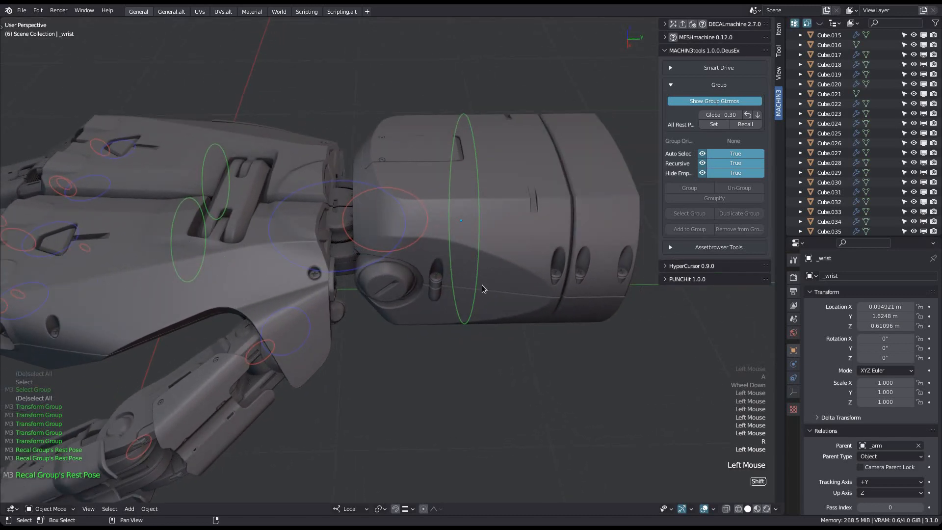
{"action": "left_click_drag", "start_coordinate": [656, 137], "coordinate": [627, 136]}
{"action": "scroll", "coordinate": [416, 177], "scroll_direction": "down", "scroll_amount": 5}
{"action": "scroll", "coordinate": [415, 177], "scroll_direction": "up", "scroll_amount": 3}
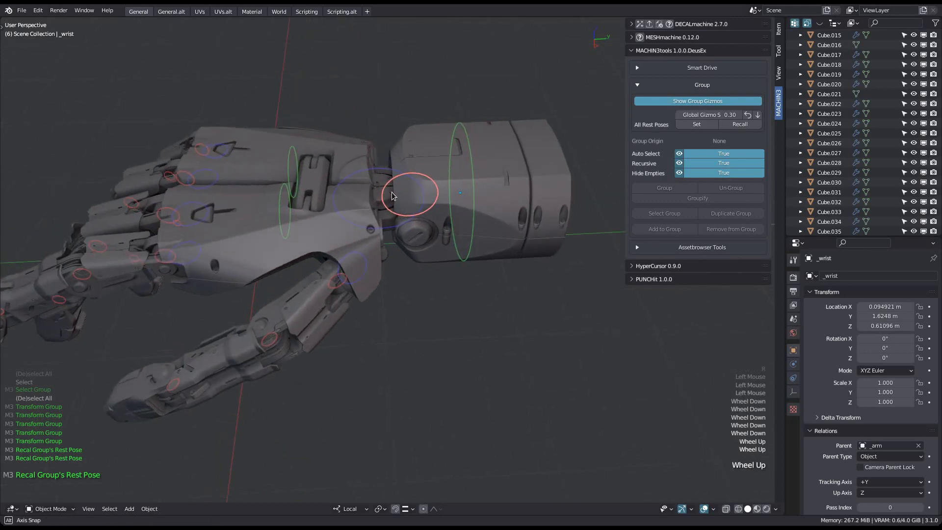
{"action": "key", "text": "a"}
{"action": "key", "text": "a"}
{"action": "middle_click_drag", "start_coordinate": [452, 224], "coordinate": [402, 217]}
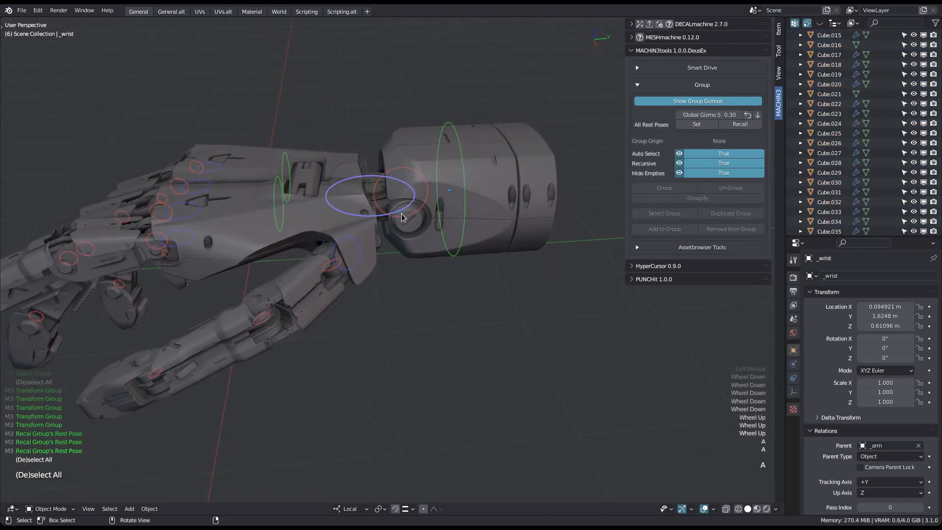
{"action": "left_click", "coordinate": [741, 124]}
Step: Select the whole _index_x group through the index finger's mesh
{"action": "middle_click_drag", "start_coordinate": [467, 206], "coordinate": [370, 252]}
{"action": "scroll", "coordinate": [407, 204], "scroll_direction": "down", "scroll_amount": 2}
{"action": "scroll", "coordinate": [393, 216], "scroll_direction": "up", "scroll_amount": 3}
{"action": "scroll", "coordinate": [370, 252], "scroll_direction": "up", "scroll_amount": 3}
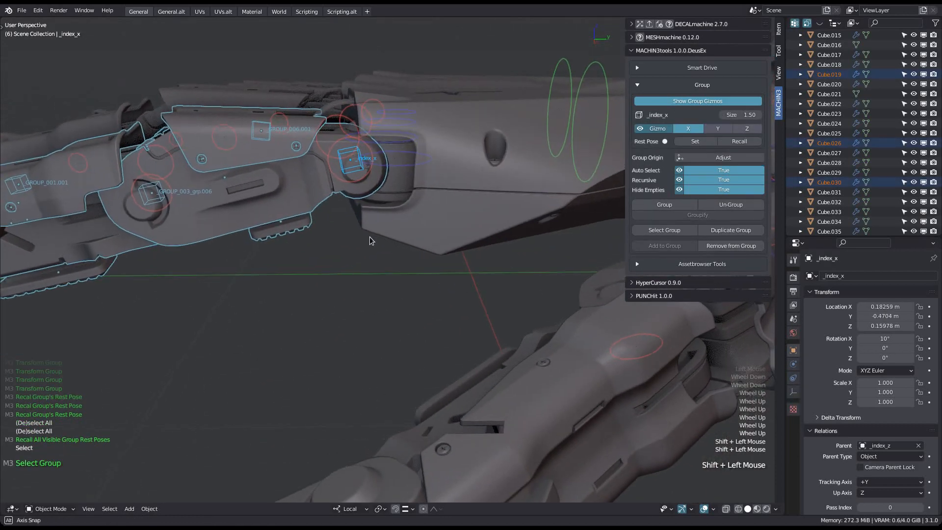
{"action": "left_click", "coordinate": [319, 195]}
{"action": "scroll", "coordinate": [363, 208], "scroll_direction": "up", "scroll_amount": 1}
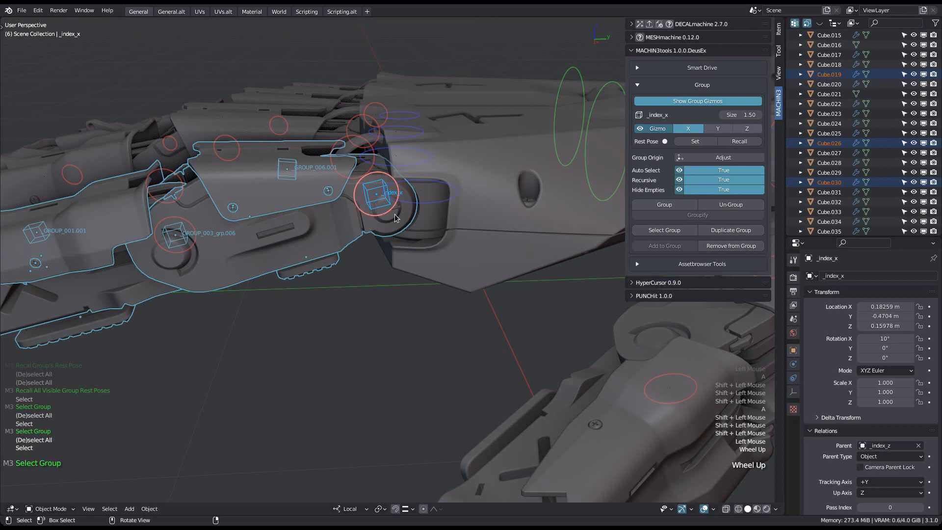
Step: Rotate the _index_x group to about 32.9° around X and set that rotation as its rest pose
{"action": "middle_click_drag", "start_coordinate": [417, 224], "coordinate": [416, 217], "text": "shift"}
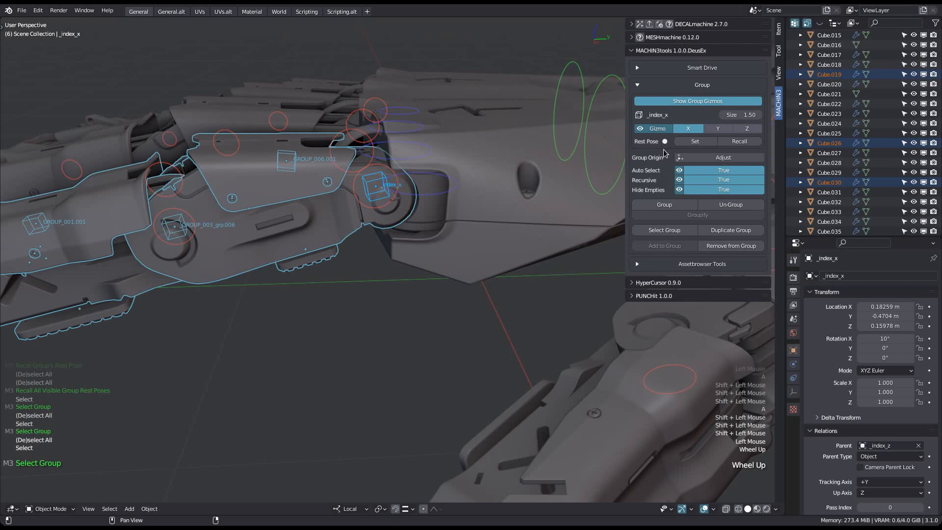
{"action": "middle_click_drag", "start_coordinate": [284, 196], "coordinate": [283, 183], "text": "shift"}
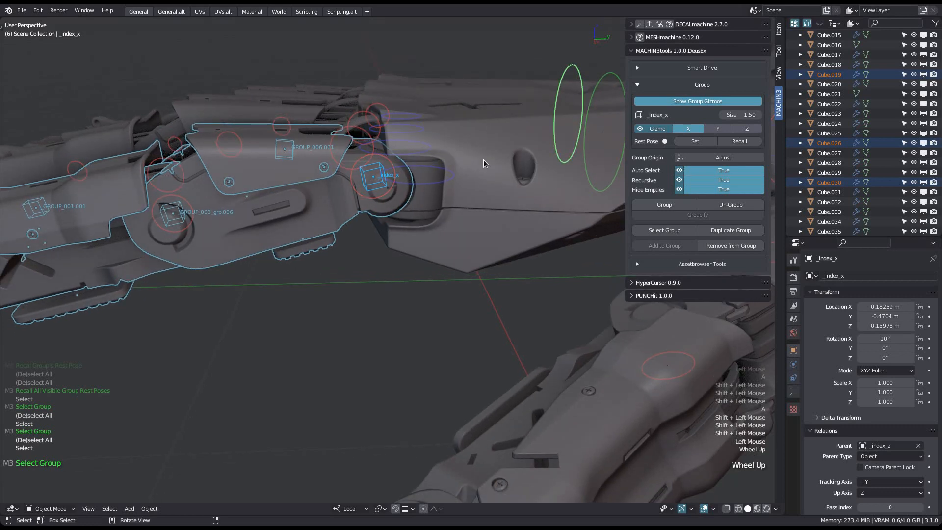
{"action": "left_click_drag", "start_coordinate": [402, 202], "coordinate": [411, 210]}
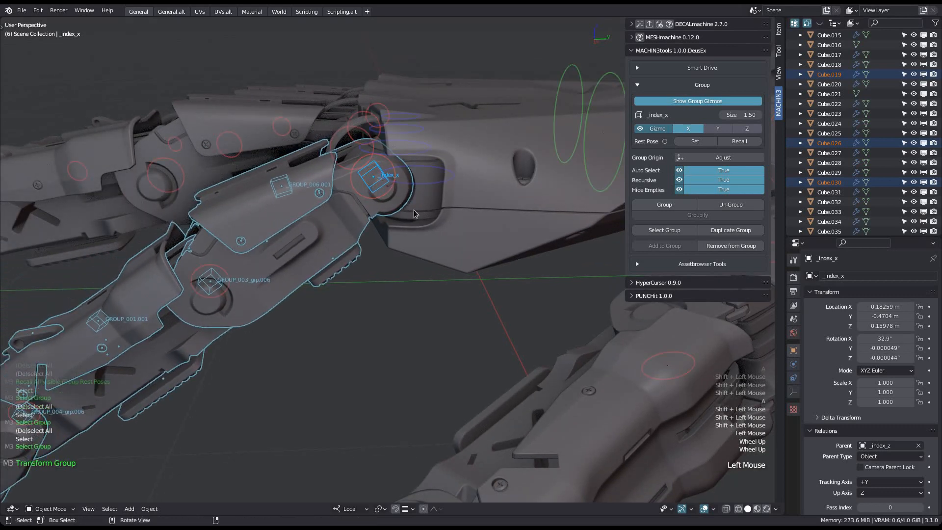
{"action": "left_click", "coordinate": [694, 141]}
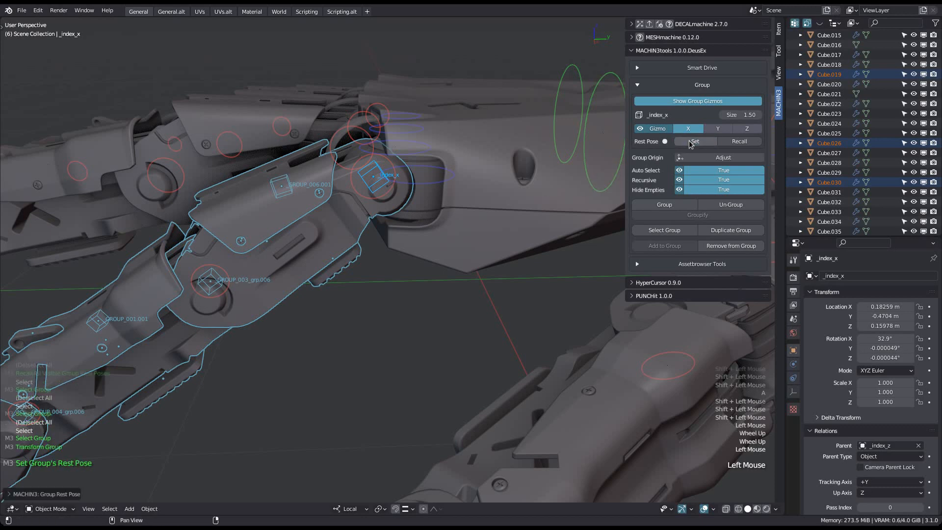
Step: Rotate the _index_x group around X and recall its rest pose, twice
{"action": "left_click_drag", "start_coordinate": [391, 192], "coordinate": [366, 198]}
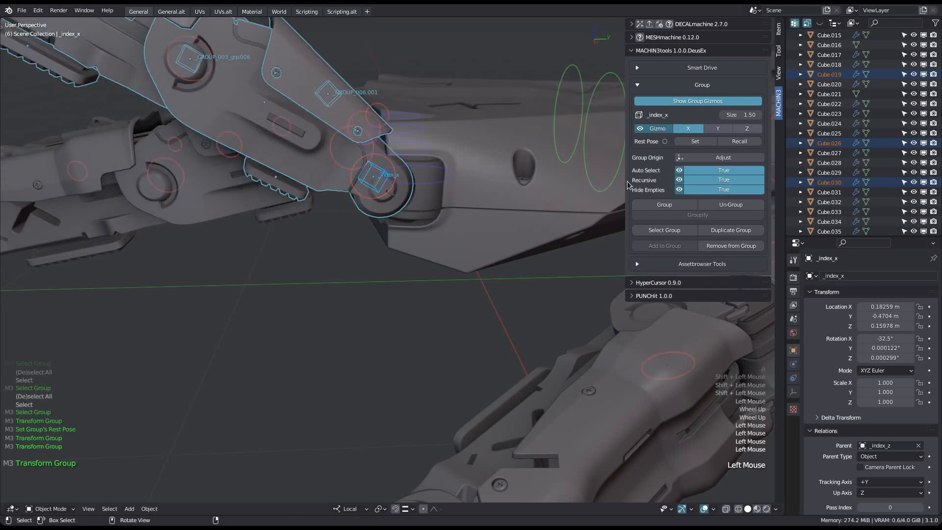
{"action": "left_click", "coordinate": [739, 142]}
{"action": "middle_click_drag", "start_coordinate": [403, 198], "coordinate": [385, 180]}
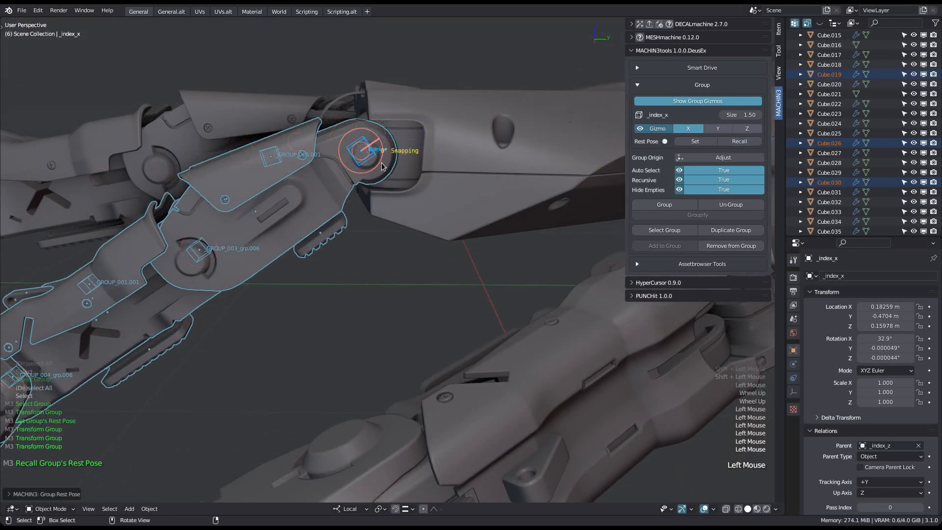
{"action": "left_click_drag", "start_coordinate": [382, 166], "coordinate": [372, 161]}
{"action": "left_click", "coordinate": [738, 144]}
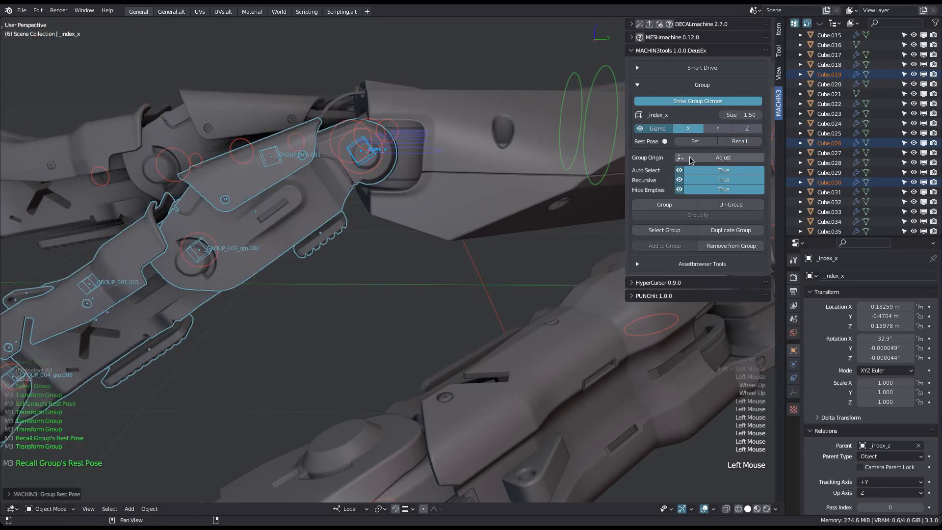
Step: Rotate the _index_x group to about 12.6° around X, set that as its rest pose and clear the selection
{"action": "left_click_drag", "start_coordinate": [382, 167], "coordinate": [376, 156]}
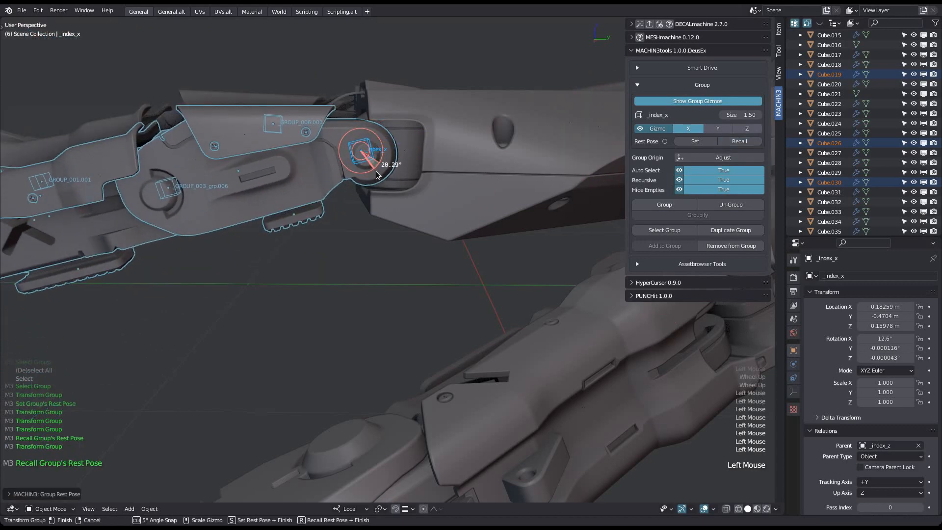
{"action": "left_click", "coordinate": [695, 141]}
{"action": "scroll", "coordinate": [411, 189], "scroll_direction": "down", "scroll_amount": 2}
{"action": "key", "text": "a"}
Step: Recall the rest poses of all visible groups
{"action": "middle_click_drag", "start_coordinate": [422, 235], "coordinate": [422, 222], "text": "shift"}
{"action": "middle_click_drag", "start_coordinate": [422, 221], "coordinate": [460, 230]}
{"action": "left_click", "coordinate": [740, 124]}
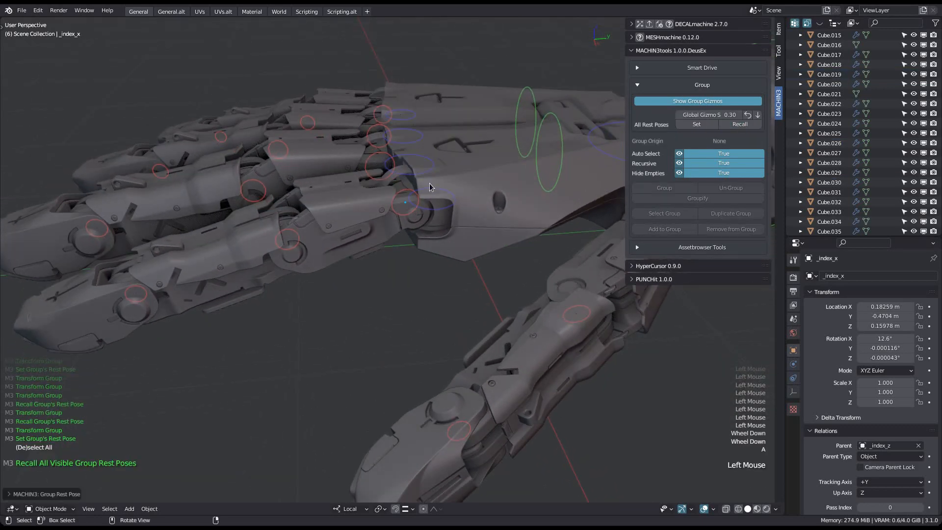
Step: Set and recall the _index_x group's rest pose while rotating its X gizmo, finishing with the rest pose set at about 14.4°
{"action": "scroll", "coordinate": [400, 219], "scroll_direction": "up", "scroll_amount": 3}
{"action": "left_click_drag", "start_coordinate": [390, 215], "coordinate": [484, 224]}
{"action": "key", "text": "s"}
{"action": "middle_click_drag", "start_coordinate": [484, 223], "coordinate": [441, 224]}
{"action": "left_click_drag", "start_coordinate": [413, 184], "coordinate": [390, 199]}
{"action": "key", "text": "r"}
{"action": "key", "text": "r"}
{"action": "key", "text": "s"}
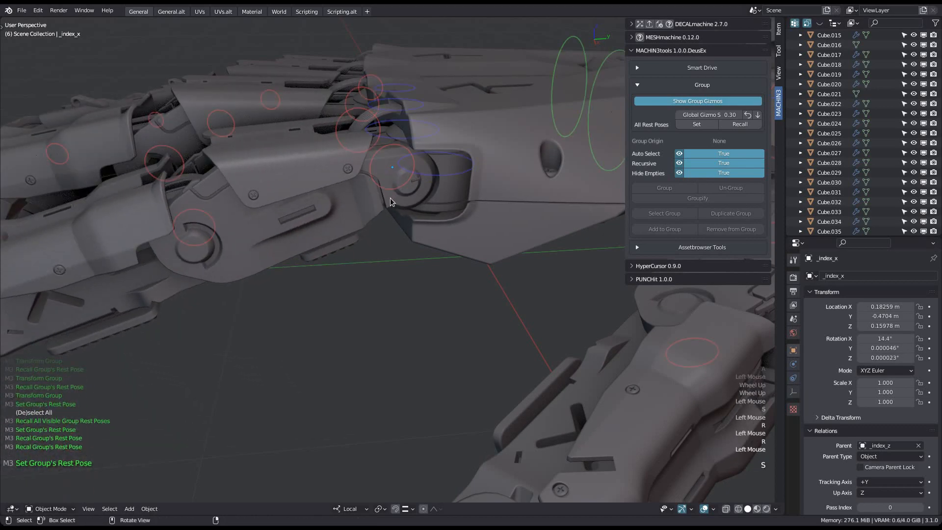
Step: Set the index finger base's rest pose through its Z gizmo, rotate the group and recall that pose
{"action": "scroll", "coordinate": [387, 210], "scroll_direction": "down", "scroll_amount": 2}
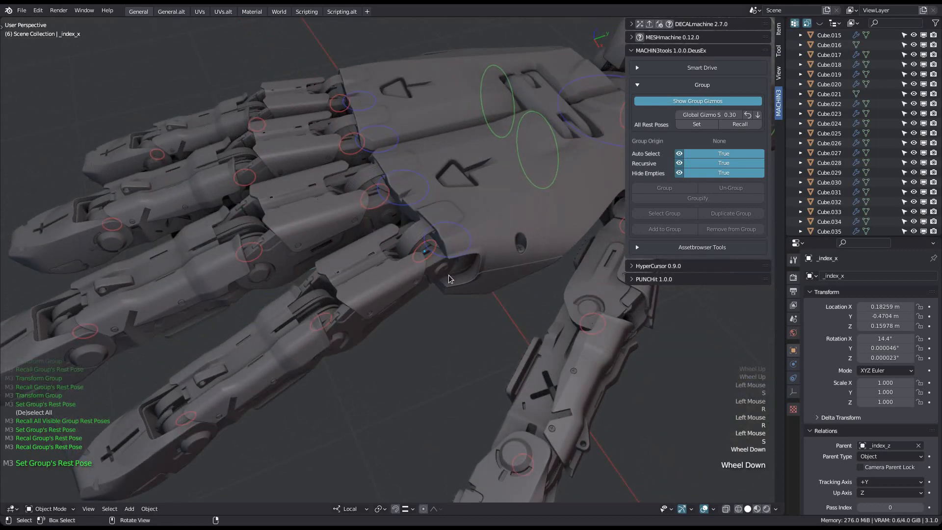
{"action": "scroll", "coordinate": [458, 254], "scroll_direction": "up", "scroll_amount": 2}
{"action": "mouse_move", "coordinate": [458, 255]}
{"action": "left_mouse_down"}
{"action": "mouse_move", "coordinate": [473, 253]}
{"action": "mouse_move", "coordinate": [472, 243]}
{"action": "mouse_move", "coordinate": [449, 254]}
{"action": "left_mouse_up"}
{"action": "key", "text": "s"}
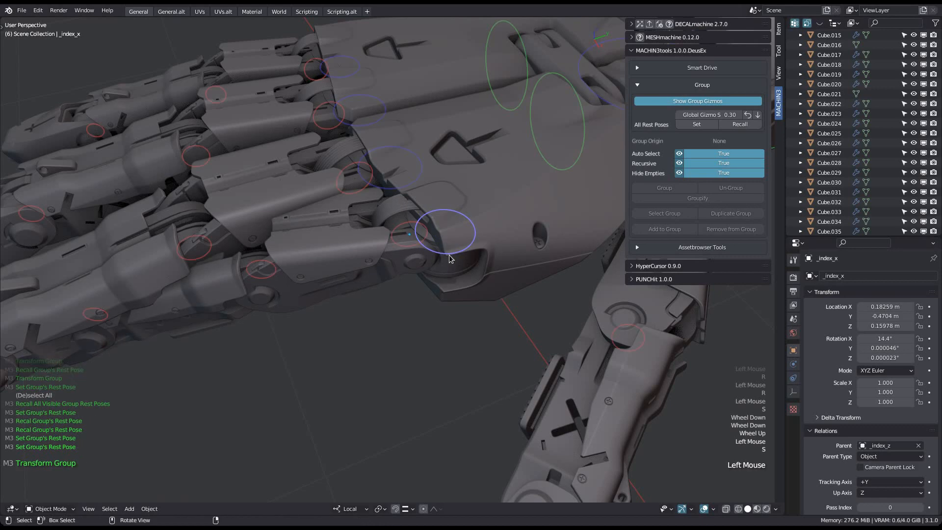
{"action": "left_click", "coordinate": [449, 254]}
{"action": "key", "text": "r"}
Step: Rotate the index finger's base again with its Z gizmo and set the new rotation as its rest pose
{"action": "middle_click_drag", "start_coordinate": [450, 254], "coordinate": [528, 223]}
{"action": "mouse_move", "coordinate": [528, 222]}
{"action": "left_mouse_down"}
{"action": "mouse_move", "coordinate": [522, 236]}
{"action": "mouse_move", "coordinate": [531, 234]}
{"action": "left_mouse_up"}
{"action": "key", "text": "s"}
Step: Resize the index finger base's Z gizmo while rotating the group, and finish the rotation with 5° angle snapping
{"action": "middle_click_drag", "start_coordinate": [530, 234], "coordinate": [479, 247]}
{"action": "left_click_drag", "start_coordinate": [477, 245], "coordinate": [476, 244]}
{"action": "scroll", "coordinate": [476, 248], "scroll_direction": "down", "scroll_amount": 7}
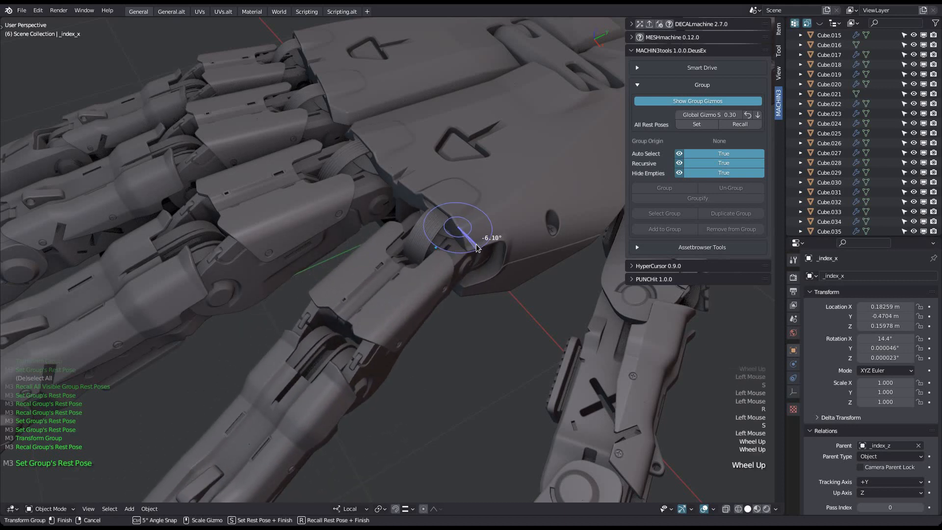
{"action": "scroll", "coordinate": [476, 248], "scroll_direction": "up", "scroll_amount": 5}
{"action": "scroll", "coordinate": [476, 249], "scroll_direction": "down", "scroll_amount": 5}
{"action": "scroll", "coordinate": [476, 250], "scroll_direction": "up", "scroll_amount": 4}
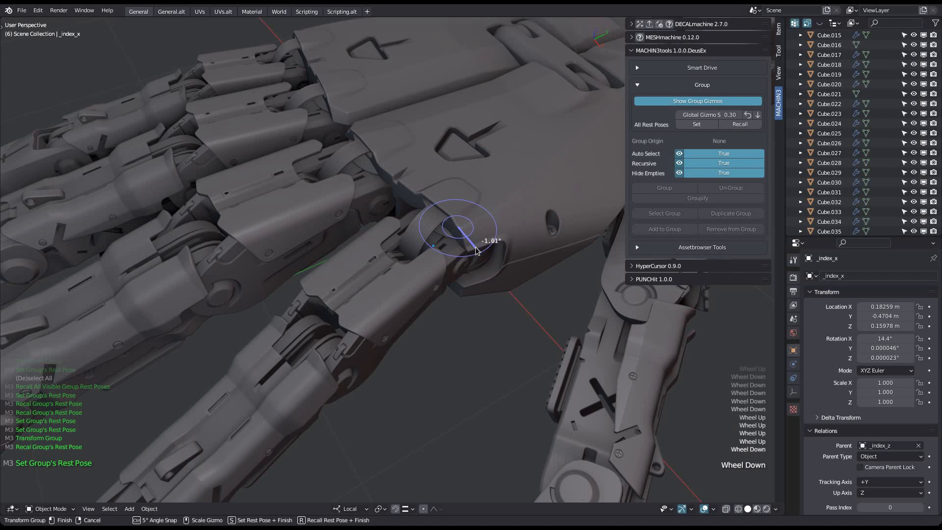
{"action": "mouse_move", "coordinate": [476, 248]}
{"action": "left_mouse_down", "text": "ctrl"}
{"action": "mouse_move", "coordinate": [491, 244]}
{"action": "mouse_move", "coordinate": [464, 262]}
{"action": "mouse_move", "coordinate": [487, 254]}
{"action": "mouse_move", "coordinate": [476, 261]}
{"action": "left_mouse_up", "text": "ctrl"}
Step: Turn the group gizmos off to view the plain hand and turn them back on
{"action": "scroll", "coordinate": [464, 269], "scroll_direction": "down", "scroll_amount": 3}
{"action": "middle_click_drag", "start_coordinate": [426, 260], "coordinate": [428, 238]}
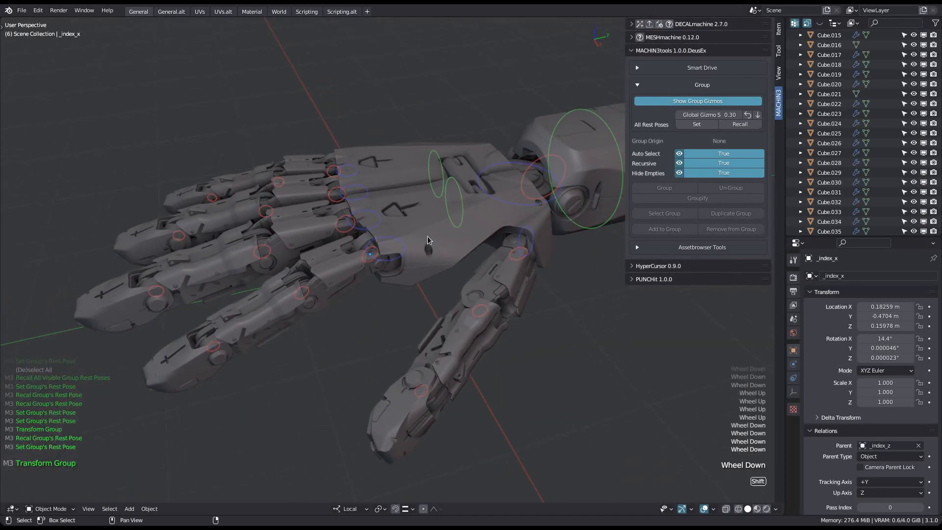
{"action": "key", "text": "w"}
{"action": "left_click", "coordinate": [416, 126]}
{"action": "middle_click_drag", "start_coordinate": [414, 149], "coordinate": [408, 216]}
{"action": "middle_click_drag", "start_coordinate": [300, 248], "coordinate": [379, 229], "text": "shift"}
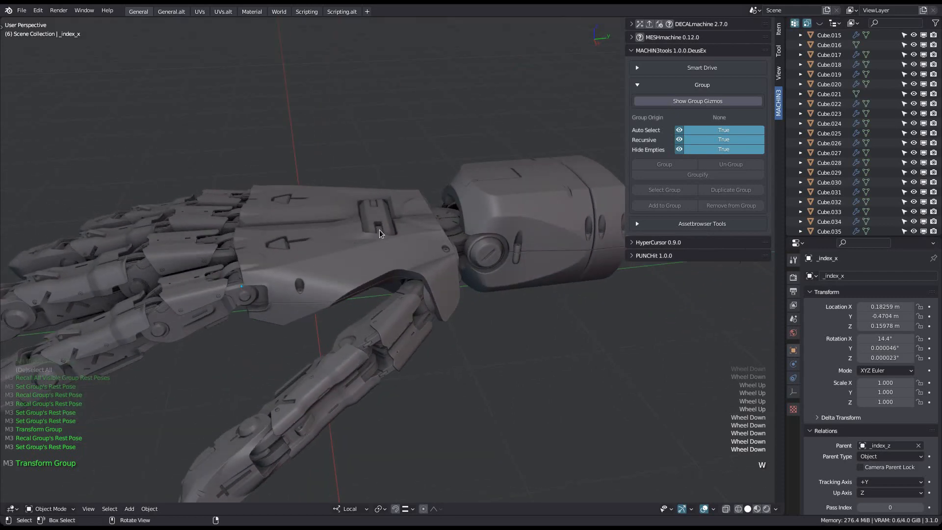
{"action": "key", "text": "w"}
{"action": "left_click", "coordinate": [360, 230]}
{"action": "middle_click_drag", "start_coordinate": [381, 278], "coordinate": [463, 236]}
{"action": "scroll", "coordinate": [447, 232], "scroll_direction": "down", "scroll_amount": 3}
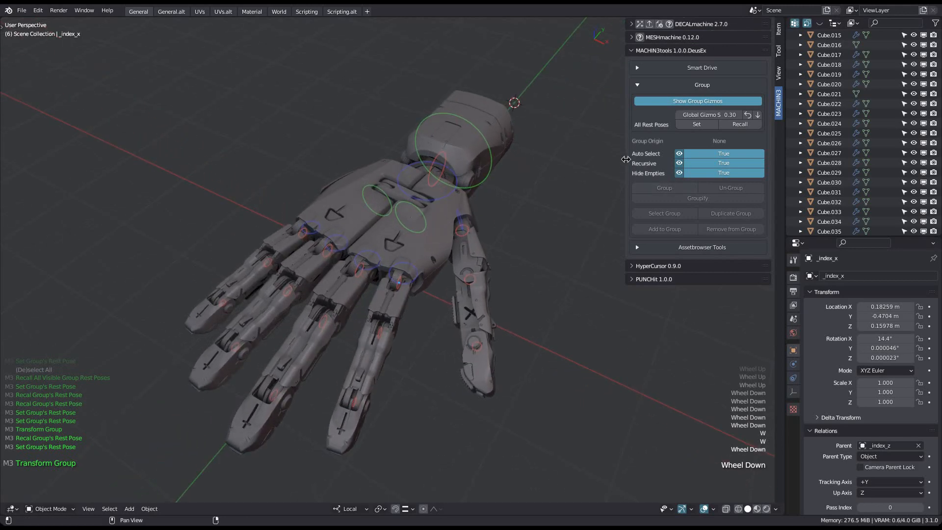
Step: Widen the sidebar, select the whole _wrist group to view its gizmo settings, and clear the selection
{"action": "left_click_drag", "start_coordinate": [626, 159], "coordinate": [594, 159]}
{"action": "middle_click_drag", "start_coordinate": [471, 221], "coordinate": [435, 238]}
{"action": "scroll", "coordinate": [488, 230], "scroll_direction": "up", "scroll_amount": 2}
{"action": "key", "text": "a"}
{"action": "key", "text": "a"}
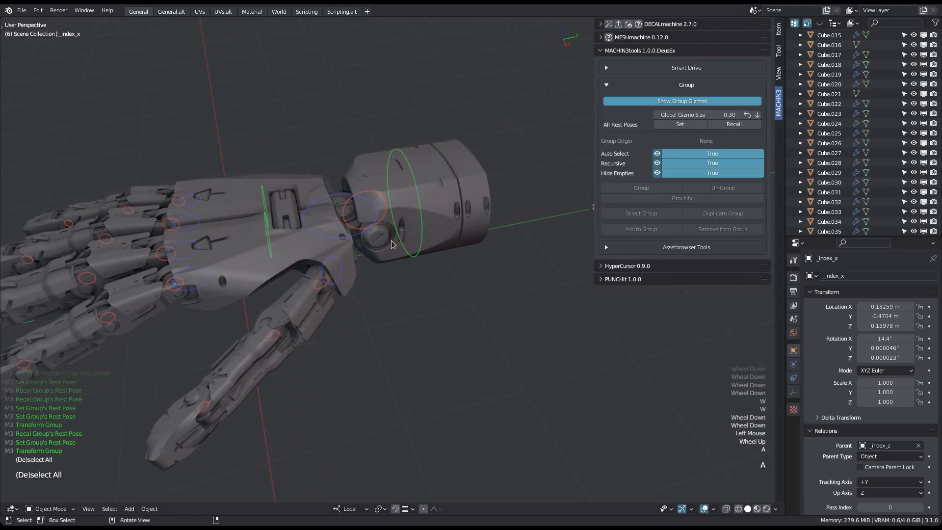
{"action": "double_click", "coordinate": [446, 203], "text": "shift"}
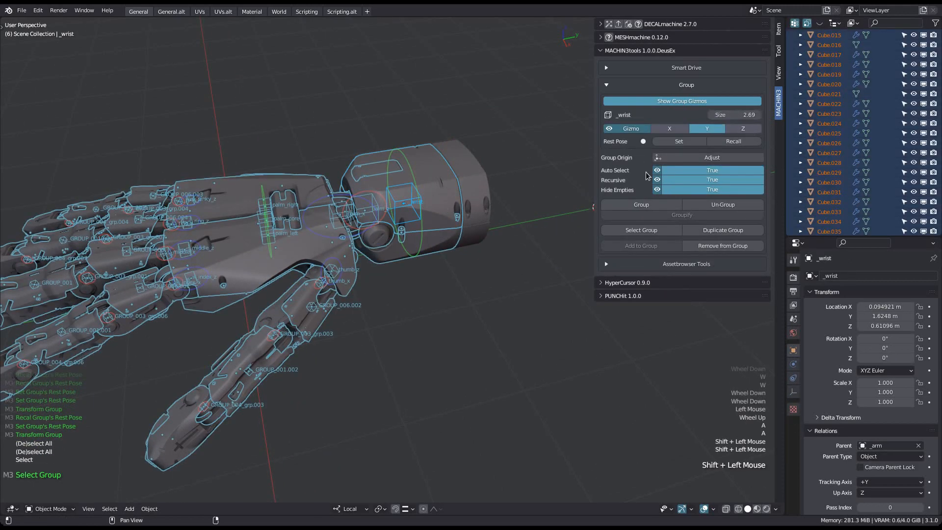
{"action": "key", "text": "a"}
{"action": "middle_click_drag", "start_coordinate": [421, 251], "coordinate": [448, 260], "text": "shift"}
Step: Try the Global Gizmo Size at about 0.27 and reset it to 1.00
{"action": "left_click_drag", "start_coordinate": [717, 114], "coordinate": [744, 115]}
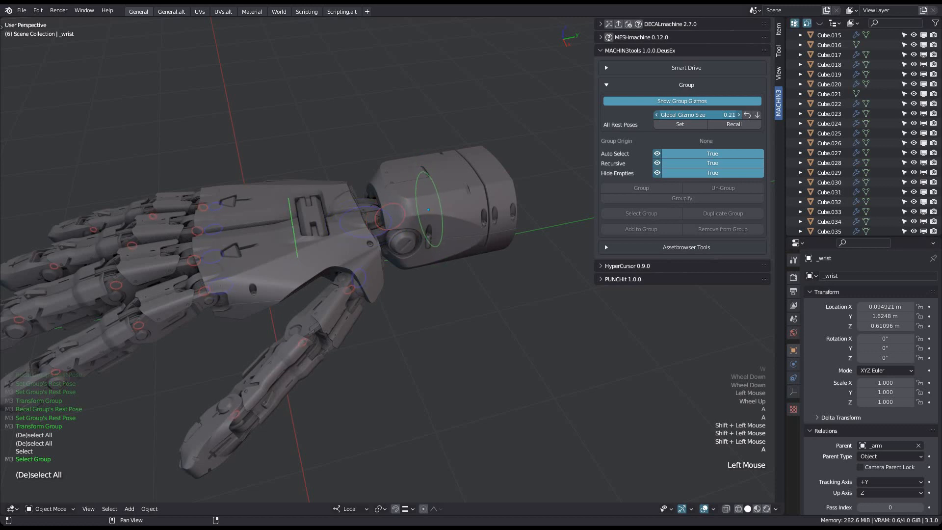
{"action": "middle_click_drag", "start_coordinate": [390, 182], "coordinate": [413, 195]}
{"action": "scroll", "coordinate": [440, 168], "scroll_direction": "up", "scroll_amount": 2}
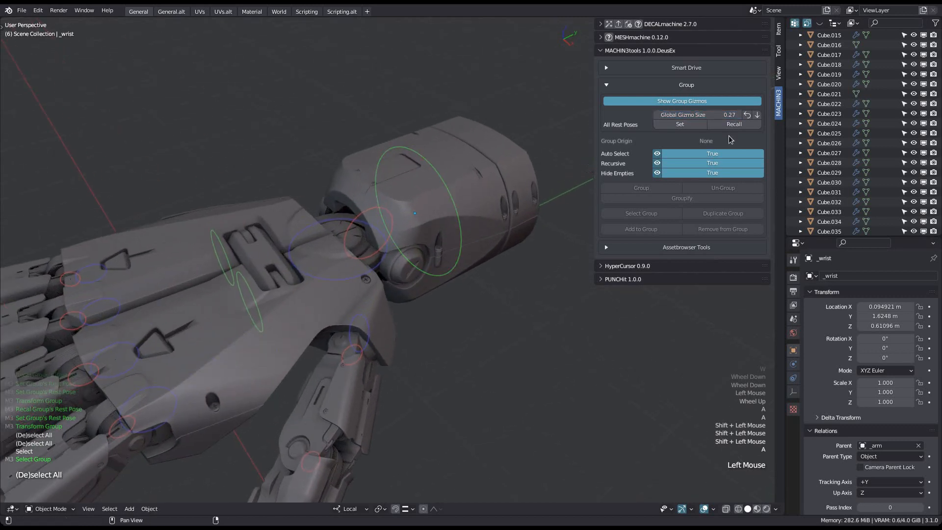
{"action": "left_click", "coordinate": [747, 115]}
{"action": "scroll", "coordinate": [440, 187], "scroll_direction": "down", "scroll_amount": 2}
{"action": "middle_click_drag", "start_coordinate": [440, 187], "coordinate": [417, 206]}
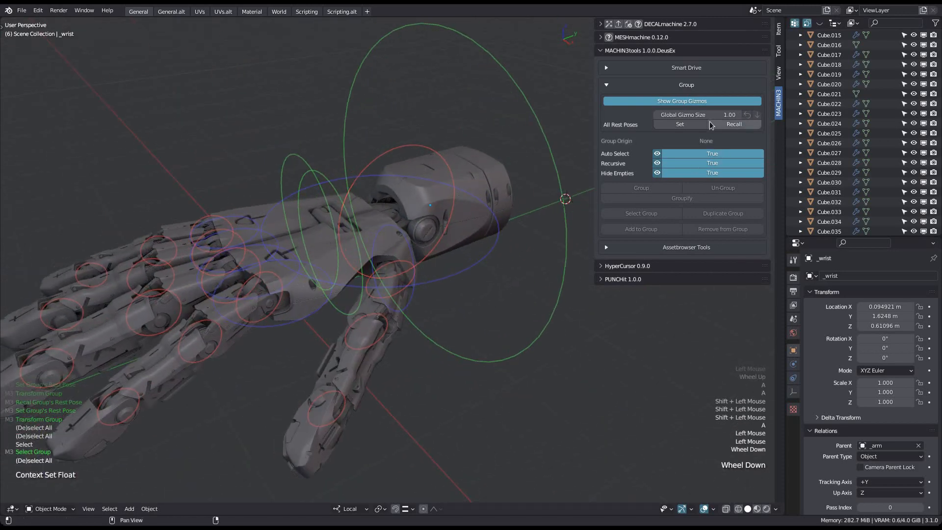
Step: Set the Global Gizmo Size to about 0.28 and bake it into the individual group gizmos
{"action": "left_click_drag", "start_coordinate": [696, 115], "coordinate": [665, 115]}
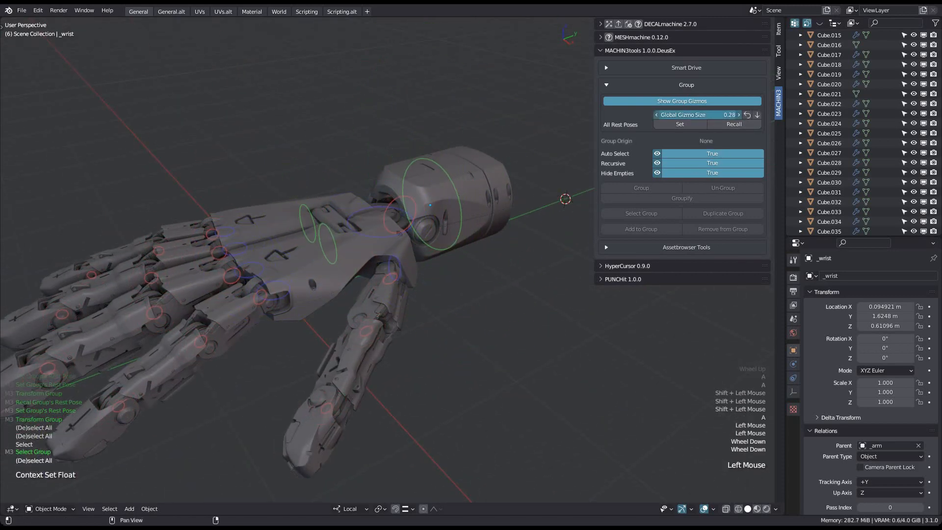
{"action": "left_click", "coordinate": [758, 116]}
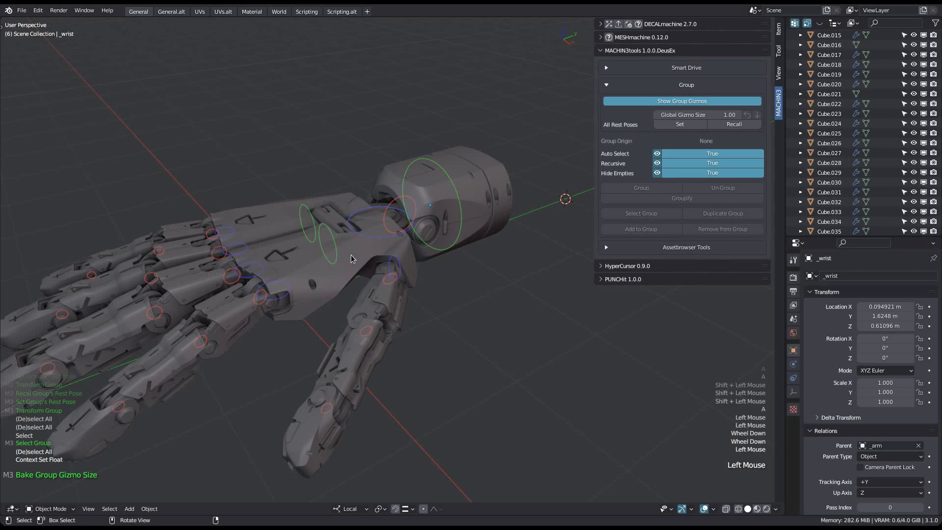
{"action": "scroll", "coordinate": [328, 266], "scroll_direction": "up", "scroll_amount": 2}
{"action": "middle_click_drag", "start_coordinate": [417, 236], "coordinate": [440, 204]}
{"action": "key", "text": "a"}
{"action": "key", "text": "a"}
{"action": "scroll", "coordinate": [443, 214], "scroll_direction": "down", "scroll_amount": 2}
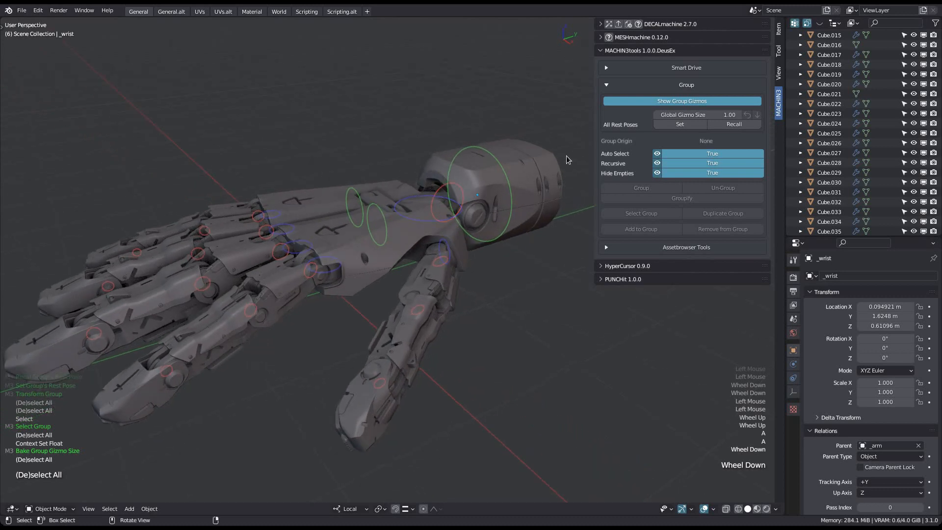
Step: Turn off Show Group Gizmos and narrow the sidebar
{"action": "left_click", "coordinate": [684, 102]}
{"action": "left_click_drag", "start_coordinate": [594, 155], "coordinate": [632, 155]}
{"action": "middle_click_drag", "start_coordinate": [515, 196], "coordinate": [389, 198]}
Step: Move the 3D cursor to the origin and switch the viewport to Material shading
{"action": "key", "text": "shift+s"}
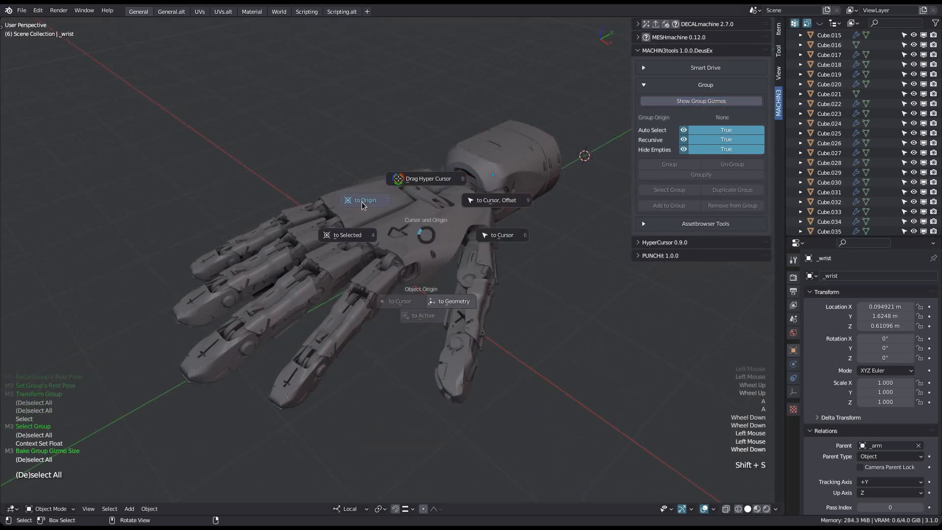
{"action": "middle_click_drag", "start_coordinate": [543, 317], "coordinate": [546, 280]}
{"action": "key", "text": "Page_Up"}
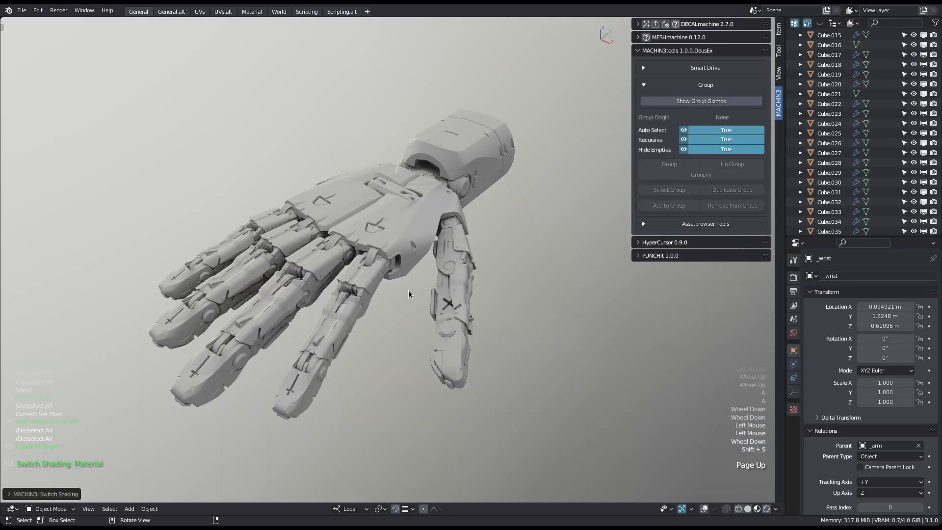
Step: Show the group gizmos and rotate the _wrist group to about 12.2° around its Y axis
{"action": "mouse_move", "coordinate": [351, 285]}
{"action": "middle_mouse_down"}
{"action": "mouse_move", "coordinate": [515, 291]}
{"action": "mouse_move", "coordinate": [463, 262]}
{"action": "mouse_move", "coordinate": [452, 273]}
{"action": "mouse_move", "coordinate": [337, 248]}
{"action": "mouse_move", "coordinate": [444, 181]}
{"action": "middle_mouse_up"}
{"action": "key", "text": "w"}
{"action": "left_click", "coordinate": [436, 273]}
{"action": "scroll", "coordinate": [463, 211], "scroll_direction": "up", "scroll_amount": 3}
{"action": "middle_click_drag", "start_coordinate": [463, 210], "coordinate": [461, 214]}
{"action": "left_click_drag", "start_coordinate": [473, 210], "coordinate": [441, 246]}
Step: Curl the index finger downward by rotating its base, middle and tip joints with their X gizmos
{"action": "middle_click_drag", "start_coordinate": [401, 283], "coordinate": [449, 225], "text": "shift"}
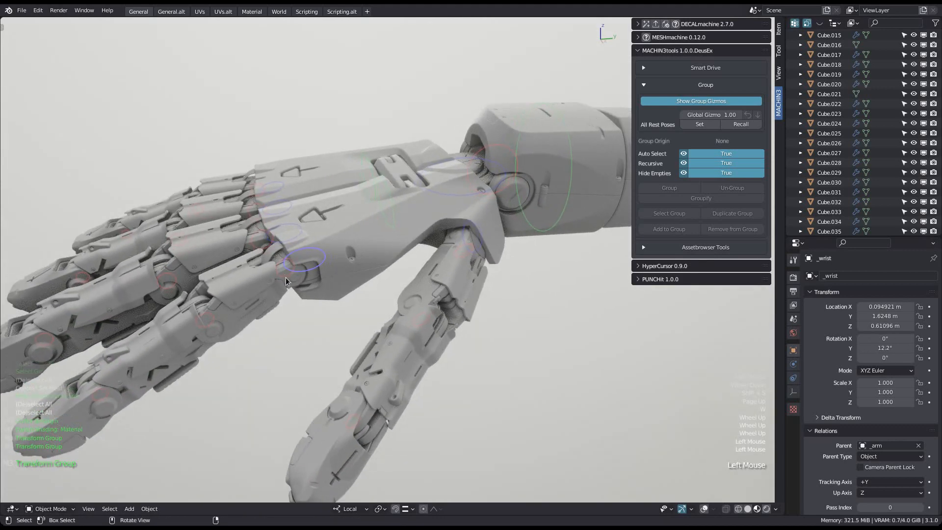
{"action": "left_click_drag", "start_coordinate": [287, 277], "coordinate": [288, 277]}
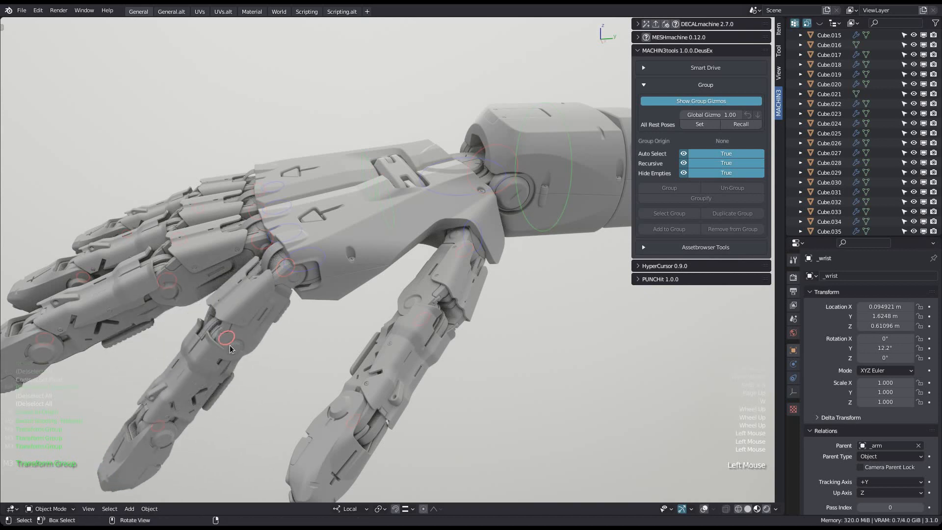
{"action": "left_click_drag", "start_coordinate": [230, 345], "coordinate": [234, 345]}
{"action": "middle_click_drag", "start_coordinate": [234, 348], "coordinate": [263, 285], "text": "shift"}
{"action": "left_click", "coordinate": [245, 363]}
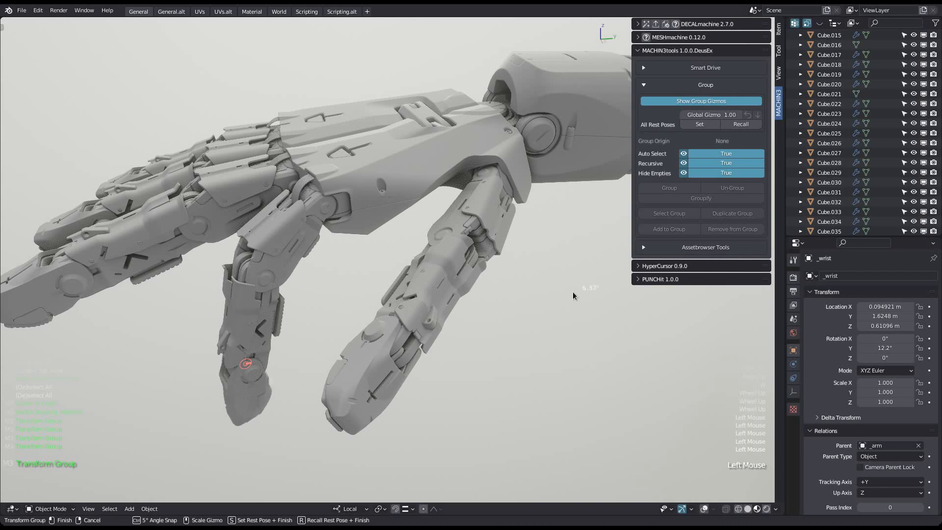
{"action": "left_click_drag", "start_coordinate": [583, 278], "coordinate": [583, 280]}
Step: Bend the thumb inward by rotating its base, middle and tip joints with their group gizmos
{"action": "middle_click_drag", "start_coordinate": [583, 279], "coordinate": [514, 312]}
{"action": "middle_click_drag", "start_coordinate": [494, 181], "coordinate": [471, 204], "text": "shift"}
{"action": "left_click_drag", "start_coordinate": [469, 204], "coordinate": [630, 364]}
{"action": "left_click_drag", "start_coordinate": [446, 290], "coordinate": [500, 428]}
{"action": "left_click_drag", "start_coordinate": [411, 392], "coordinate": [534, 375]}
Step: Bend the outer fingers down with their group gizmos while keeping the middle finger extended
{"action": "middle_click_drag", "start_coordinate": [535, 376], "coordinate": [417, 209]}
{"action": "scroll", "coordinate": [427, 278], "scroll_direction": "down", "scroll_amount": 3}
{"action": "middle_click_drag", "start_coordinate": [427, 278], "coordinate": [393, 217]}
{"action": "scroll", "coordinate": [369, 242], "scroll_direction": "up", "scroll_amount": 3}
{"action": "left_click_drag", "start_coordinate": [346, 232], "coordinate": [374, 387]}
{"action": "middle_click_drag", "start_coordinate": [434, 337], "coordinate": [395, 338]}
{"action": "left_click_drag", "start_coordinate": [420, 232], "coordinate": [525, 173]}
{"action": "mouse_move", "coordinate": [475, 220]}
{"action": "middle_mouse_down"}
{"action": "mouse_move", "coordinate": [419, 199]}
{"action": "mouse_move", "coordinate": [480, 211]}
{"action": "middle_mouse_up"}
{"action": "left_click_drag", "start_coordinate": [480, 211], "coordinate": [540, 274]}
{"action": "middle_click_drag", "start_coordinate": [540, 274], "coordinate": [402, 228]}
{"action": "scroll", "coordinate": [401, 228], "scroll_direction": "up", "scroll_amount": 1}
{"action": "left_click_drag", "start_coordinate": [409, 182], "coordinate": [489, 237]}
{"action": "middle_click_drag", "start_coordinate": [489, 237], "coordinate": [511, 280]}
Step: Hide the group gizmos to show the finished hand pose
{"action": "scroll", "coordinate": [400, 267], "scroll_direction": "down", "scroll_amount": 1}
{"action": "scroll", "coordinate": [399, 266], "scroll_direction": "down", "scroll_amount": 2}
{"action": "key", "text": "w"}
{"action": "left_click", "coordinate": [488, 249]}
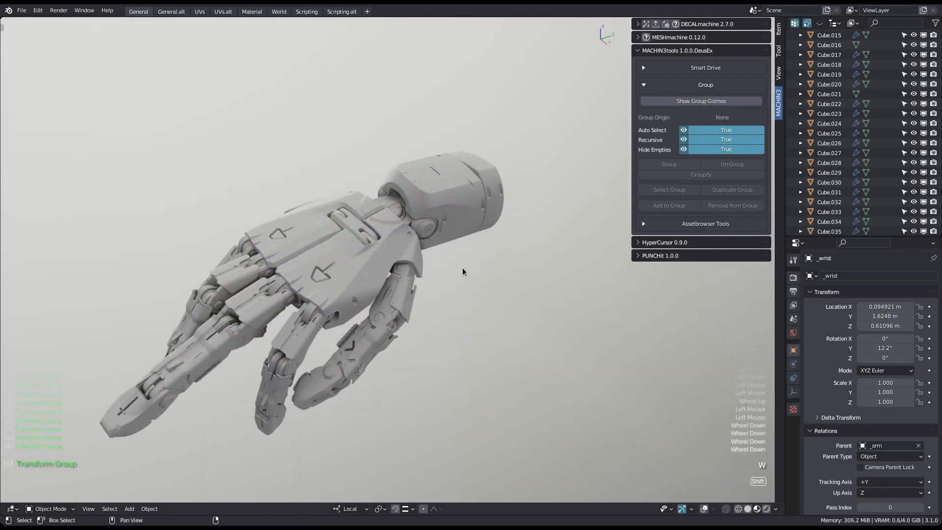